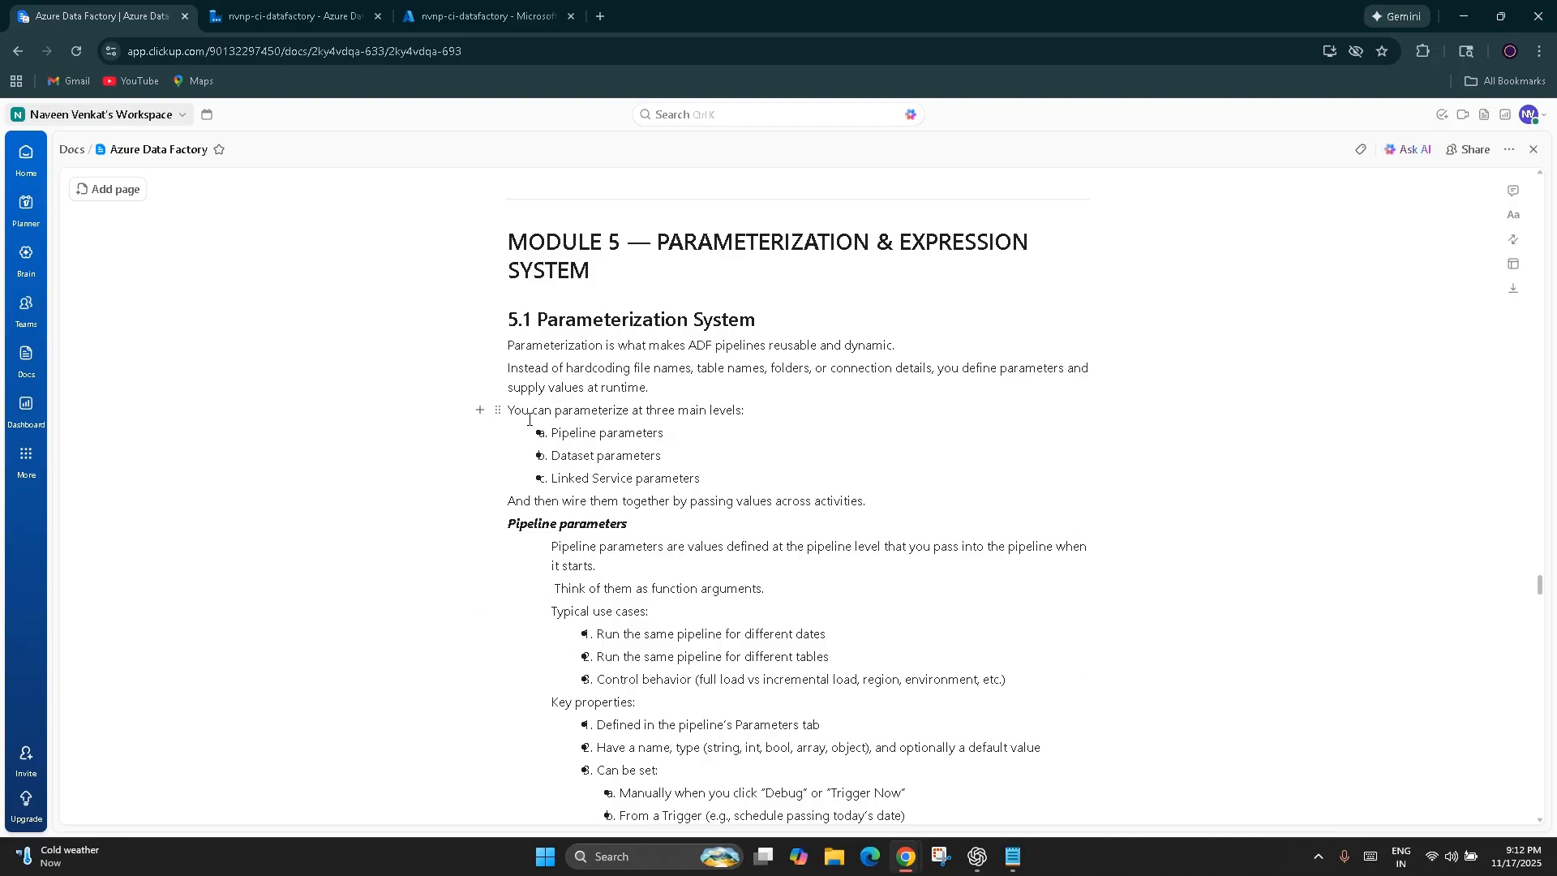
Read the Module 5 notes on pipeline, dataset and linked service parameters, also glancing back through the Module 4 activities
left_click_drag(710, 431, 551, 432)
left_click_drag(671, 455, 536, 457)
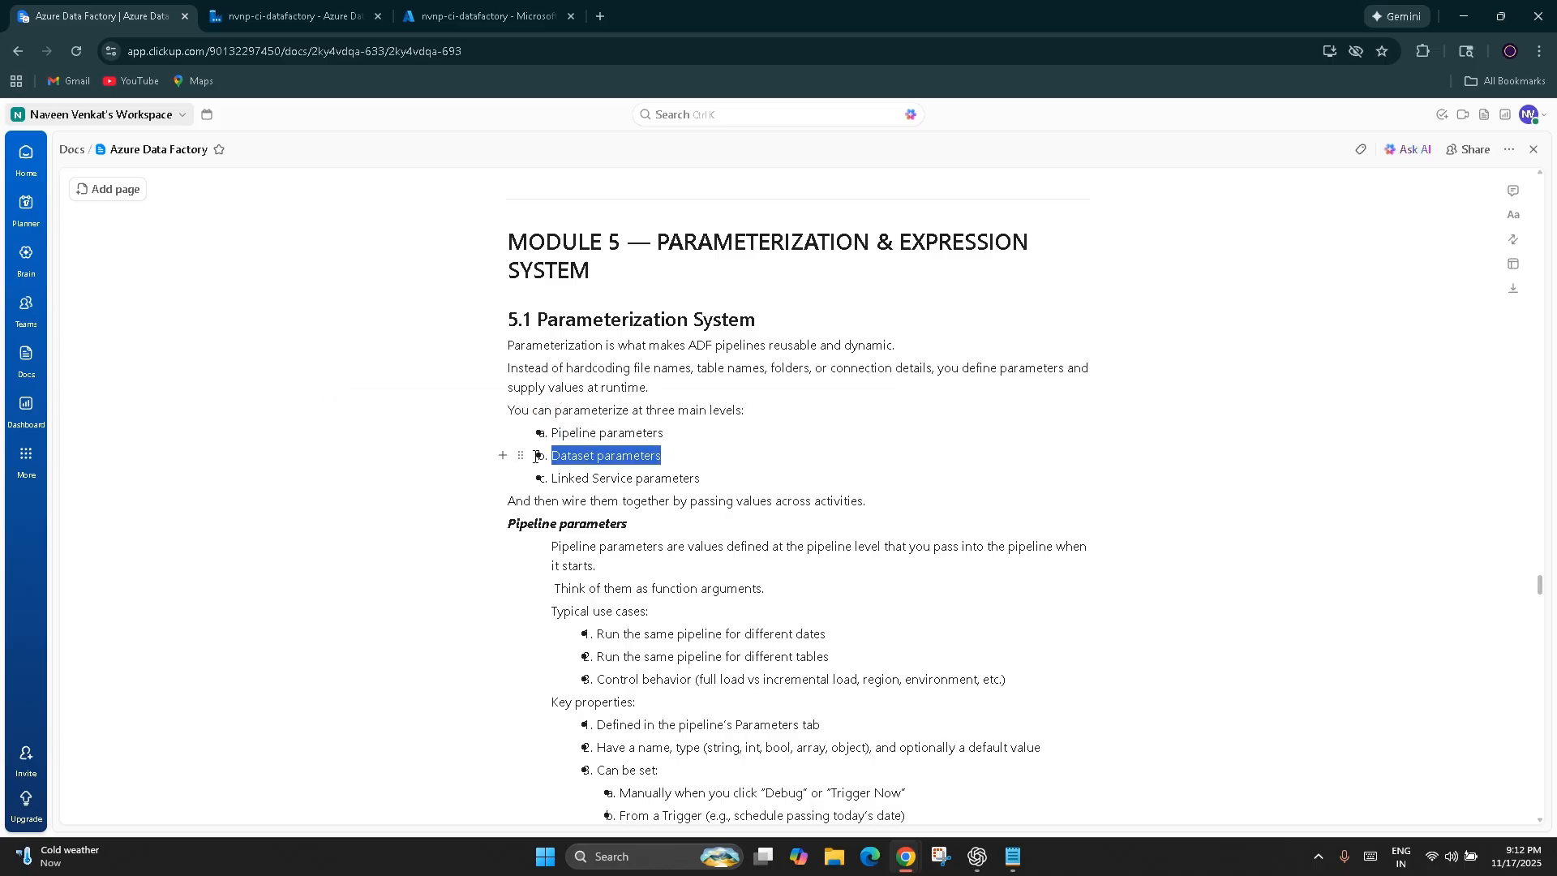
left_click_drag(702, 478, 549, 471)
left_click(602, 568)
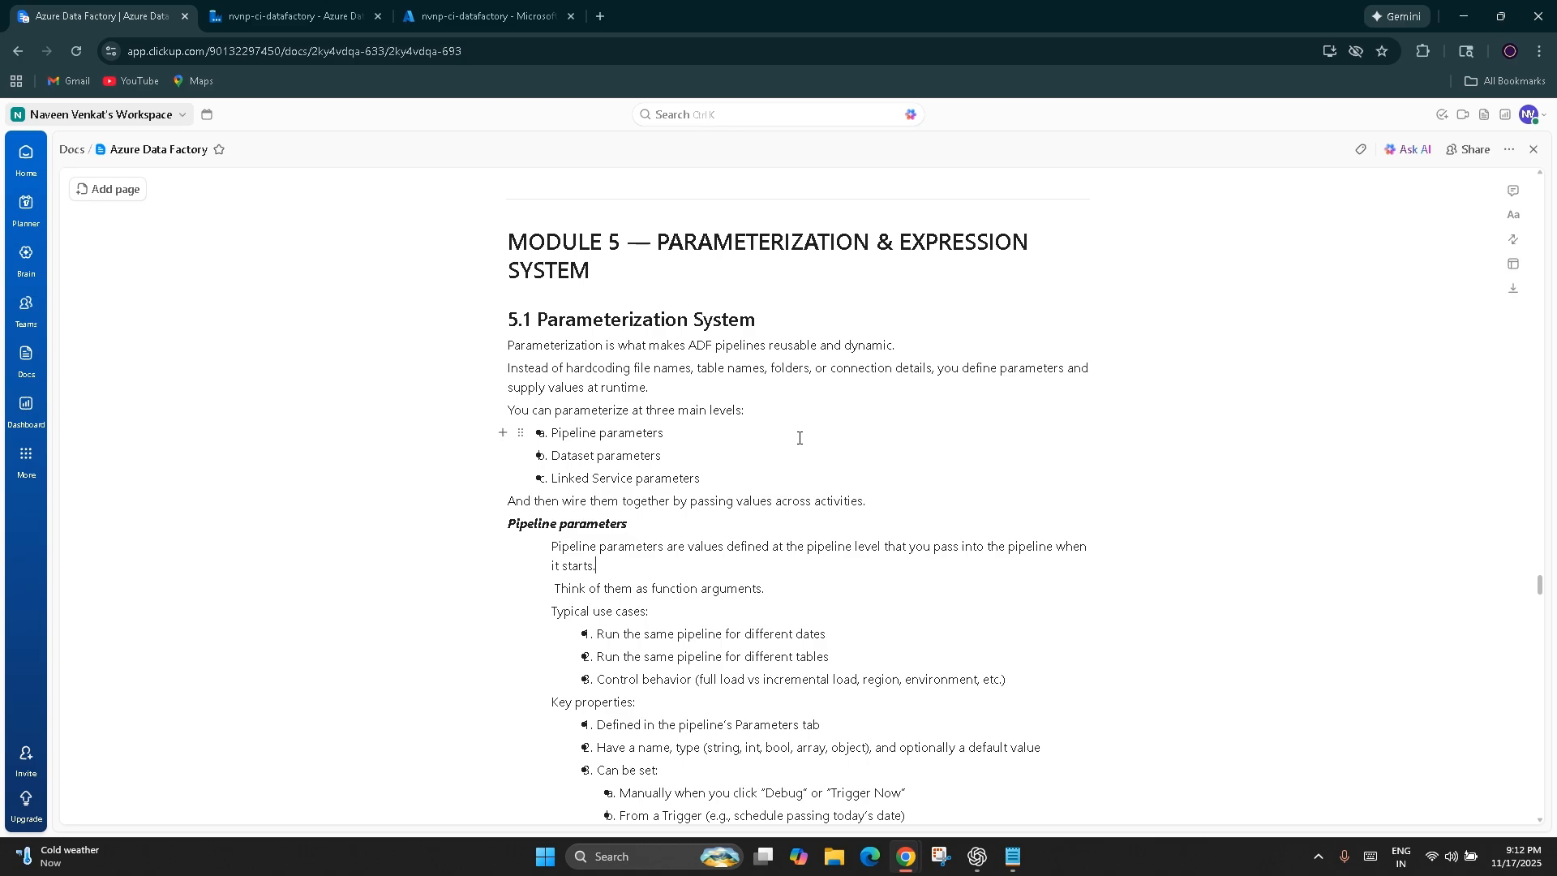
scroll(799, 437, "down", 15)
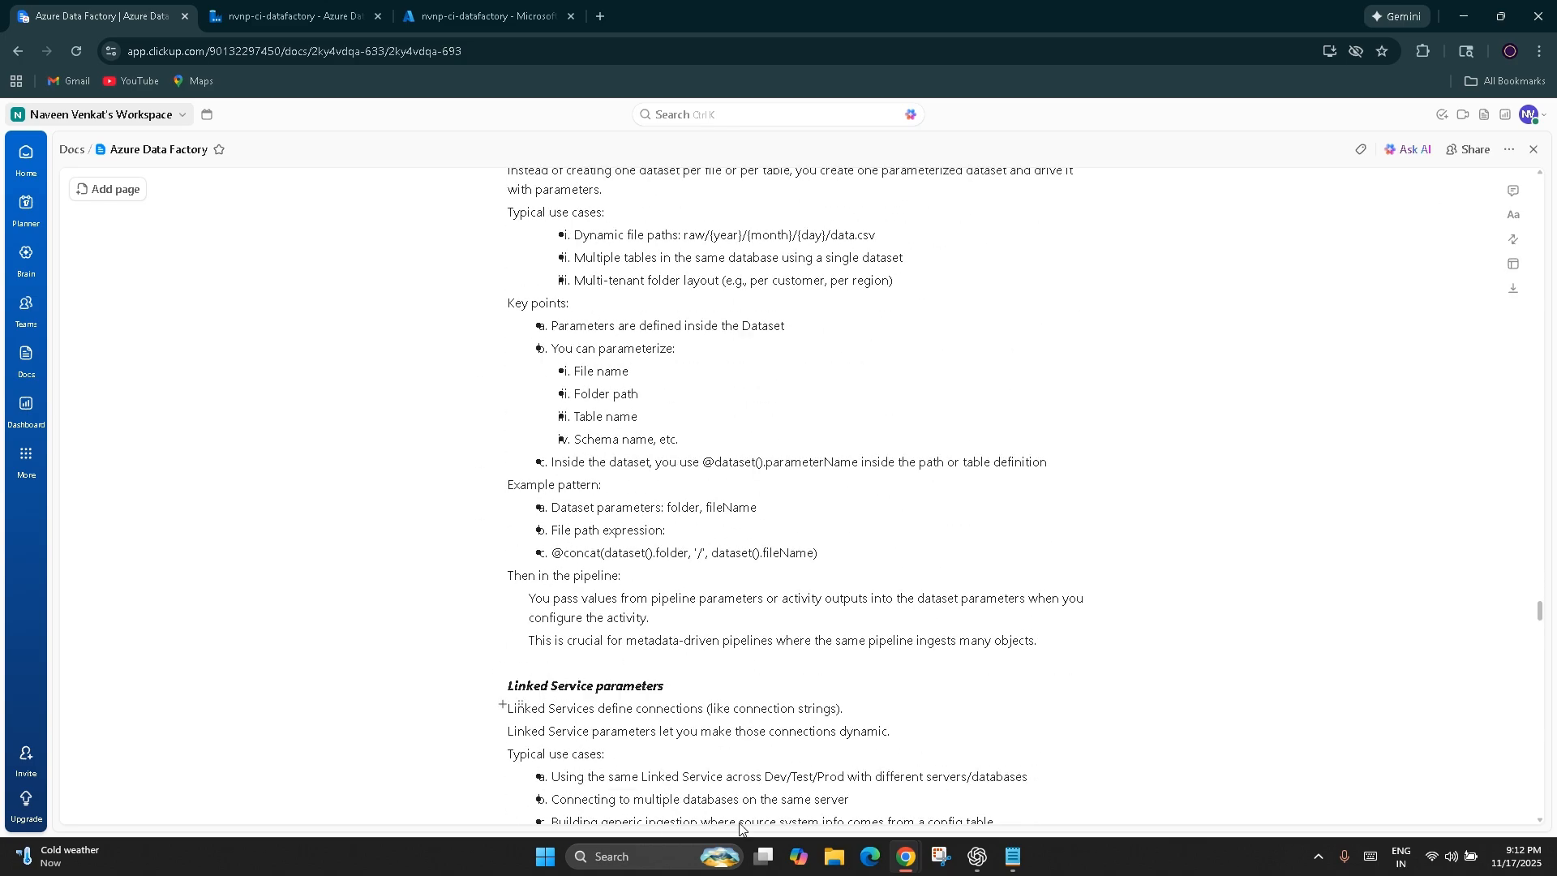
scroll(698, 677, "down", 15)
scroll(699, 677, "up", 5)
scroll(699, 677, "up", 15)
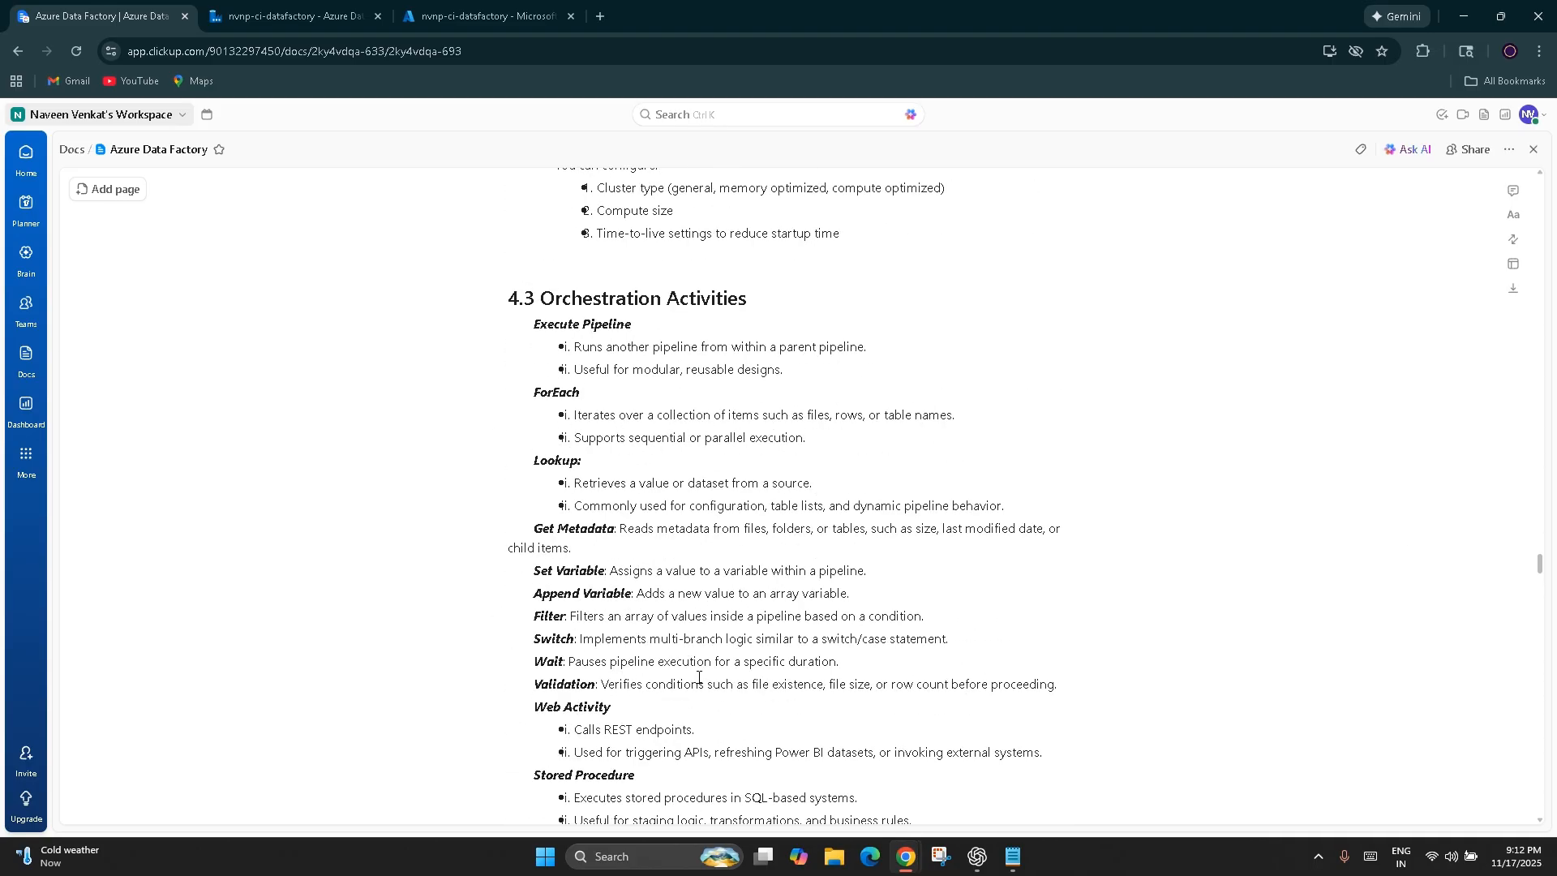
scroll(699, 677, "up", 10)
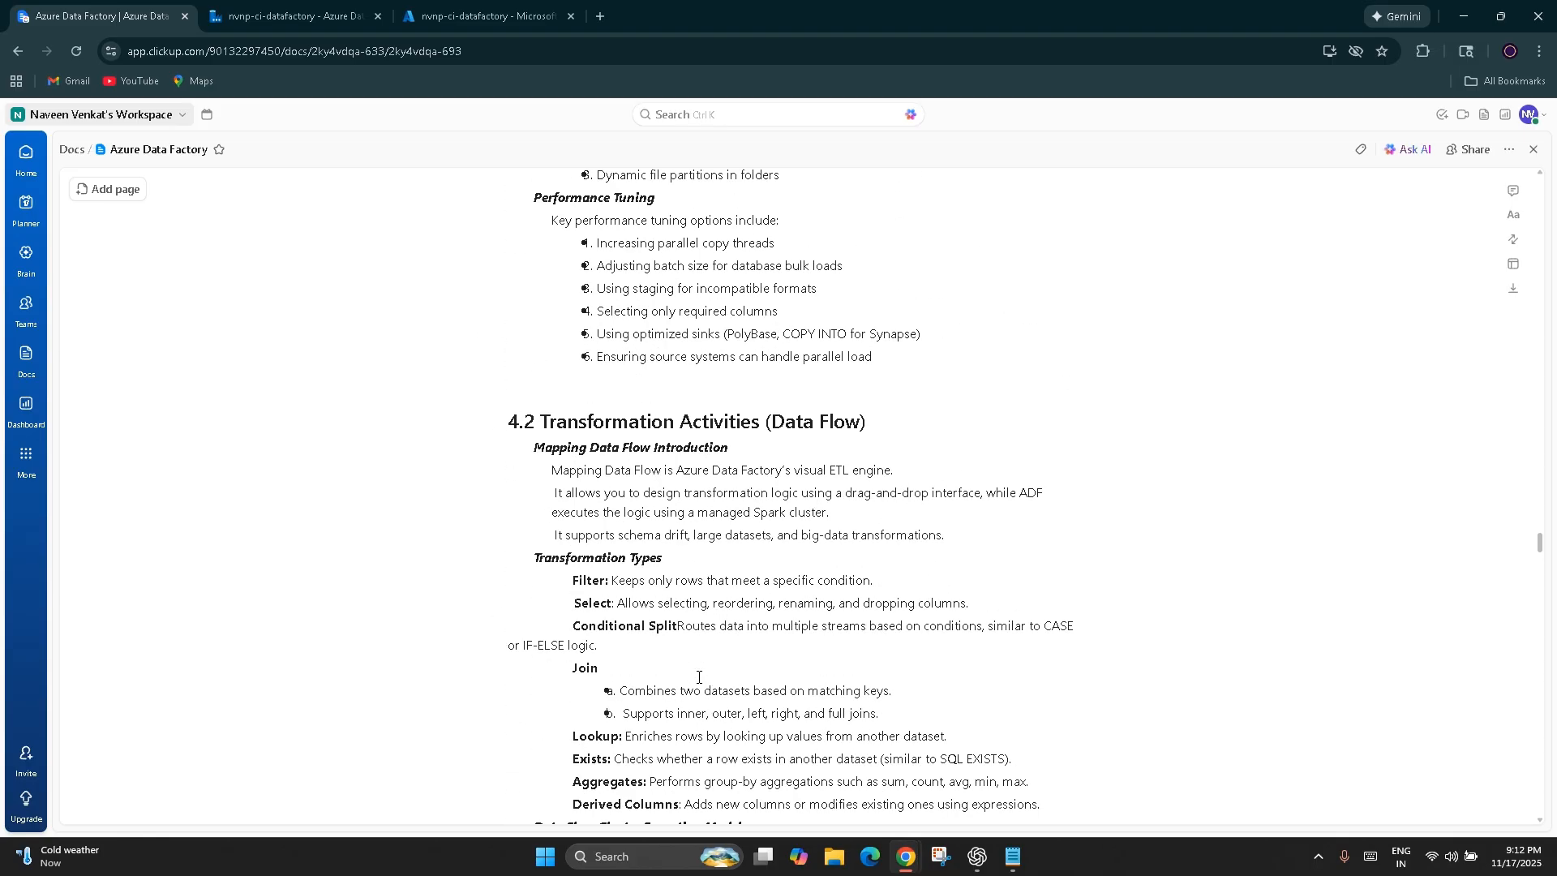
scroll(699, 677, "down", 15)
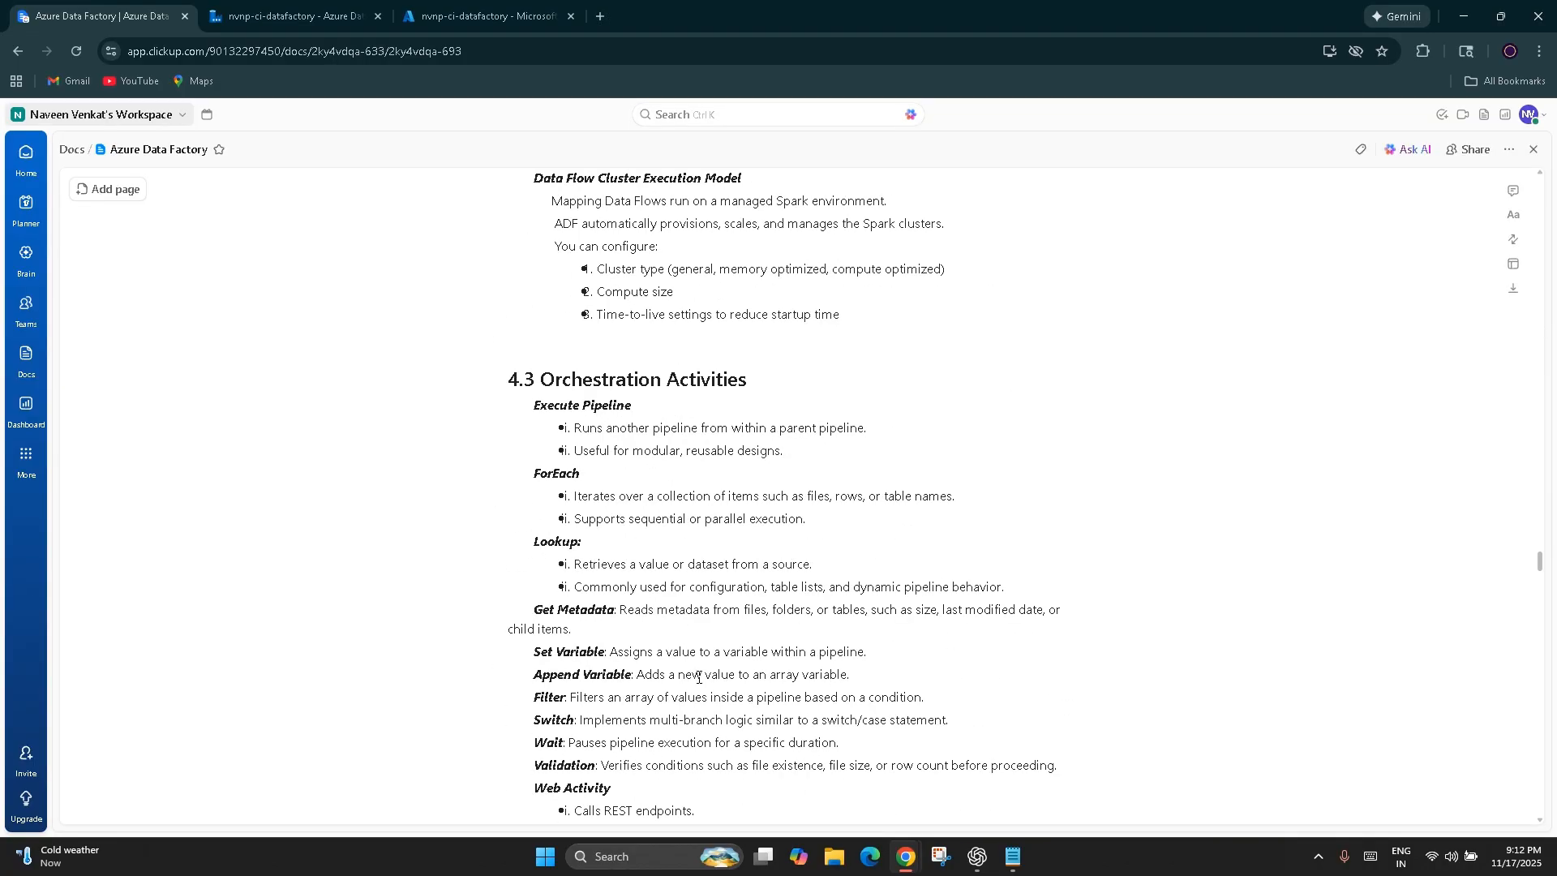
scroll(699, 677, "down", 5)
scroll(699, 678, "down", 2)
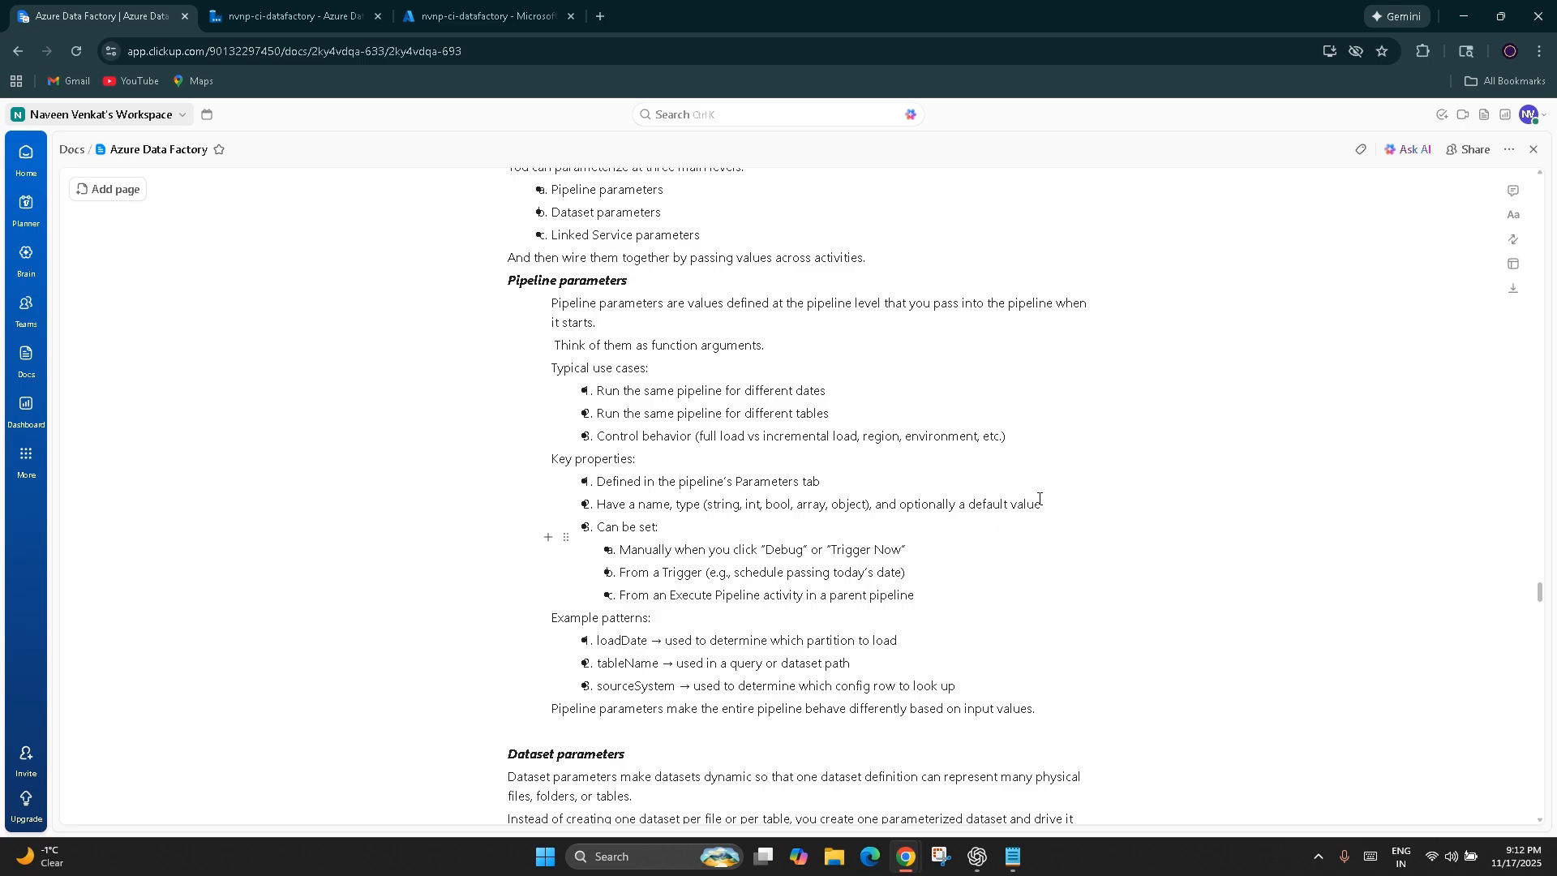
Switch to Azure Data Factory Studio and show the parameters defined on nvnp-ci-pipeline
left_click(313, 15)
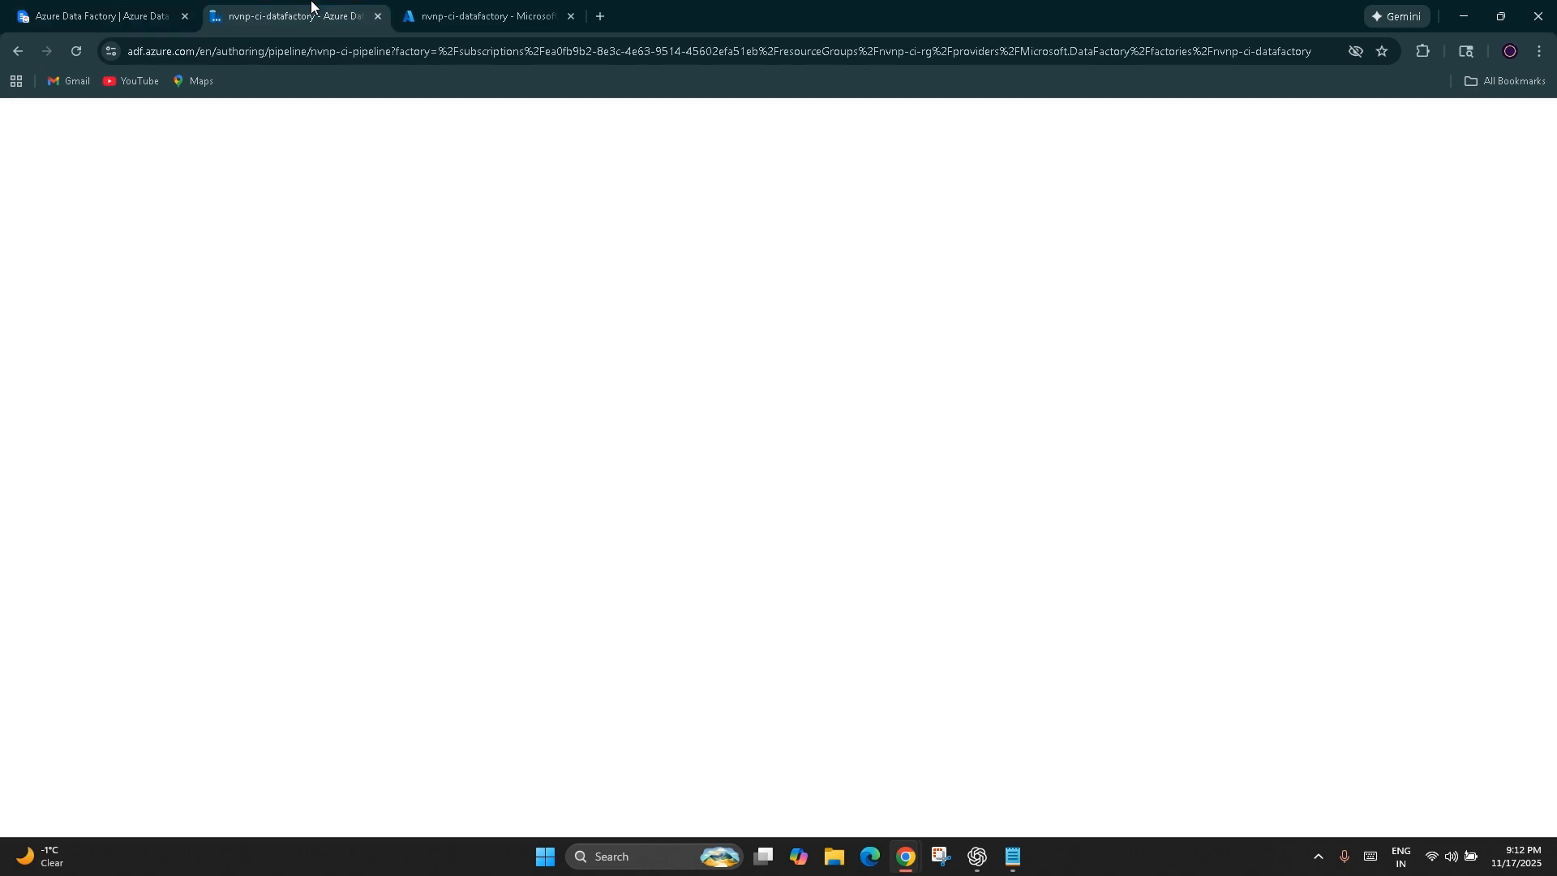
left_click(984, 291)
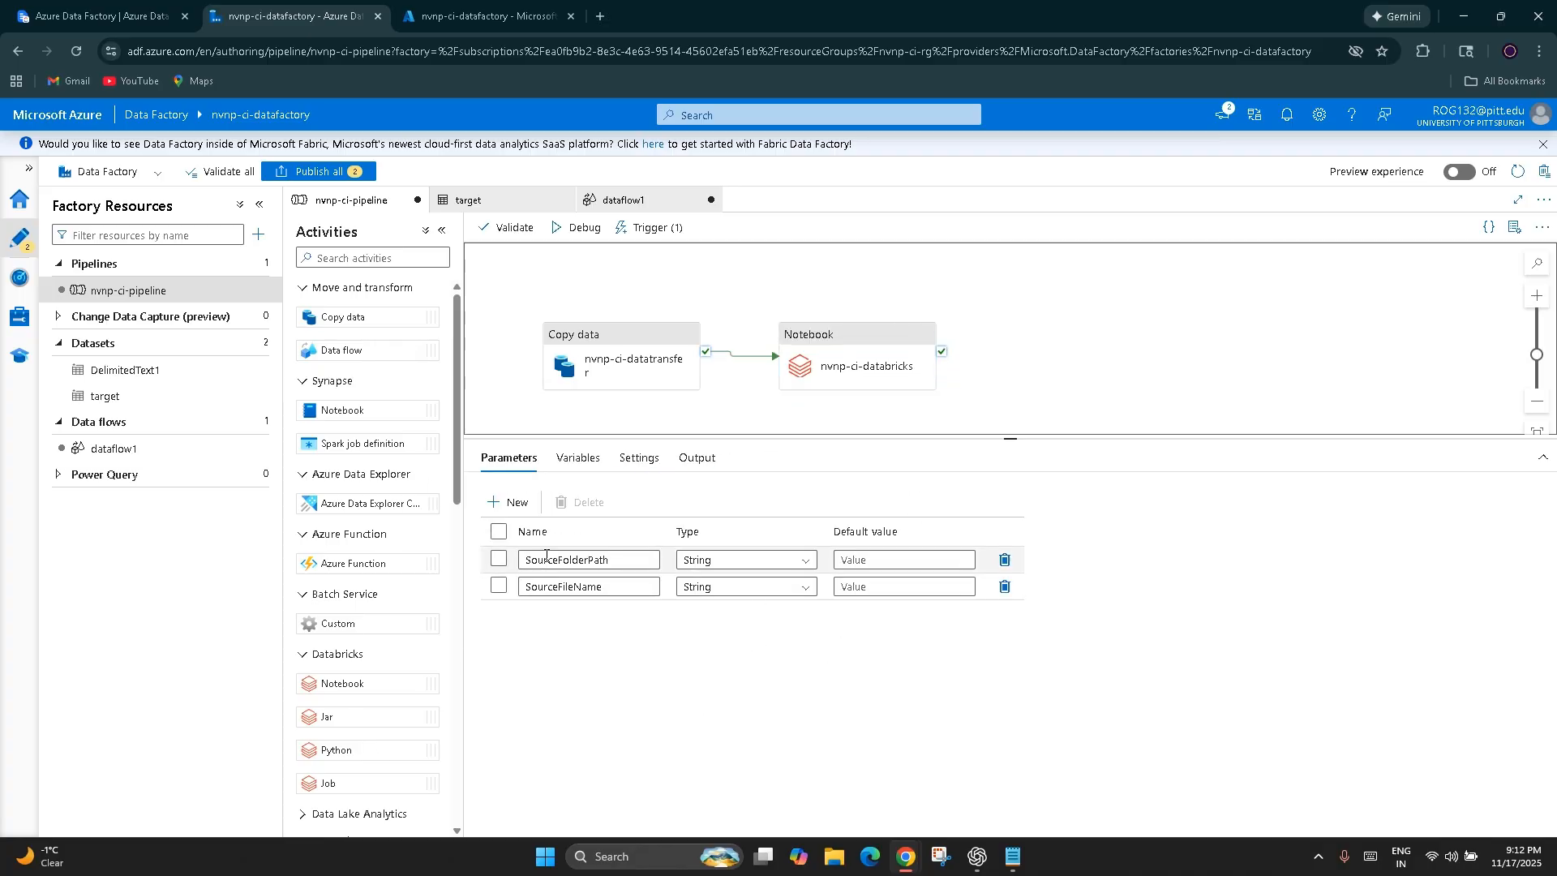
left_click(509, 502)
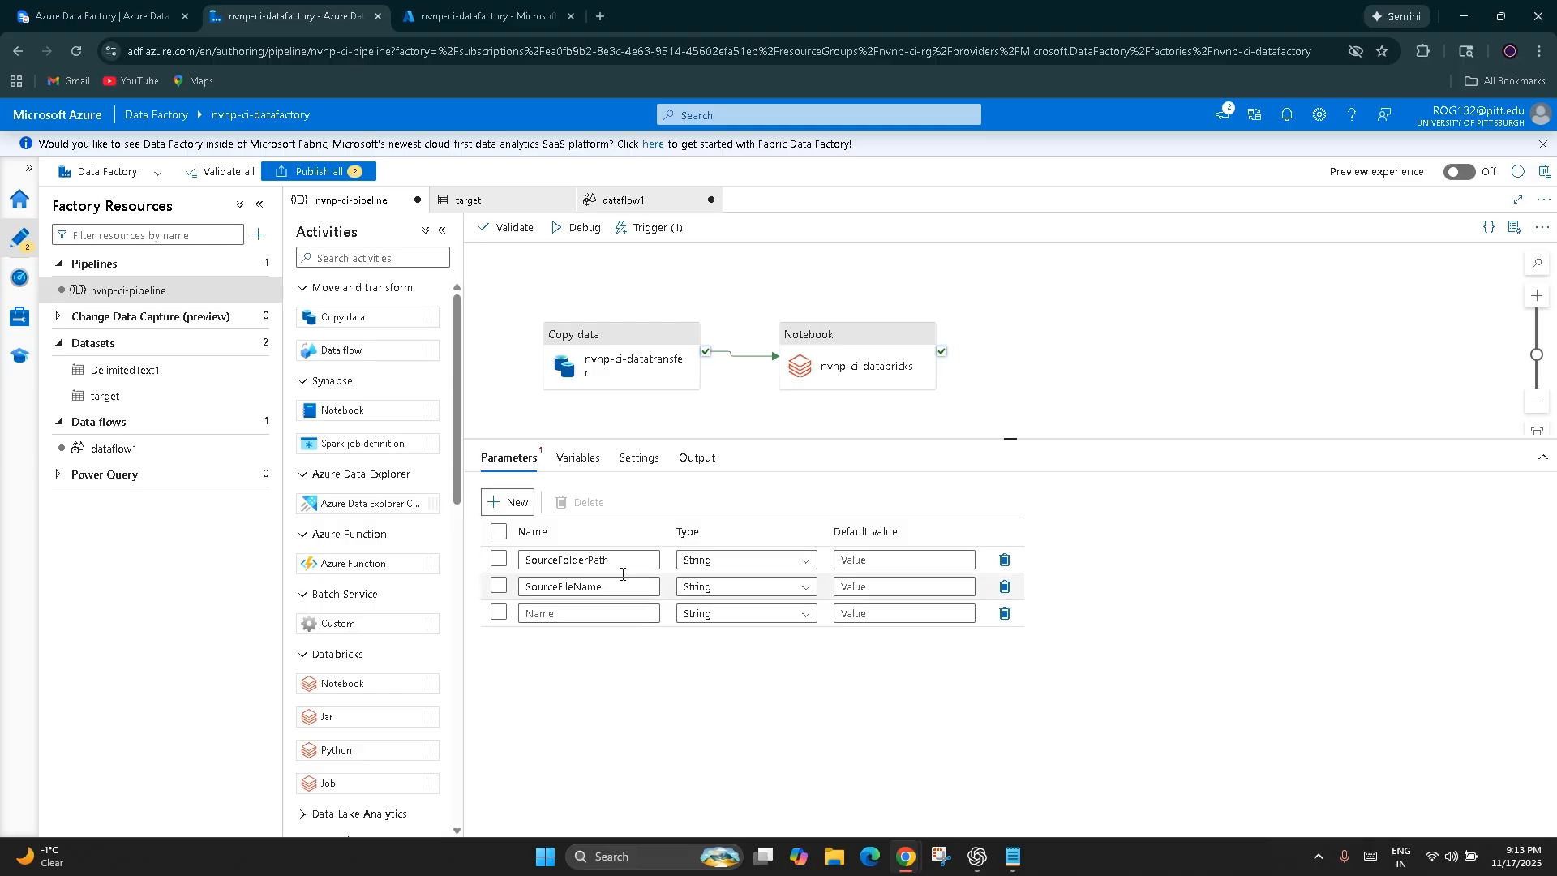
left_click(540, 615)
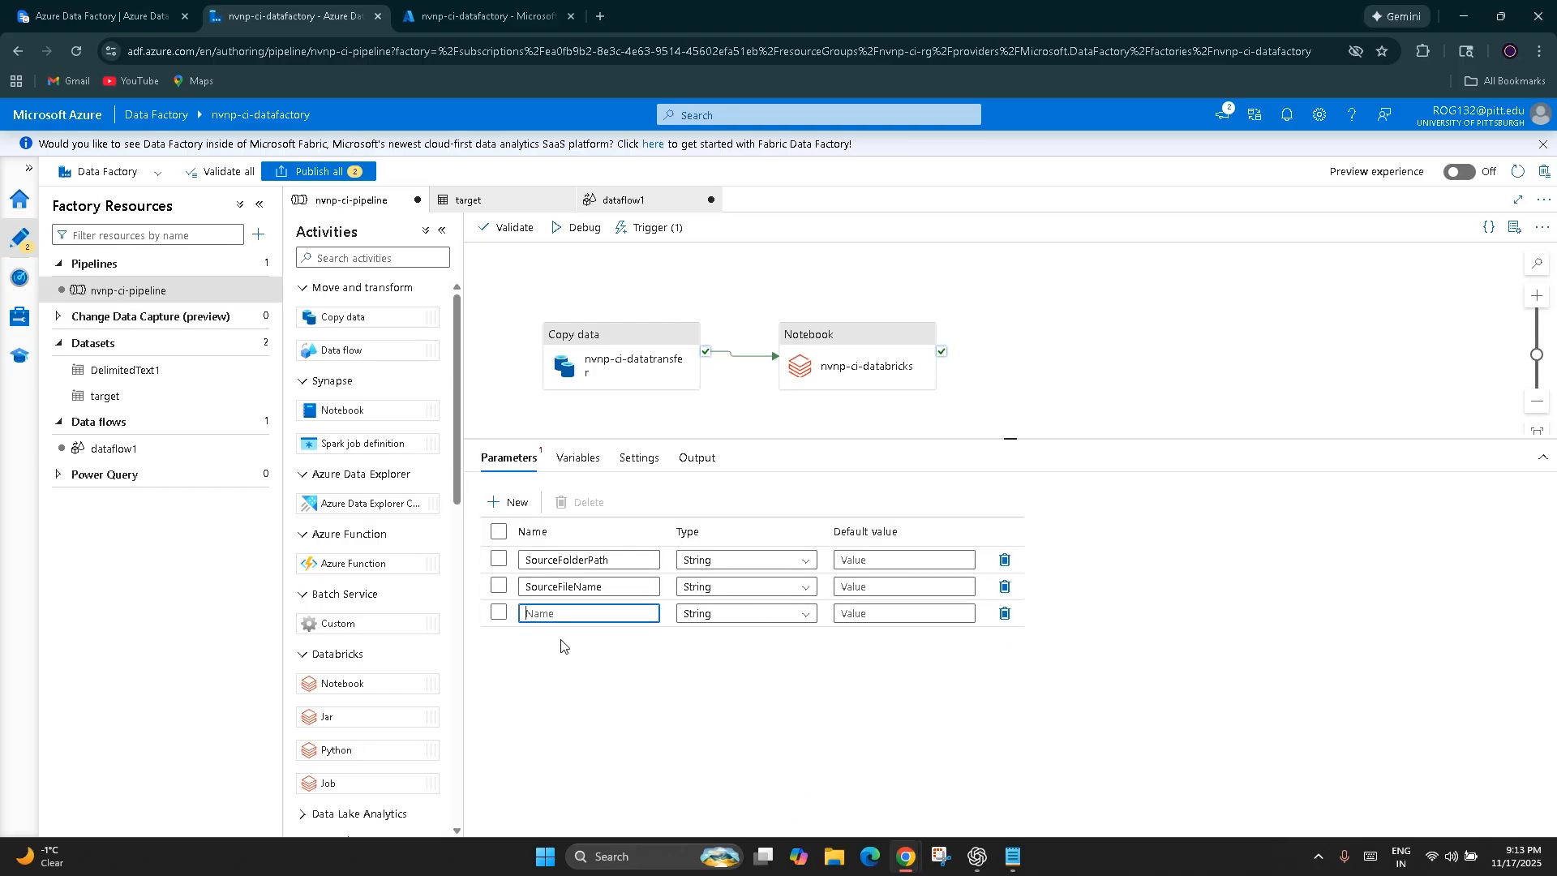
left_click(1005, 618)
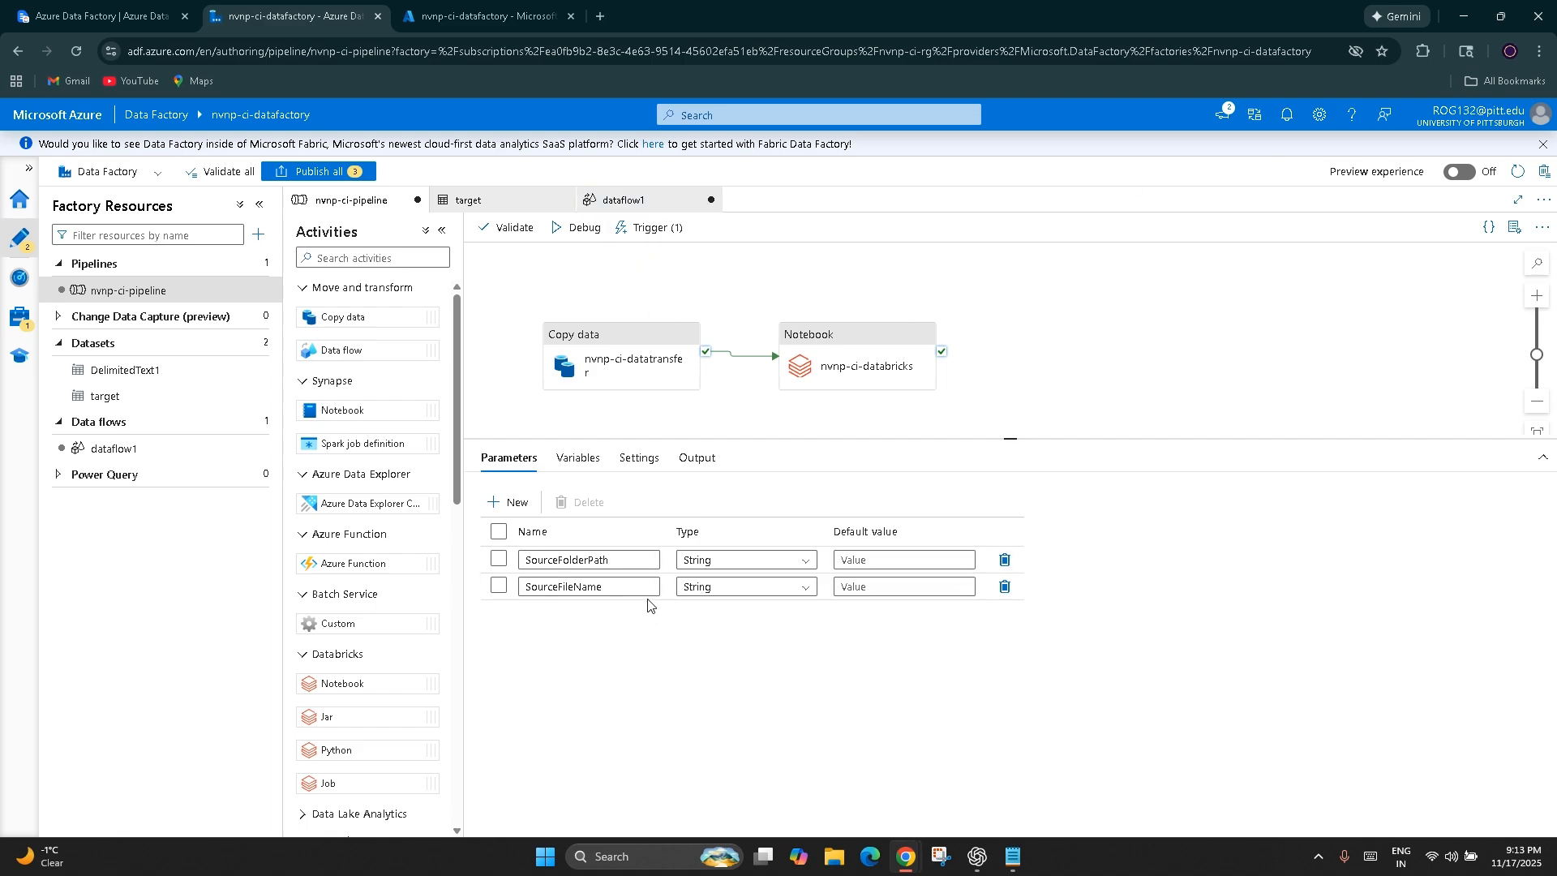
Show the pipeline's trigger options and check the notes on how pipeline parameters can be set, ending back in Data Factory Studio
left_click(649, 227)
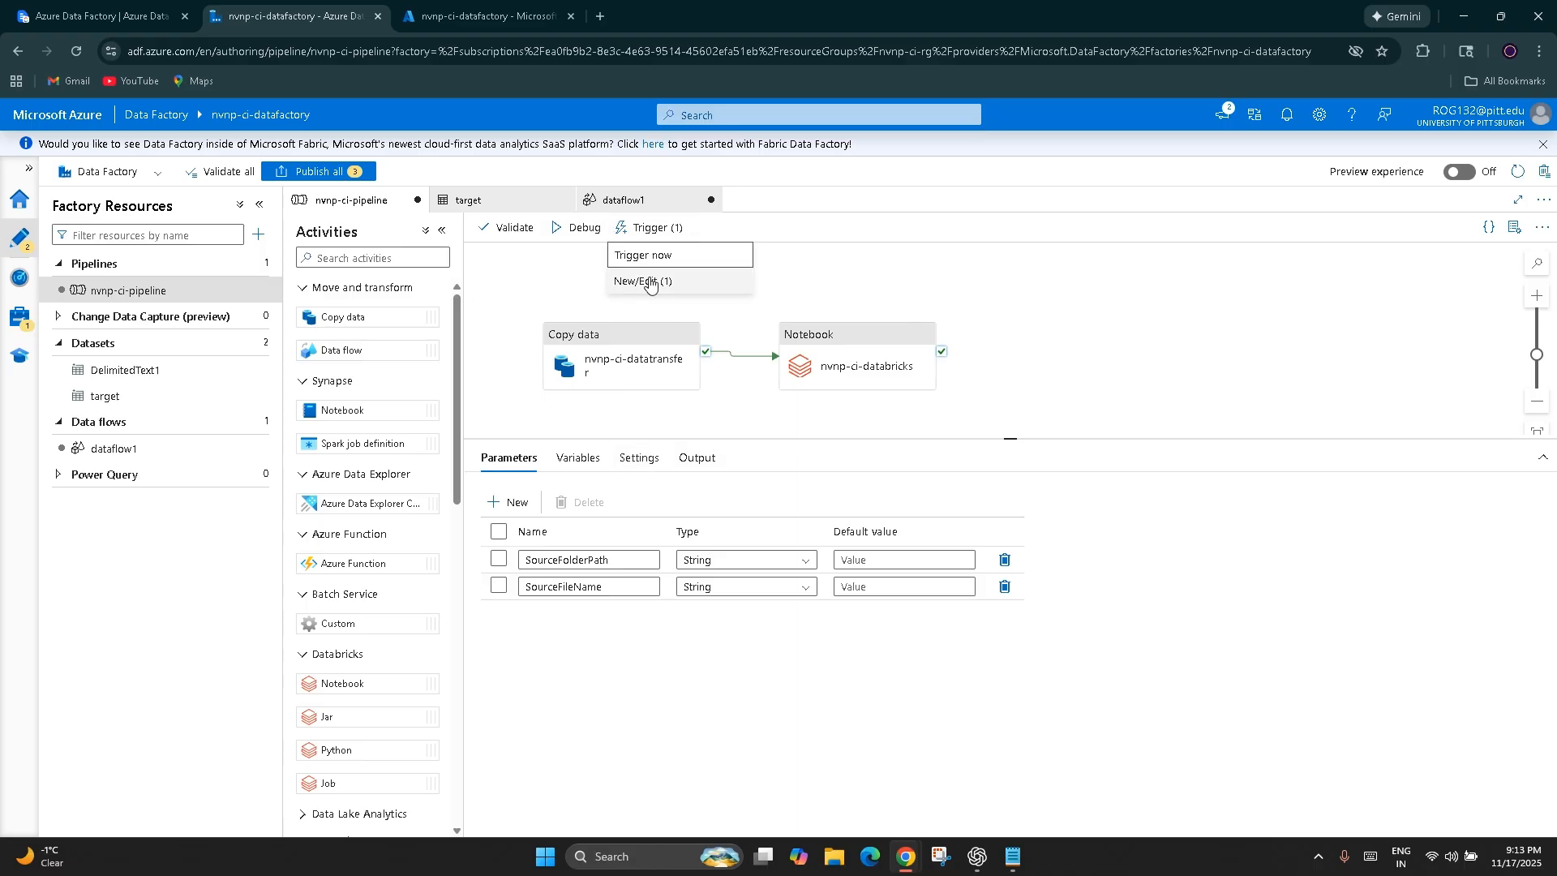
key("ctrl+shift+Tab")
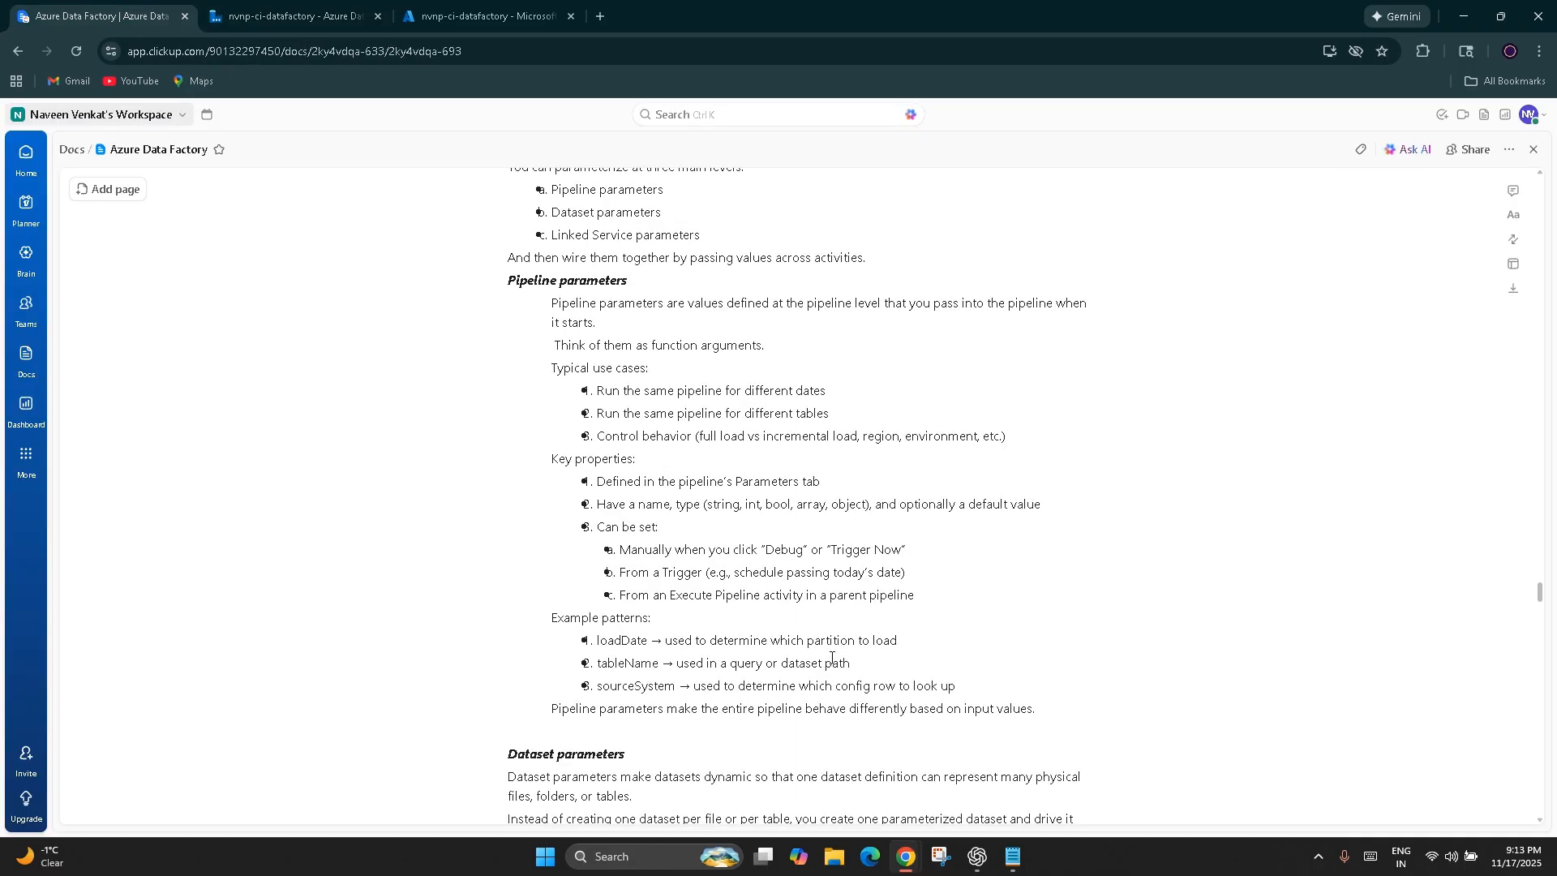
left_click(486, 17)
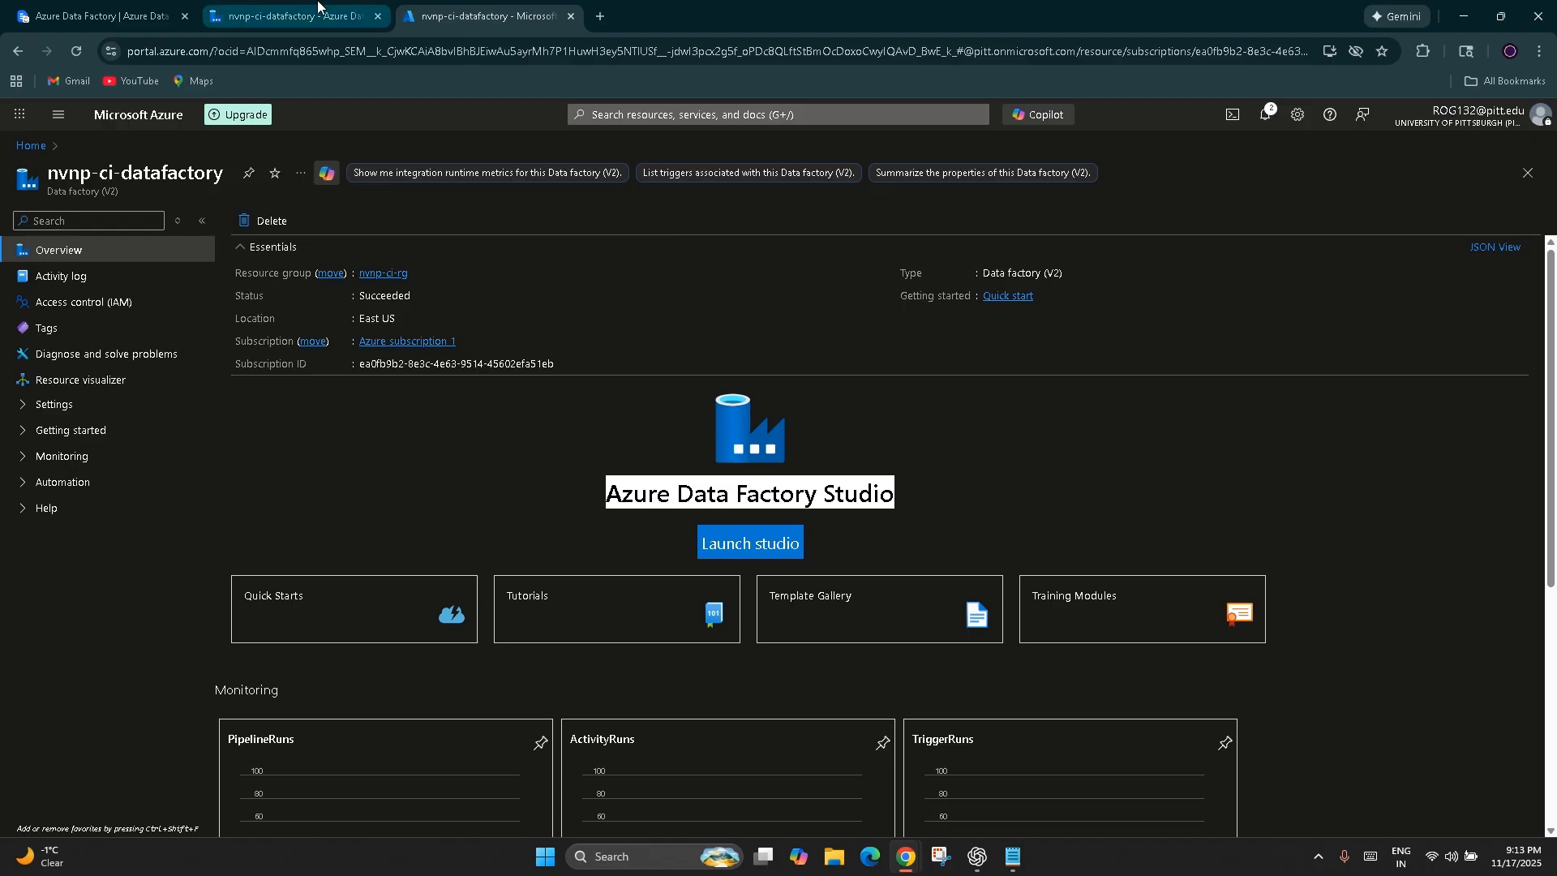
left_click(267, 15)
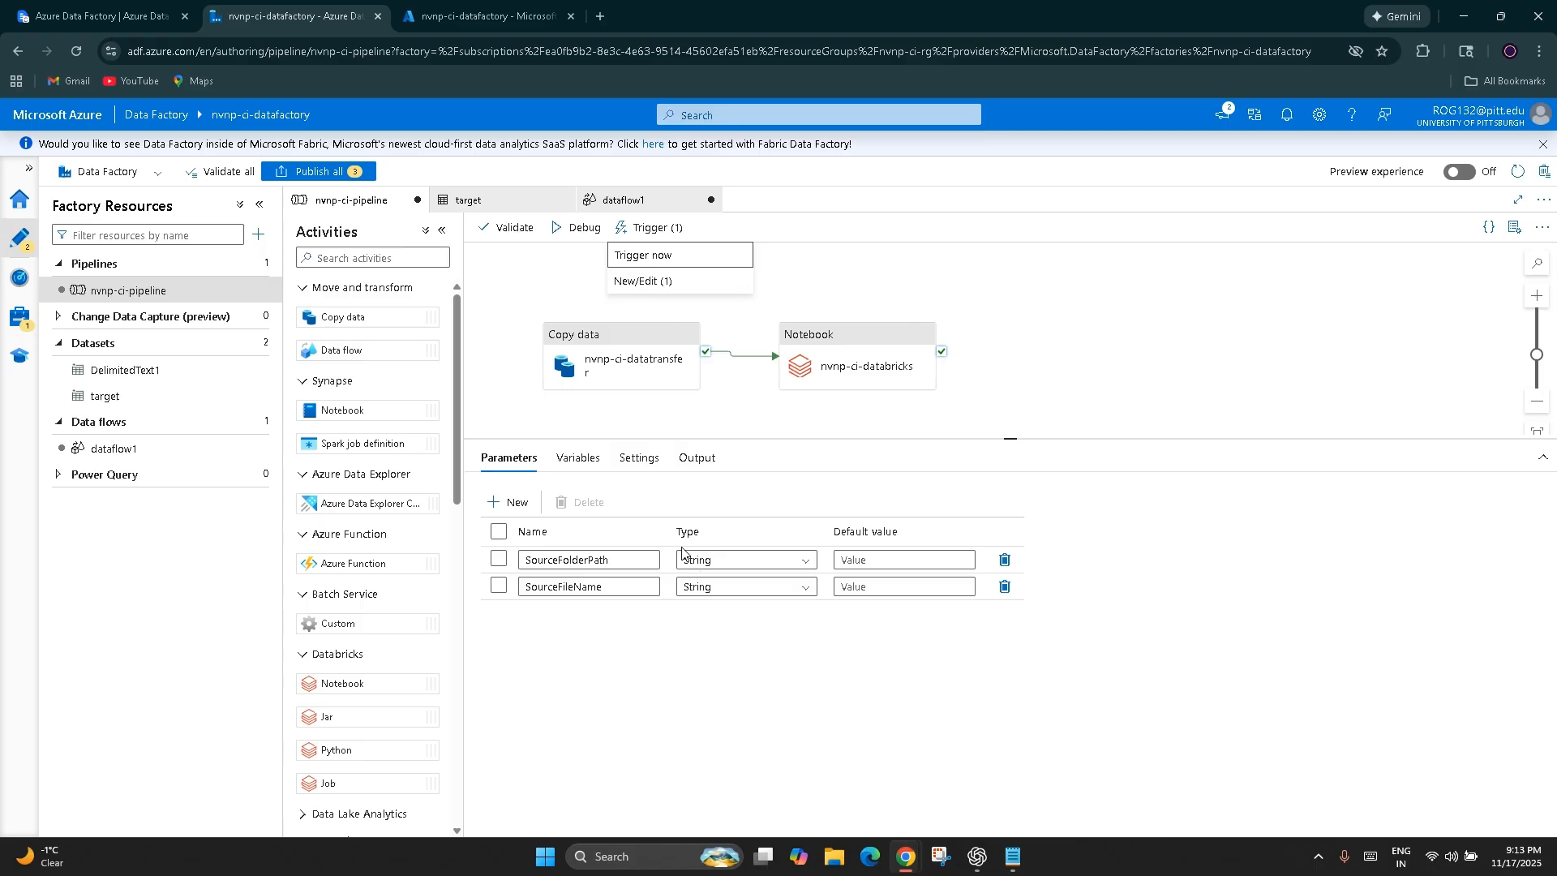
Review the source dataset properties of the nvnp-ci-datatransfer Copy data activity and return to its general settings
left_click(608, 357)
left_click(608, 357)
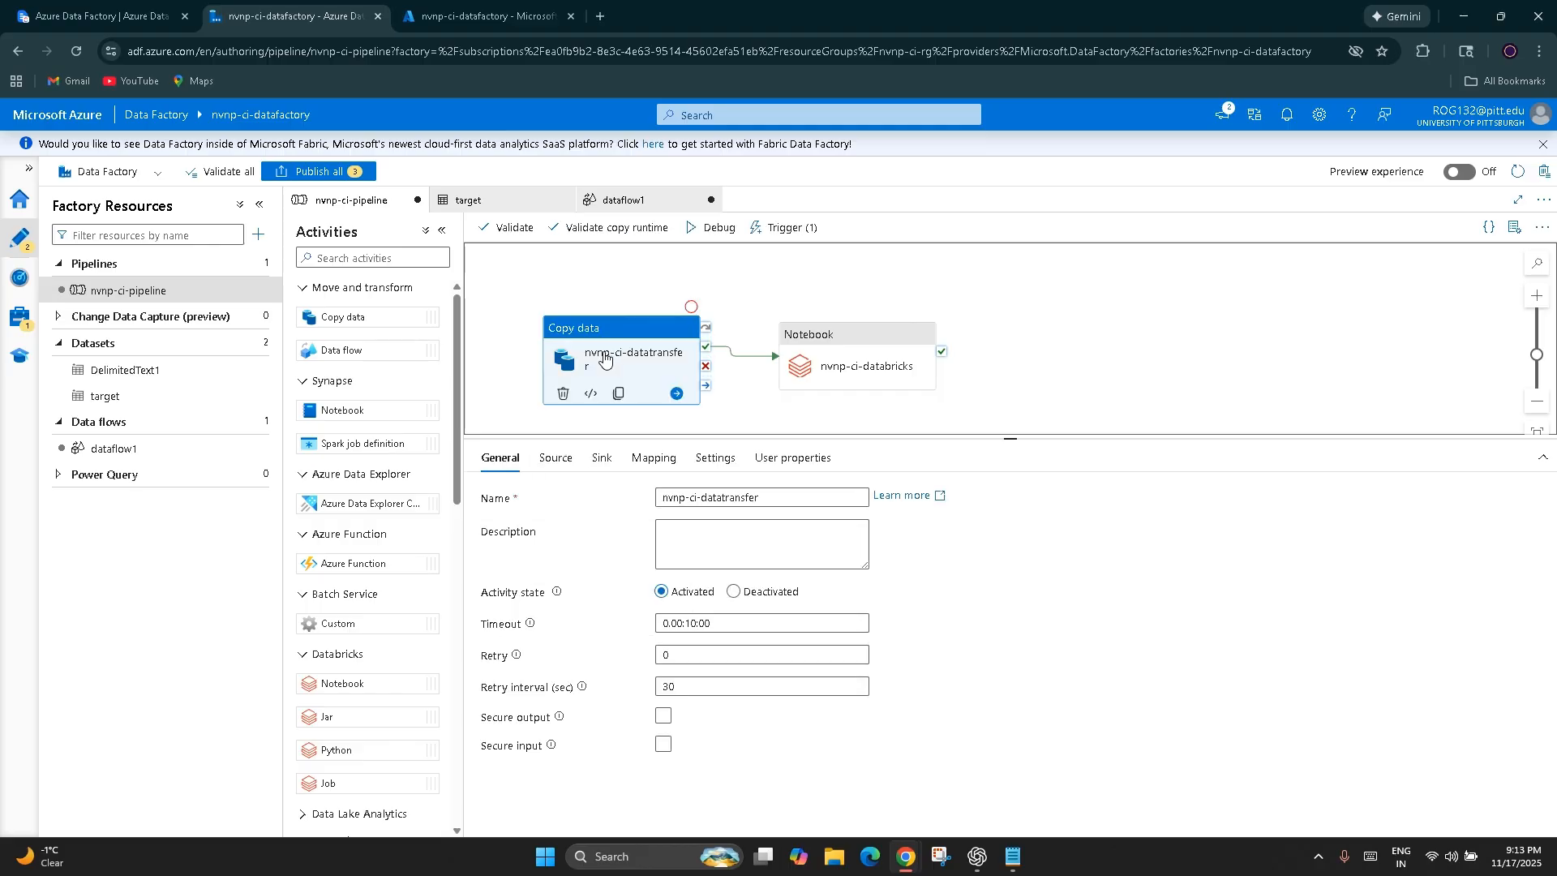
left_click(556, 459)
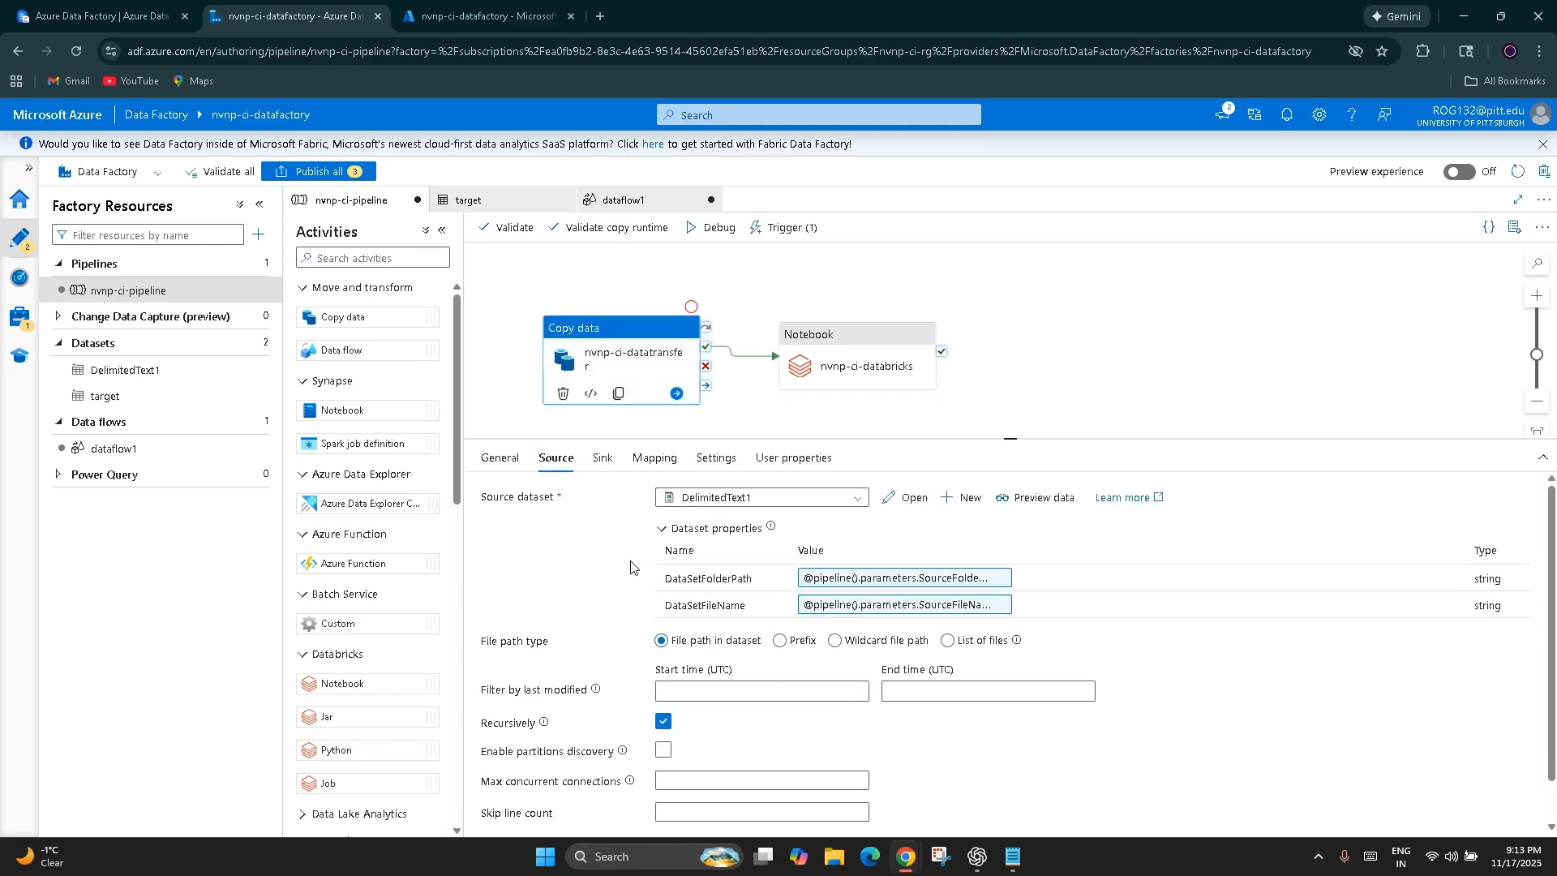
left_click(507, 460)
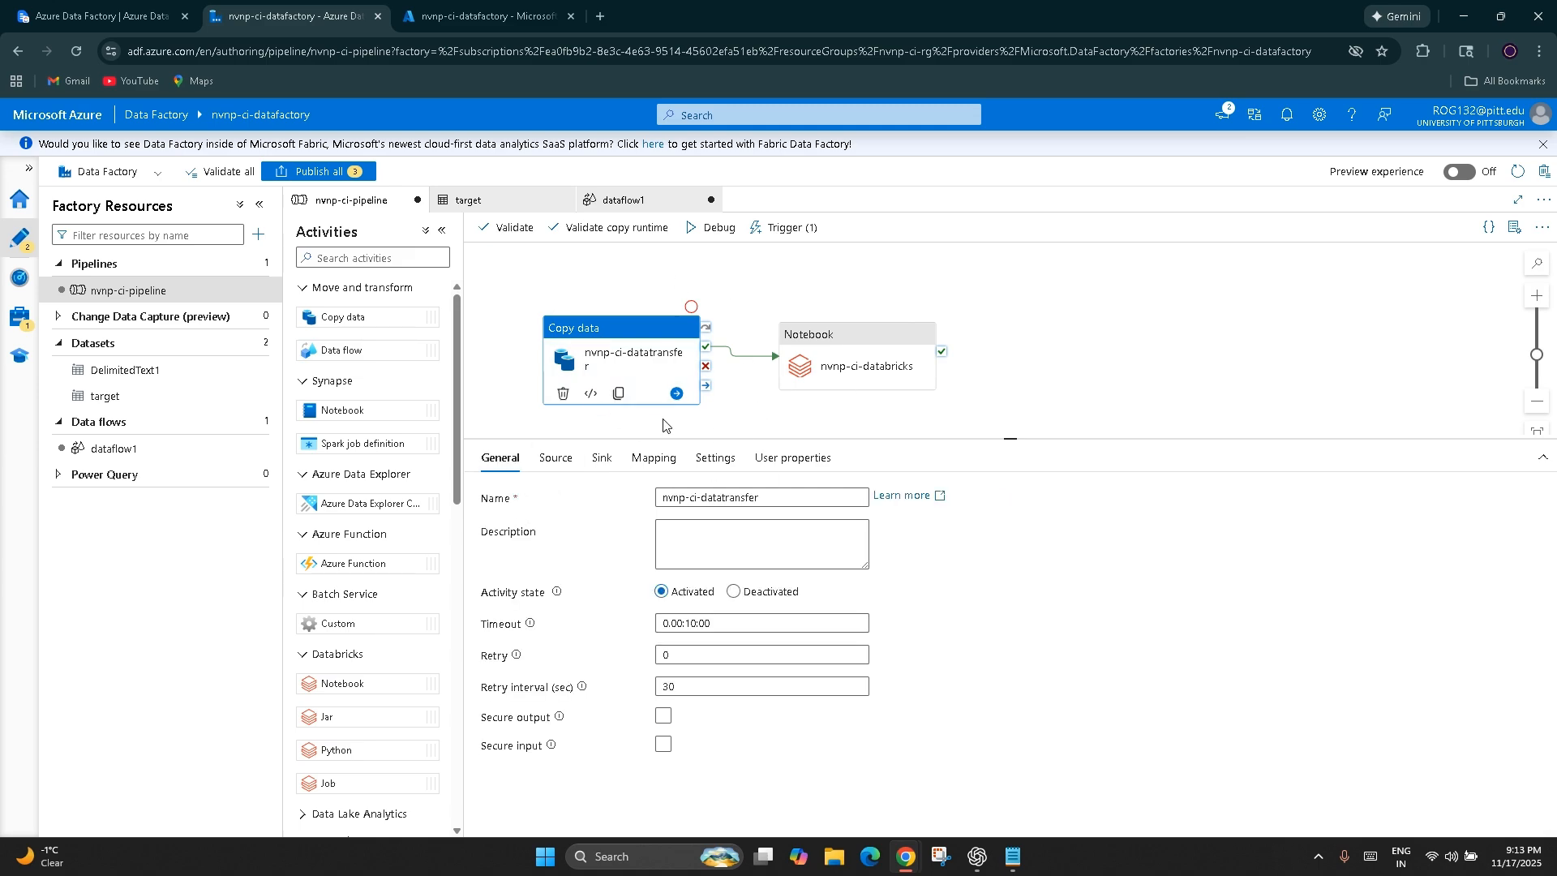
Review the SourceFolderPath and SourceFileName parameters defined at the pipeline level
left_click(1121, 401)
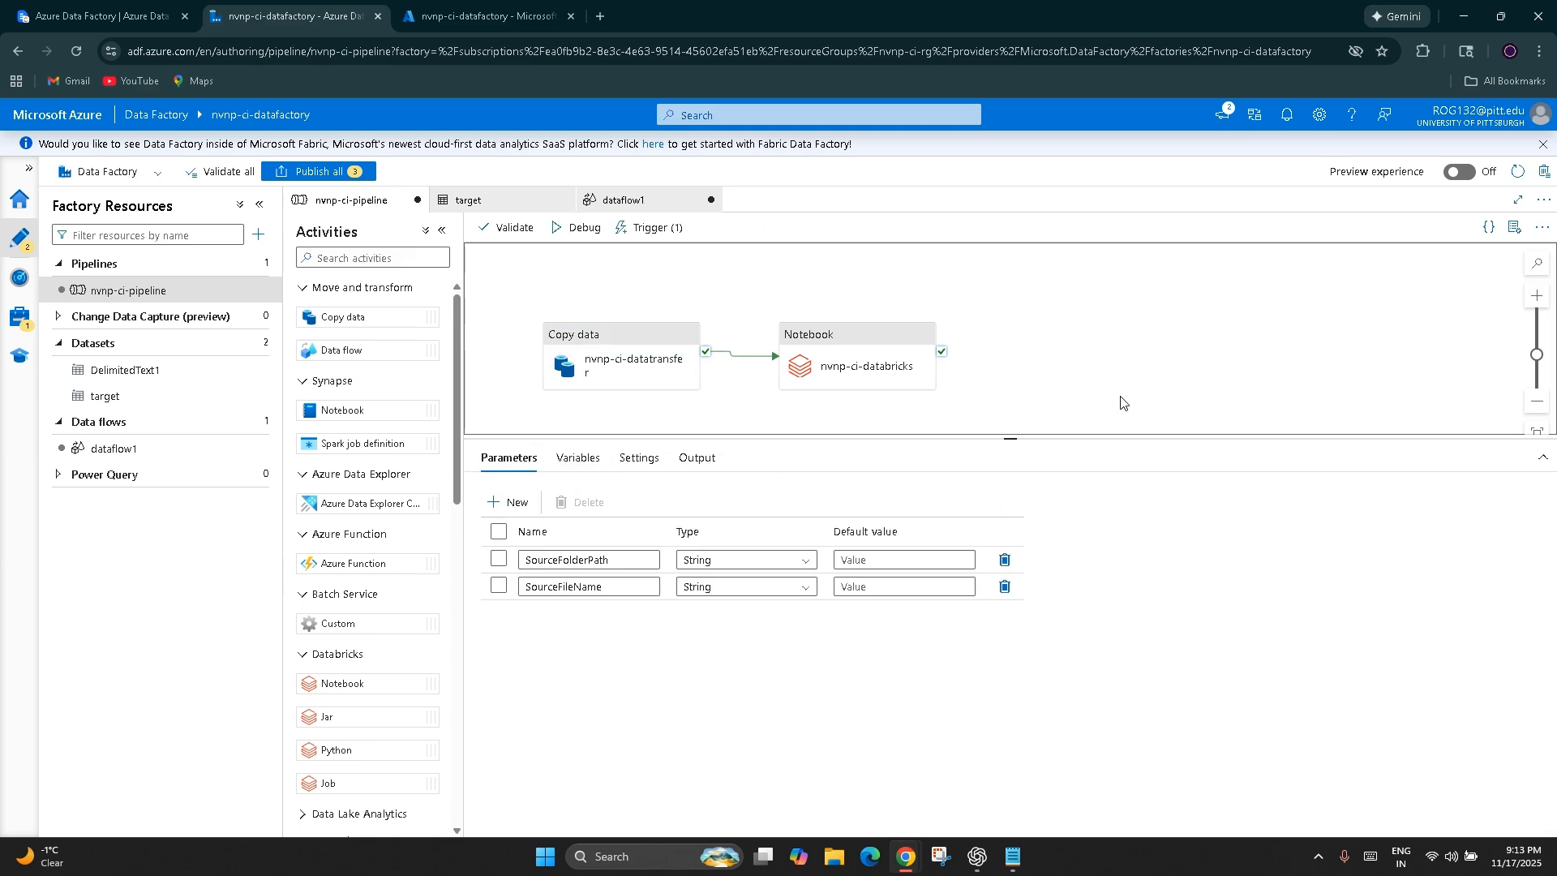
double_click(618, 560)
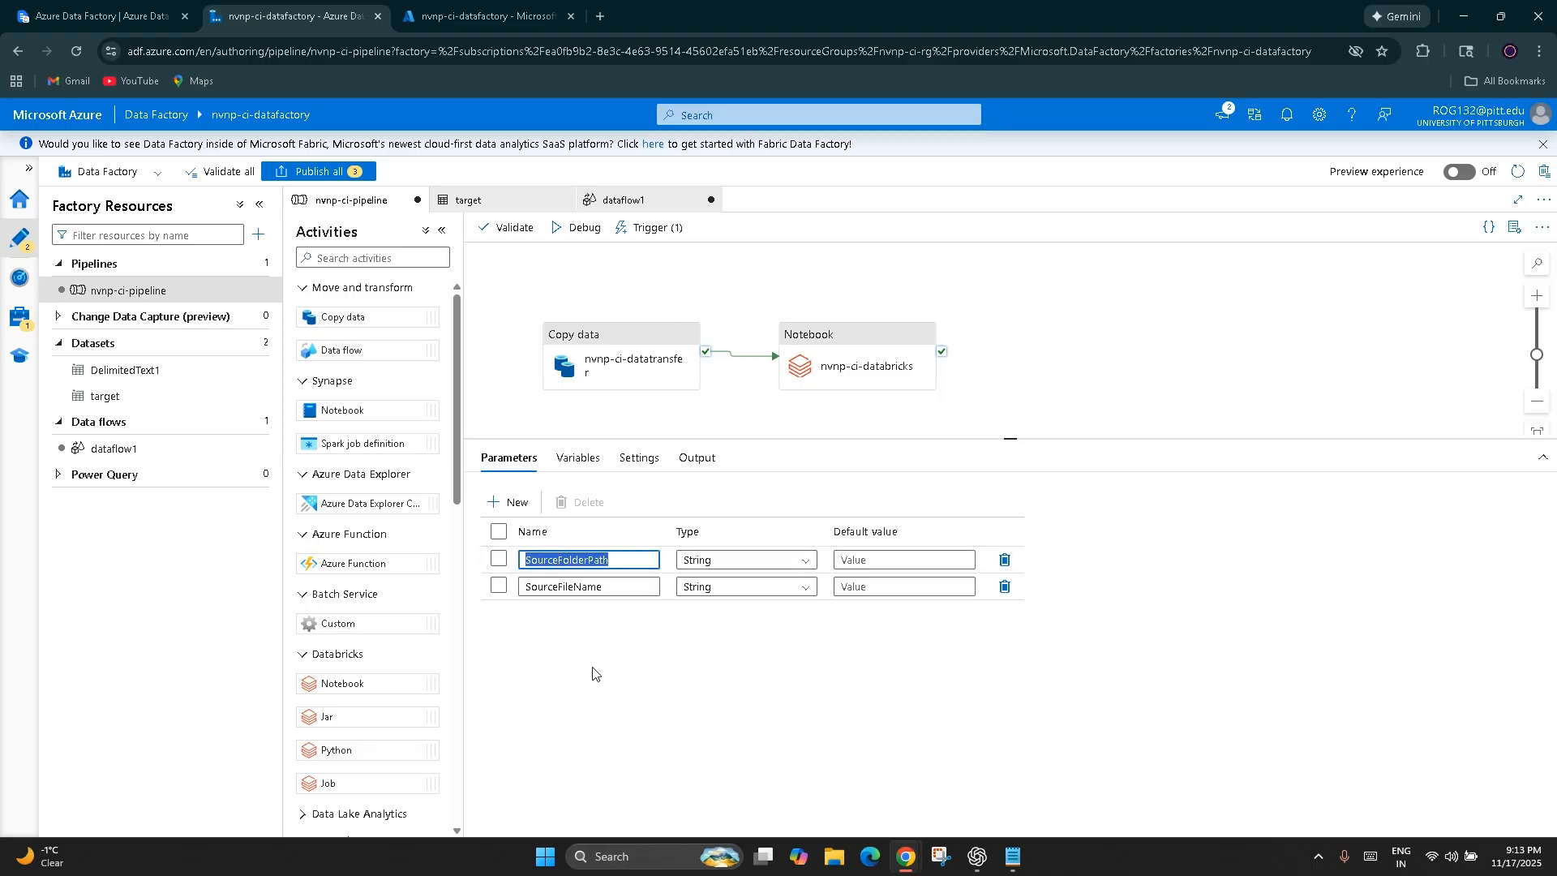
left_click_drag(613, 587, 506, 588)
left_click(666, 720)
left_click(1203, 350)
Examine the DataSetFolderPath and DataSetFileName properties in the Copy data activity's source, also checking its sink settings
left_click(635, 359)
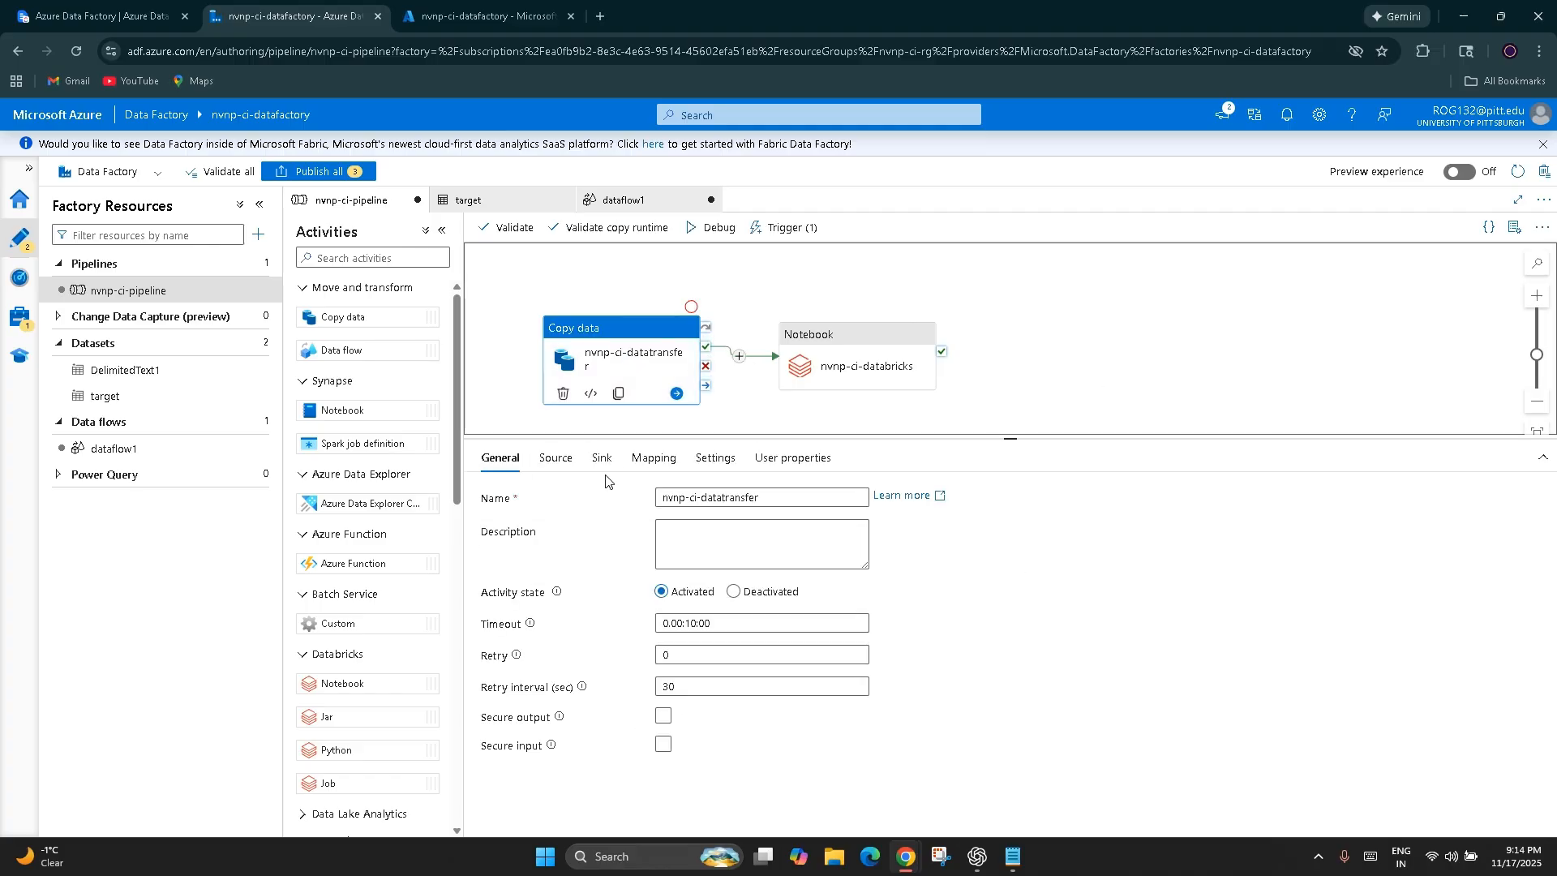
left_click(556, 458)
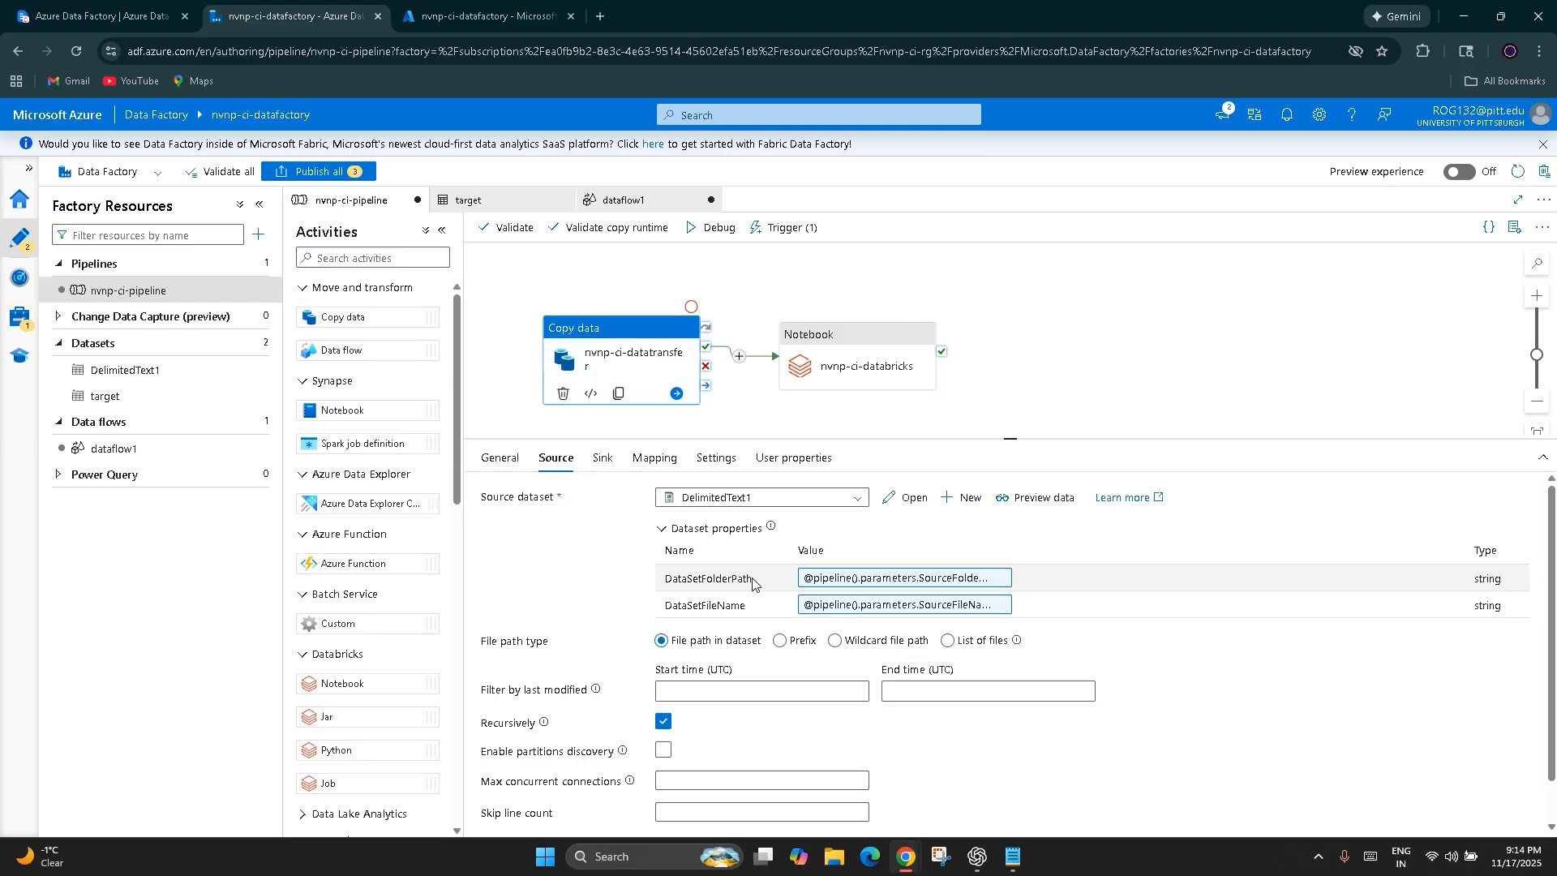
left_click_drag(754, 582, 659, 579)
left_click(753, 613)
left_click_drag(752, 610, 488, 615)
left_click(480, 618)
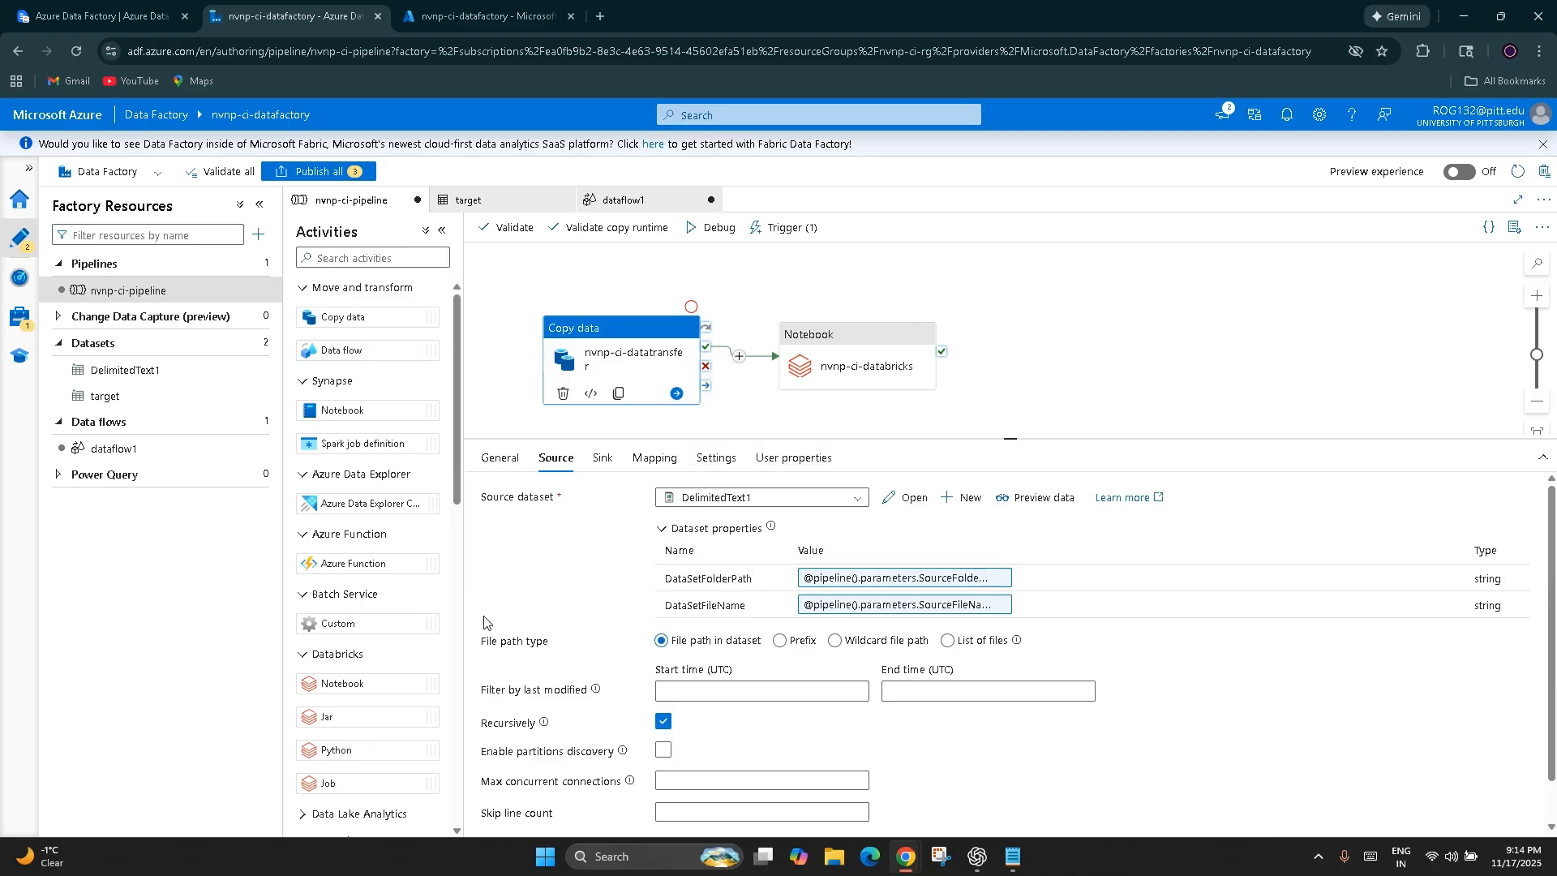
left_click(602, 459)
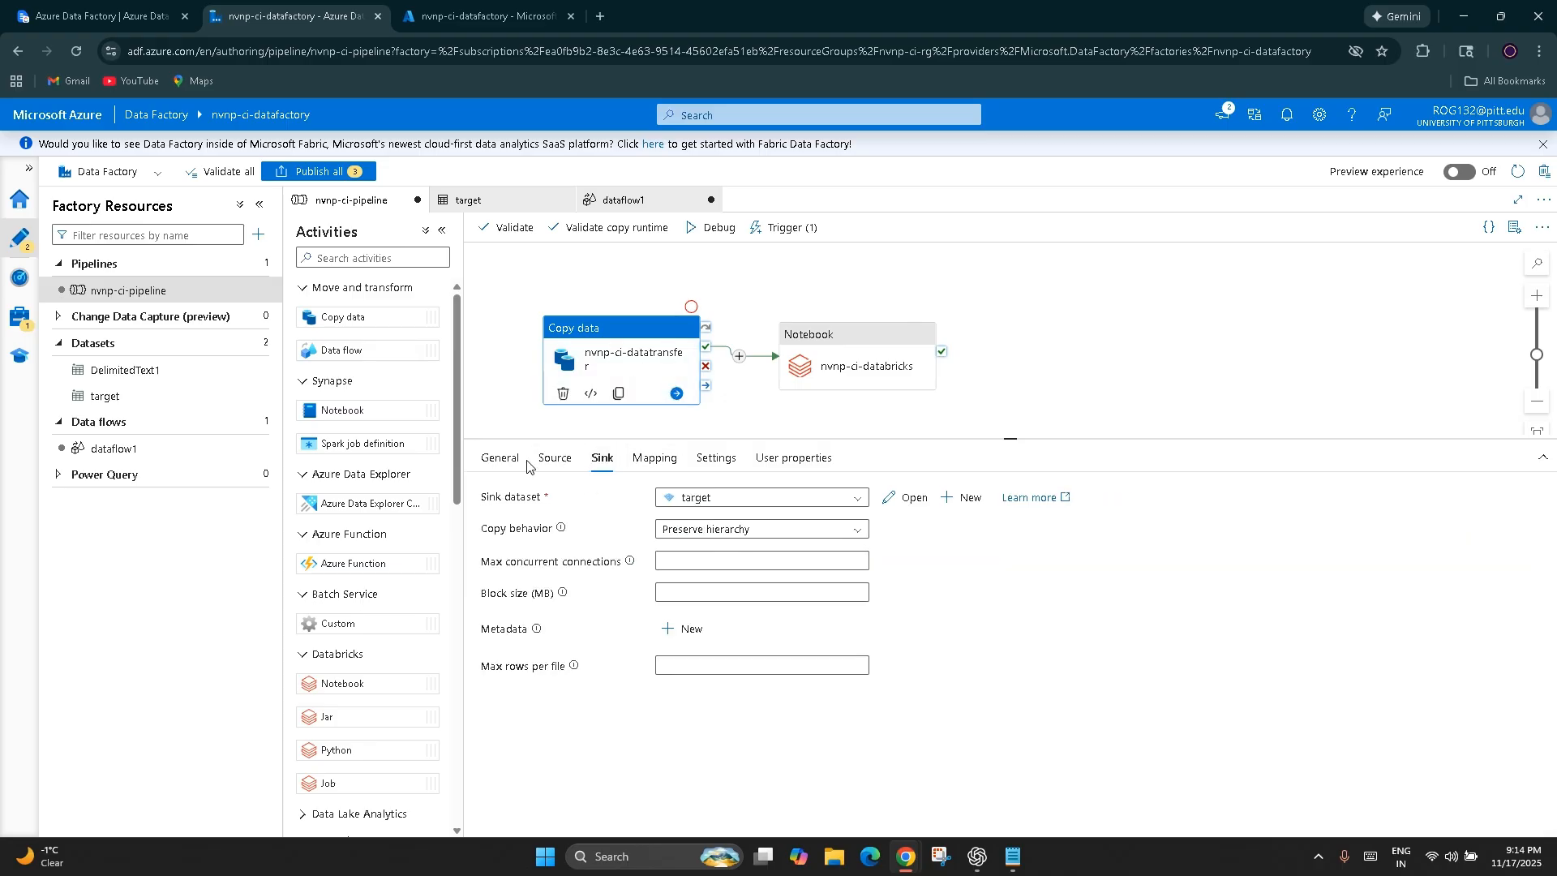
left_click(555, 459)
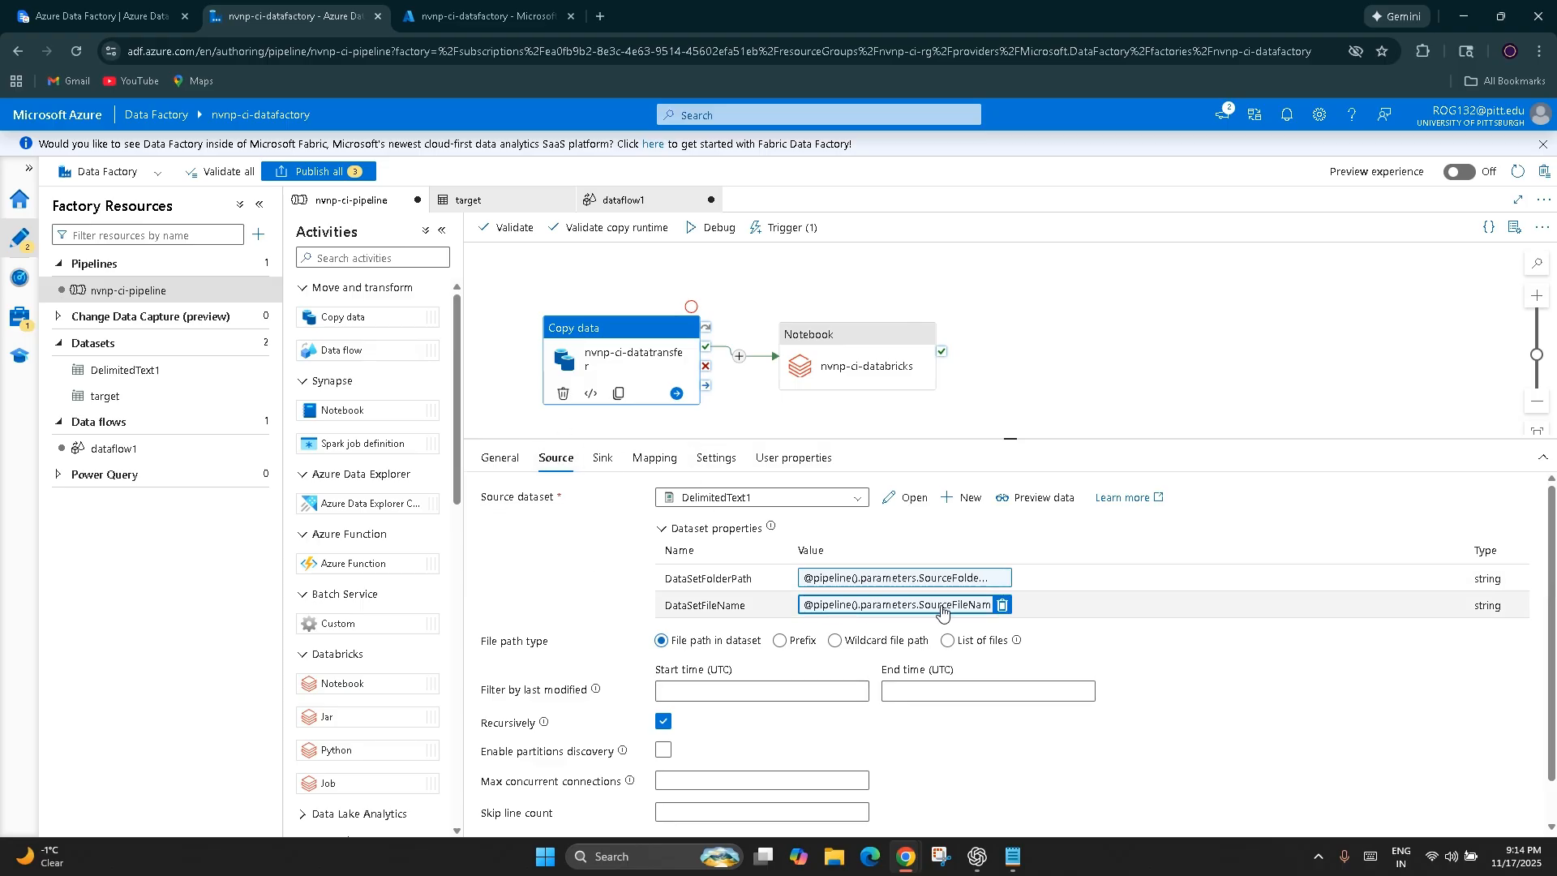
left_click(839, 610)
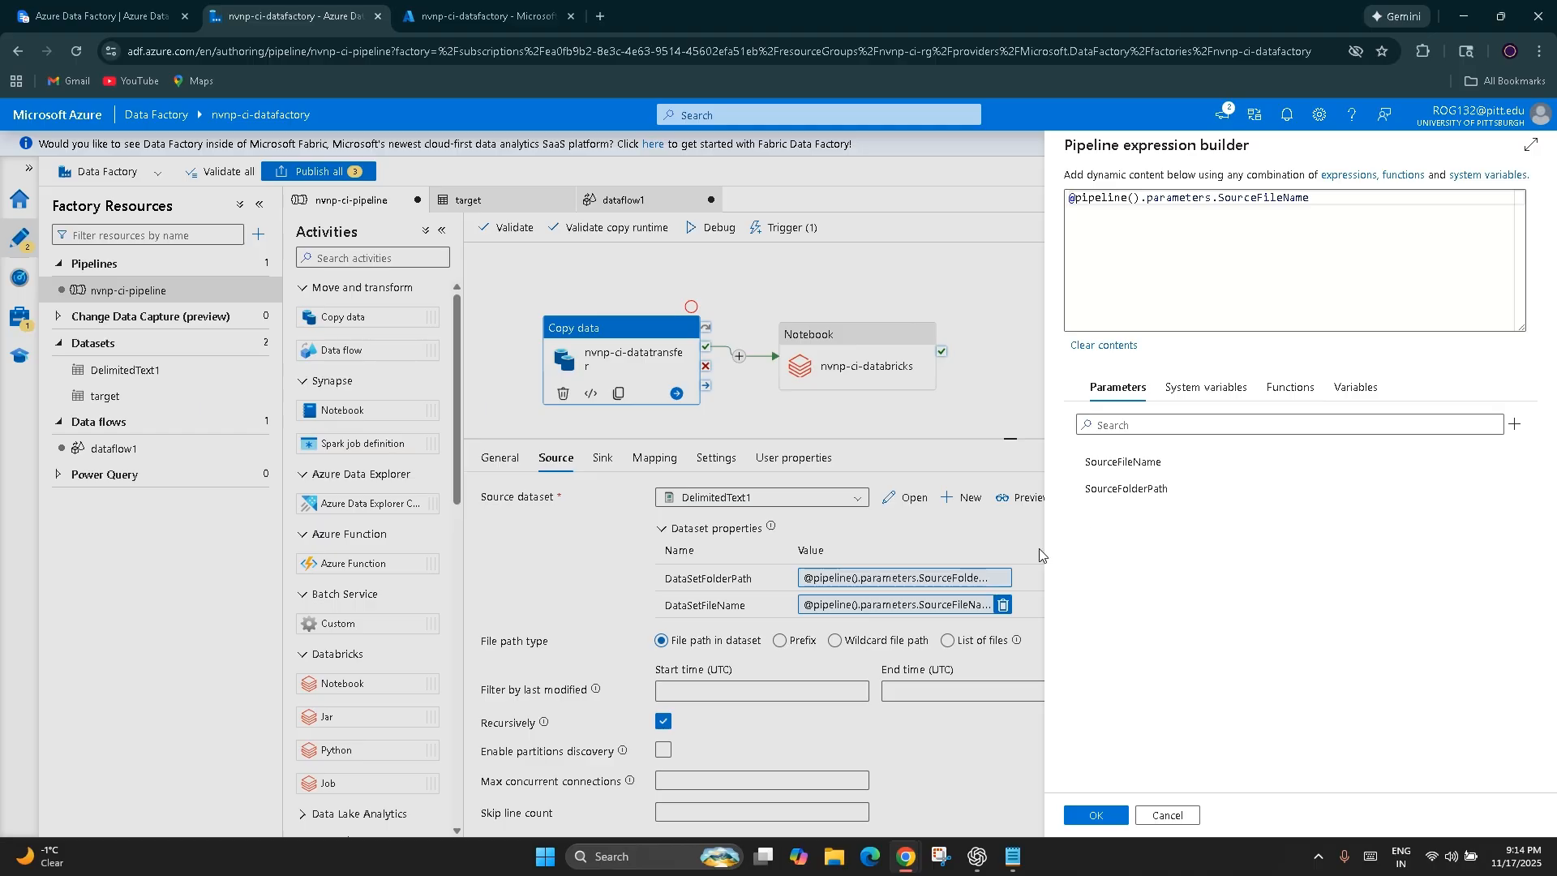
left_click(1123, 462)
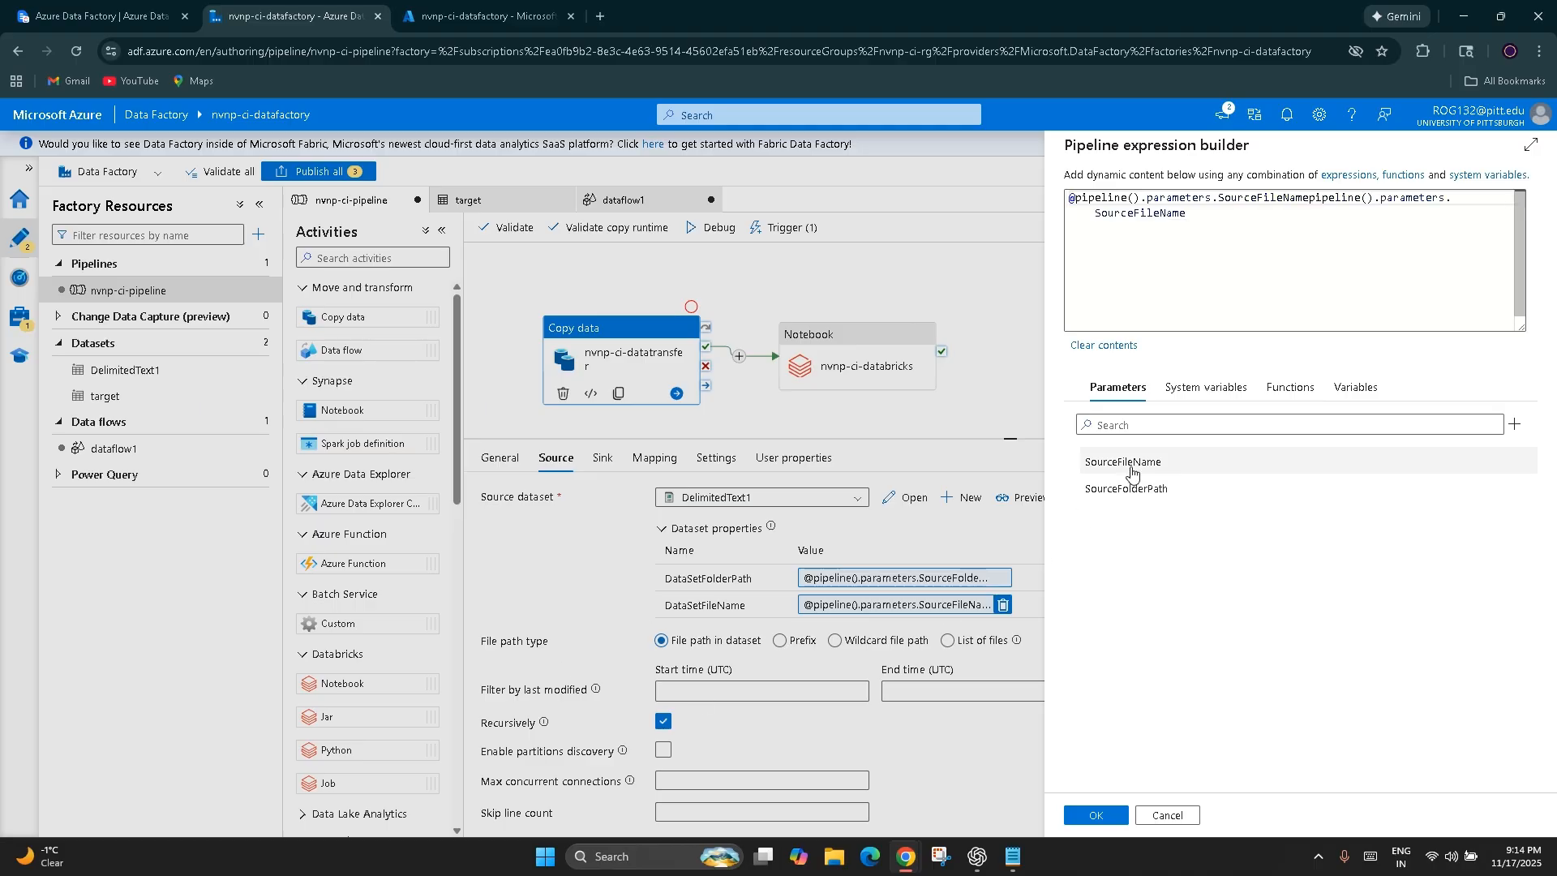
left_click(1305, 261)
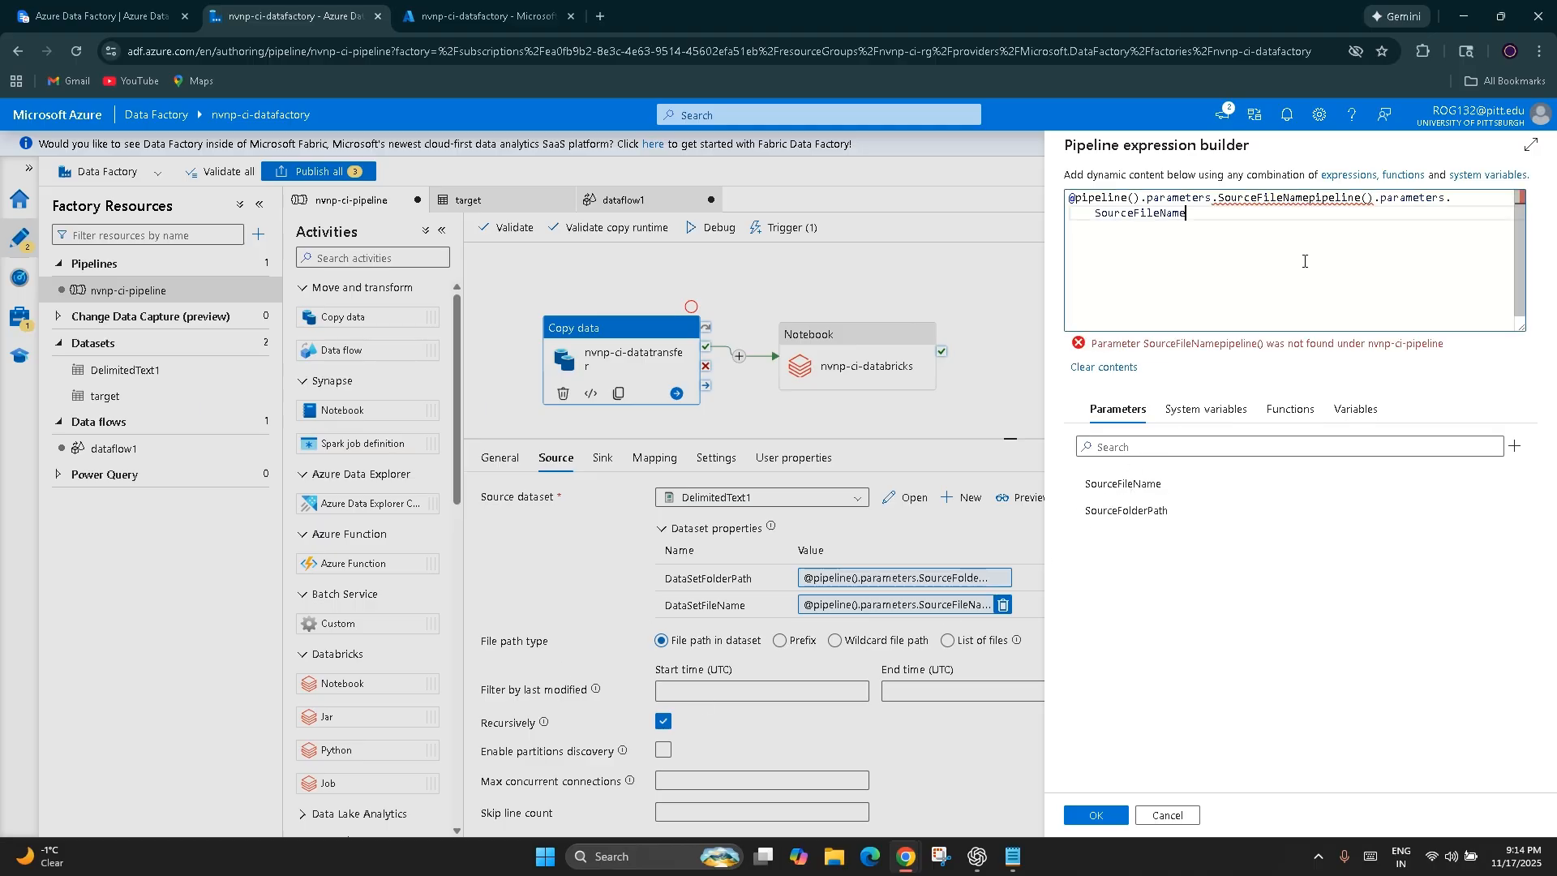
left_click(1166, 814)
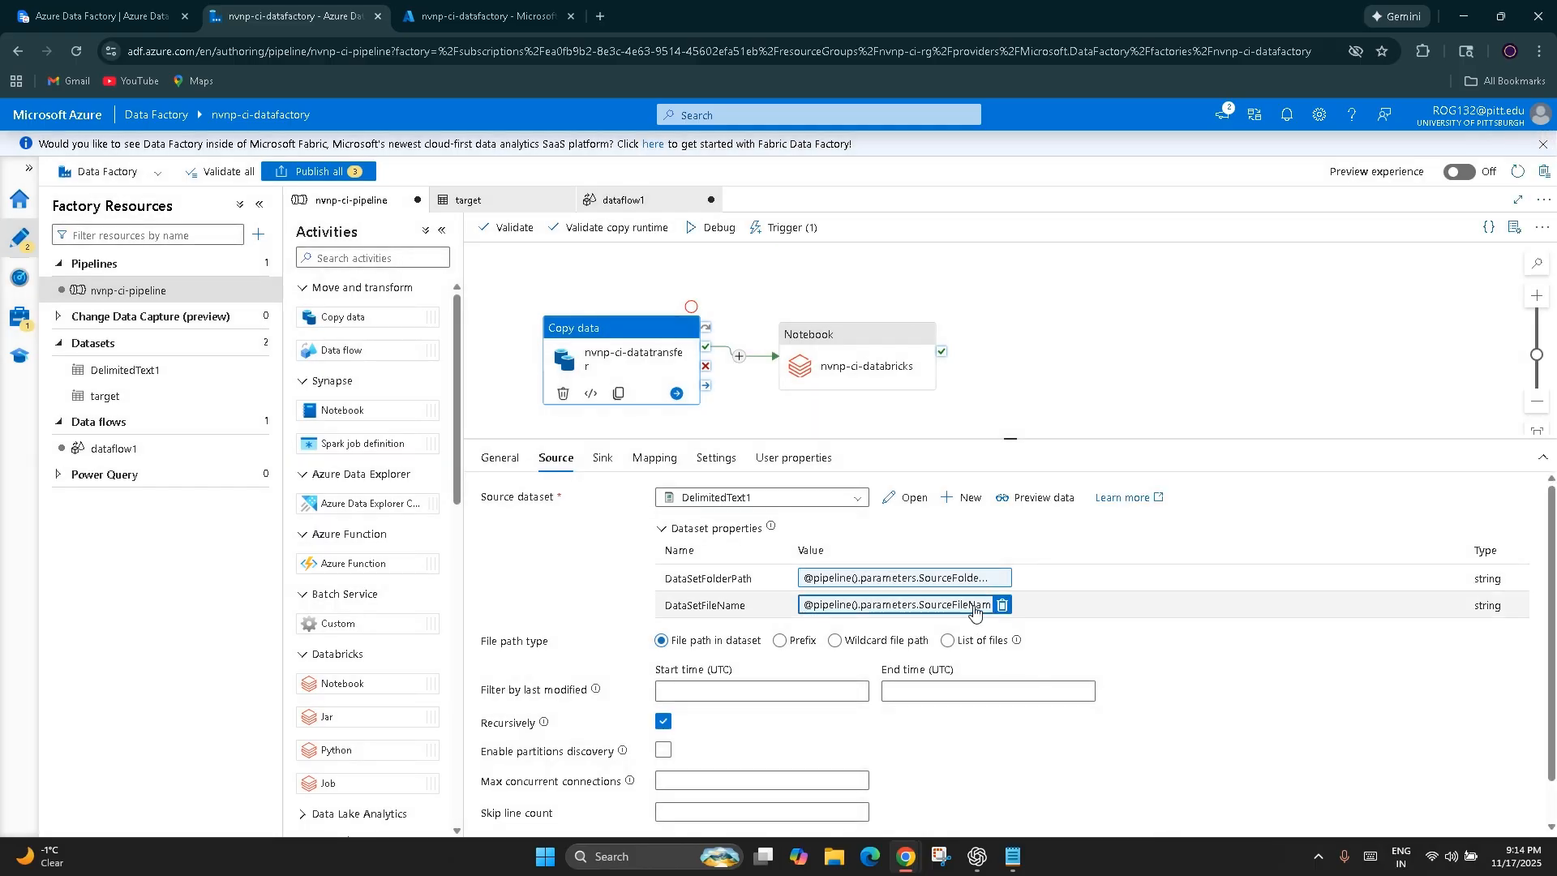
Open the DataSetFileName expression and examine its pipeline(), parameters and SourceFileName parts, leaving the expression builder without changes
left_click(977, 608)
left_click(1221, 233)
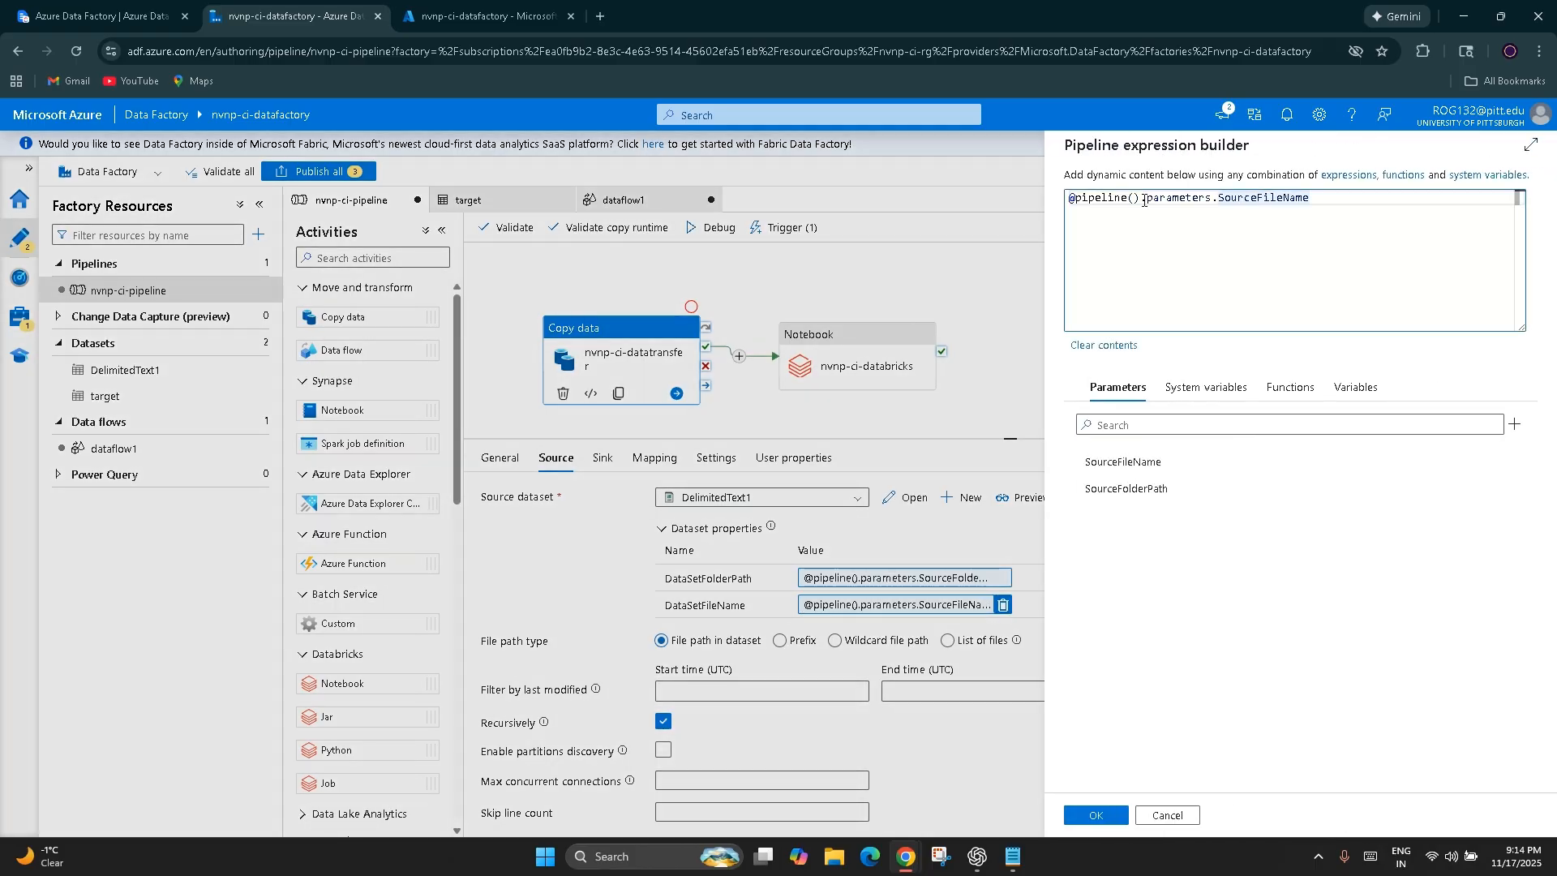
left_click_drag(1140, 197, 1074, 195)
key("End")
left_click_drag(1140, 198, 1113, 264)
left_click(1141, 216)
left_click_drag(1146, 198, 1212, 198)
left_click(1263, 254)
left_click_drag(1345, 197, 1211, 197)
left_click(975, 256)
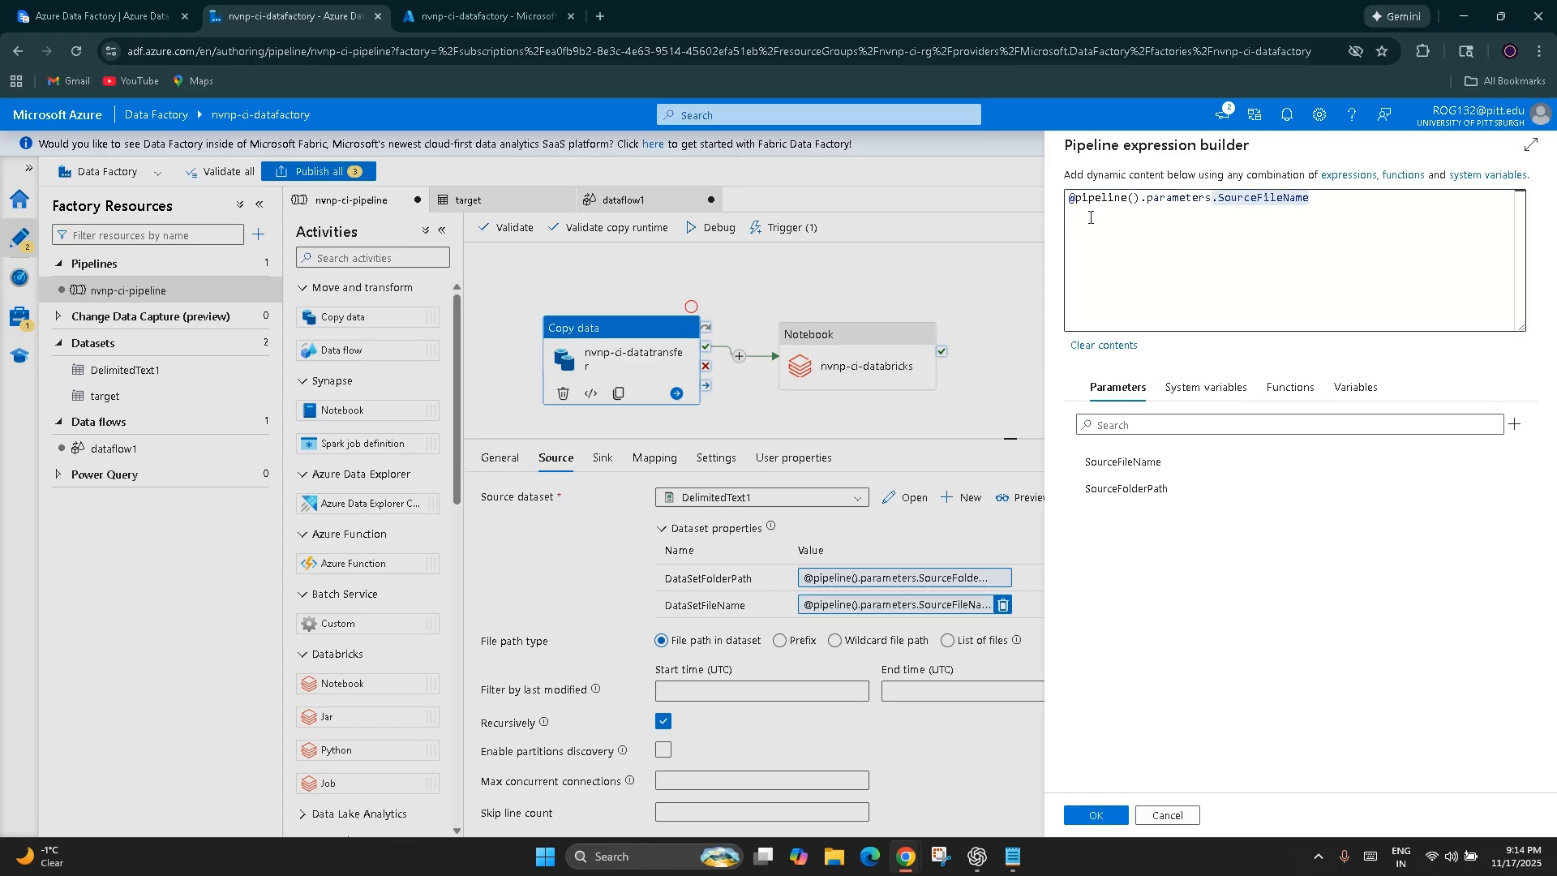
double_click(1106, 201)
left_click(1187, 208)
double_click(1187, 208)
double_click(1184, 199)
triple_click(1109, 199)
left_click(1271, 202)
left_click_drag(1332, 203, 1206, 203)
left_click(974, 317)
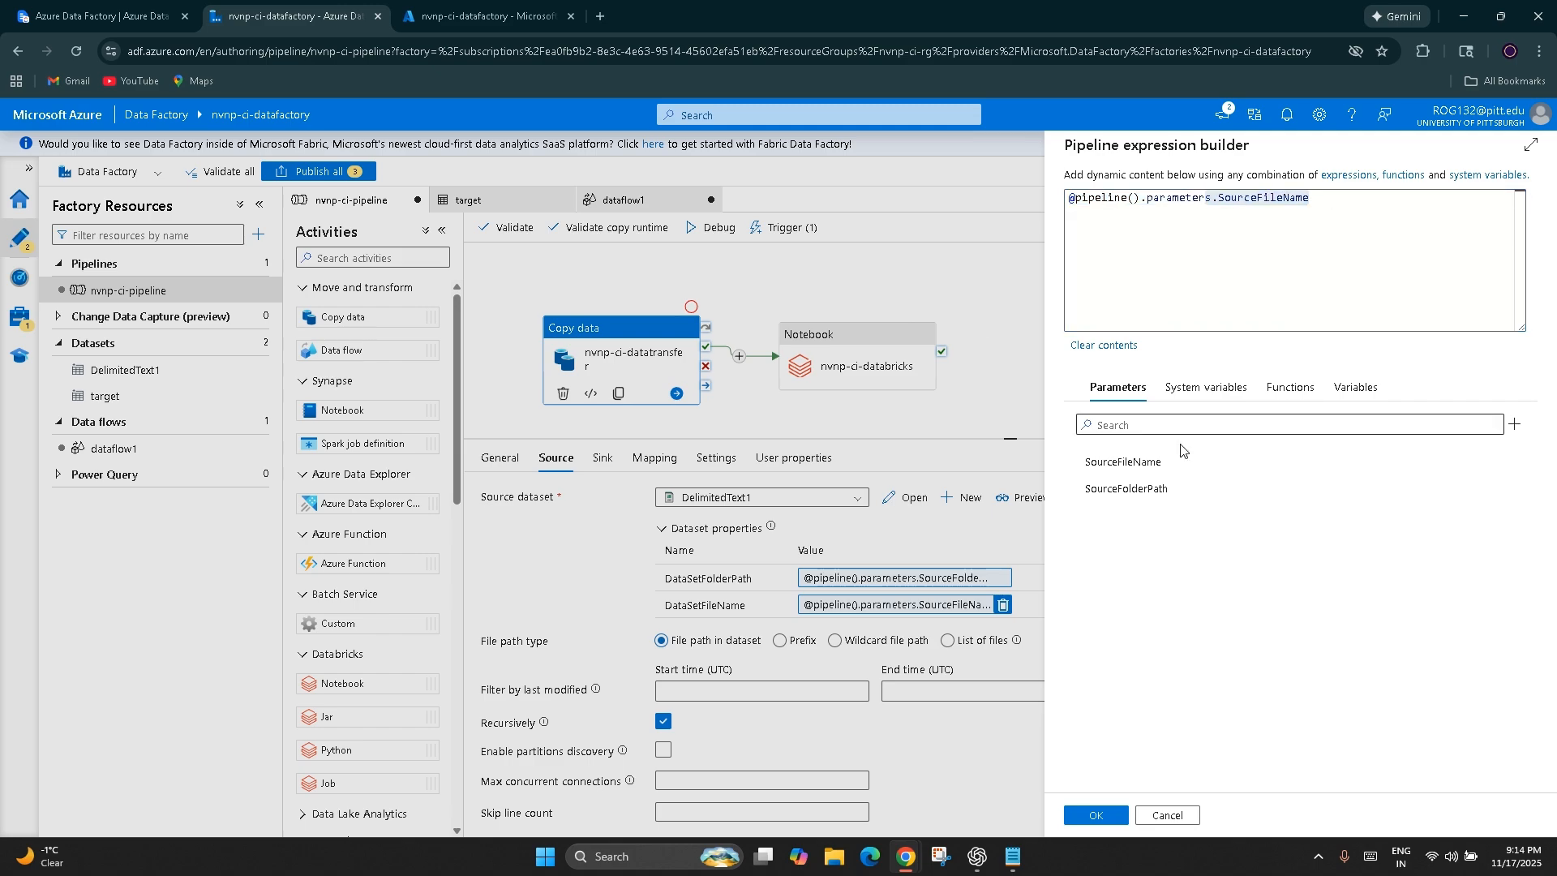
left_click(1176, 817)
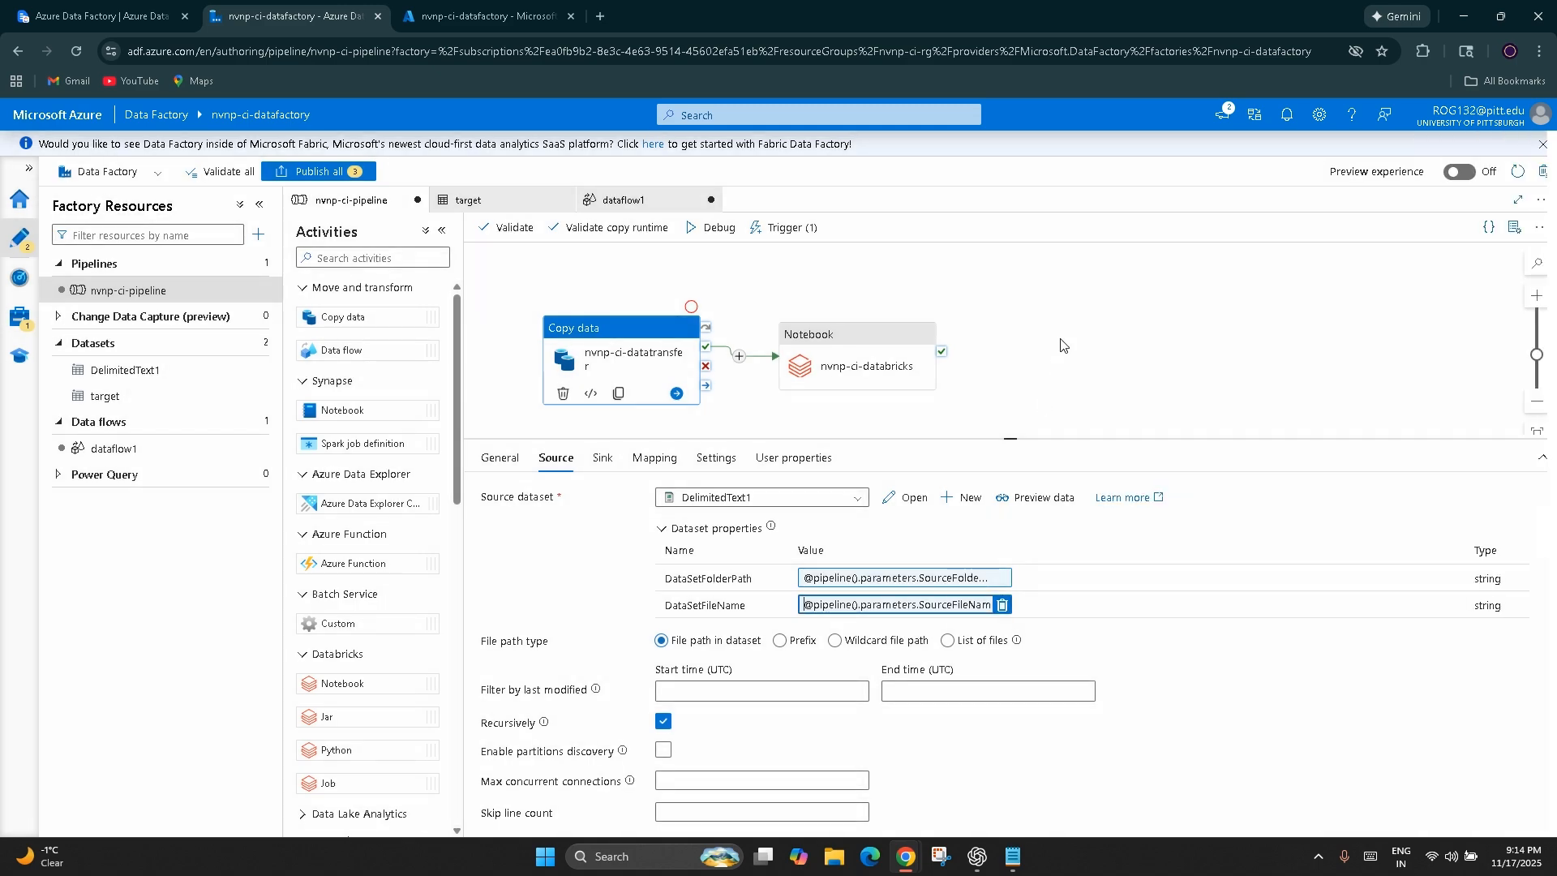
Return to the pipeline-level settings to review the SourceFileName parameter and show the pipeline's variables
left_click(499, 457)
left_click(1248, 357)
left_click_drag(606, 589, 519, 589)
left_click(631, 694)
left_click(588, 462)
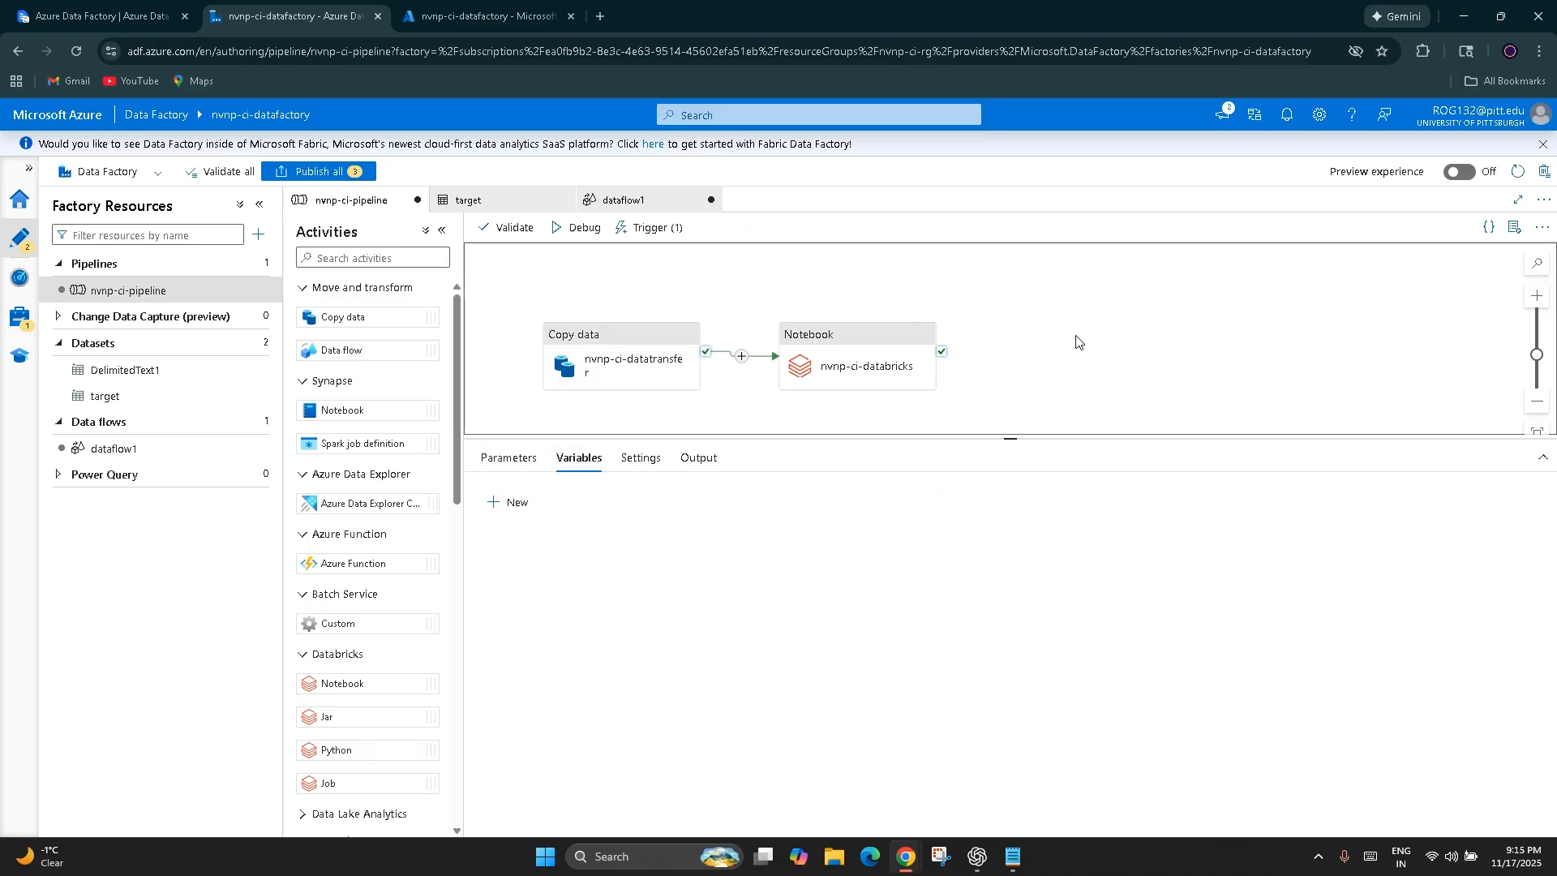
Review the Copy data activity's source dataset properties and the Notebook activity's base parameters
left_click(629, 362)
left_click(556, 458)
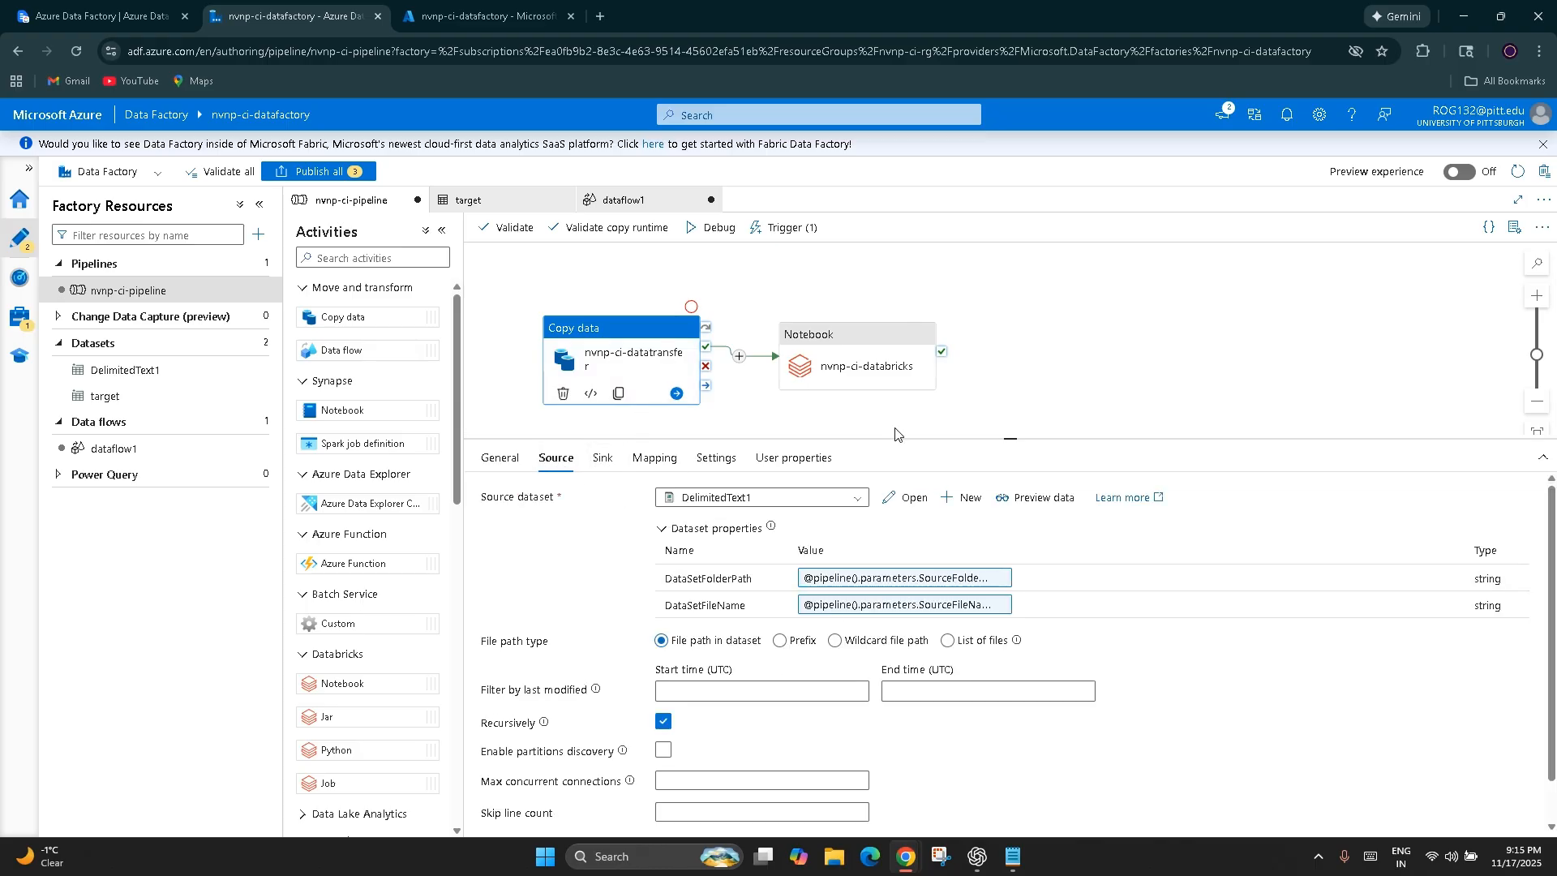
left_click(860, 363)
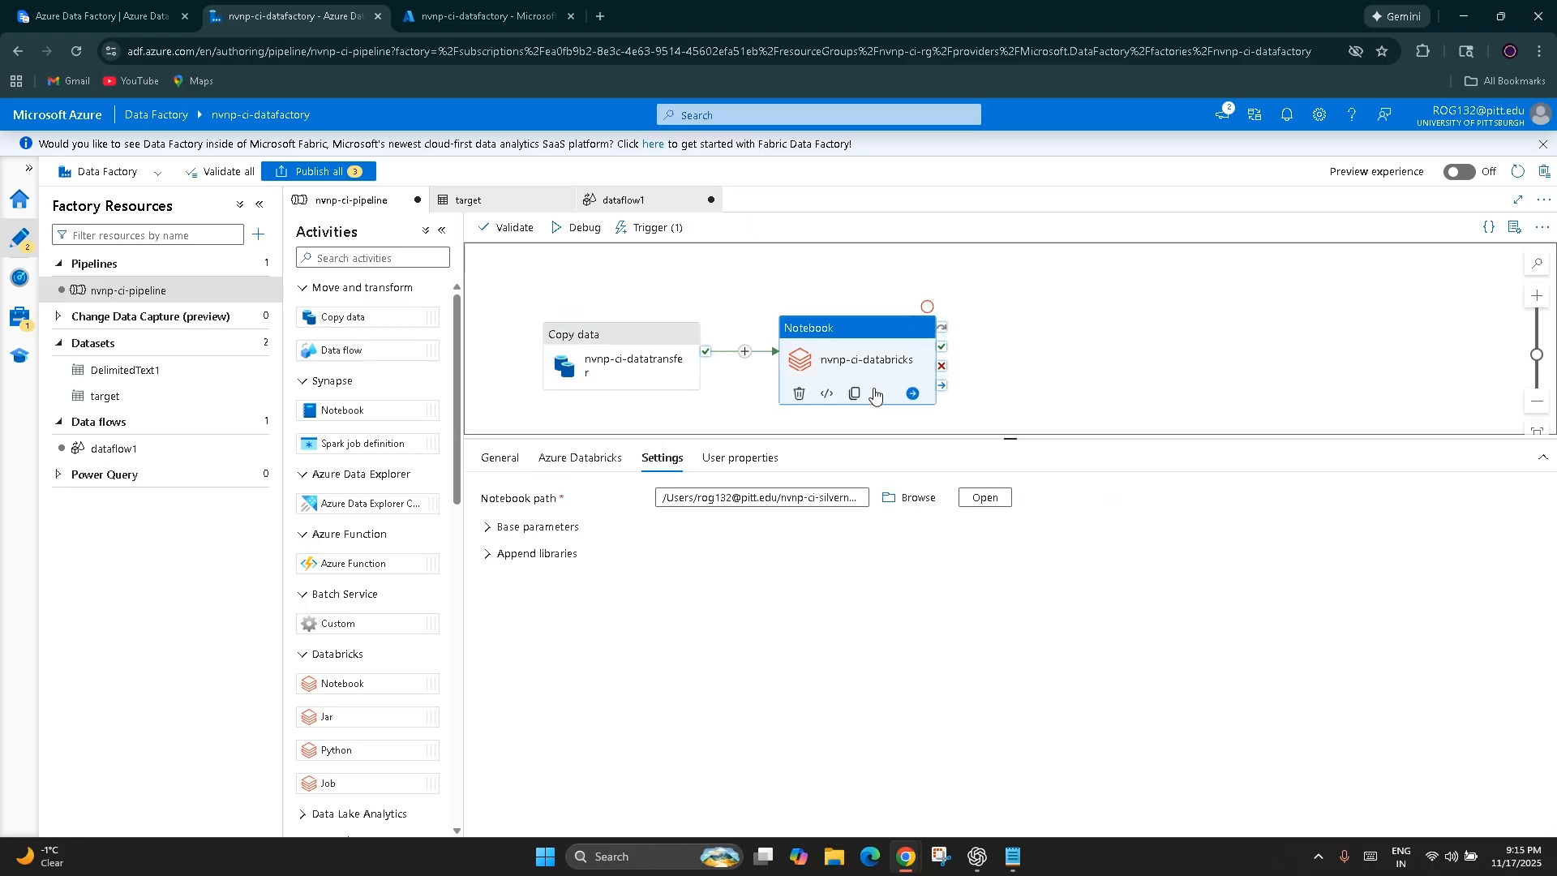
left_click(492, 527)
left_click(701, 621)
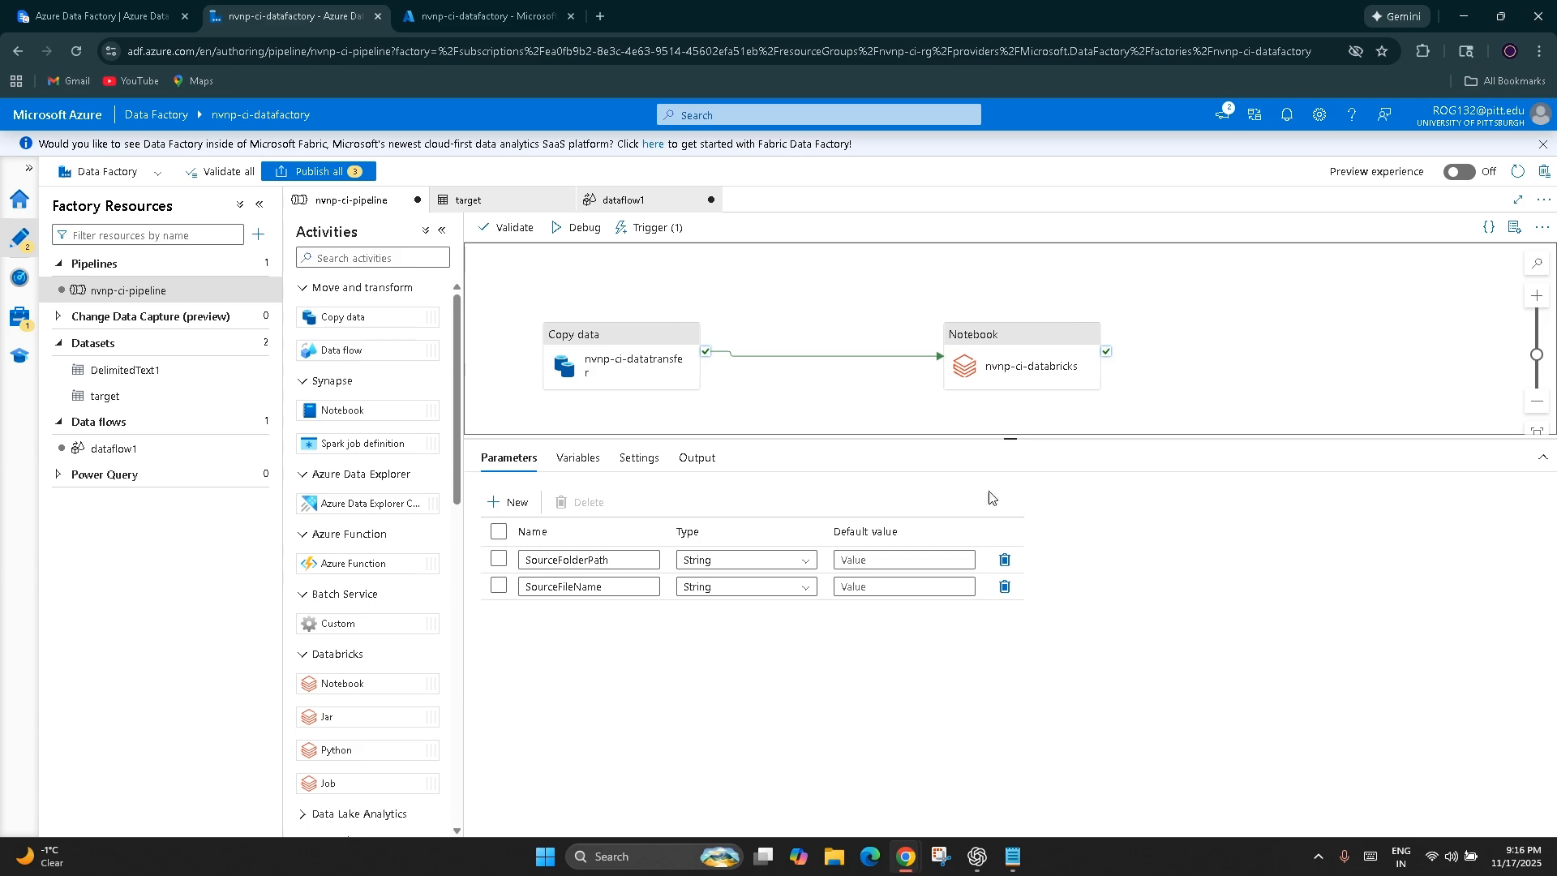
Open the Copy data activity's source dataset DelimitedText1 and review its DataSetFolderPath and DataSetFileName parameters
left_click(639, 370)
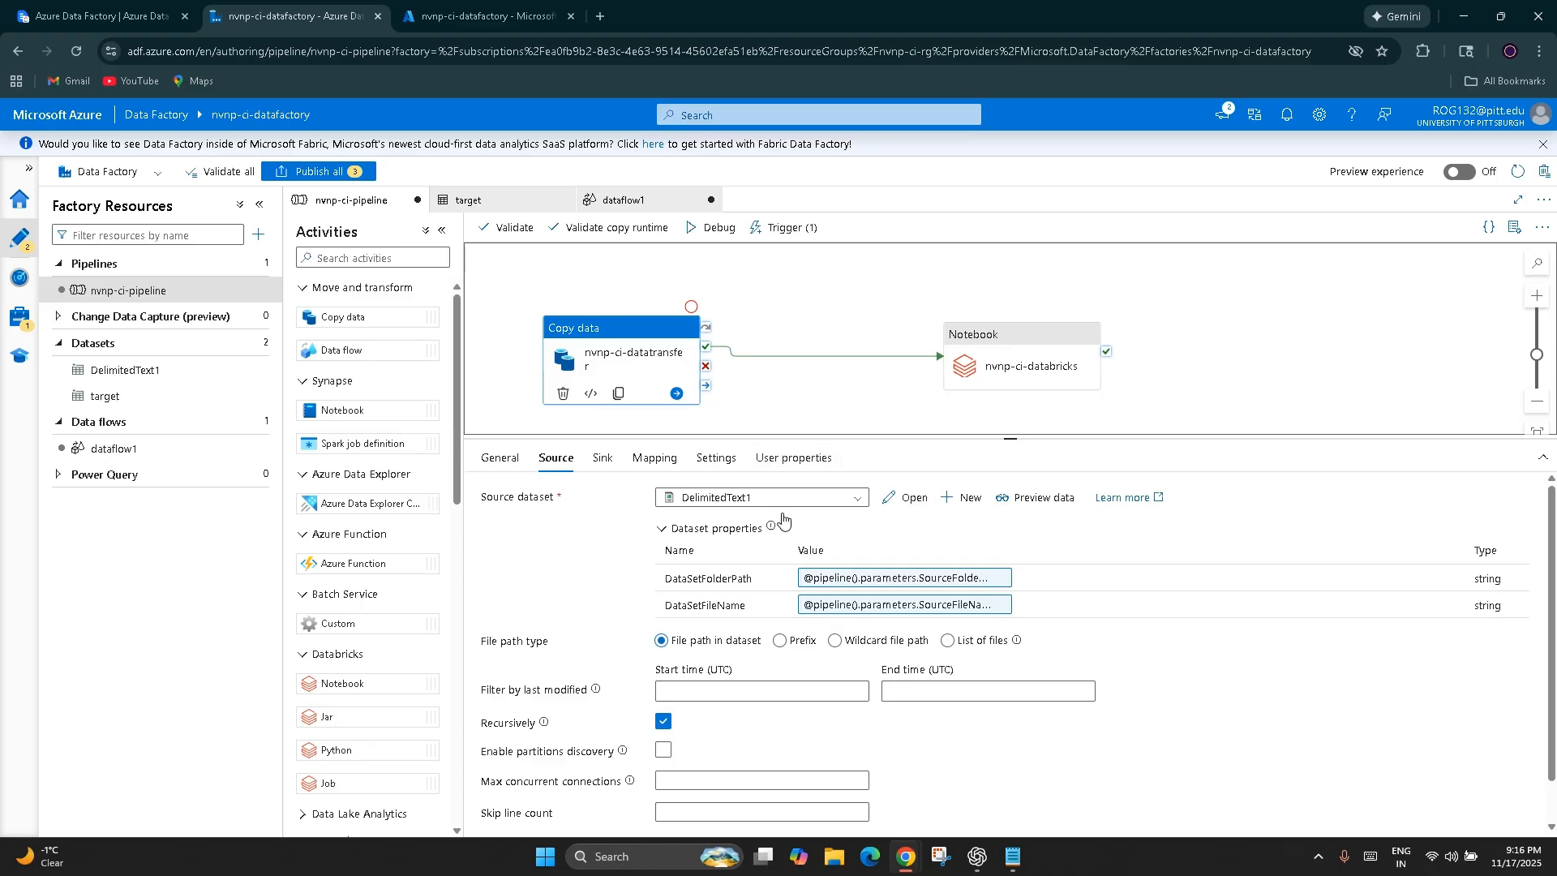
left_click(906, 502)
left_click(479, 459)
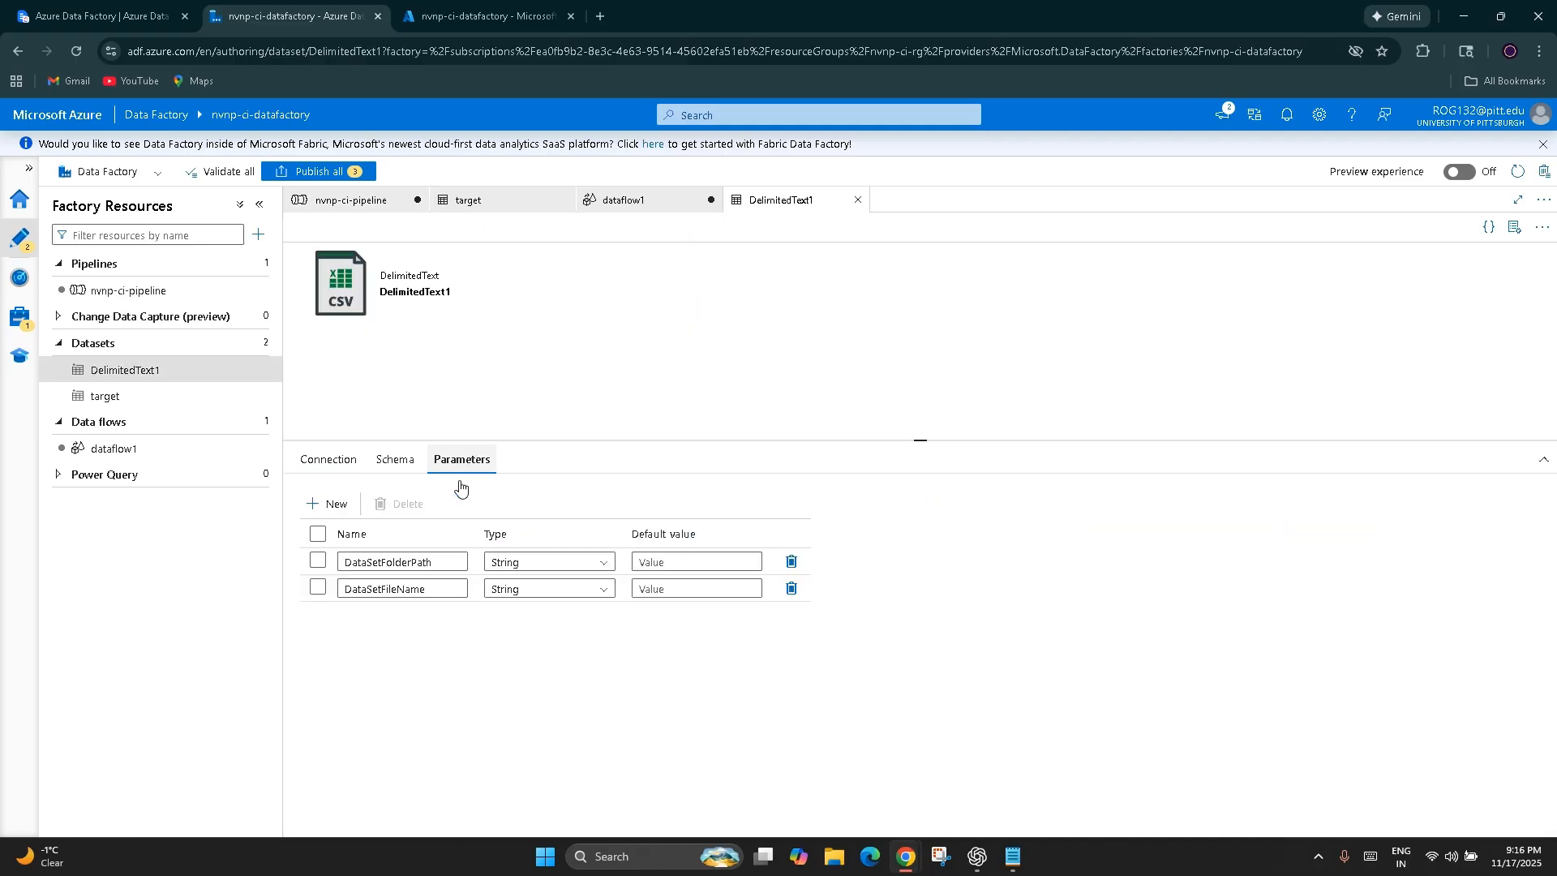
left_click_drag(438, 563, 333, 554)
left_click(372, 647)
left_click_drag(435, 589, 344, 587)
left_click(379, 661)
Open the folder expression of the dataset's file path and examine its dataset() and DataSetFolderPath parts
left_click(329, 460)
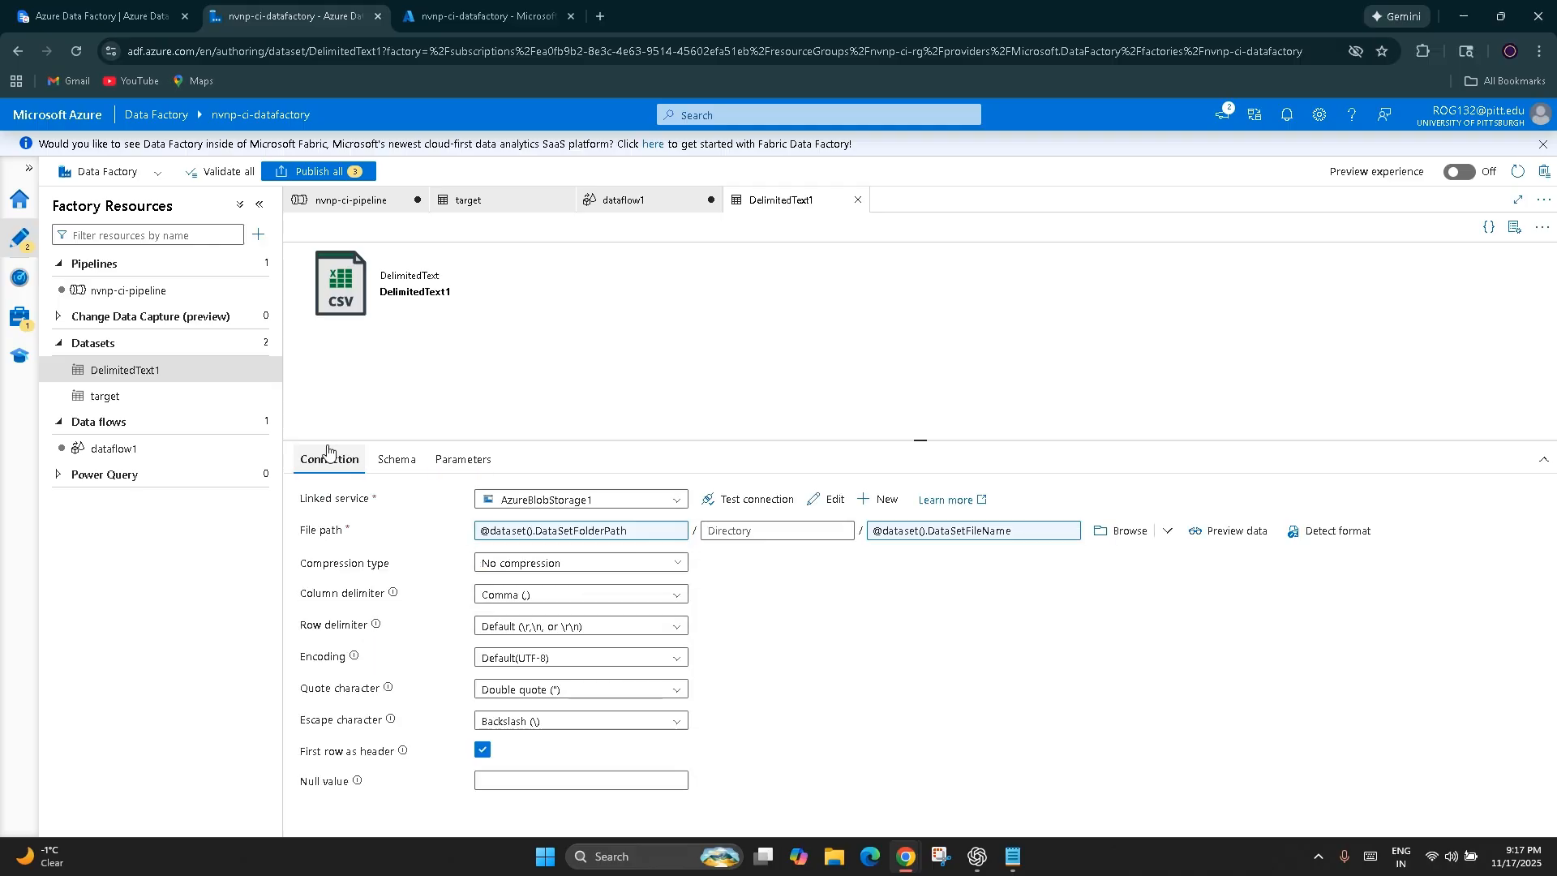
left_click(610, 533)
left_click_drag(636, 533, 490, 541)
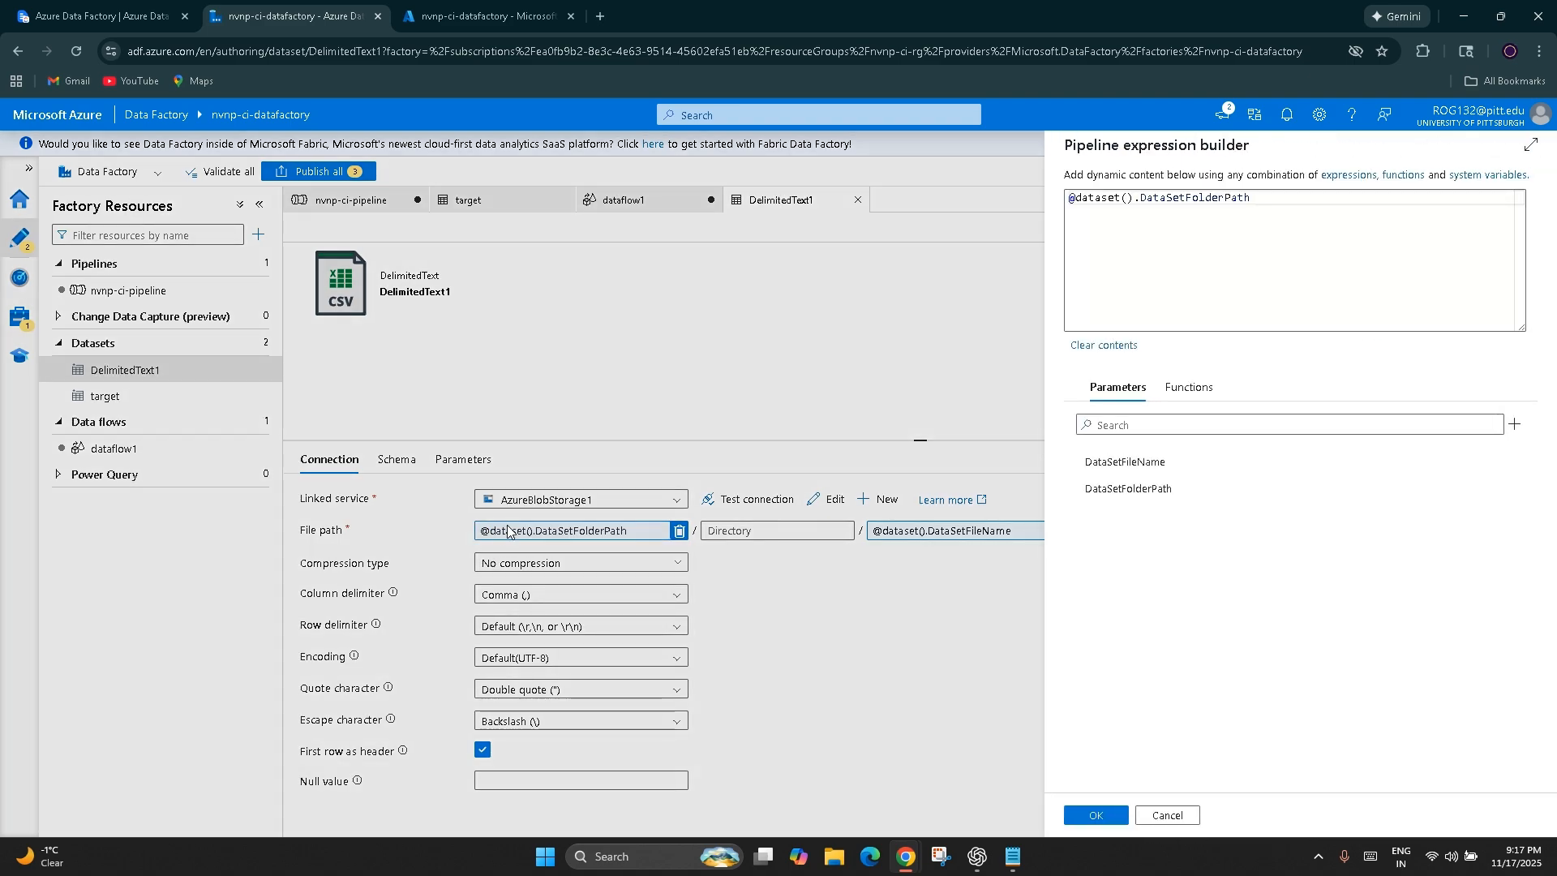
left_click_drag(1132, 198, 1075, 205)
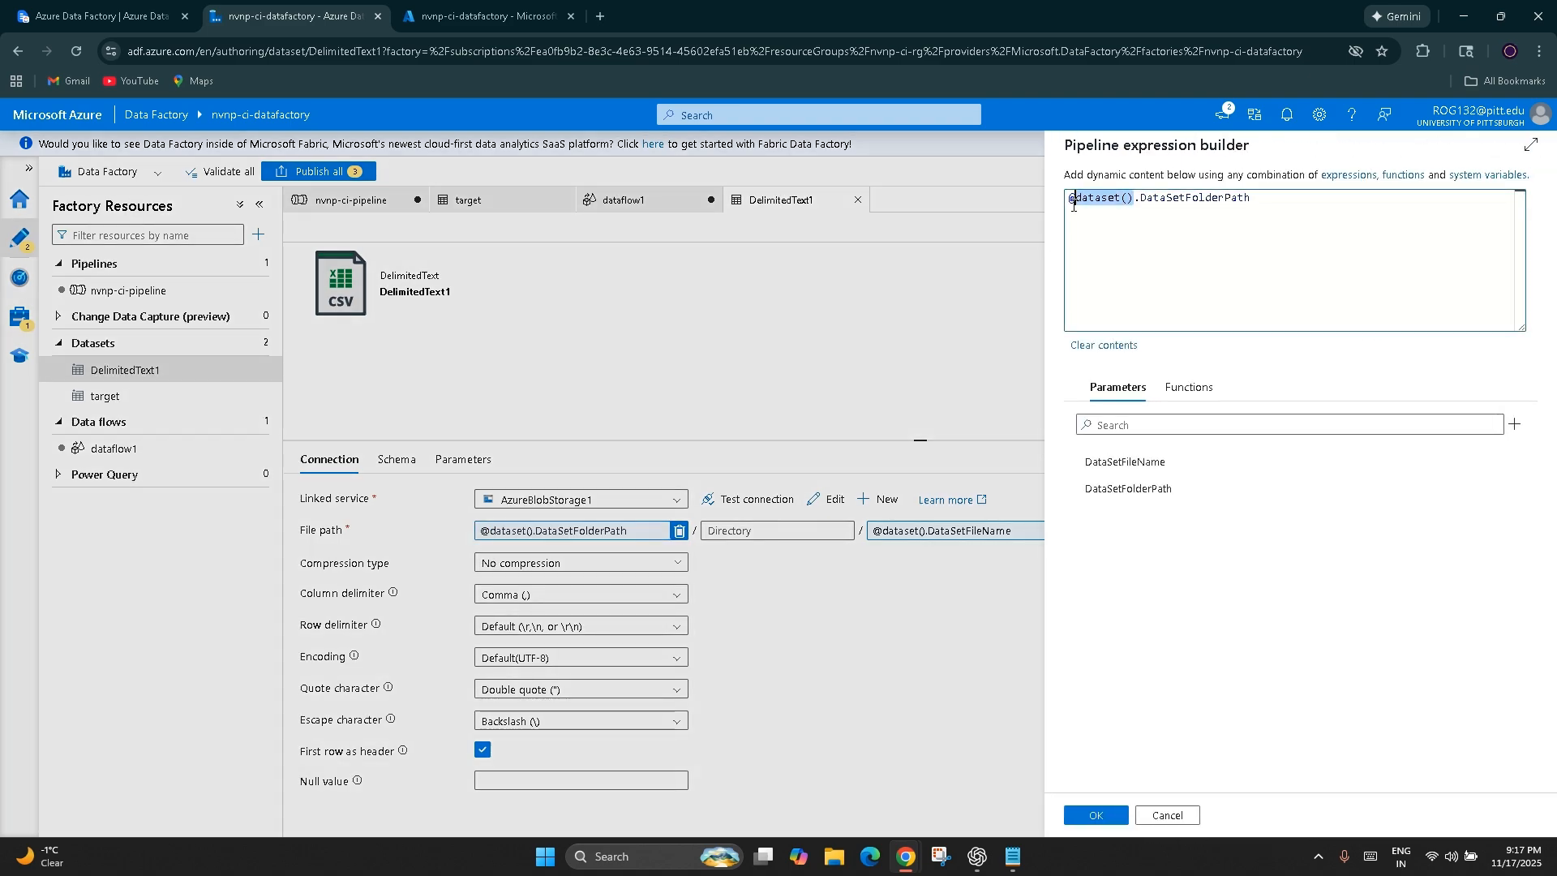
left_click(1160, 271)
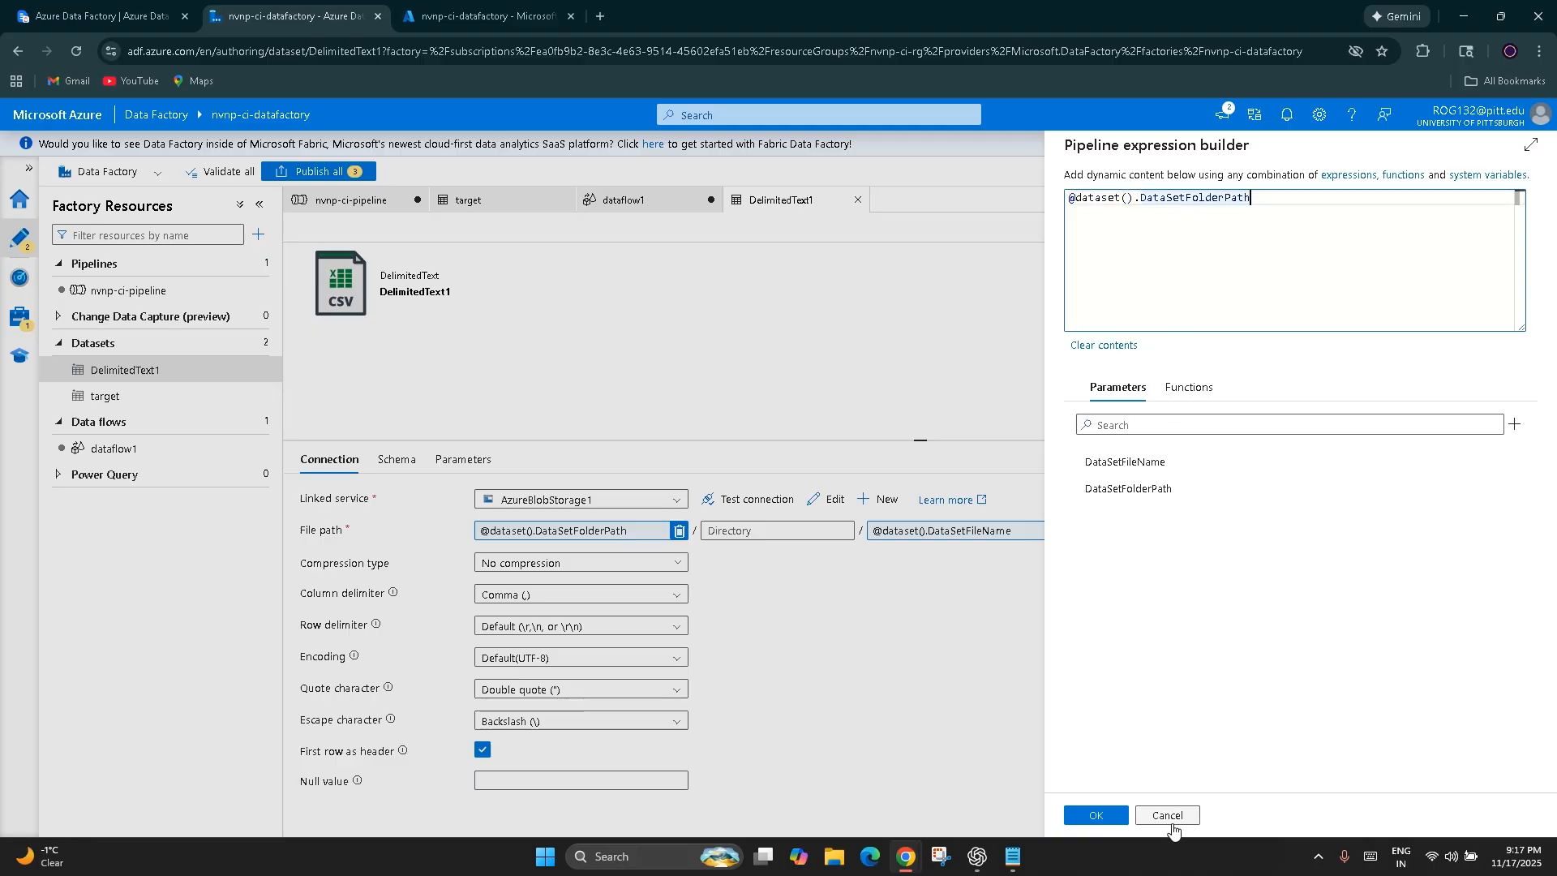
left_click_drag(1257, 197, 1143, 198)
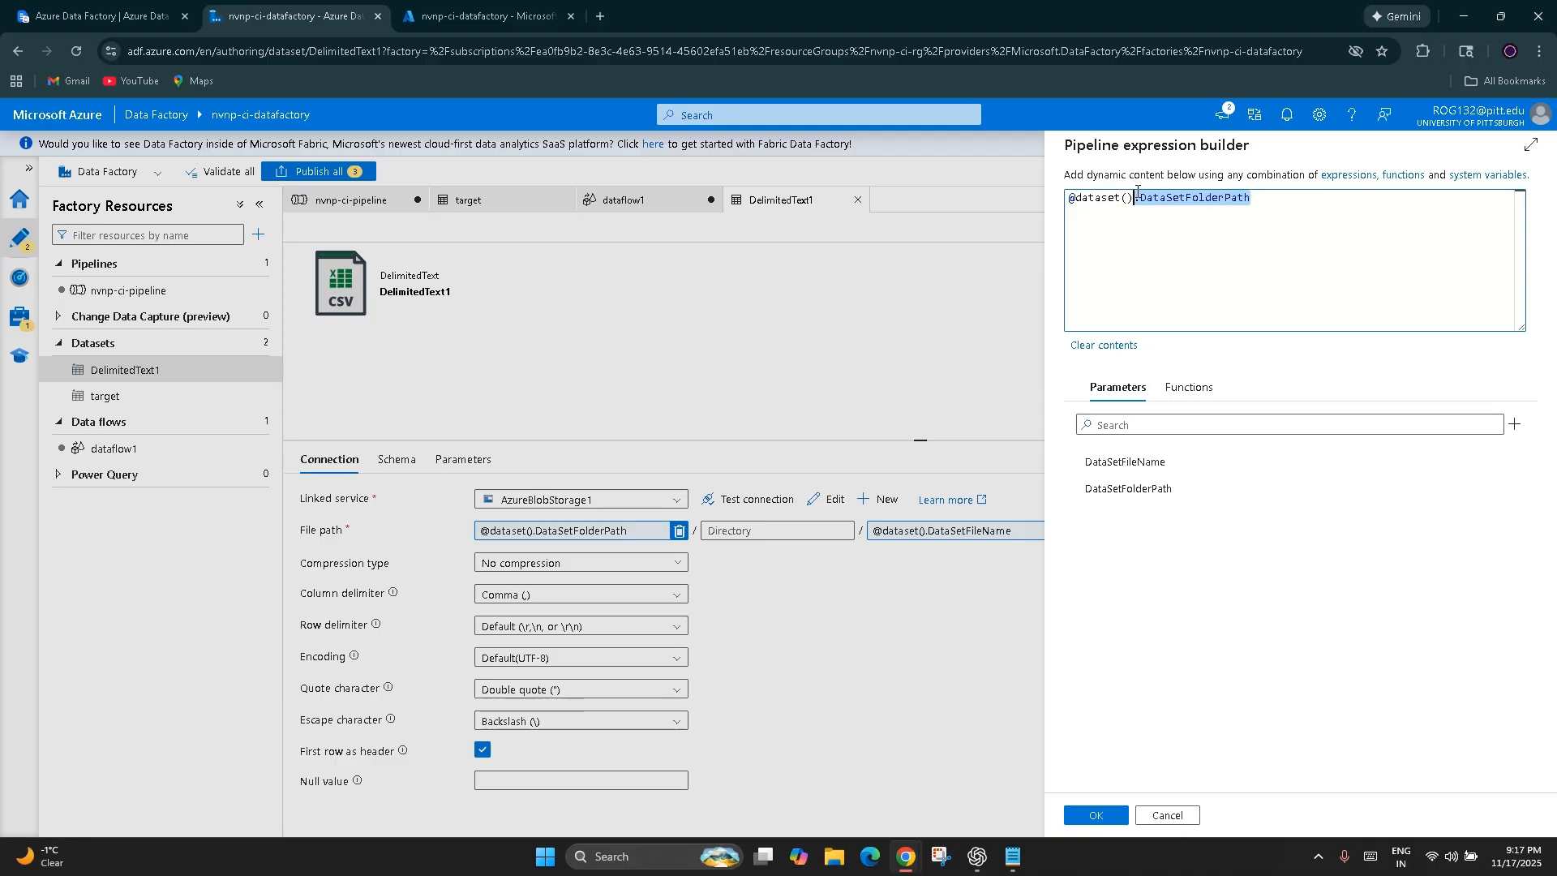
Switch to the Azure Data Factory notes in ClickUp and read the Dataset parameters section down to its example pattern
left_click(97, 16)
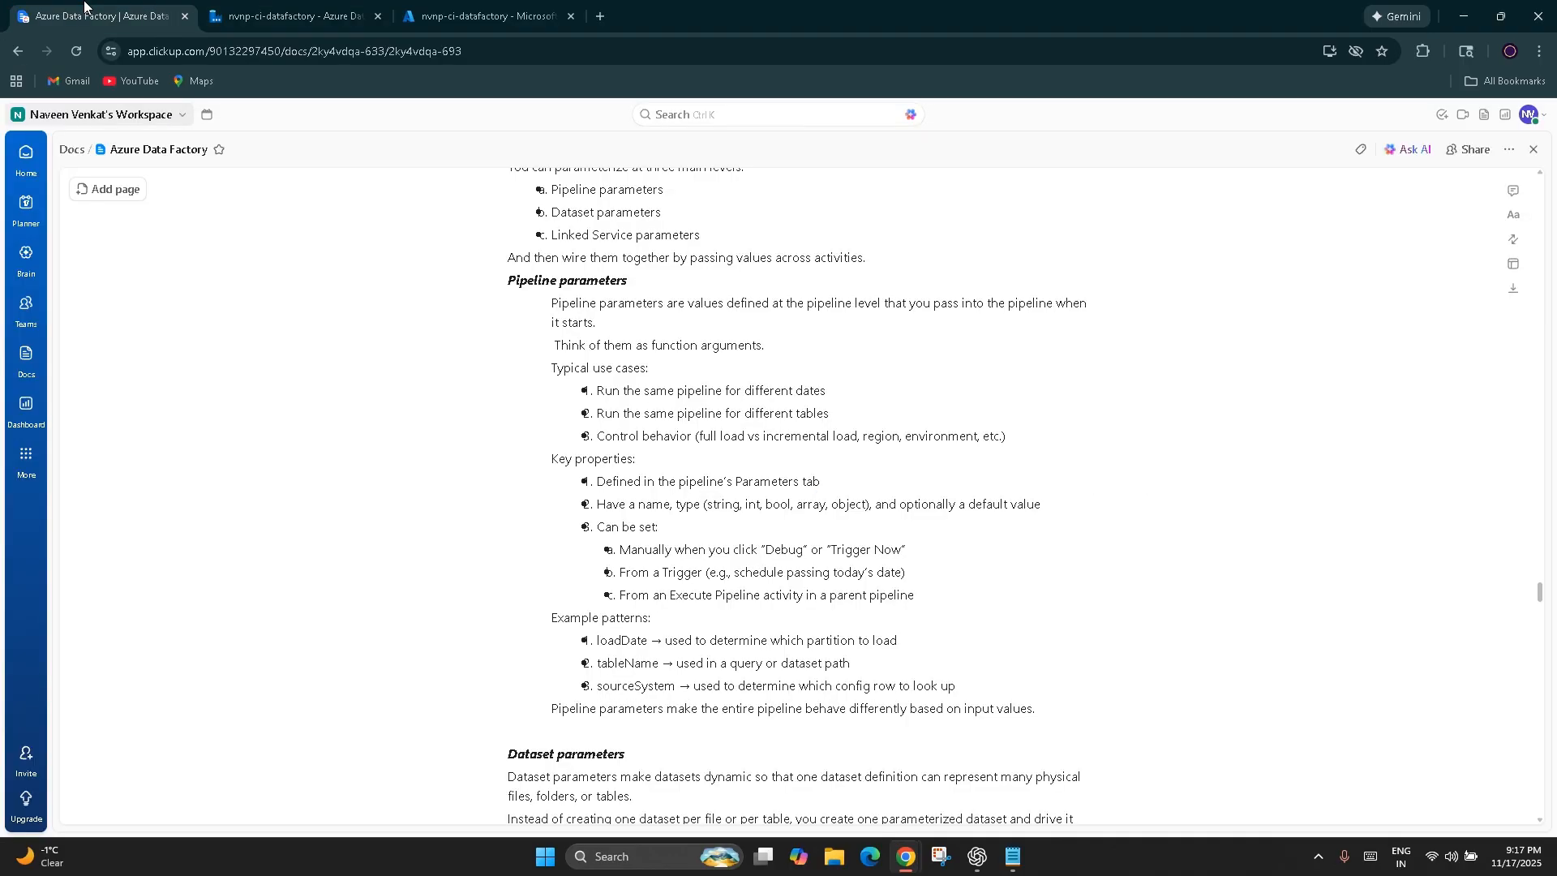
scroll(627, 527, "down", 5)
scroll(627, 527, "down", 5)
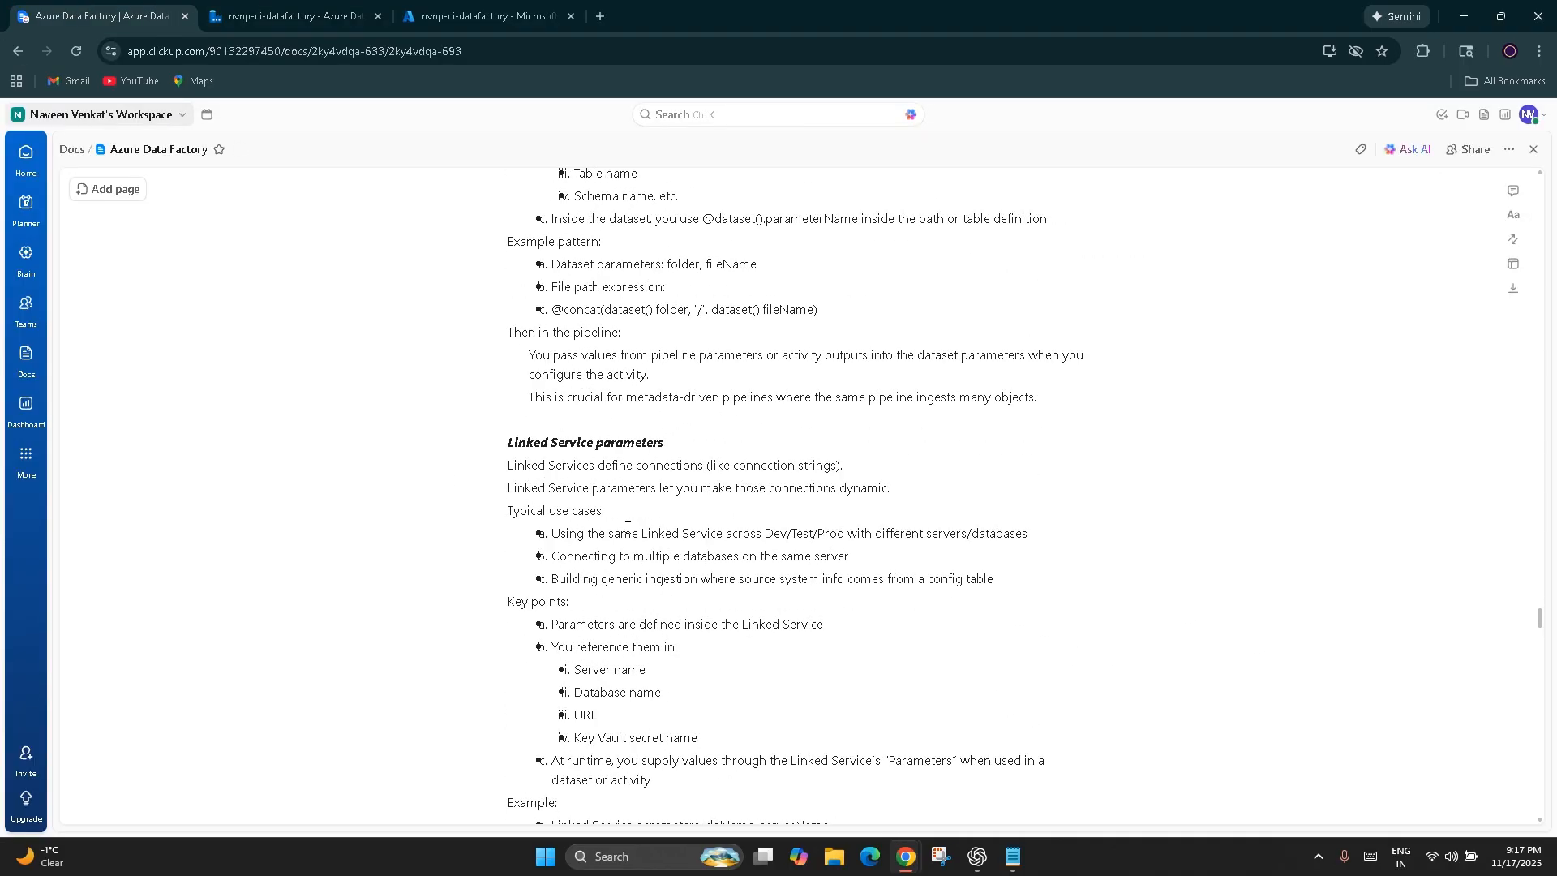
scroll(627, 527, "up", 4)
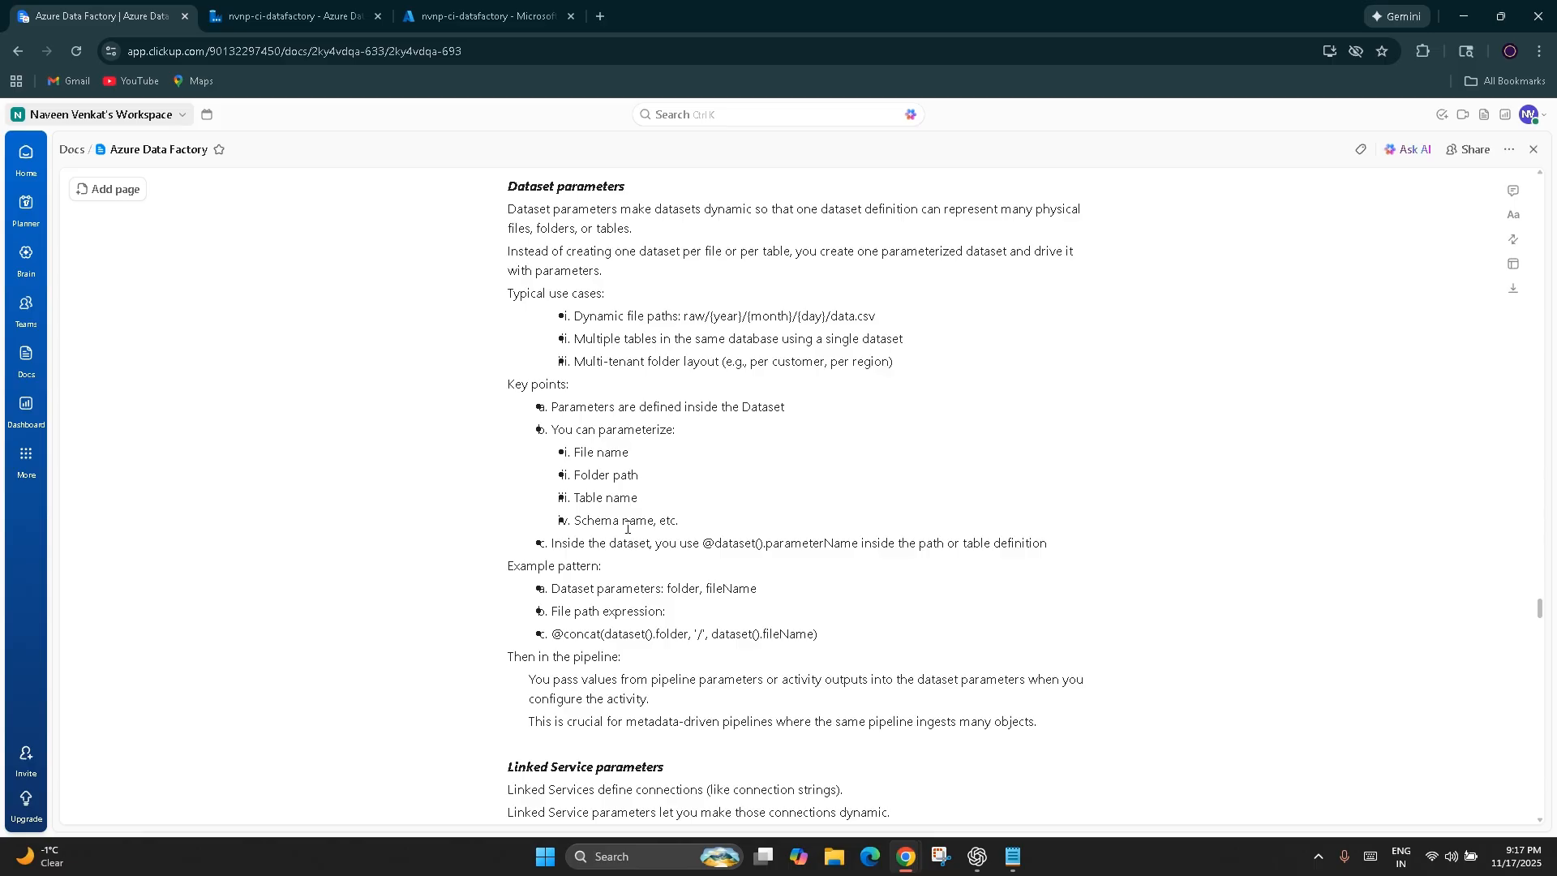
scroll(626, 527, "up", 1)
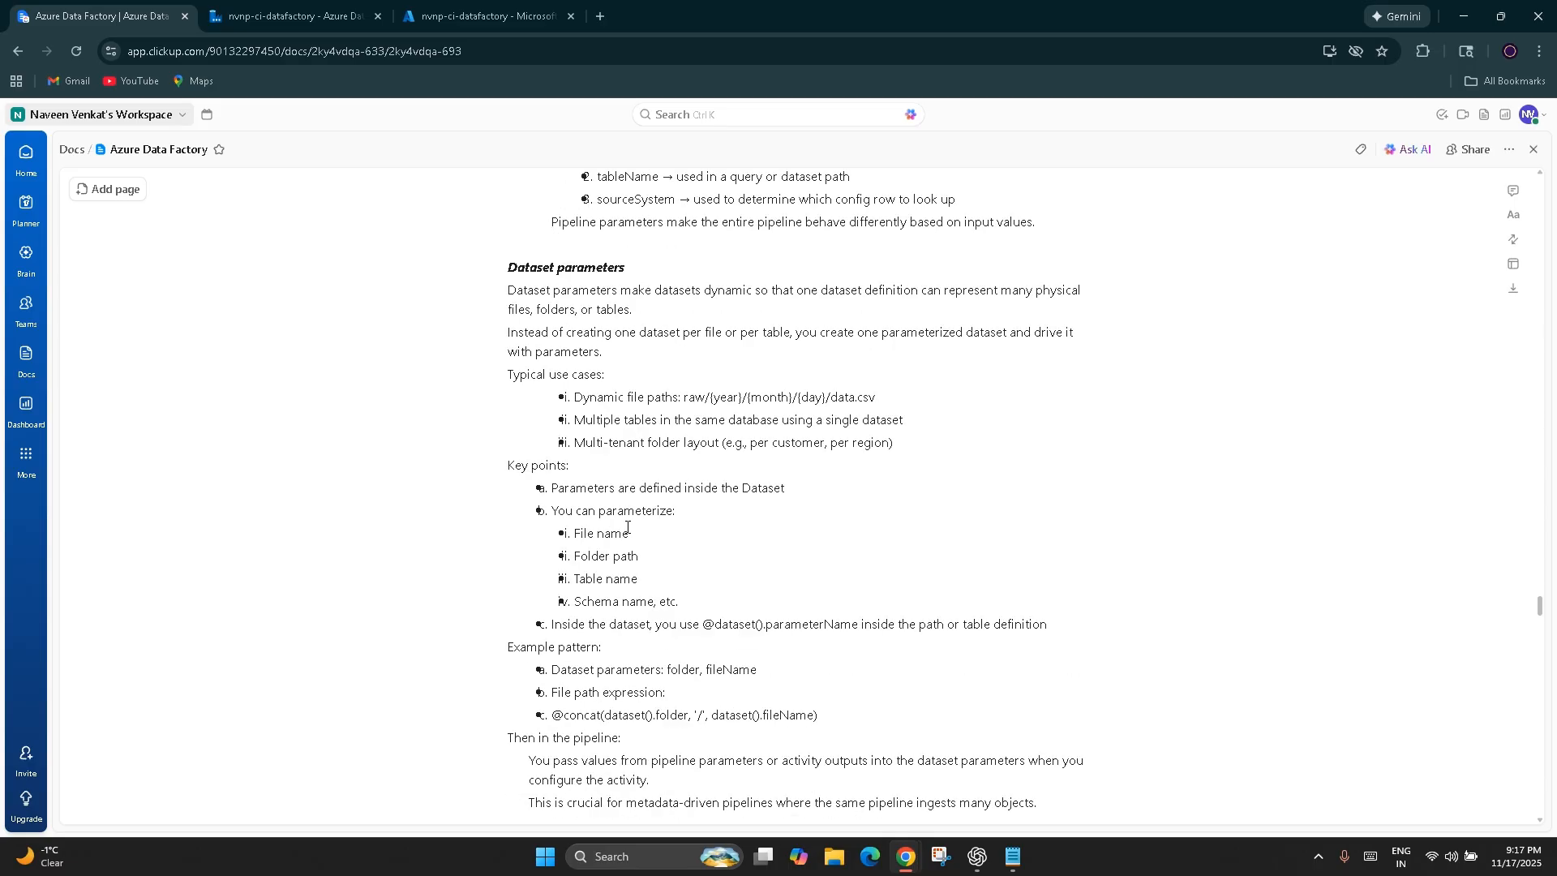
scroll(627, 527, "down", 5)
scroll(618, 564, "up", 1)
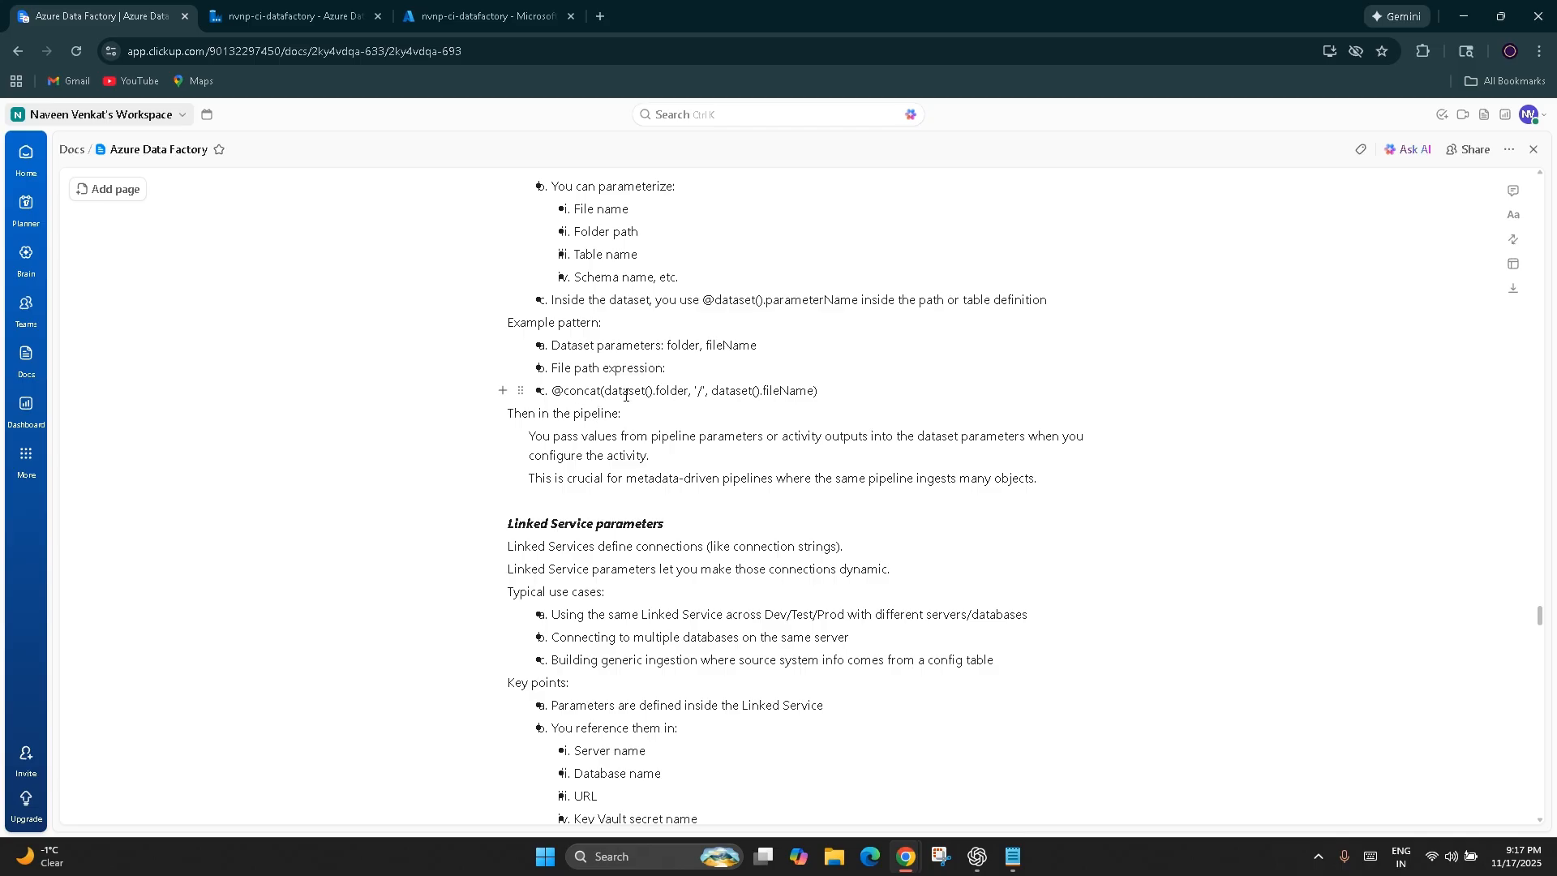
left_click_drag(606, 395, 698, 390)
left_click(555, 390)
left_click_drag(562, 390, 552, 390)
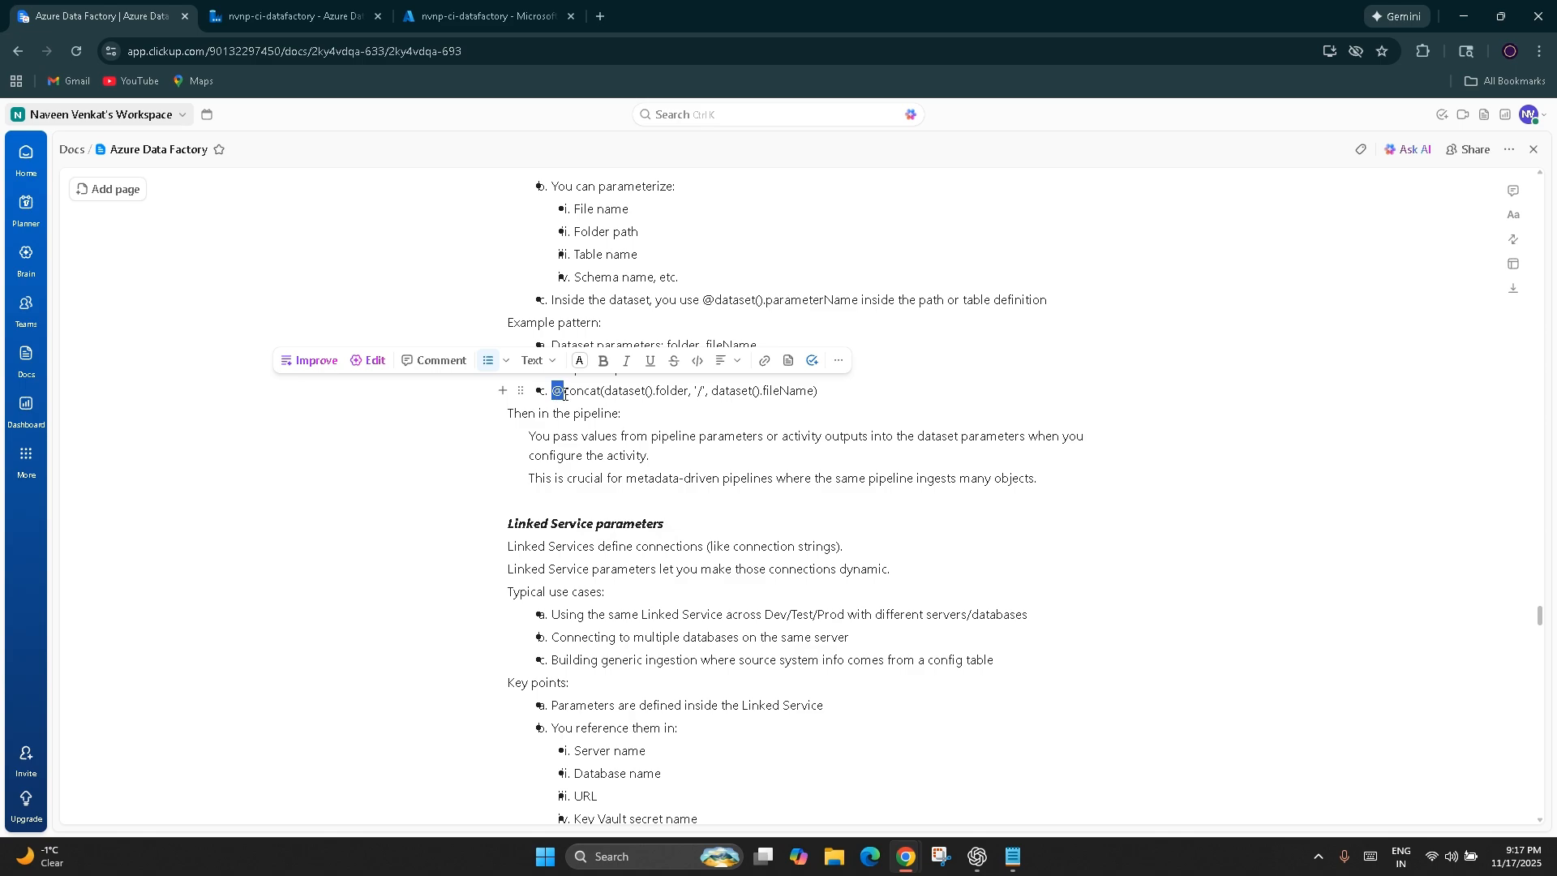
left_click(563, 390)
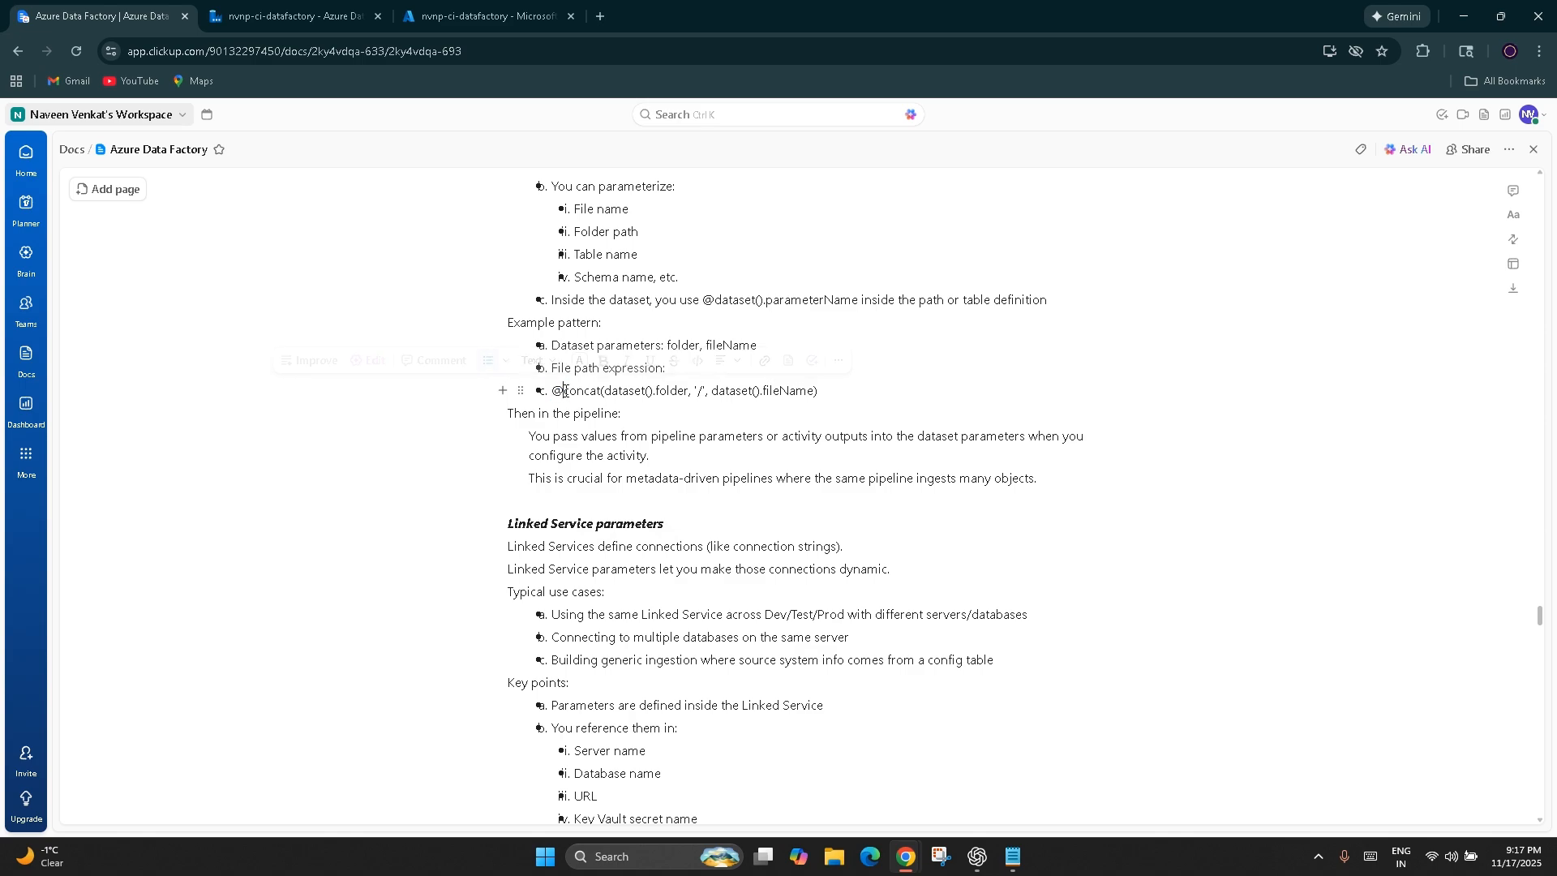
left_click_drag(564, 390, 846, 419)
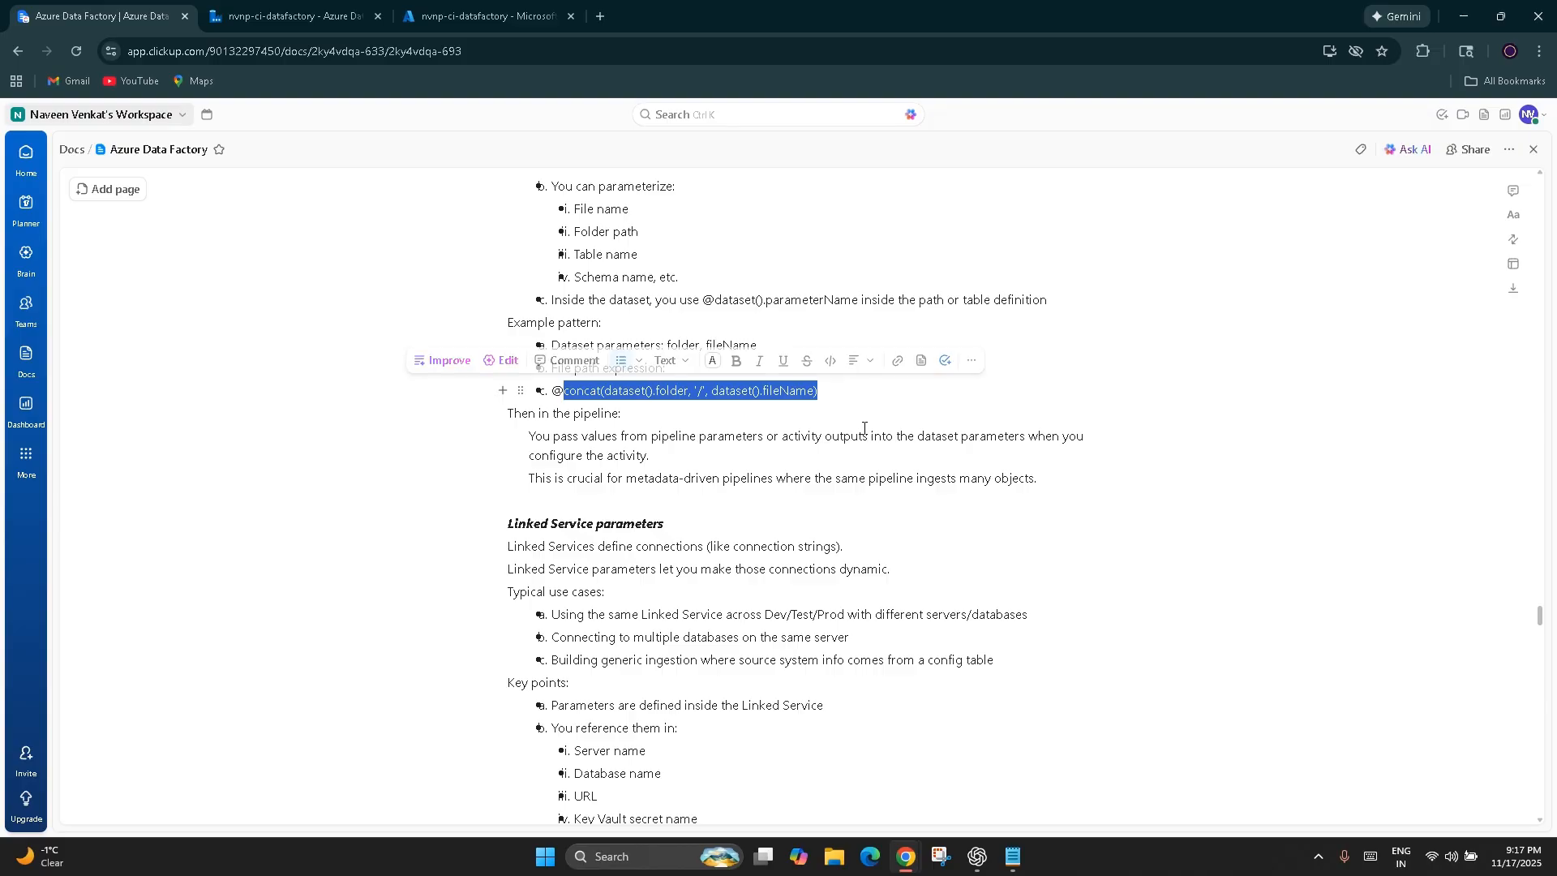
left_click(845, 419)
Read the notes on Linked Service parameters and passing values across activities
scroll(654, 514, "down", 4)
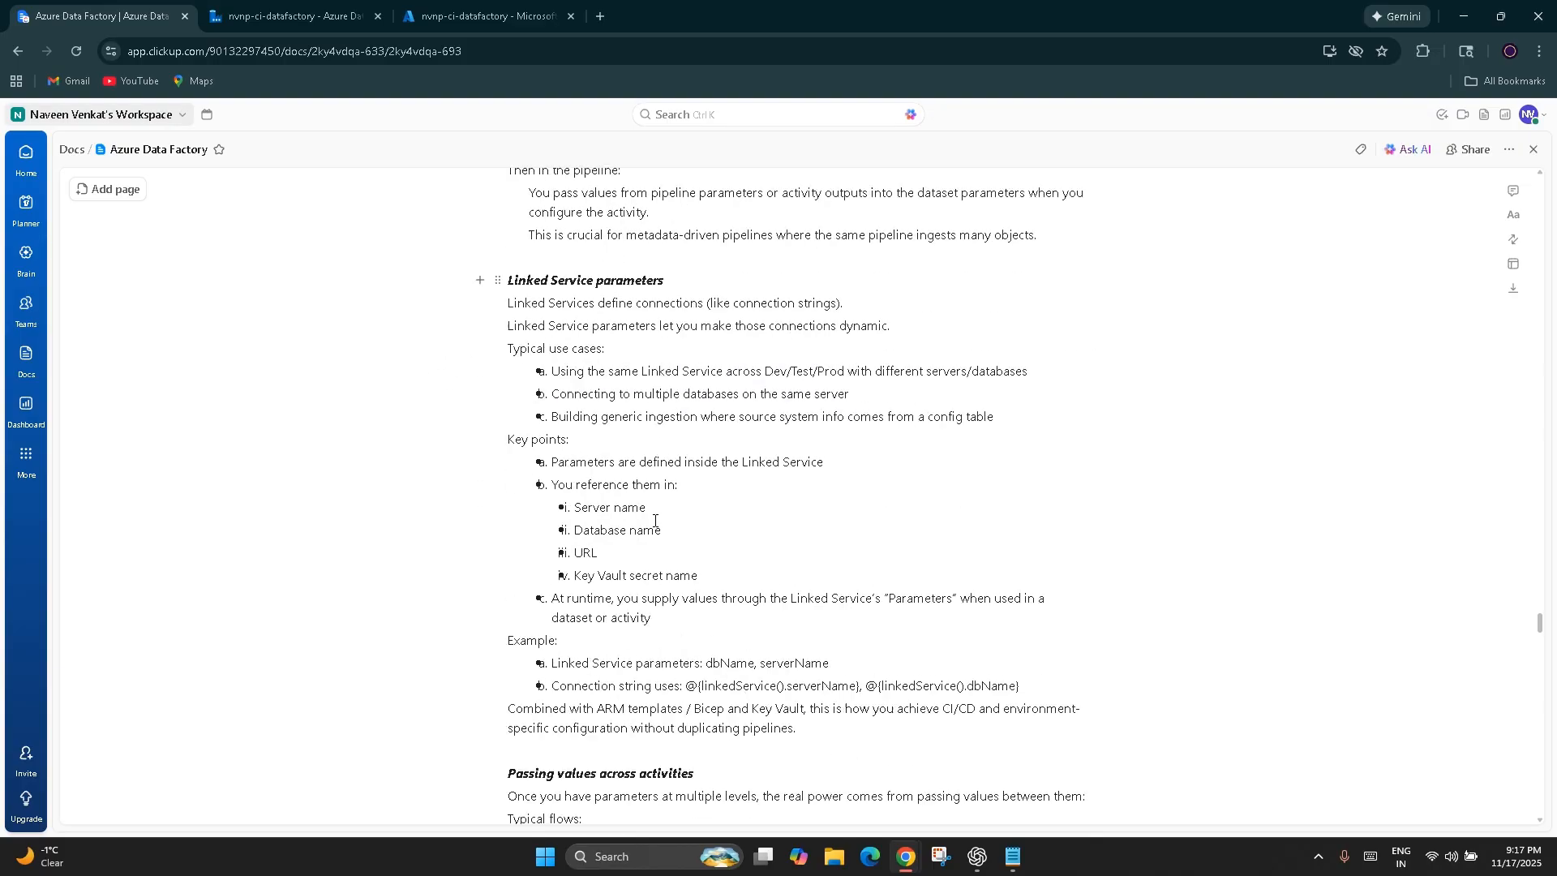
scroll(655, 520, "down", 4)
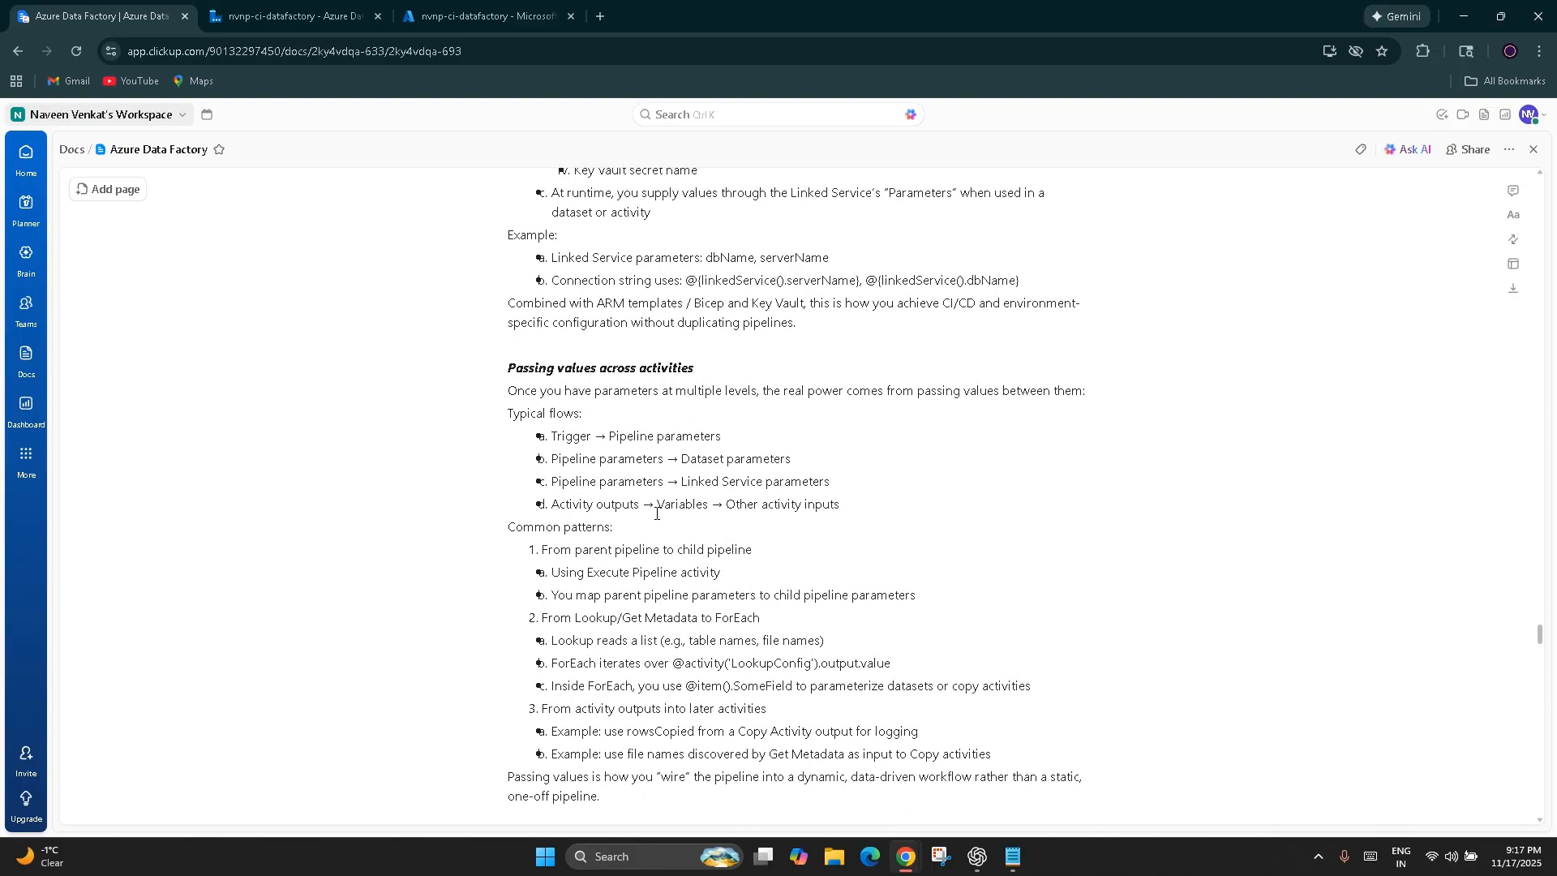
scroll(655, 521, "up", 15)
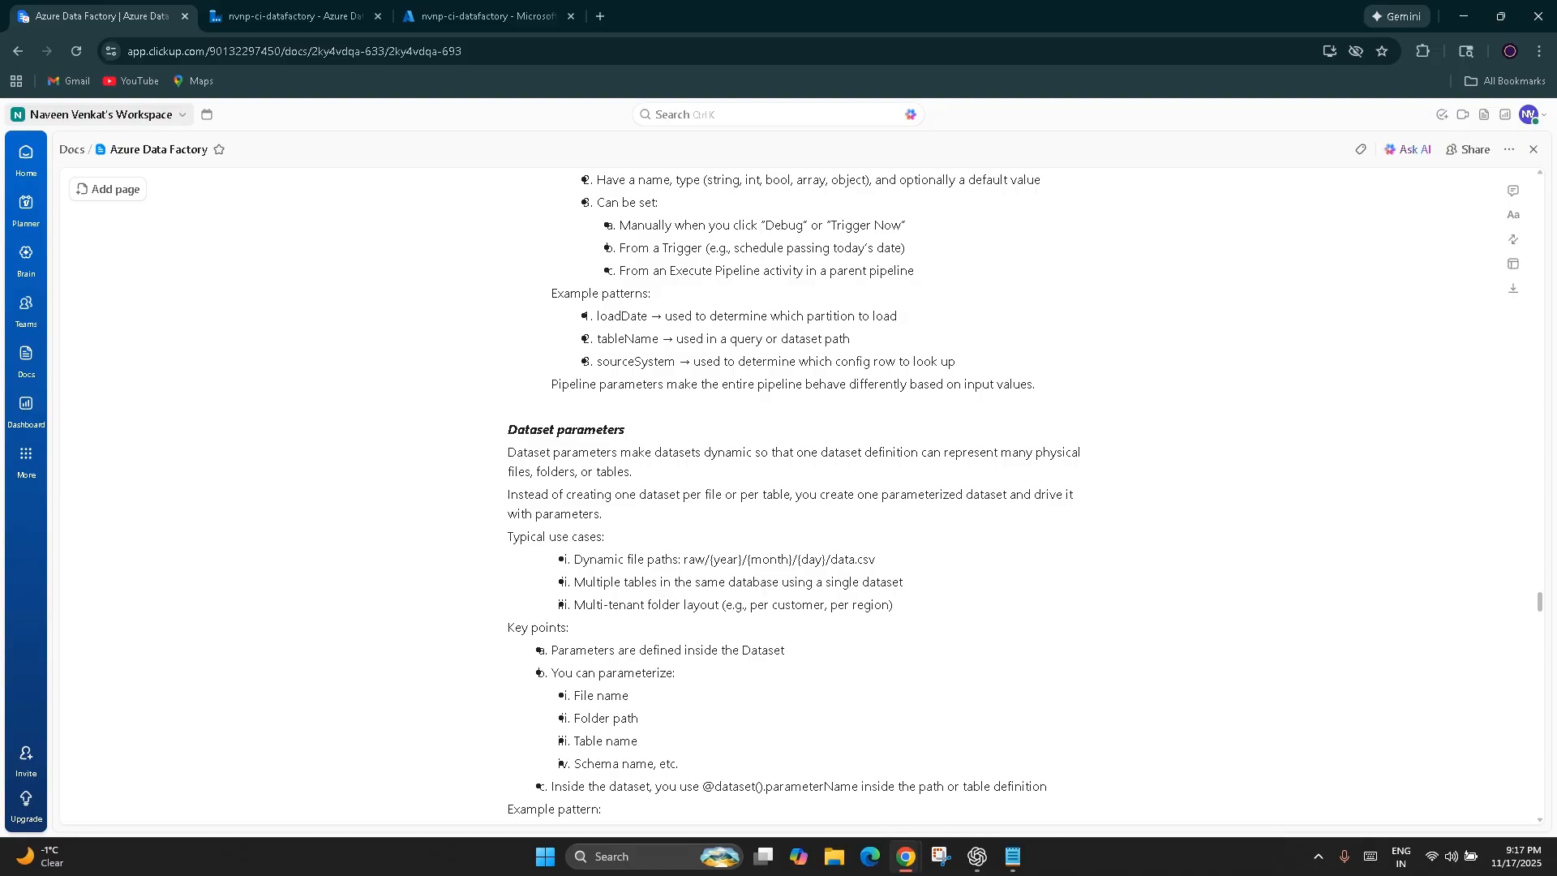
scroll(794, 661, "down", 9)
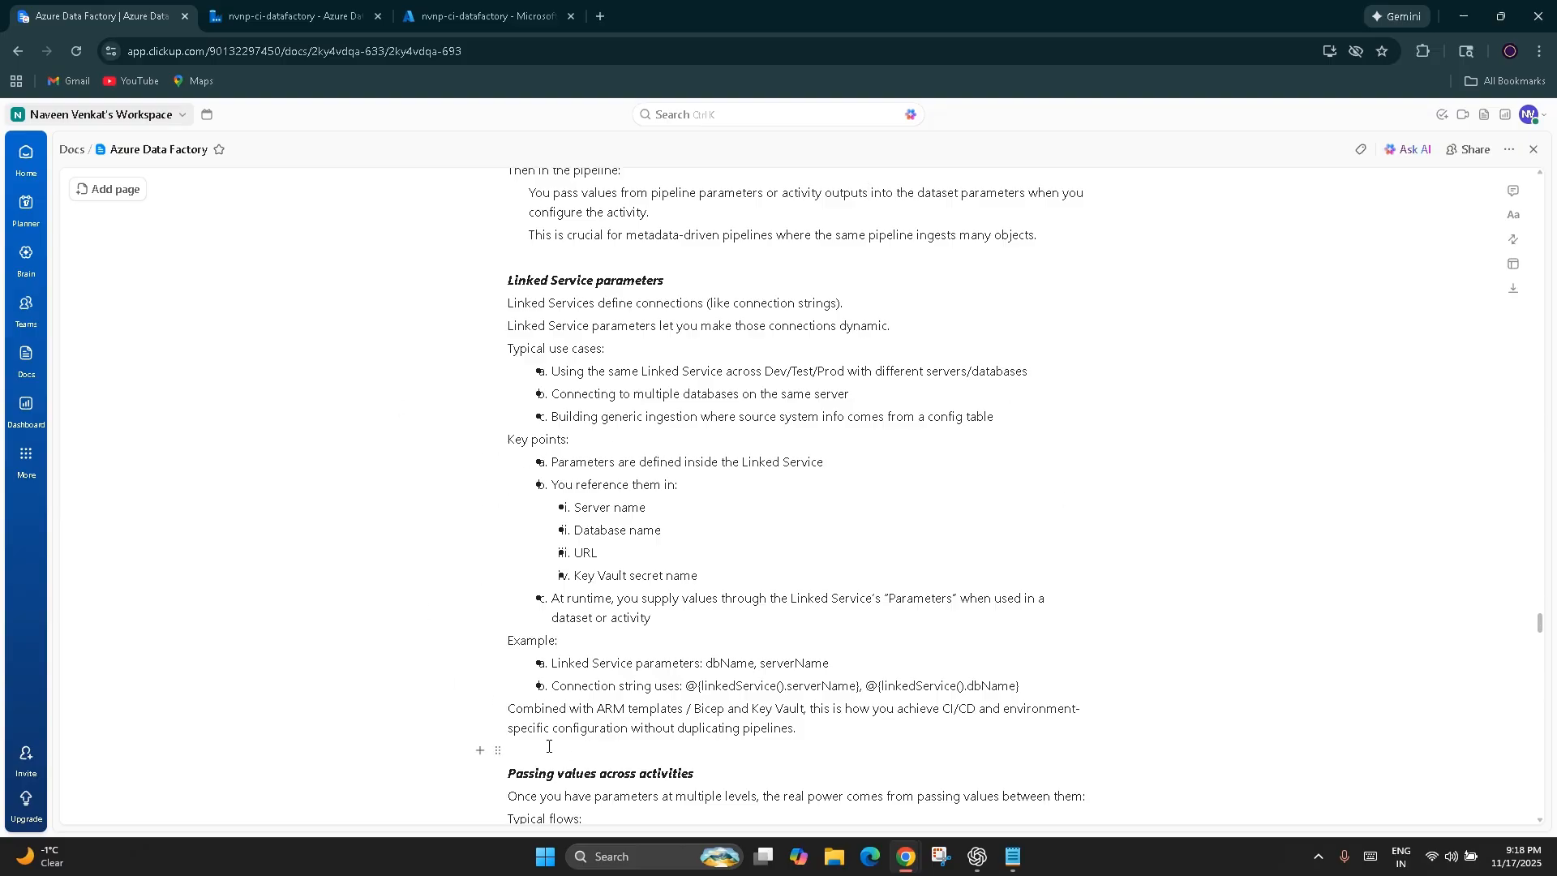
Return to Data Factory, leave the expression builder without changes, and show the factory's linked services
left_click(264, 5)
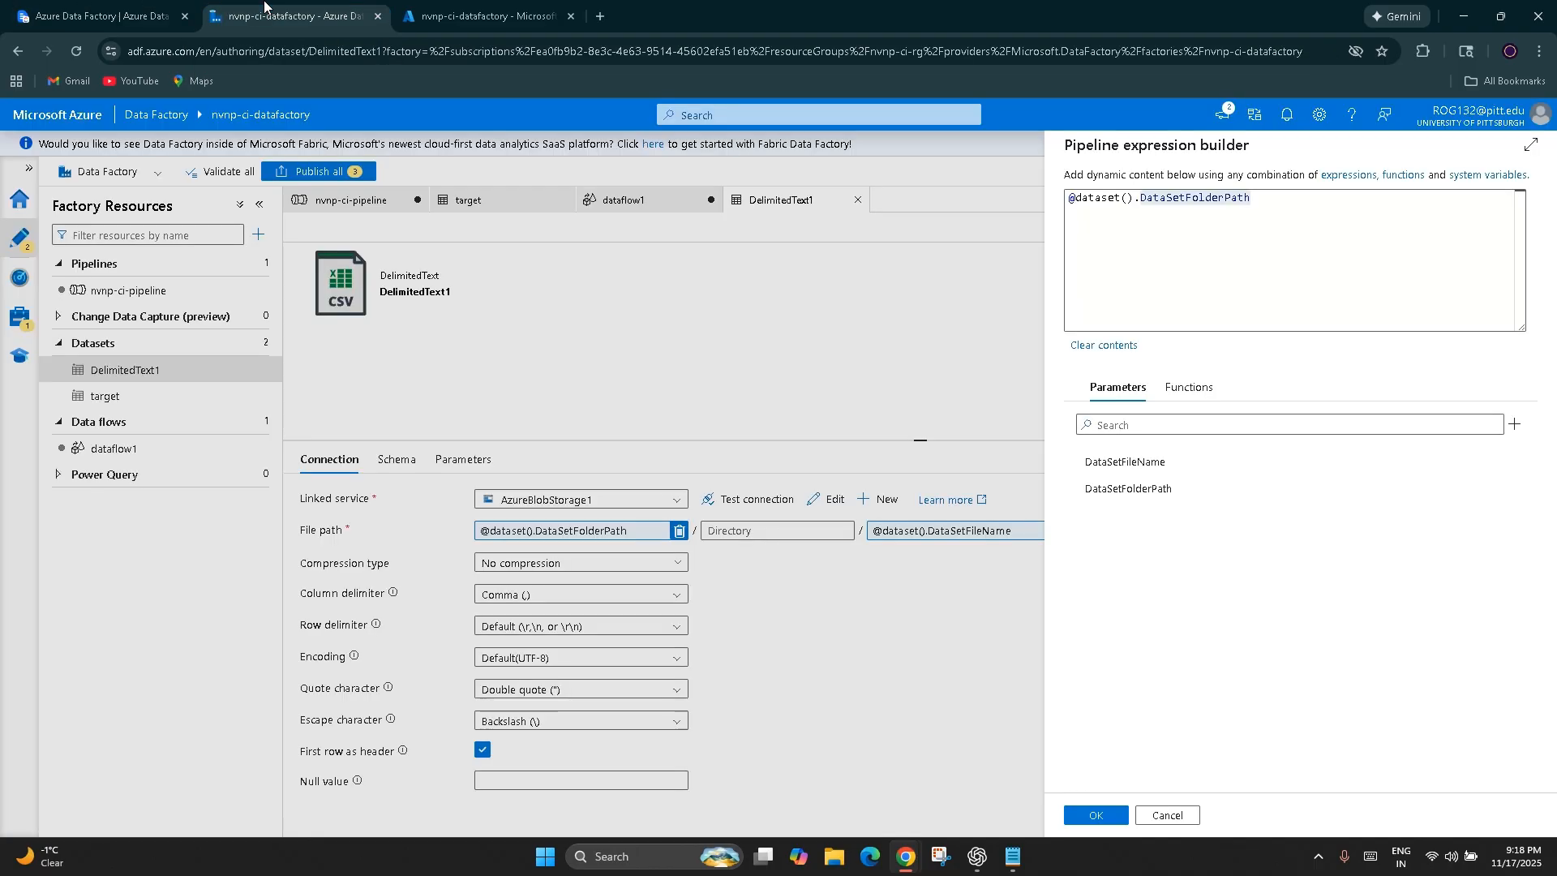
left_click(1168, 815)
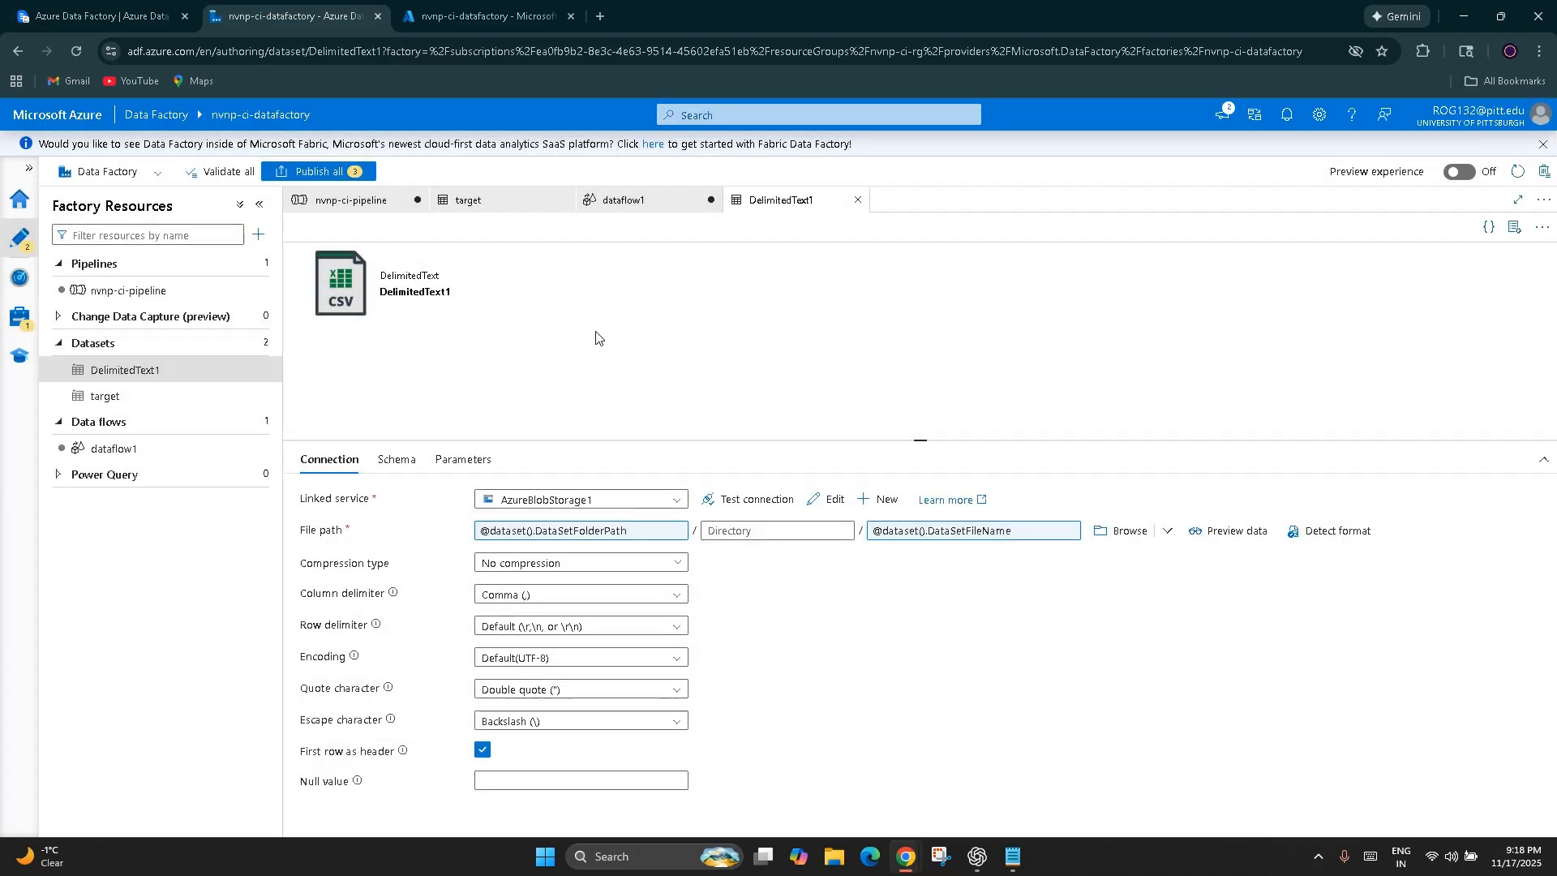
left_click(340, 200)
left_click(23, 321)
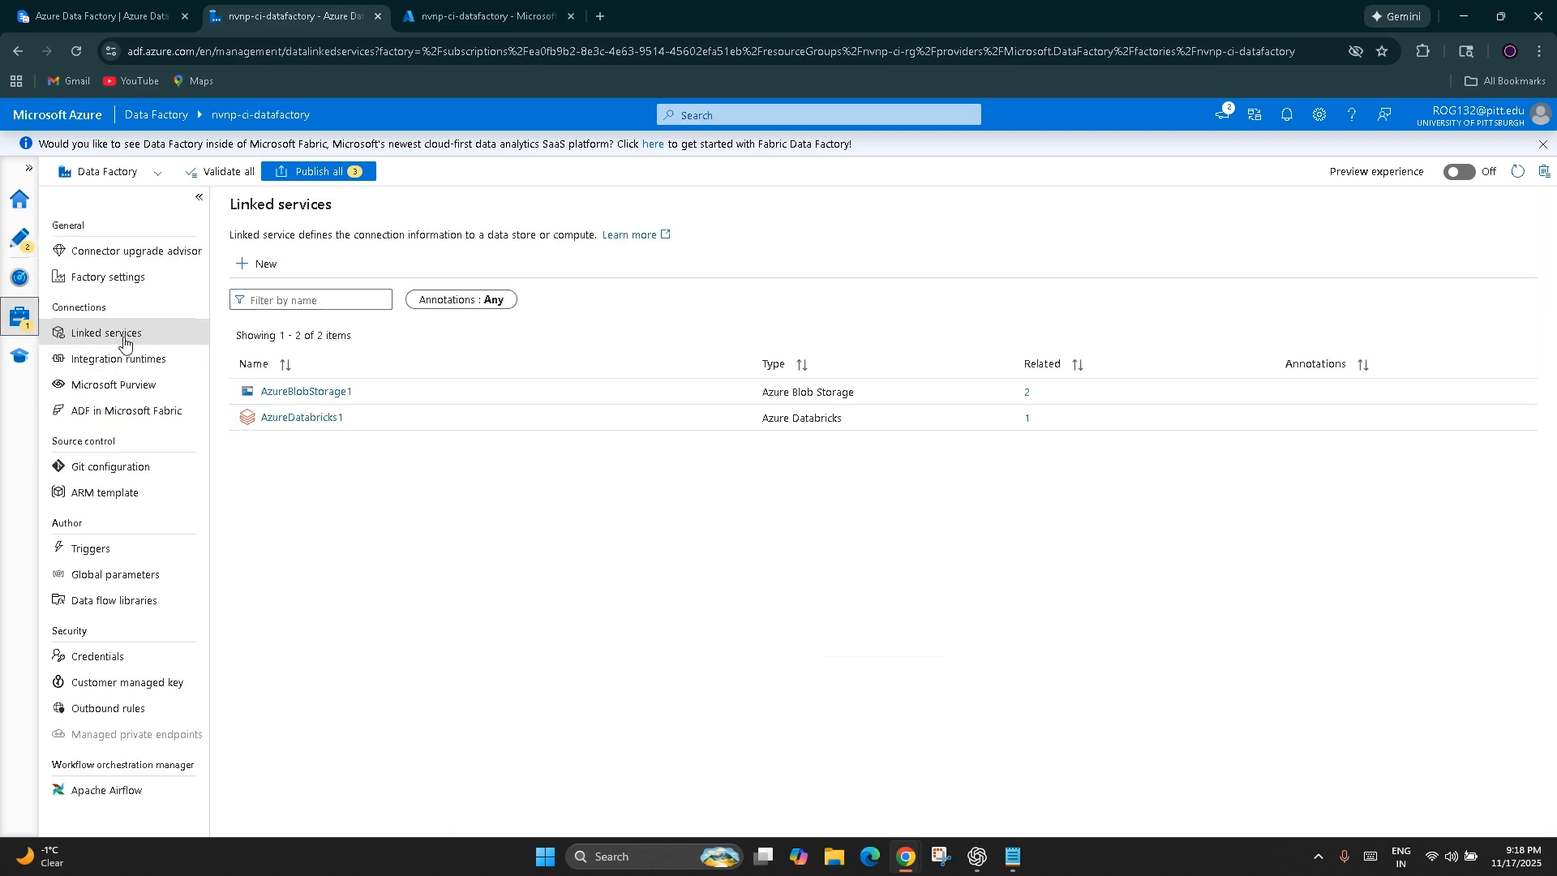
Start a new linked service for the Azure Blob Storage data store
left_click(252, 272)
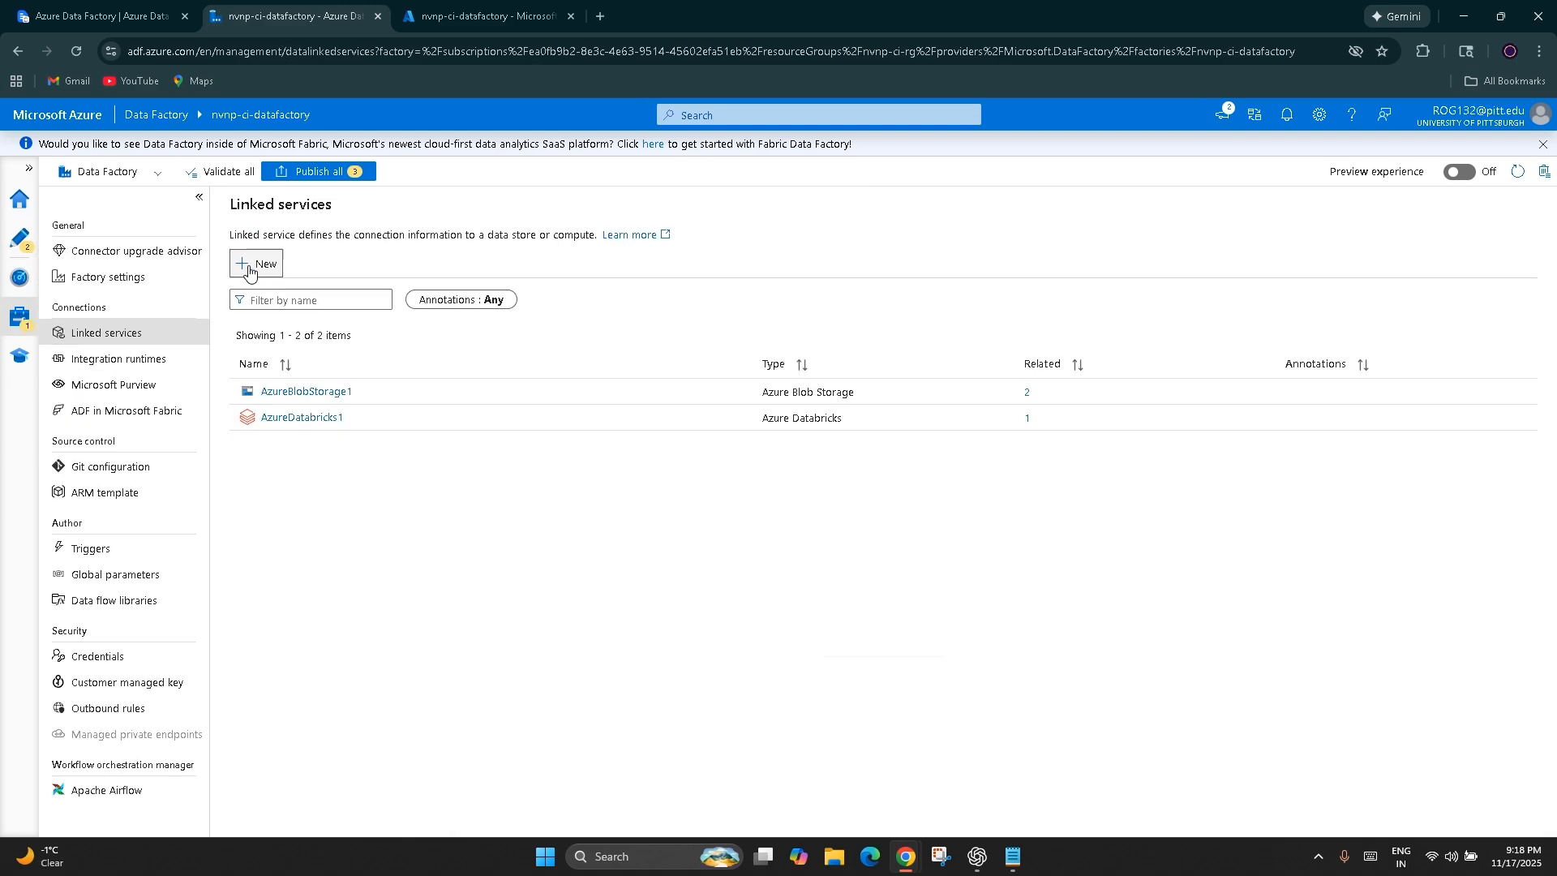
scroll(1416, 666, "down", 3)
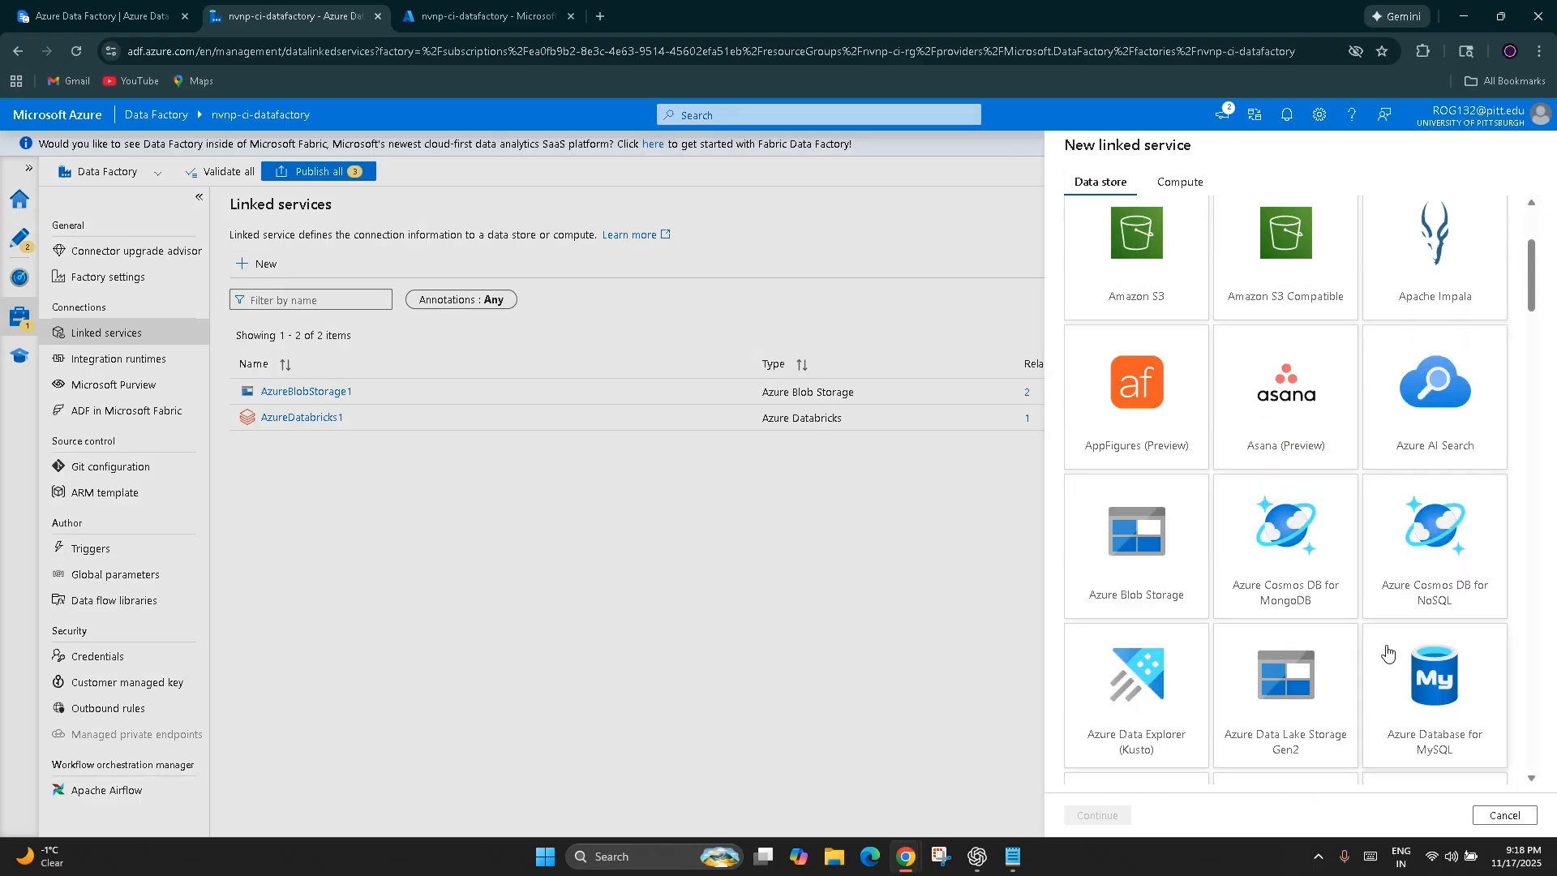
scroll(1388, 648, "down", 1)
left_click(1159, 459)
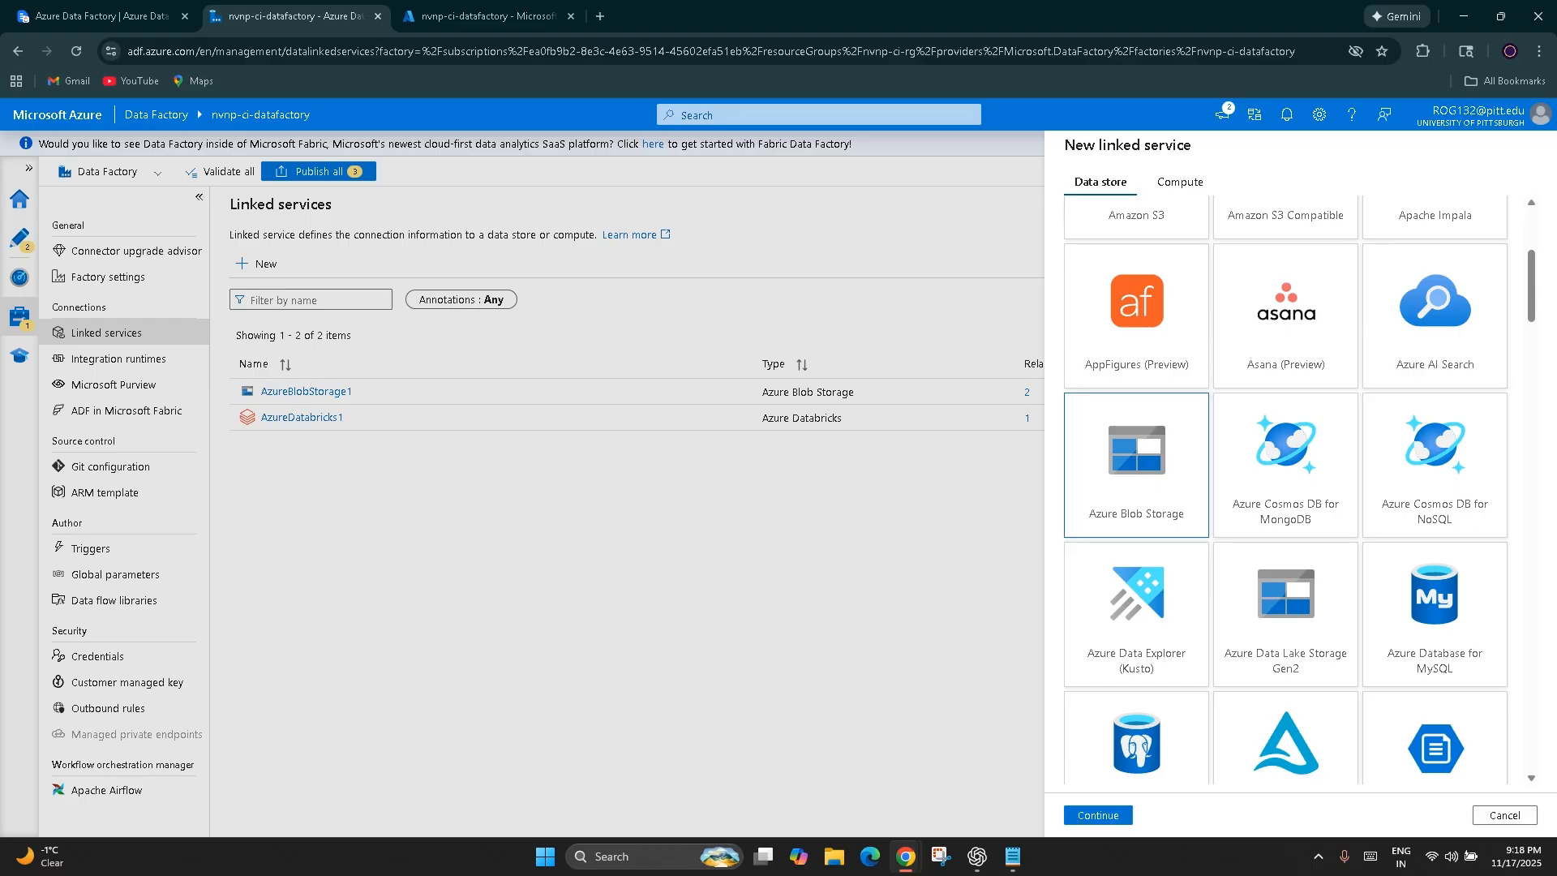
left_click(1091, 818)
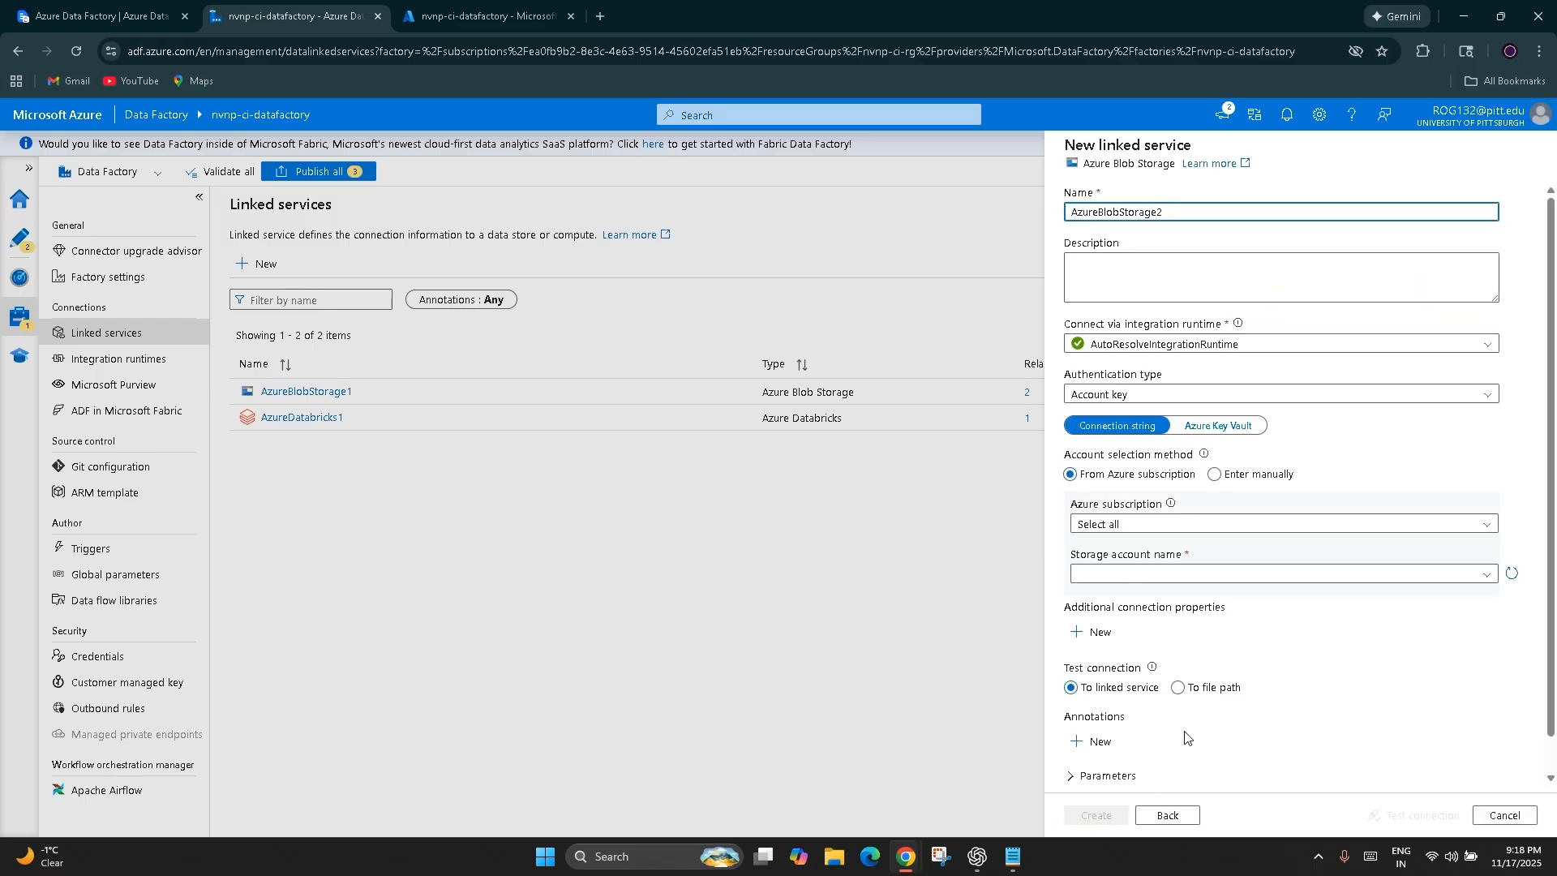
Add a blank String parameter to the new Azure Blob Storage linked service
scroll(1184, 739, "down", 1)
left_click(1092, 739)
scroll(1181, 665, "down", 1)
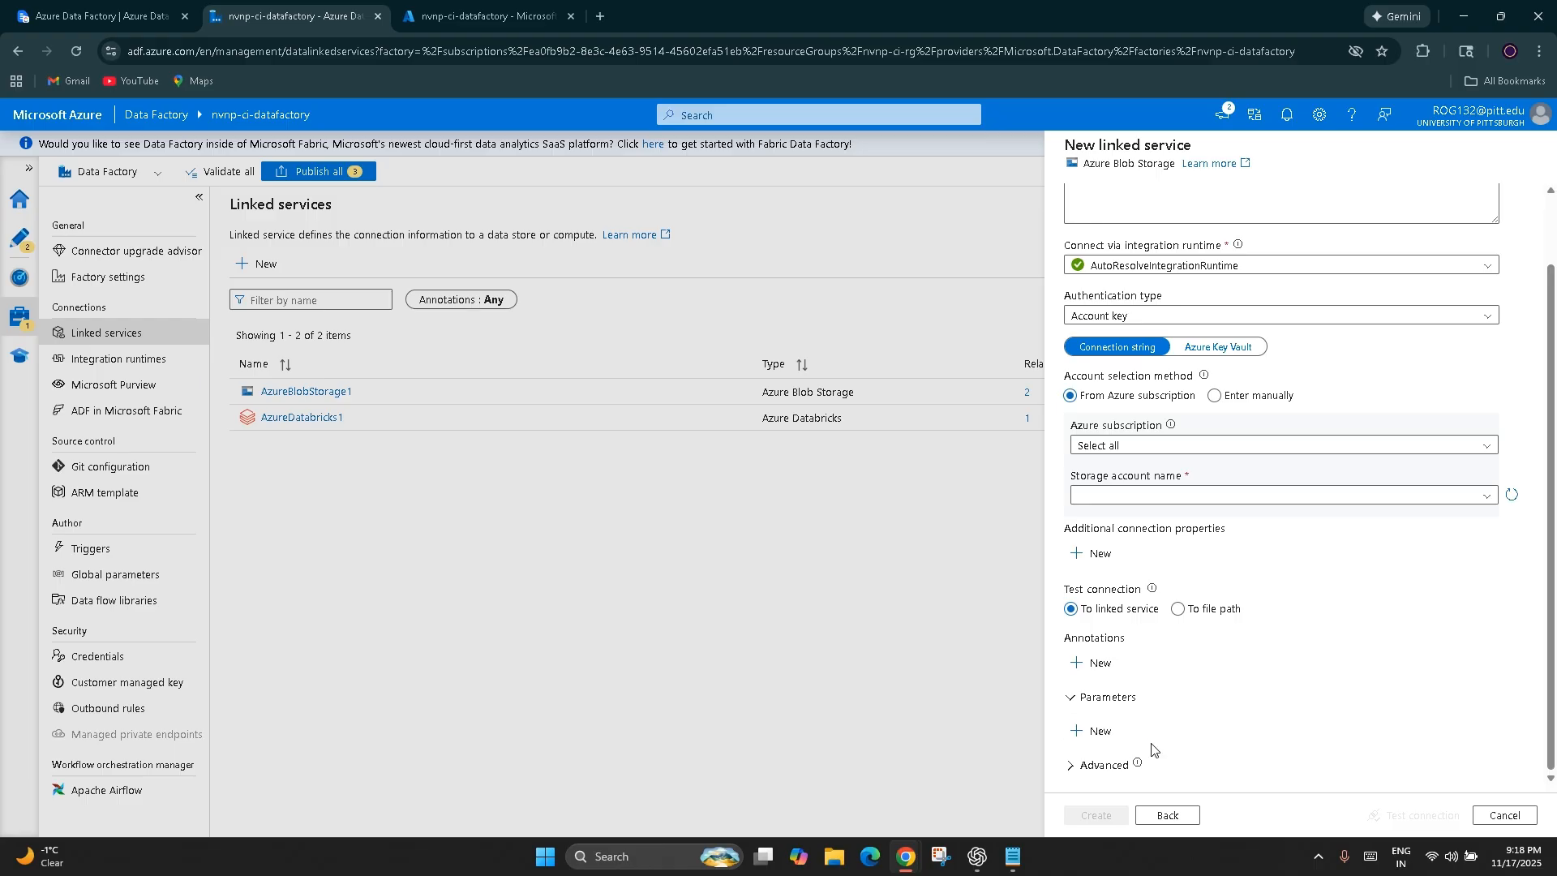
left_click(1091, 731)
scroll(1221, 689, "down", 1)
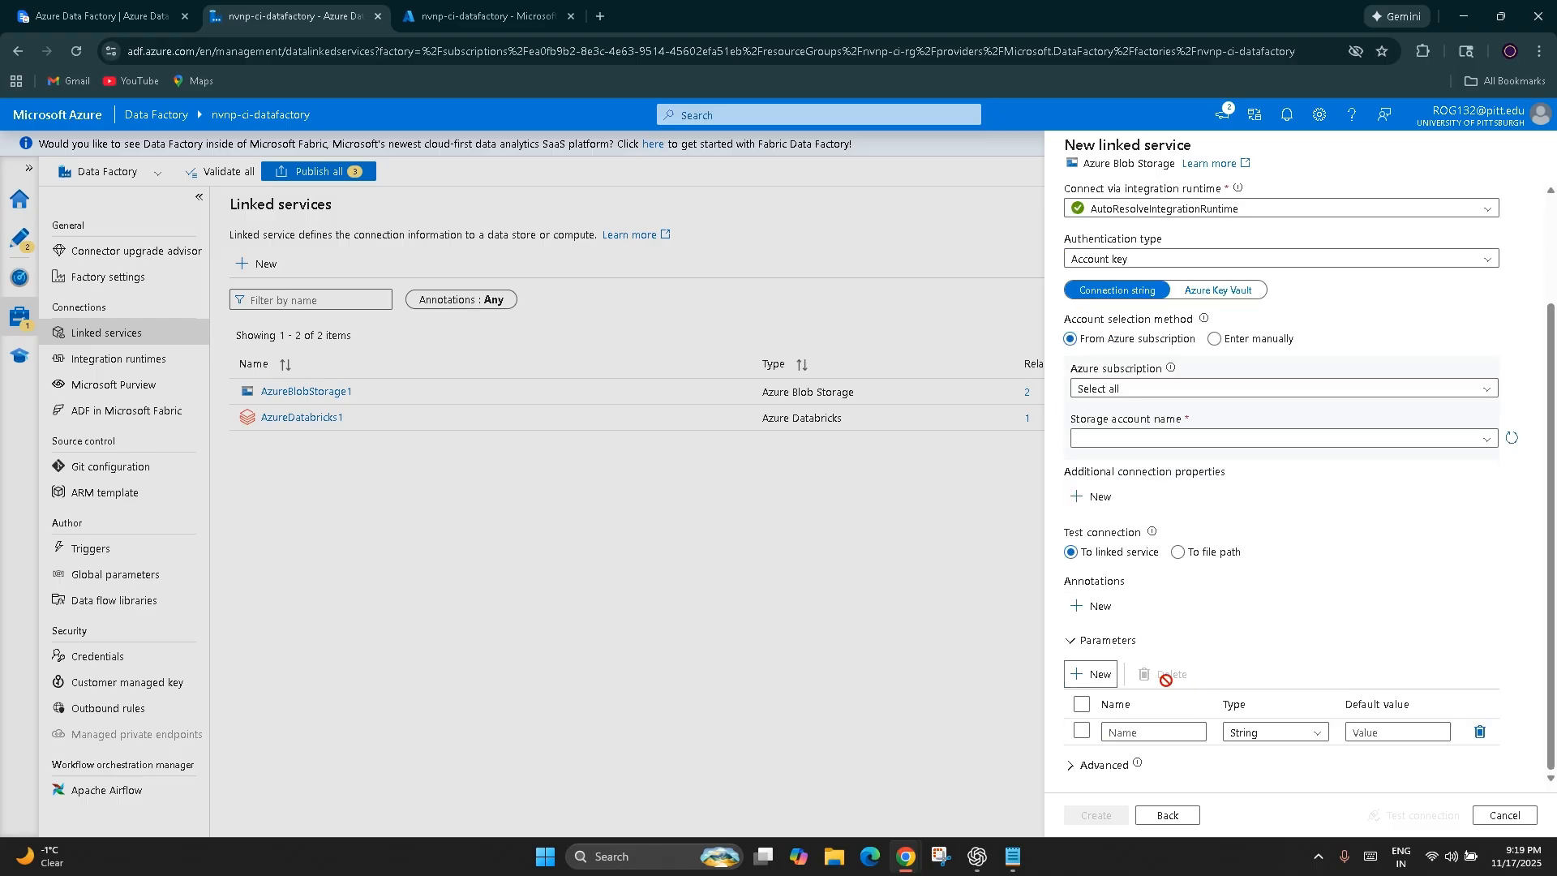
Delete the blank parameter and discard the unsaved linked service
left_click(1480, 731)
left_click(1504, 815)
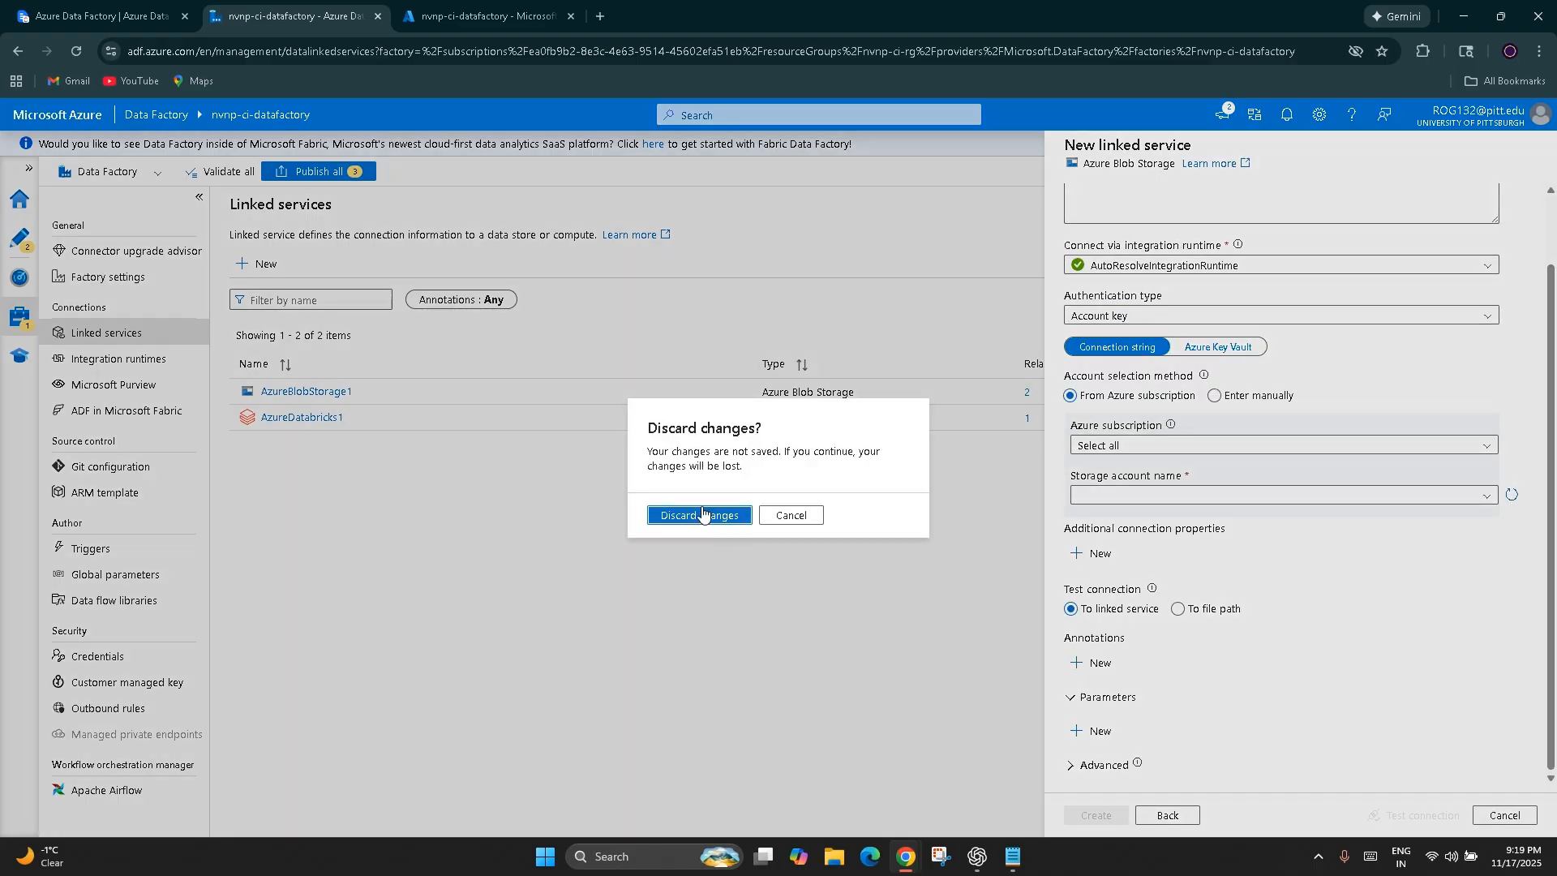
left_click(702, 514)
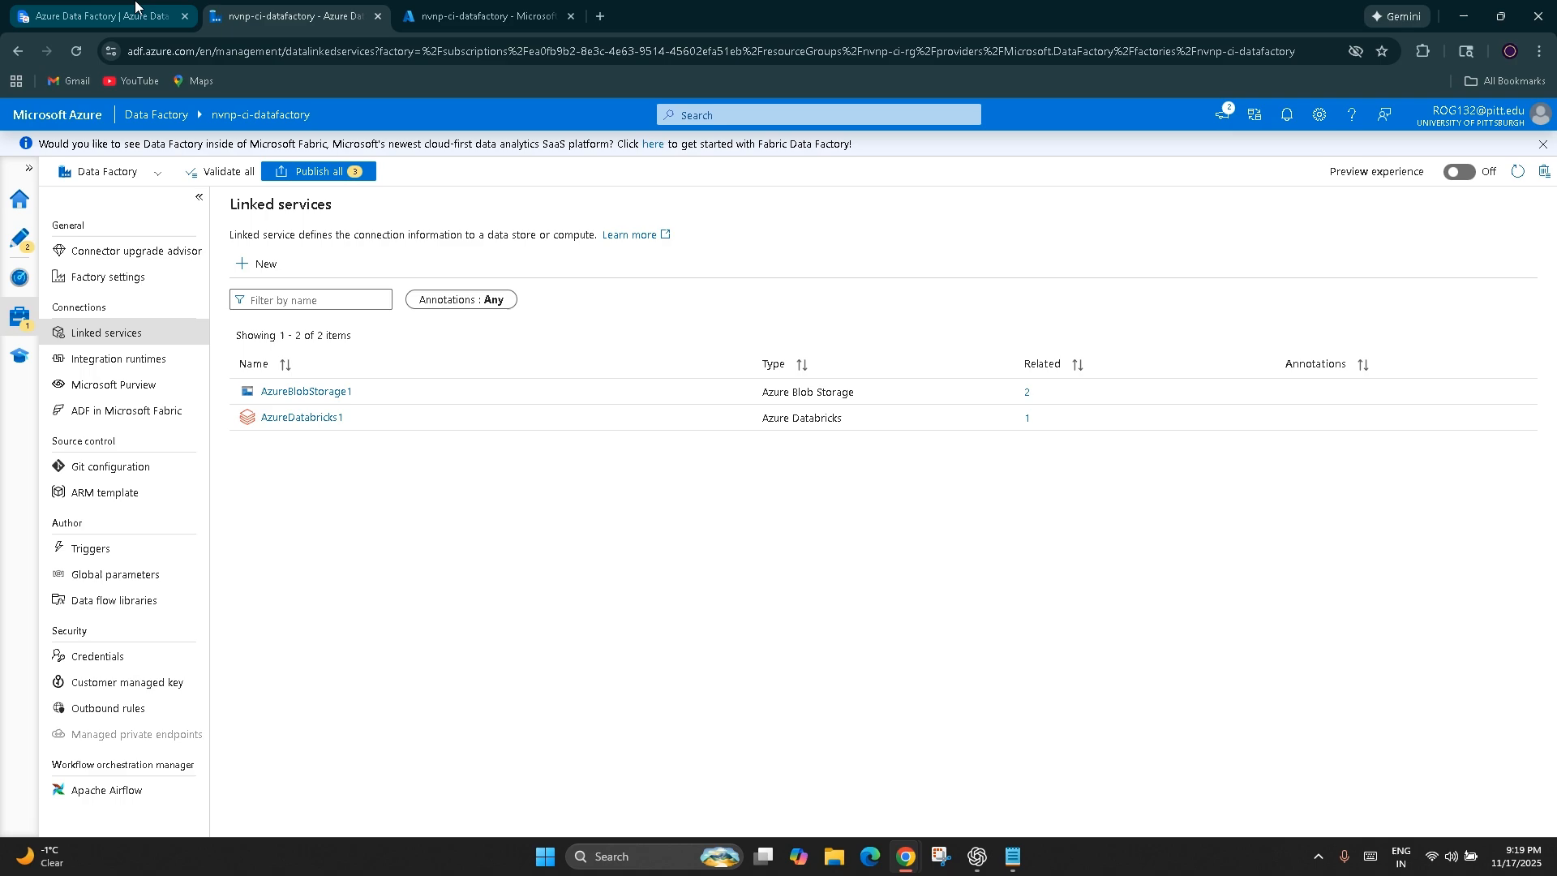
Switch to the ClickUp notes to review the typical flows and common patterns for passing values, and return to Data Factory
key("ctrl+shift+Tab")
scroll(570, 730, "down", 4)
scroll(570, 730, "down", 2)
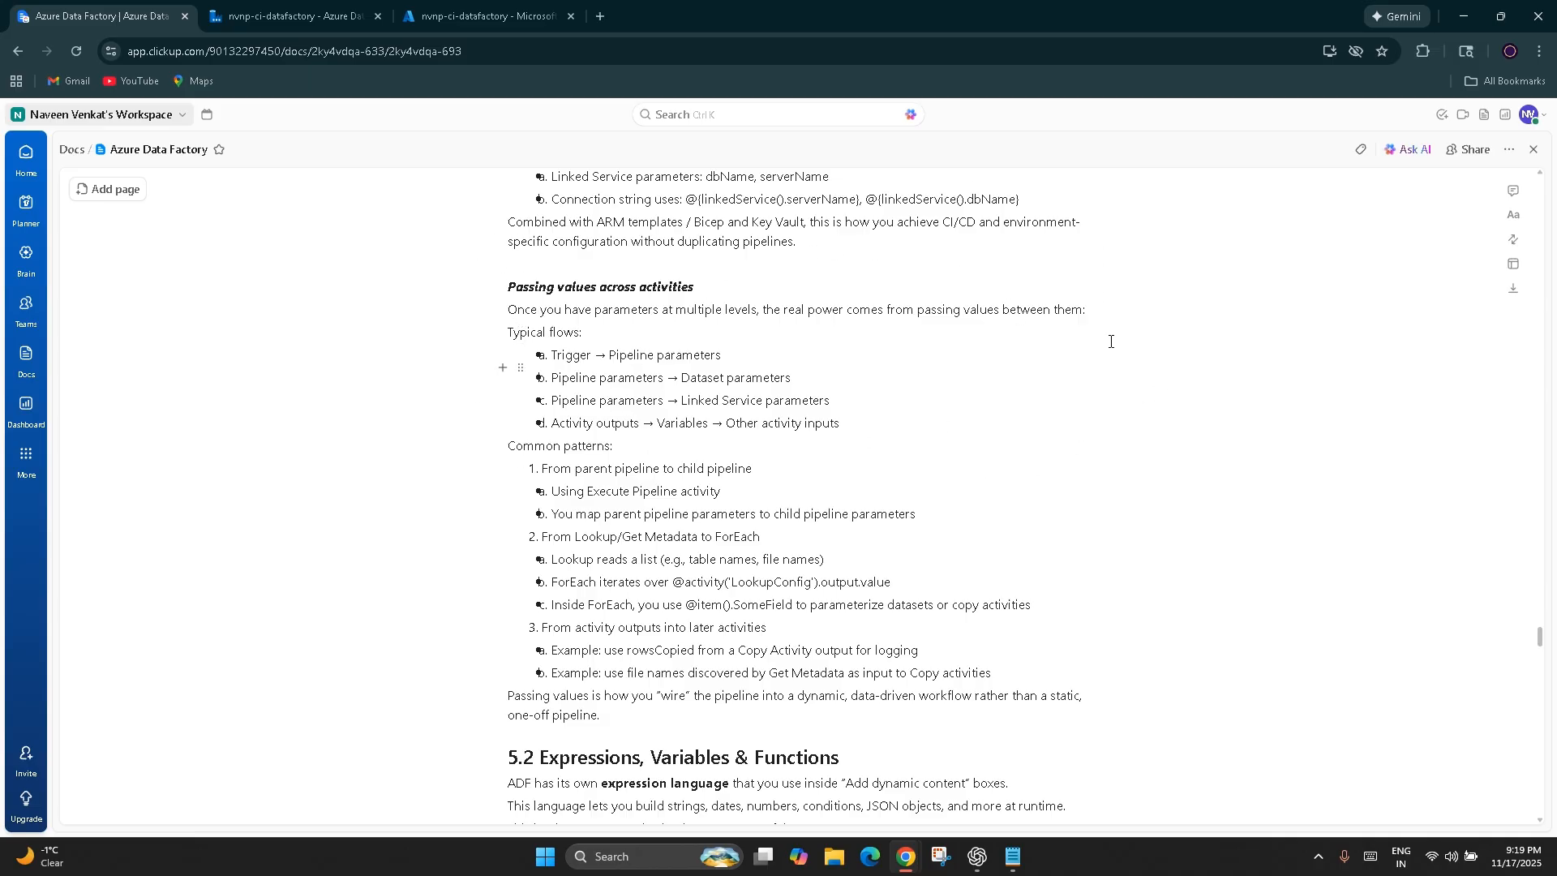
left_click(296, 16)
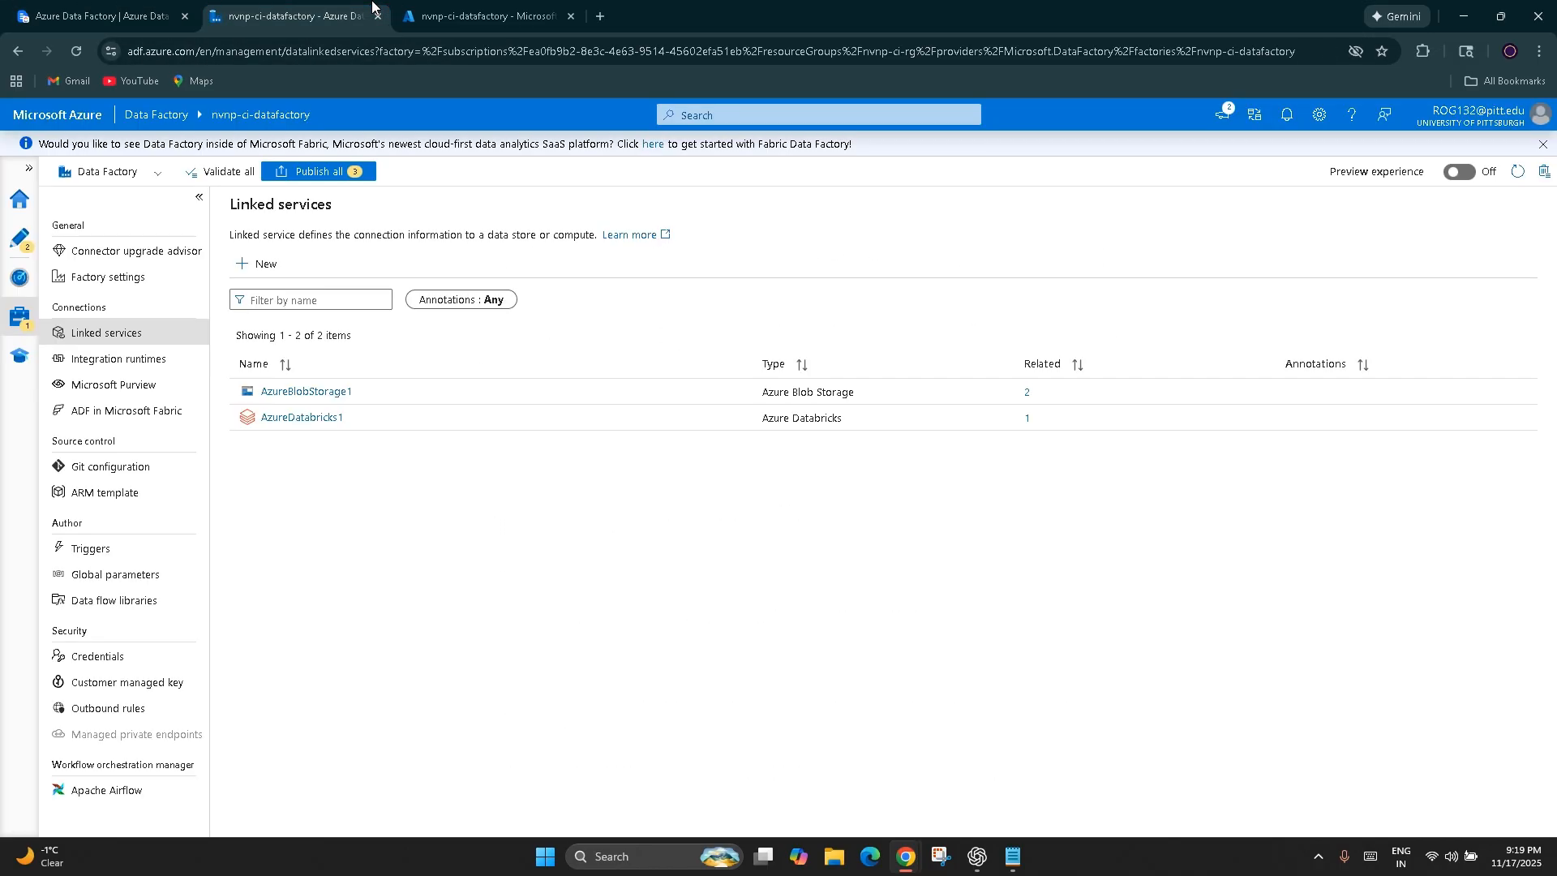
Open the t_dataingestion storage events trigger attached to nvnp-ci-pipeline and proceed through its settings and data preview to the trigger run parameters
left_click(477, 8)
left_click(316, 14)
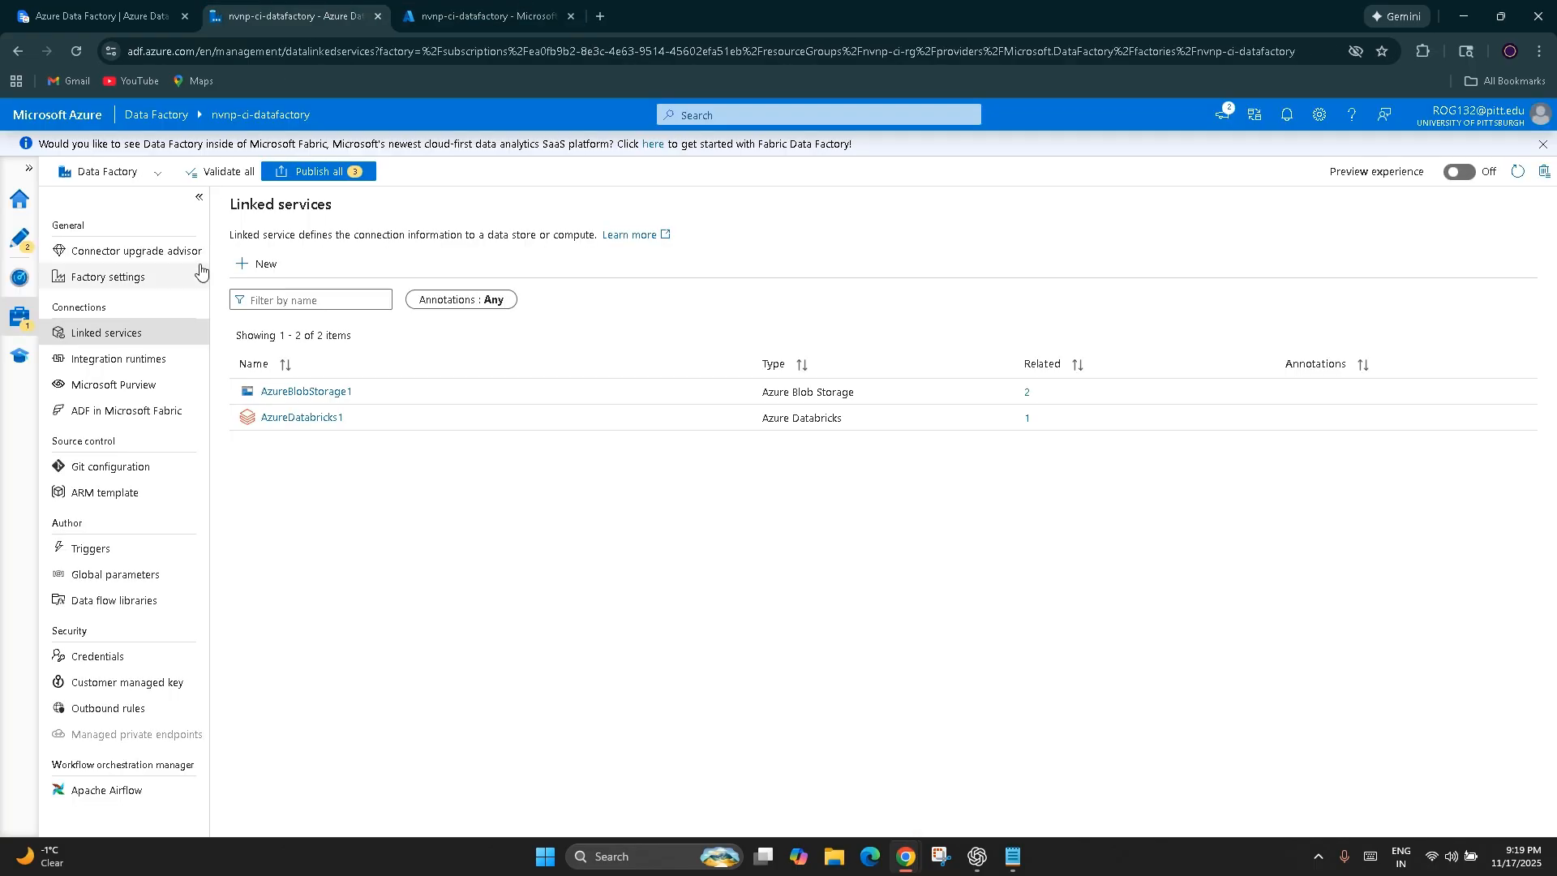
left_click(29, 243)
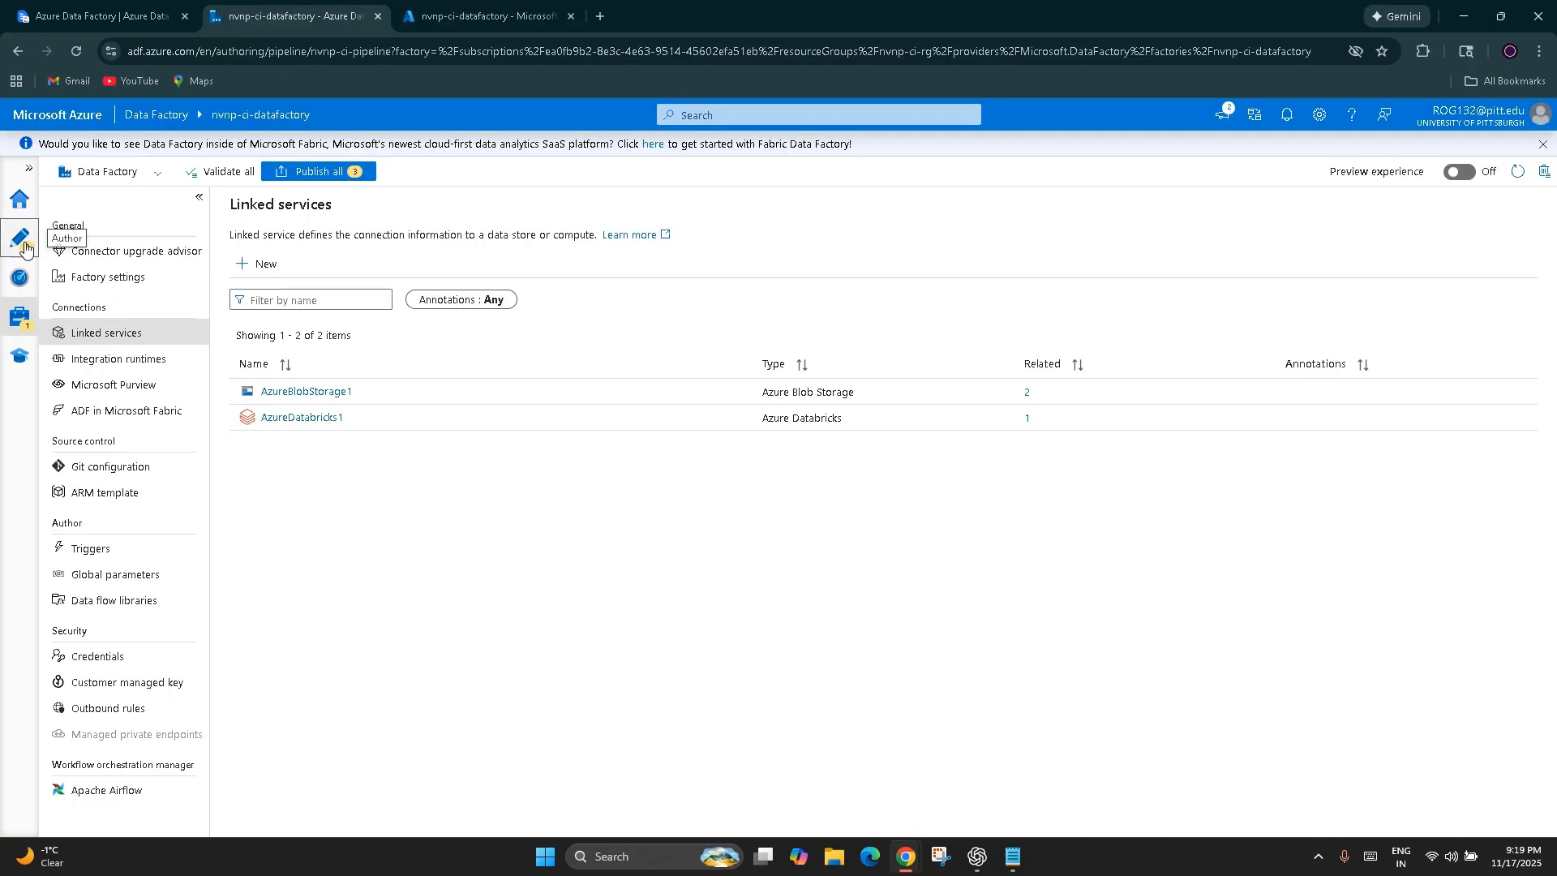
left_click(645, 227)
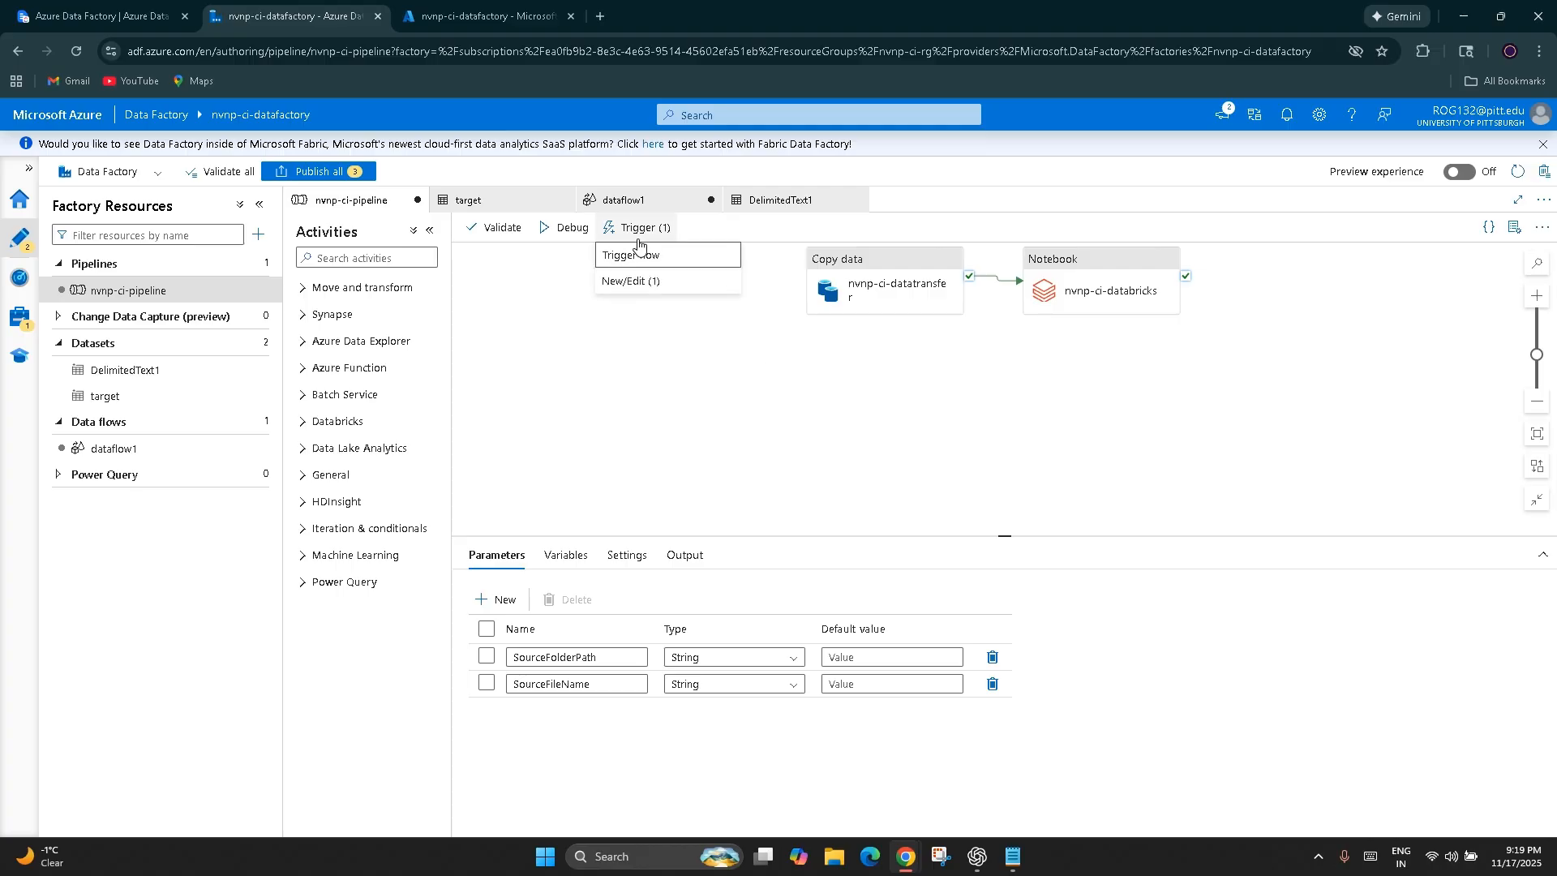
left_click(636, 278)
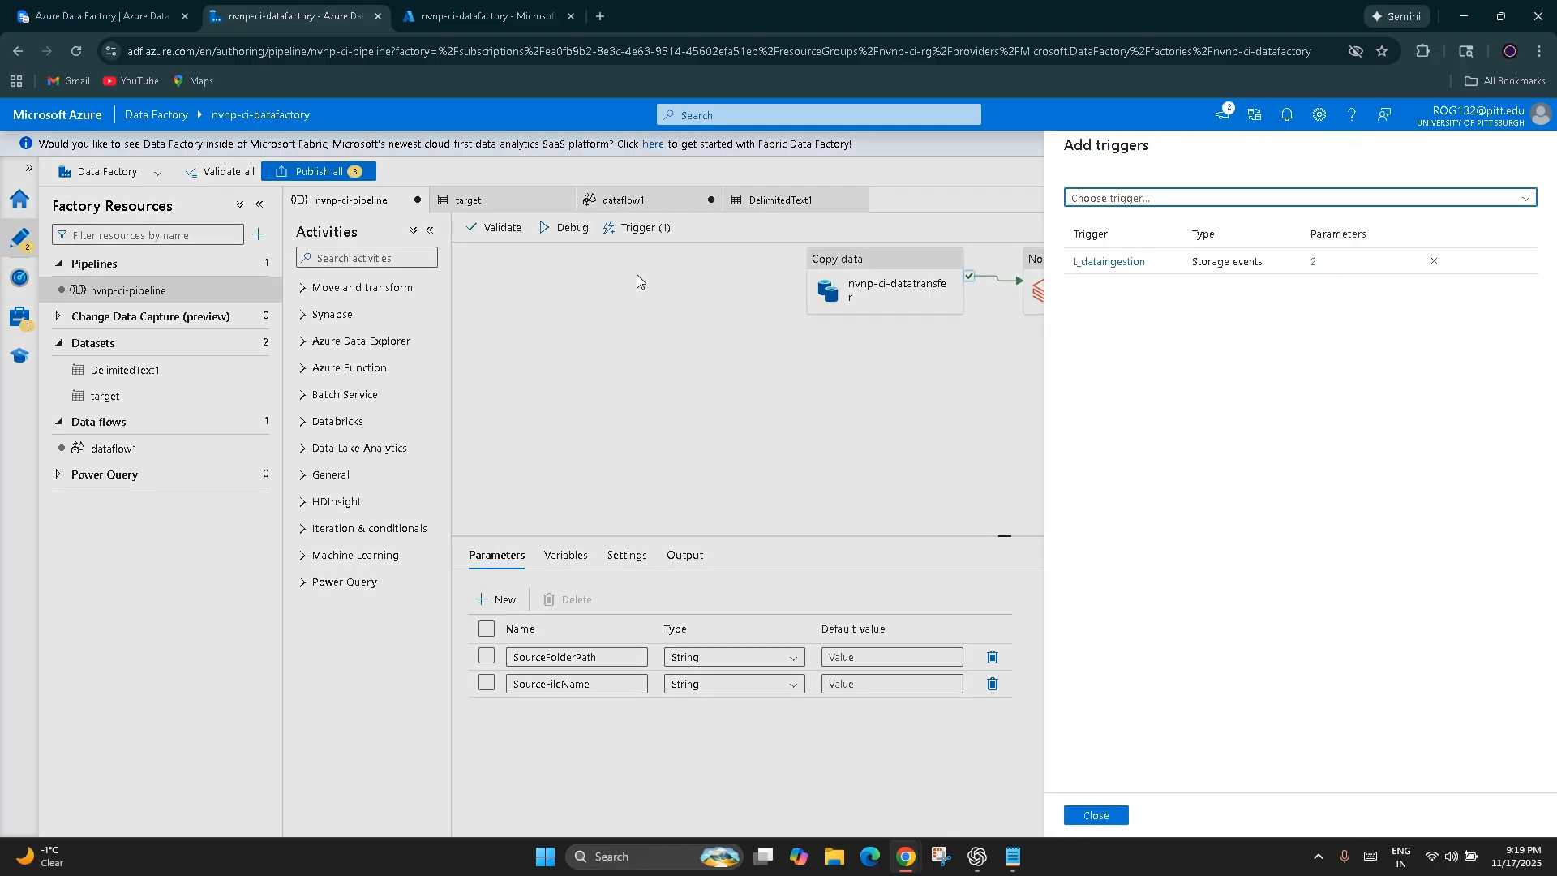
left_click(1142, 261)
scroll(1146, 762, "down", 2)
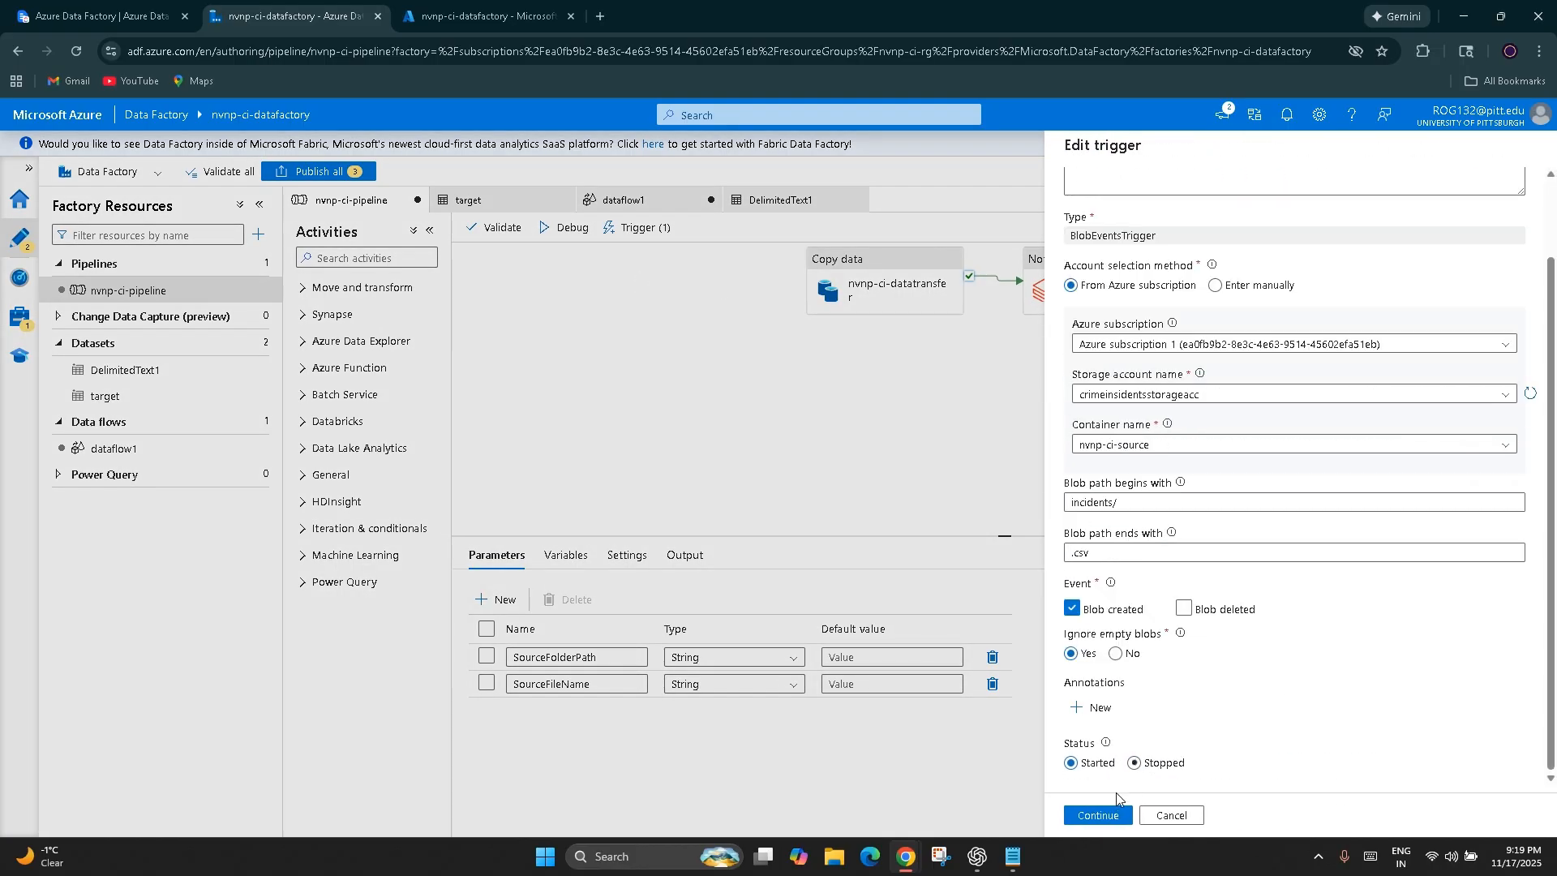
left_click(1098, 814)
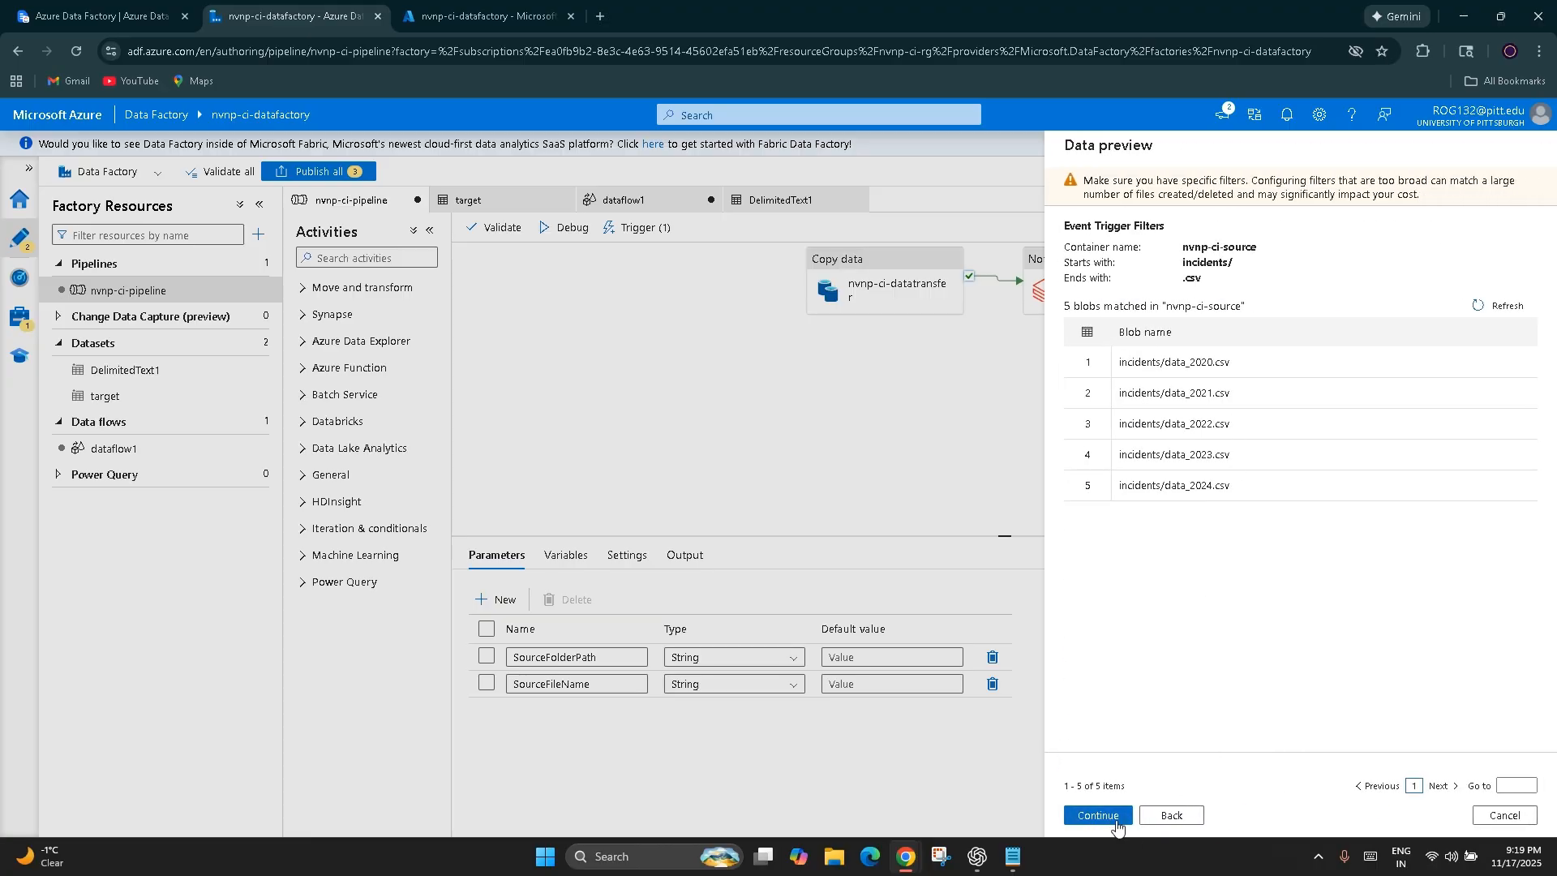
left_click(1099, 815)
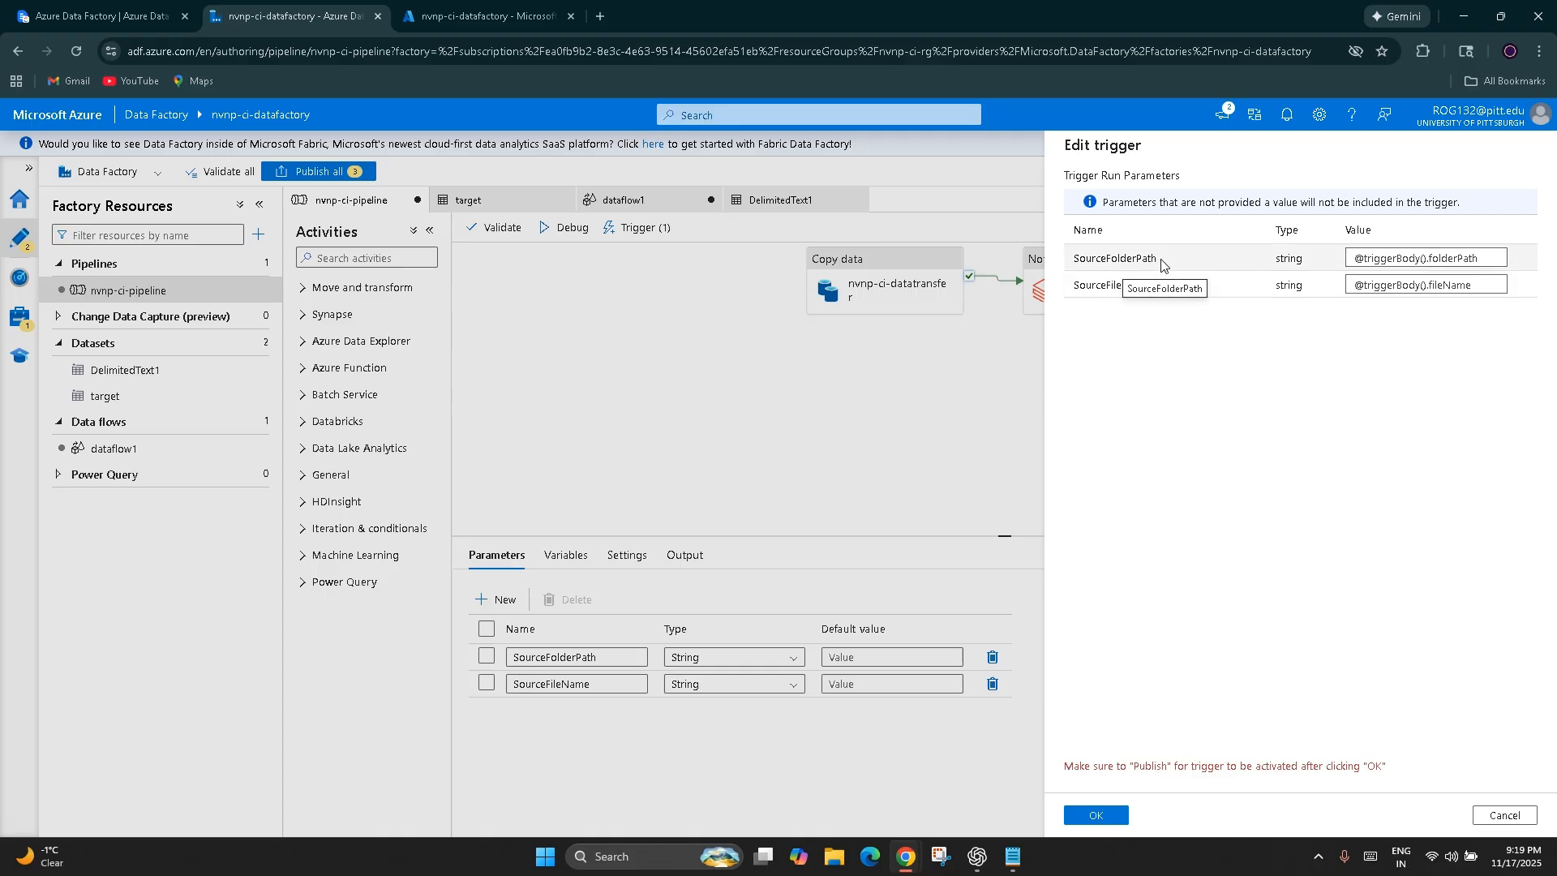
Examine how the trigger run parameters SourceFolderPath and SourceFileName get their values from the trigger body, and back out to the pipeline's trigger list
left_click_drag(1159, 263, 1072, 281)
left_click(1110, 385)
left_click_drag(1164, 255, 1073, 255)
left_click(1121, 345)
left_click_drag(1155, 287, 1072, 287)
left_click(1096, 323)
left_click_drag(1165, 259, 1072, 261)
left_click(1124, 387)
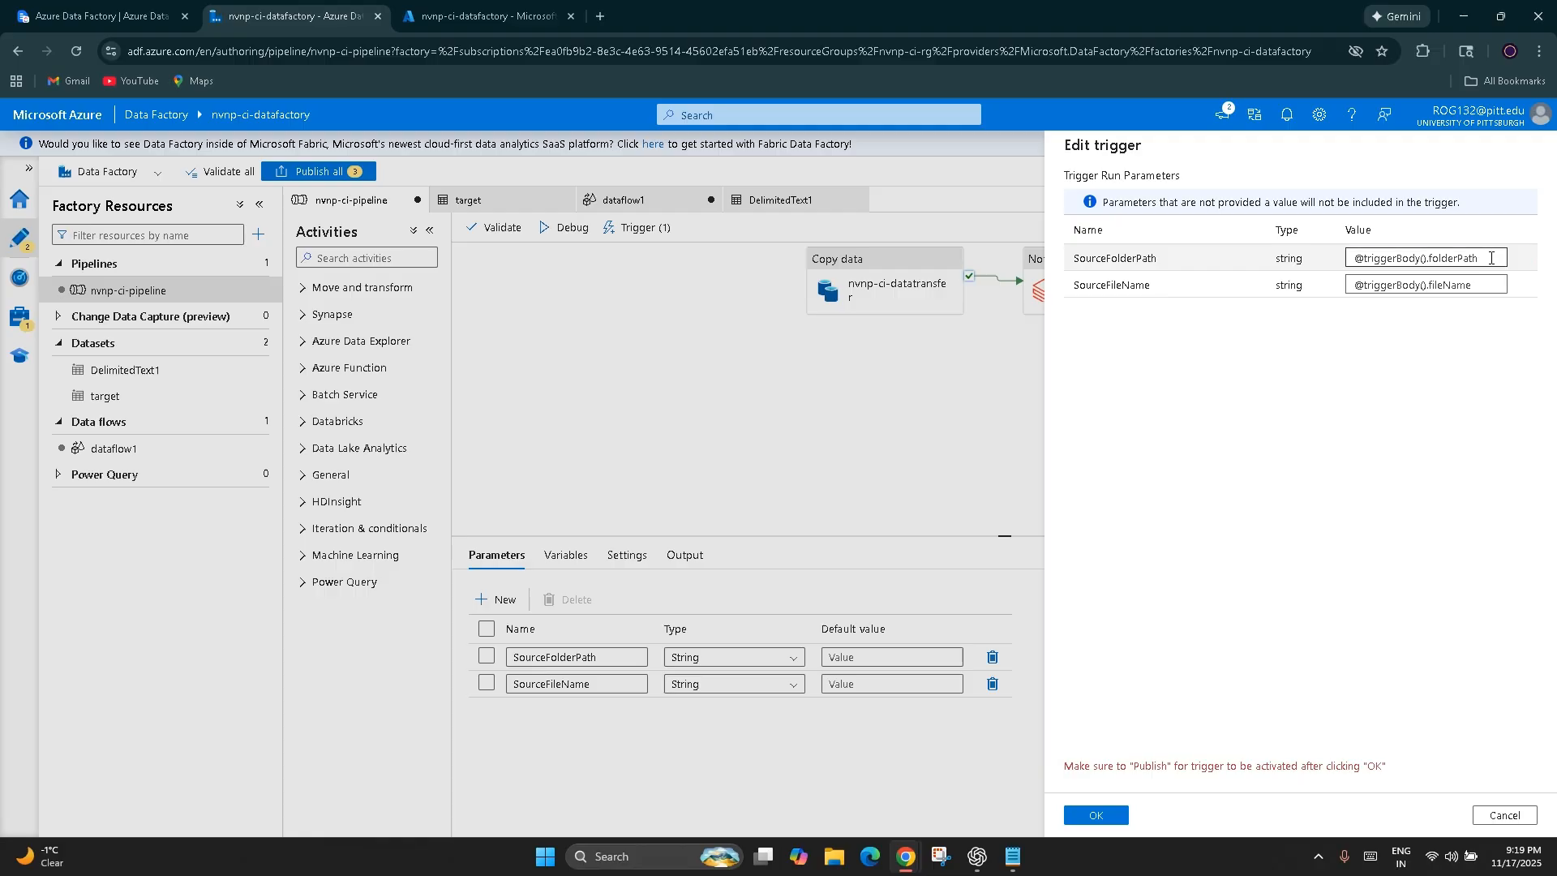
left_click(1381, 253)
left_click_drag(1463, 258, 1350, 259)
left_click(1403, 288)
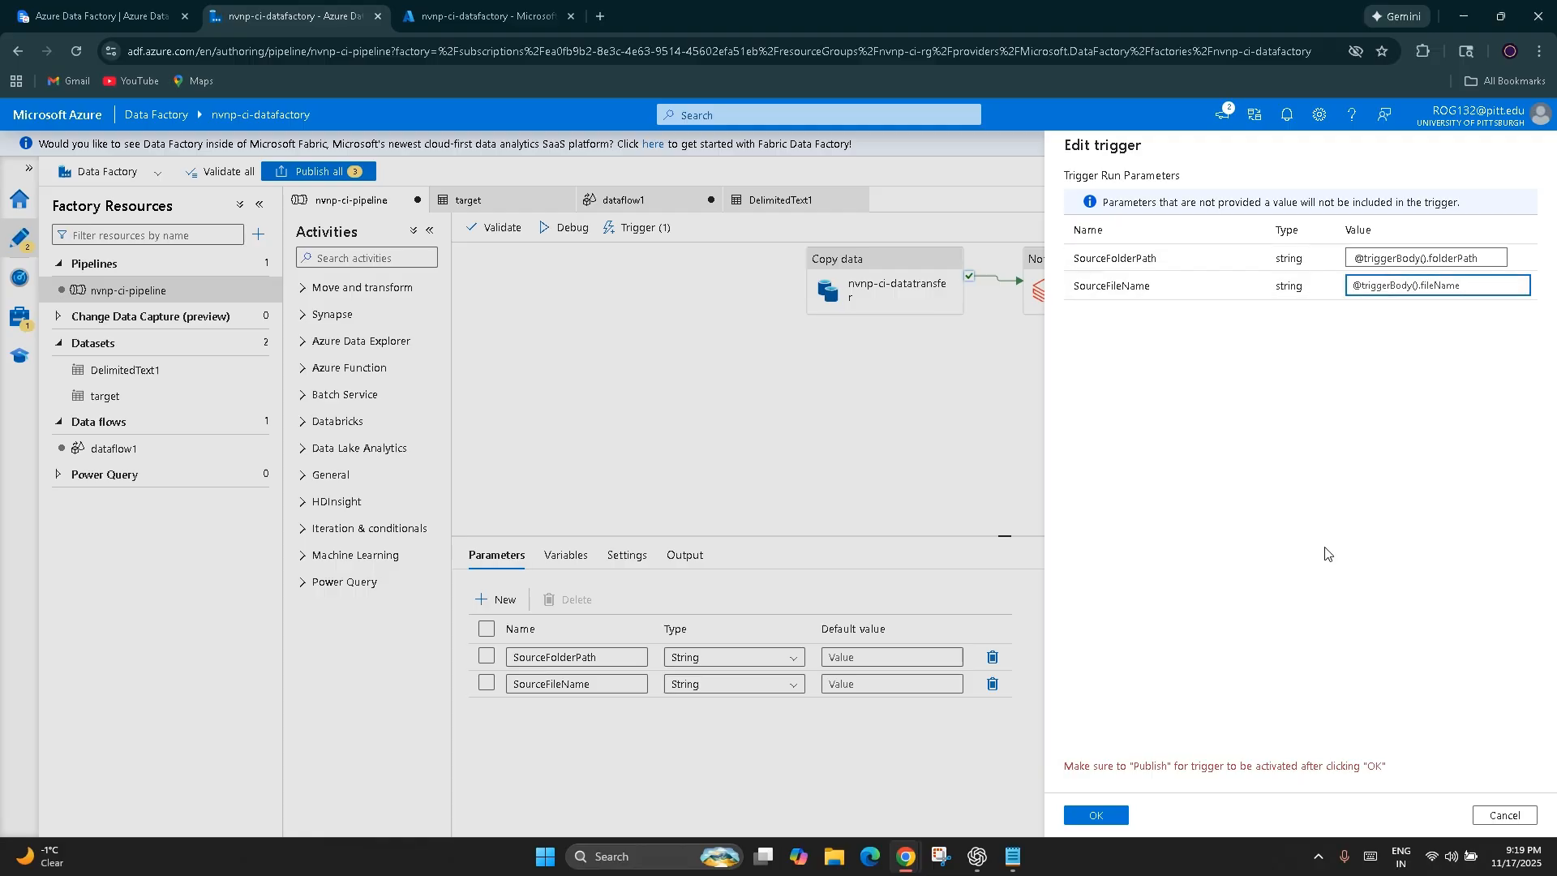
left_click(1505, 814)
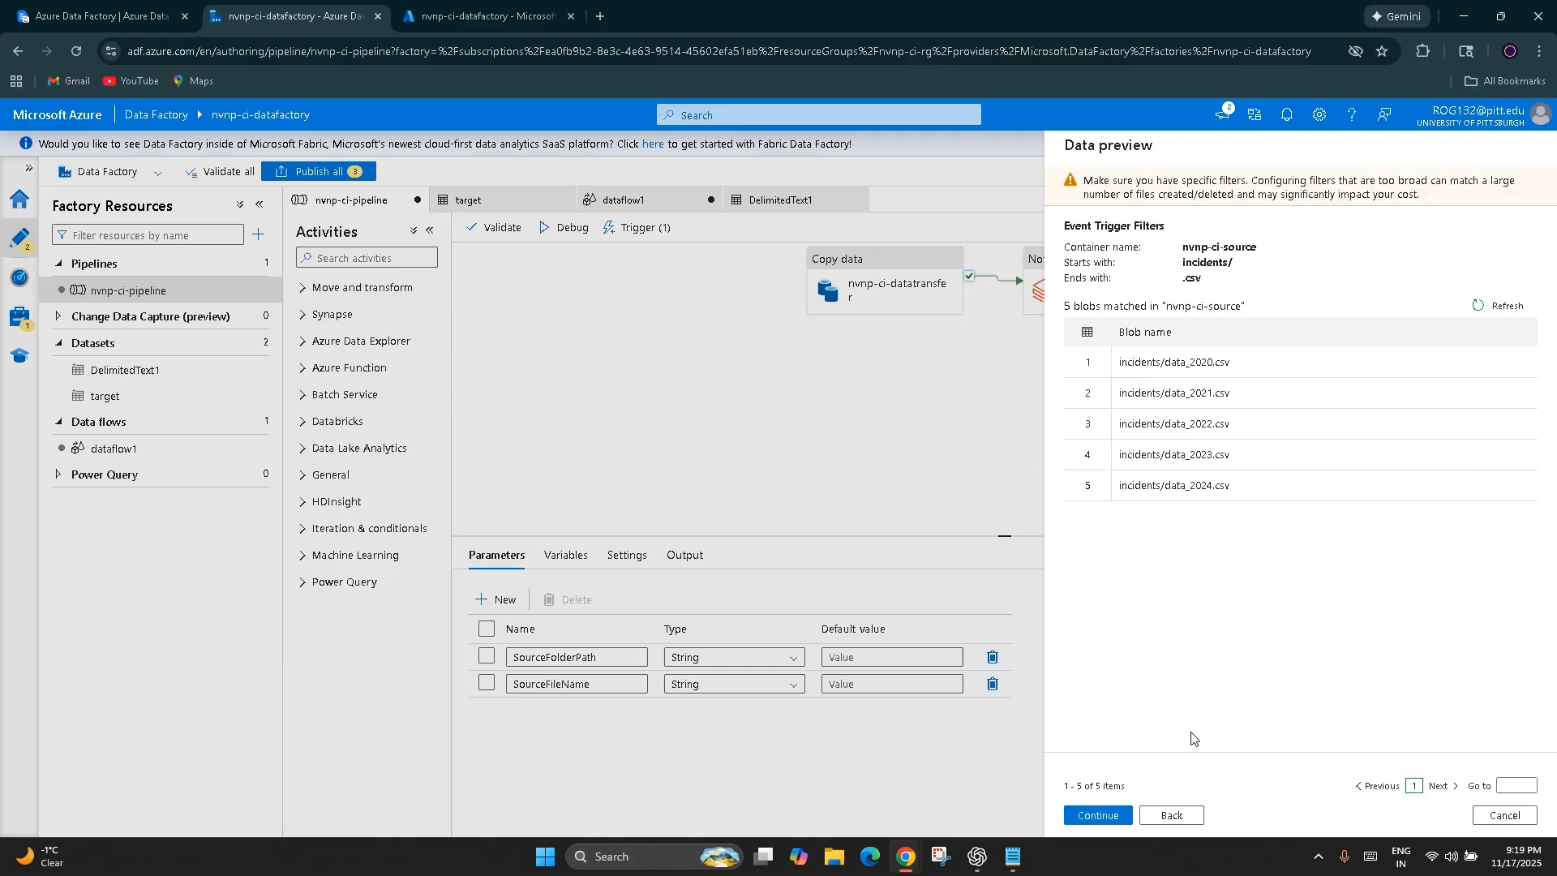
left_click(1172, 815)
left_click(1171, 817)
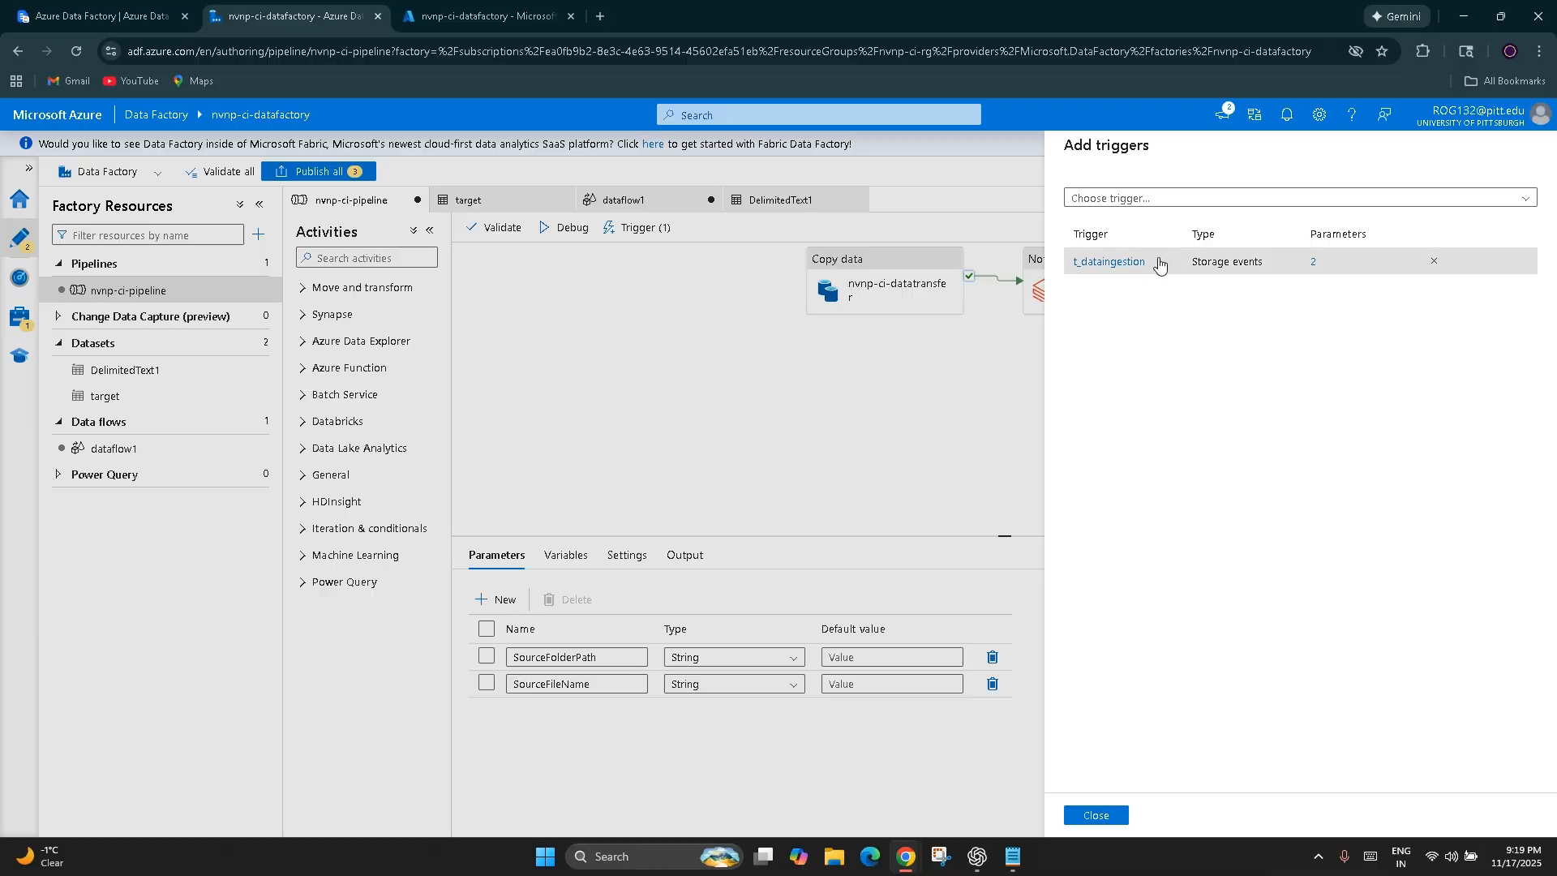
Reopen the t_dataingestion trigger and examine its container, blob path filters, blob event setting and matching blobs
left_click(1101, 262)
scroll(1201, 562, "down", 1)
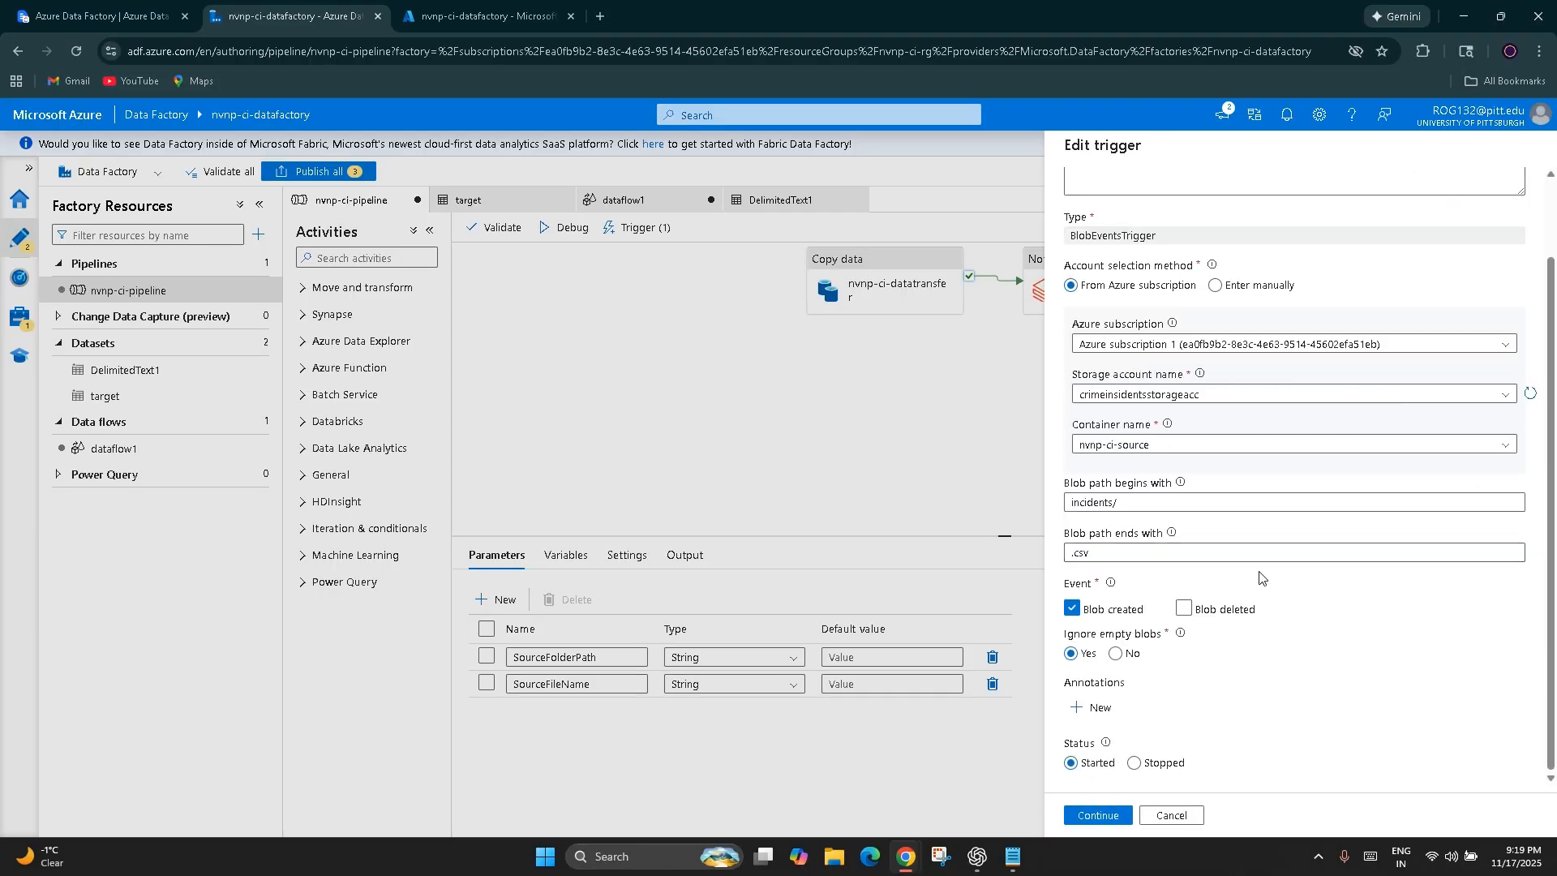
left_click_drag(1121, 503, 1083, 493)
left_click(1157, 585)
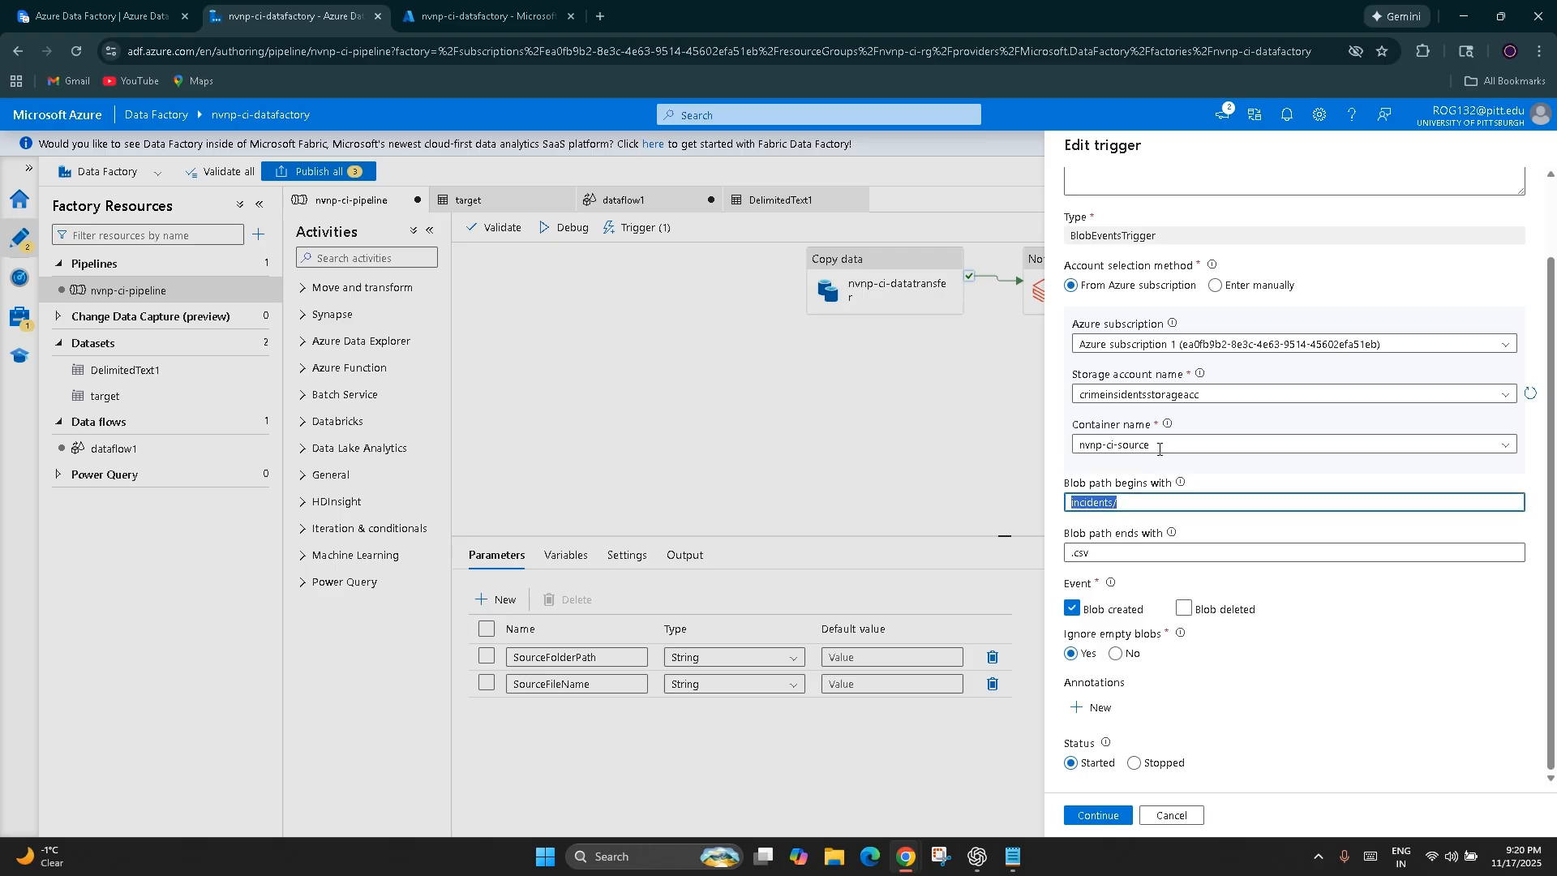
left_click(1233, 445)
left_click(1113, 553)
left_click_drag(1113, 553, 1057, 560)
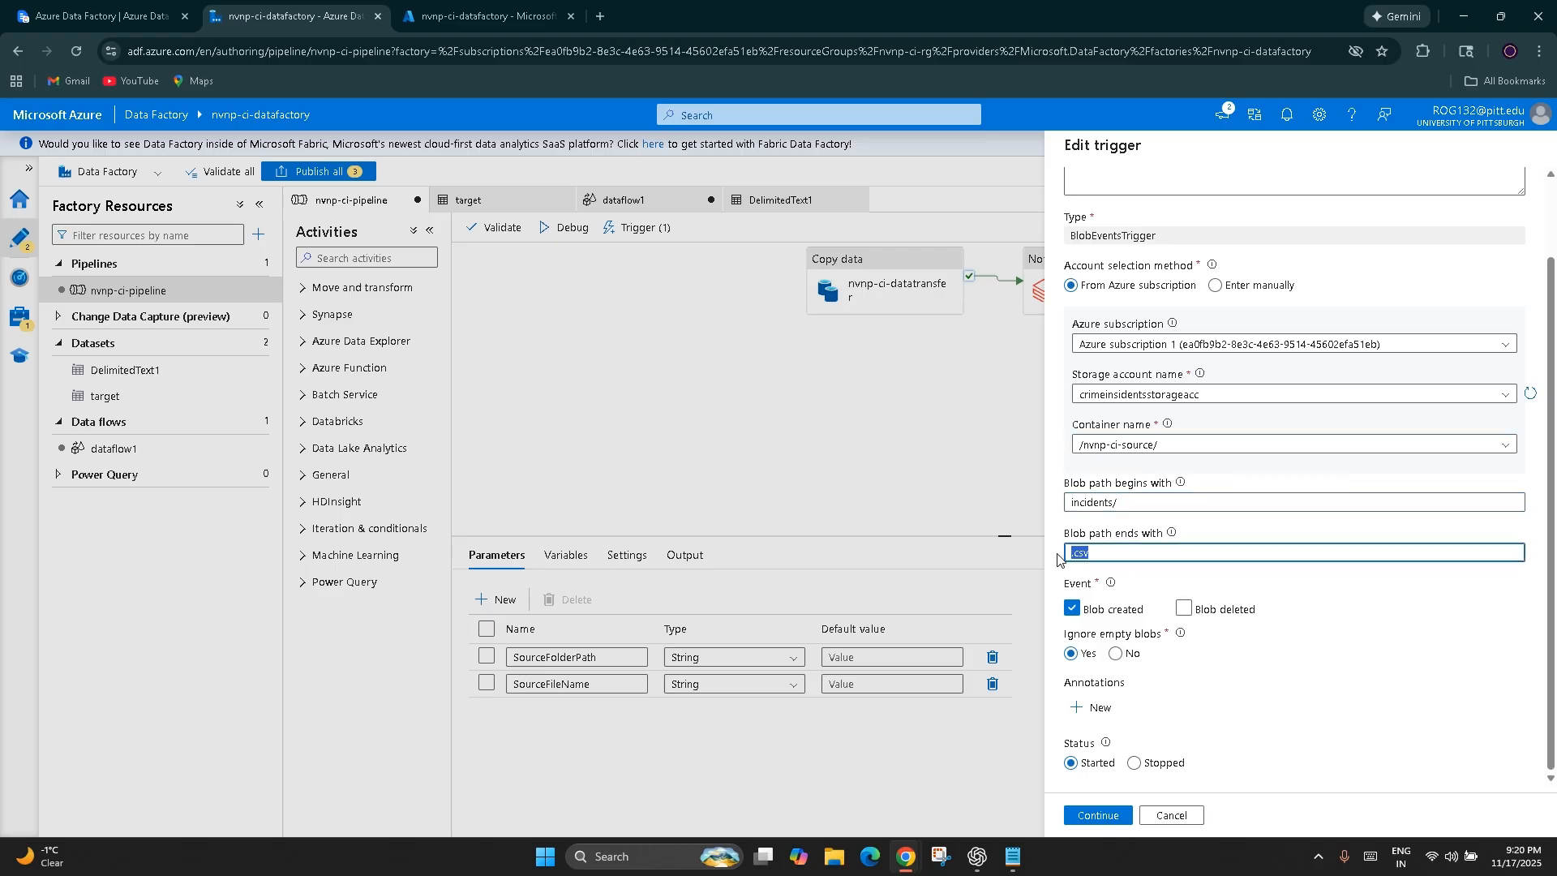
left_click(1278, 678)
left_click_drag(1144, 609, 1083, 612)
mouse_move(1112, 587)
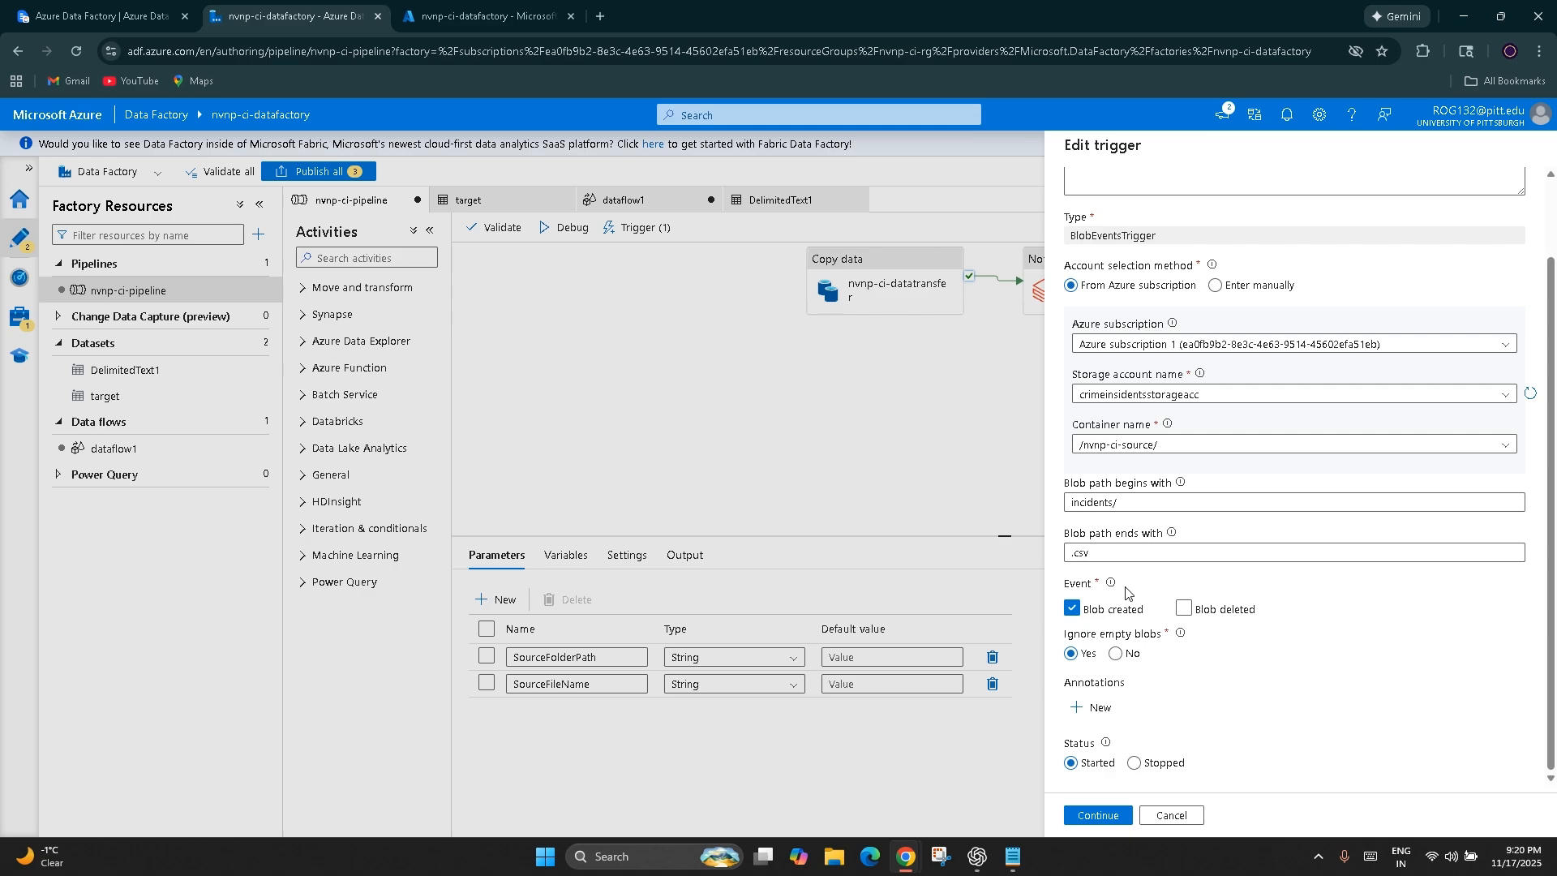
left_click(1099, 814)
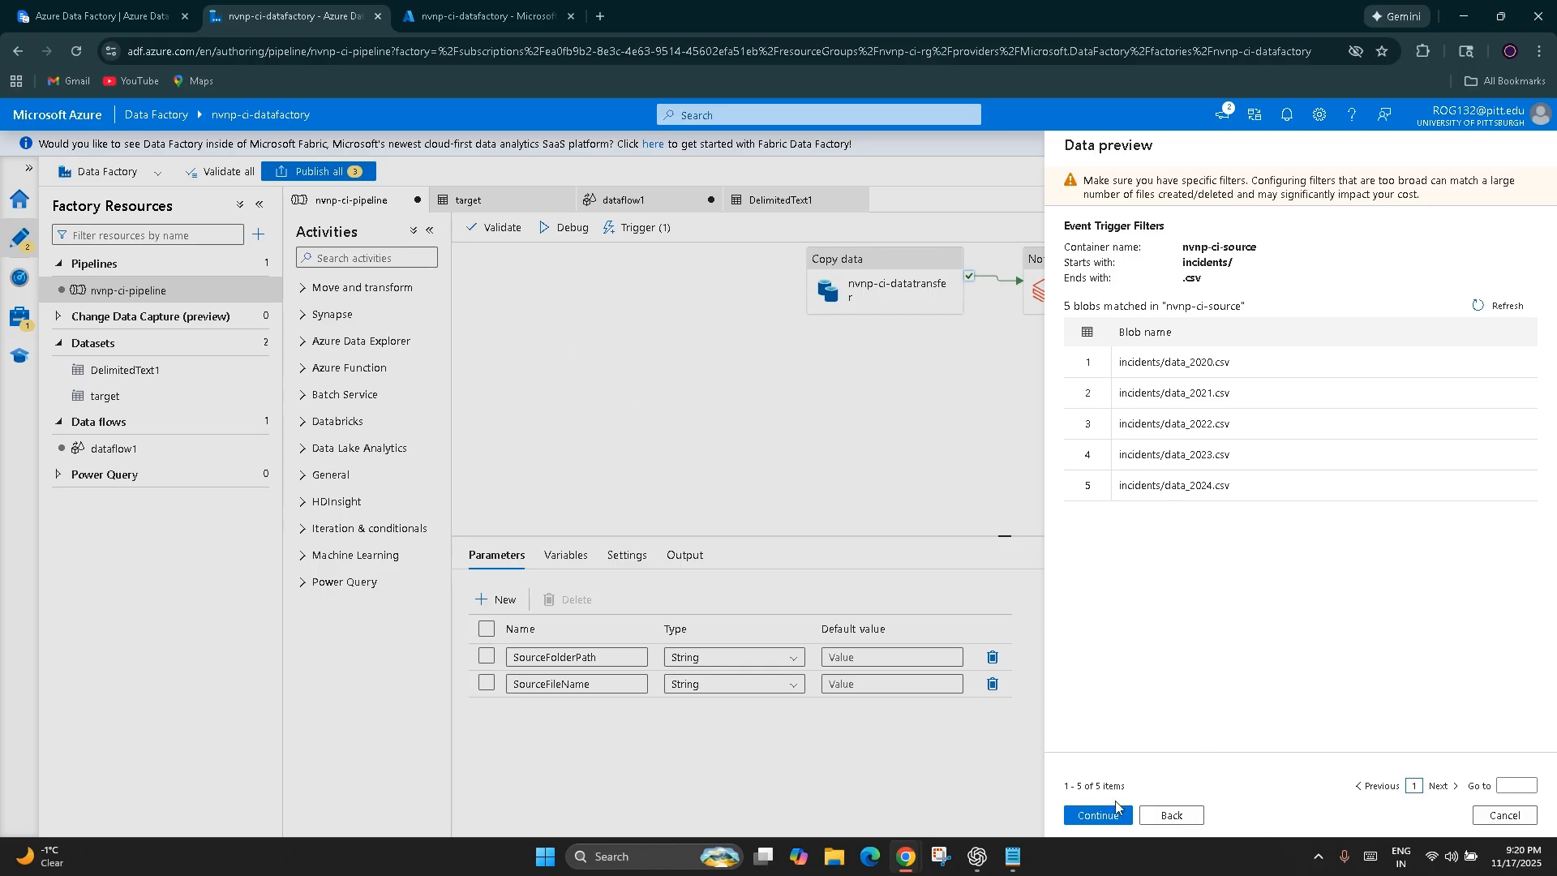
left_click(1174, 815)
Switch to the ClickUp notes and review the typical flows between triggers, pipeline, dataset and linked service parameters, activity outputs and variables
left_click(135, 6)
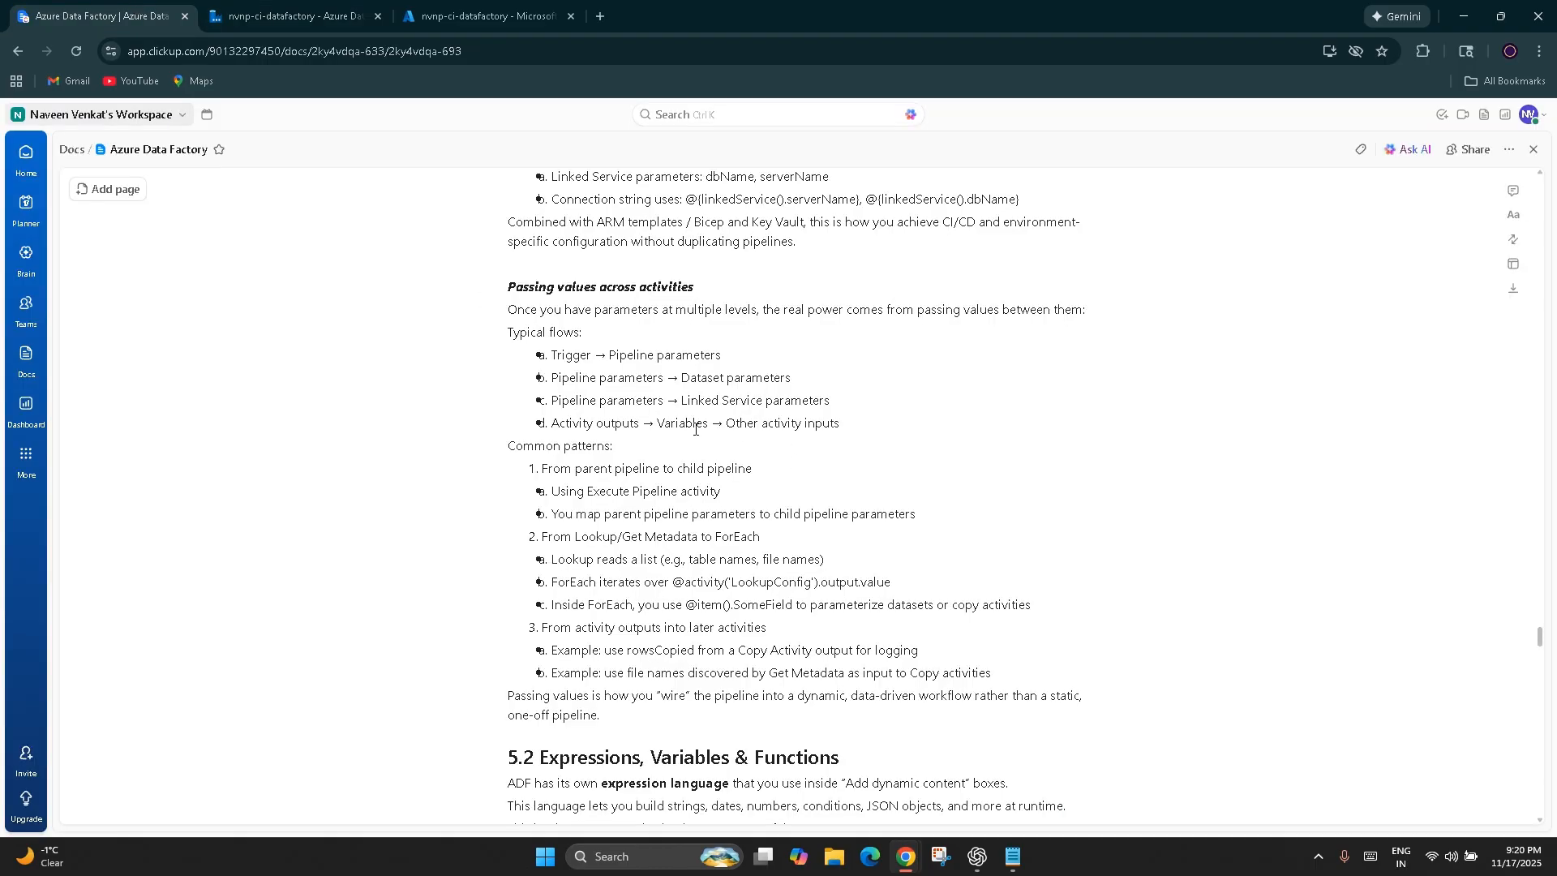
double_click(562, 355)
double_click(688, 355)
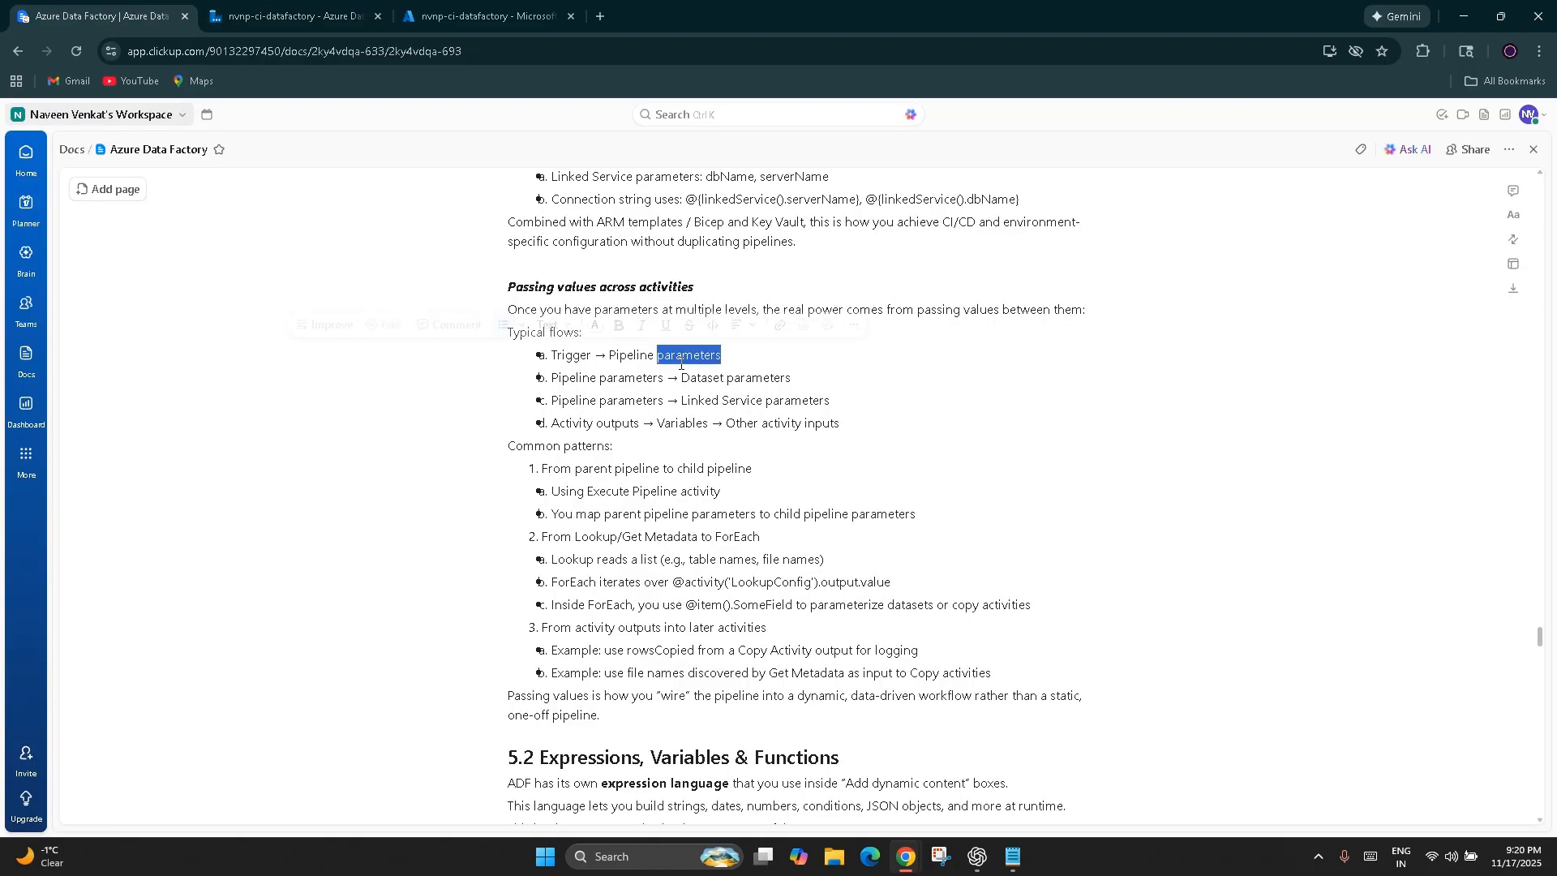
double_click(616, 378)
double_click(758, 378)
double_click(622, 400)
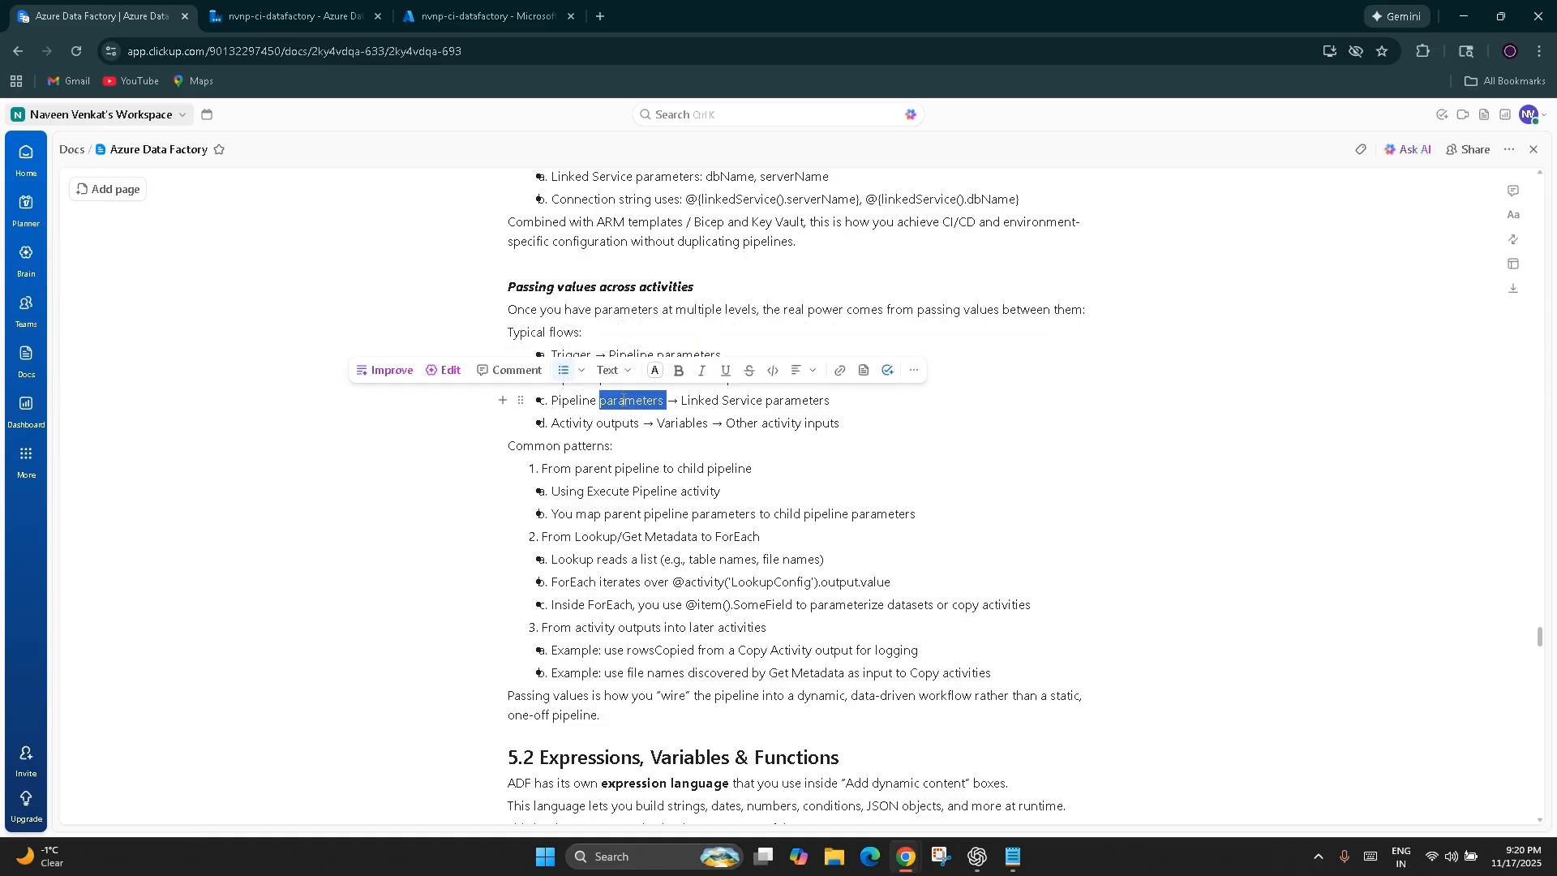
left_click(742, 399)
double_click(742, 399)
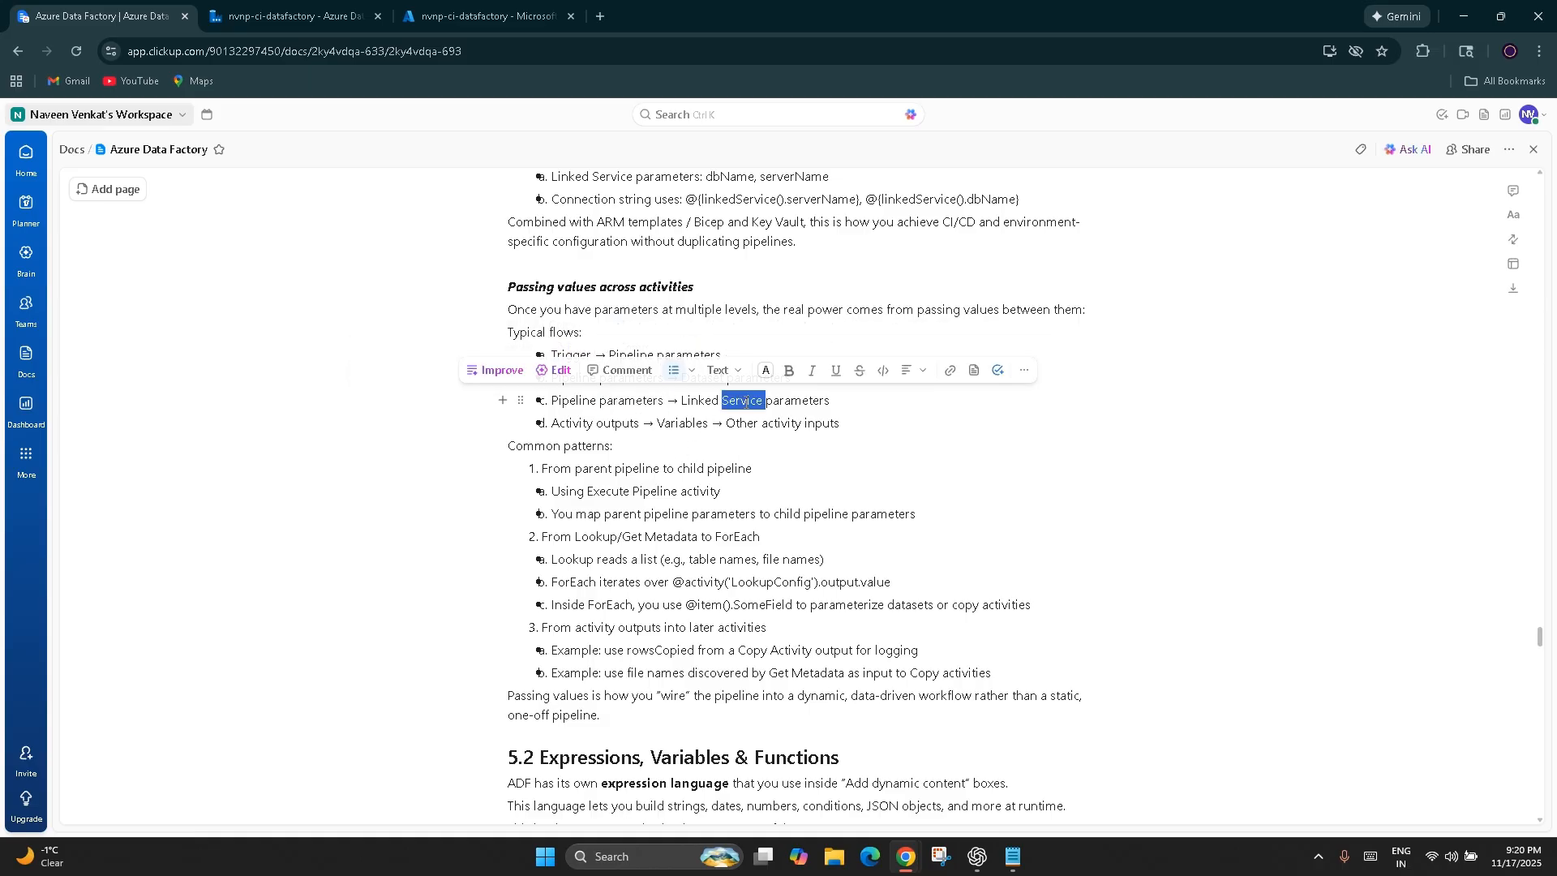
left_click(681, 514)
double_click(587, 423)
left_click(663, 491)
double_click(681, 423)
left_click(713, 470)
double_click(741, 427)
left_click(787, 422)
double_click(827, 423)
left_click(745, 507)
Return to Data Factory, leave the trigger editor without saving and select the nvnp-ci-datatransfer copy activity
left_click(288, 17)
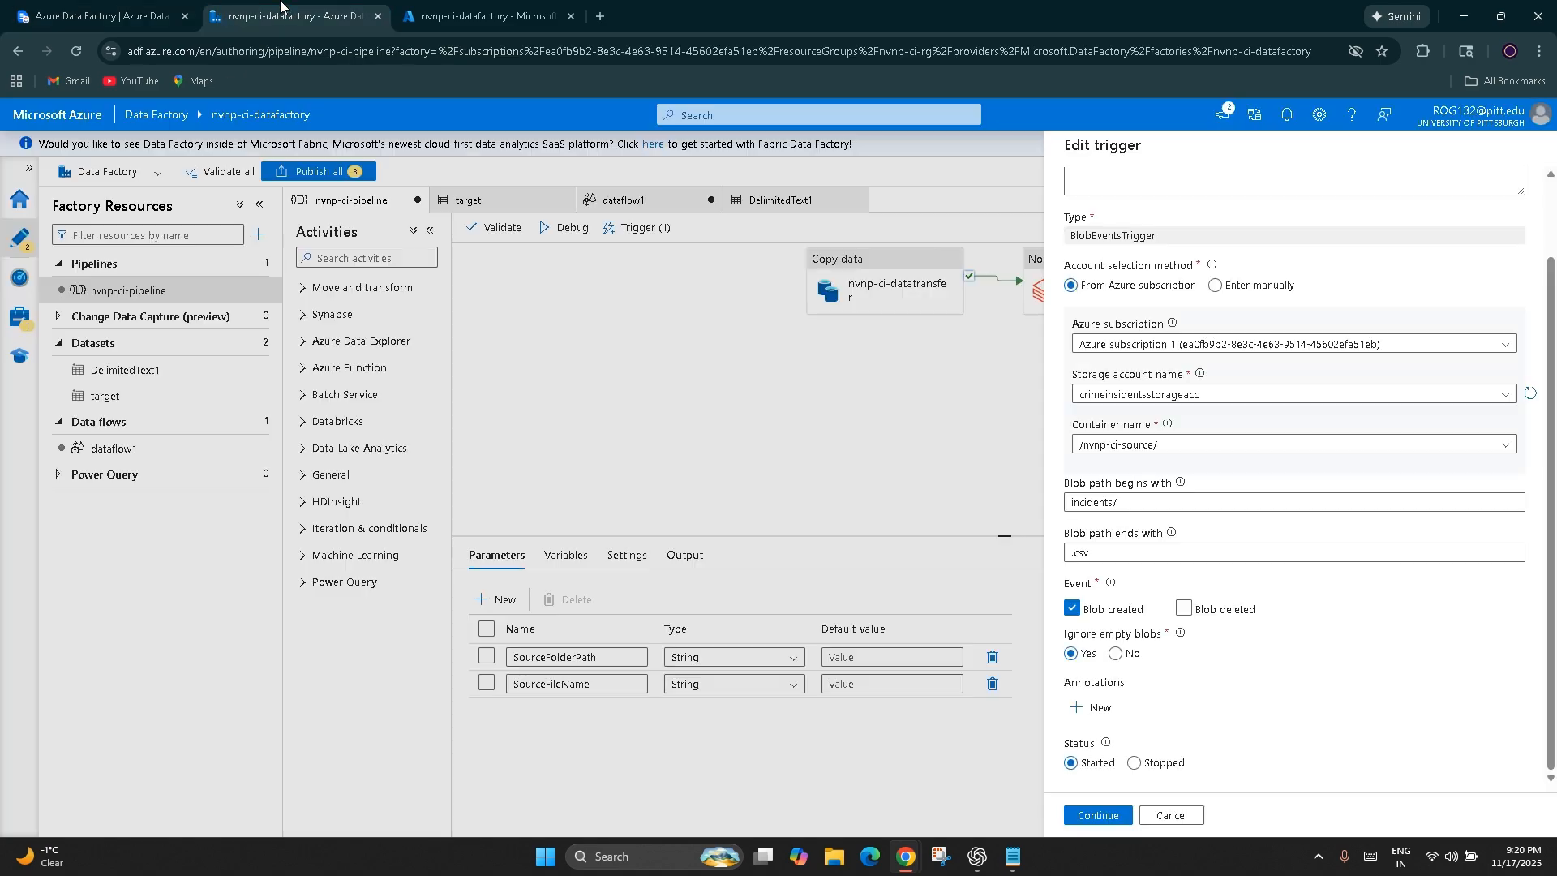
left_click(1174, 823)
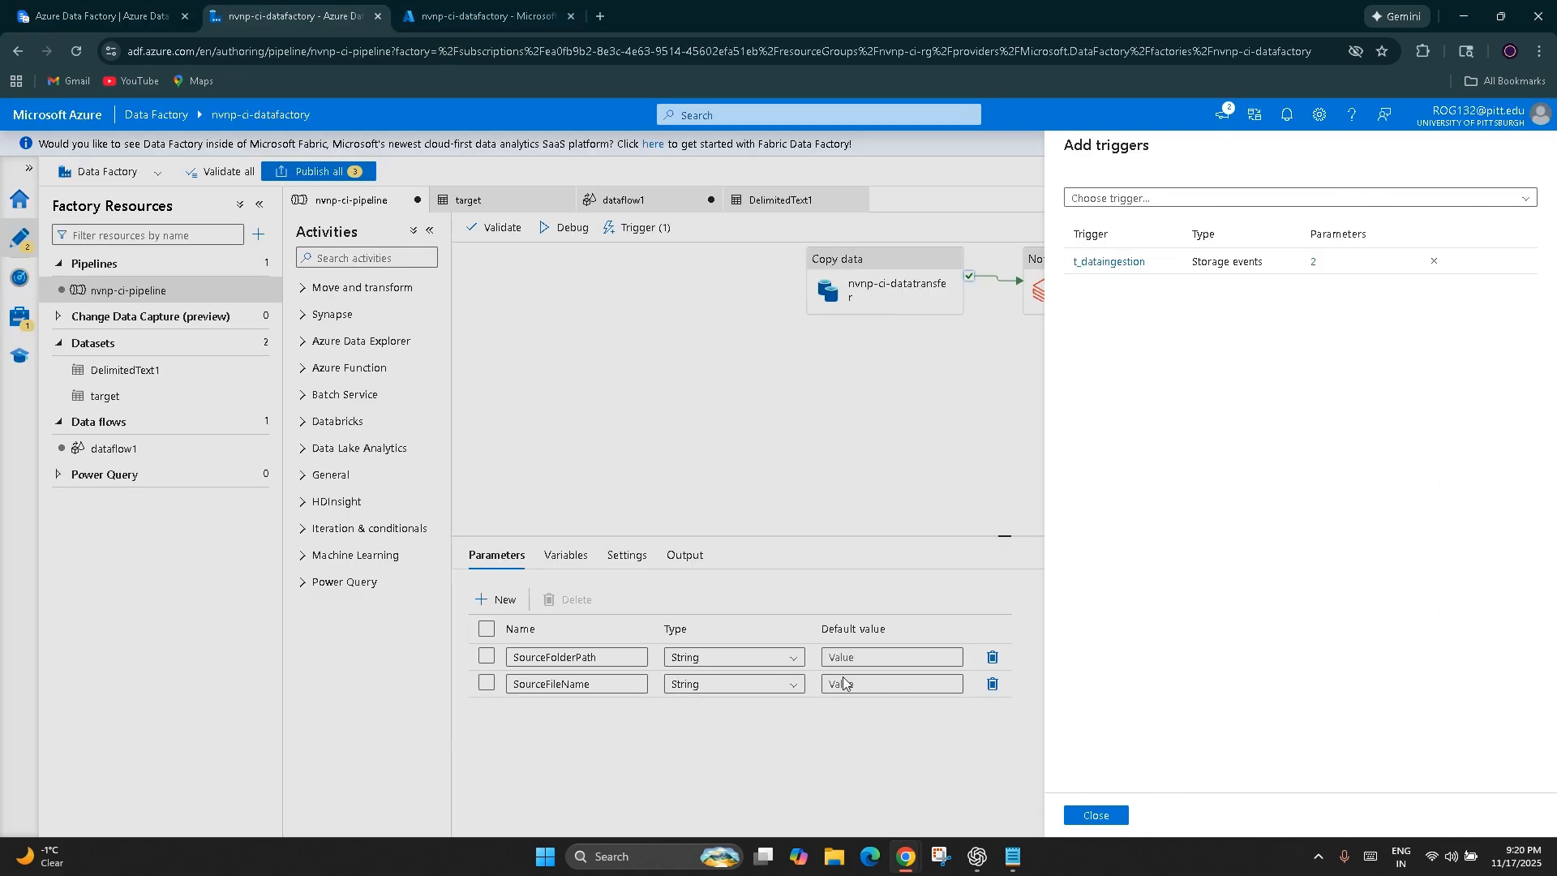
left_click(1095, 816)
left_click(914, 307)
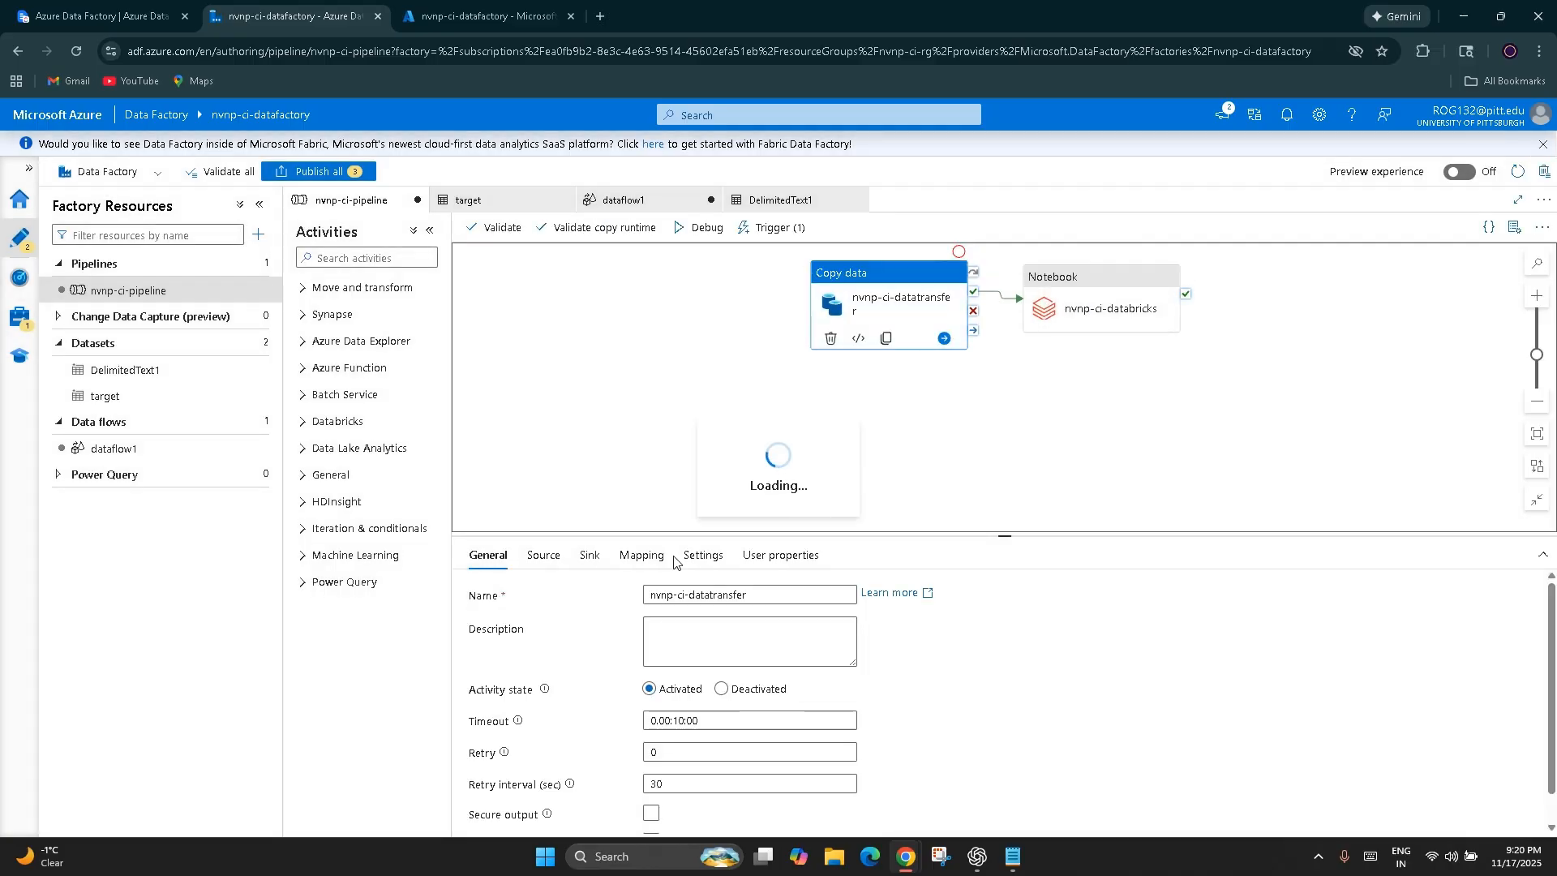
Open the monitored pipeline runs and filter them to the last 30 days
left_click(20, 319)
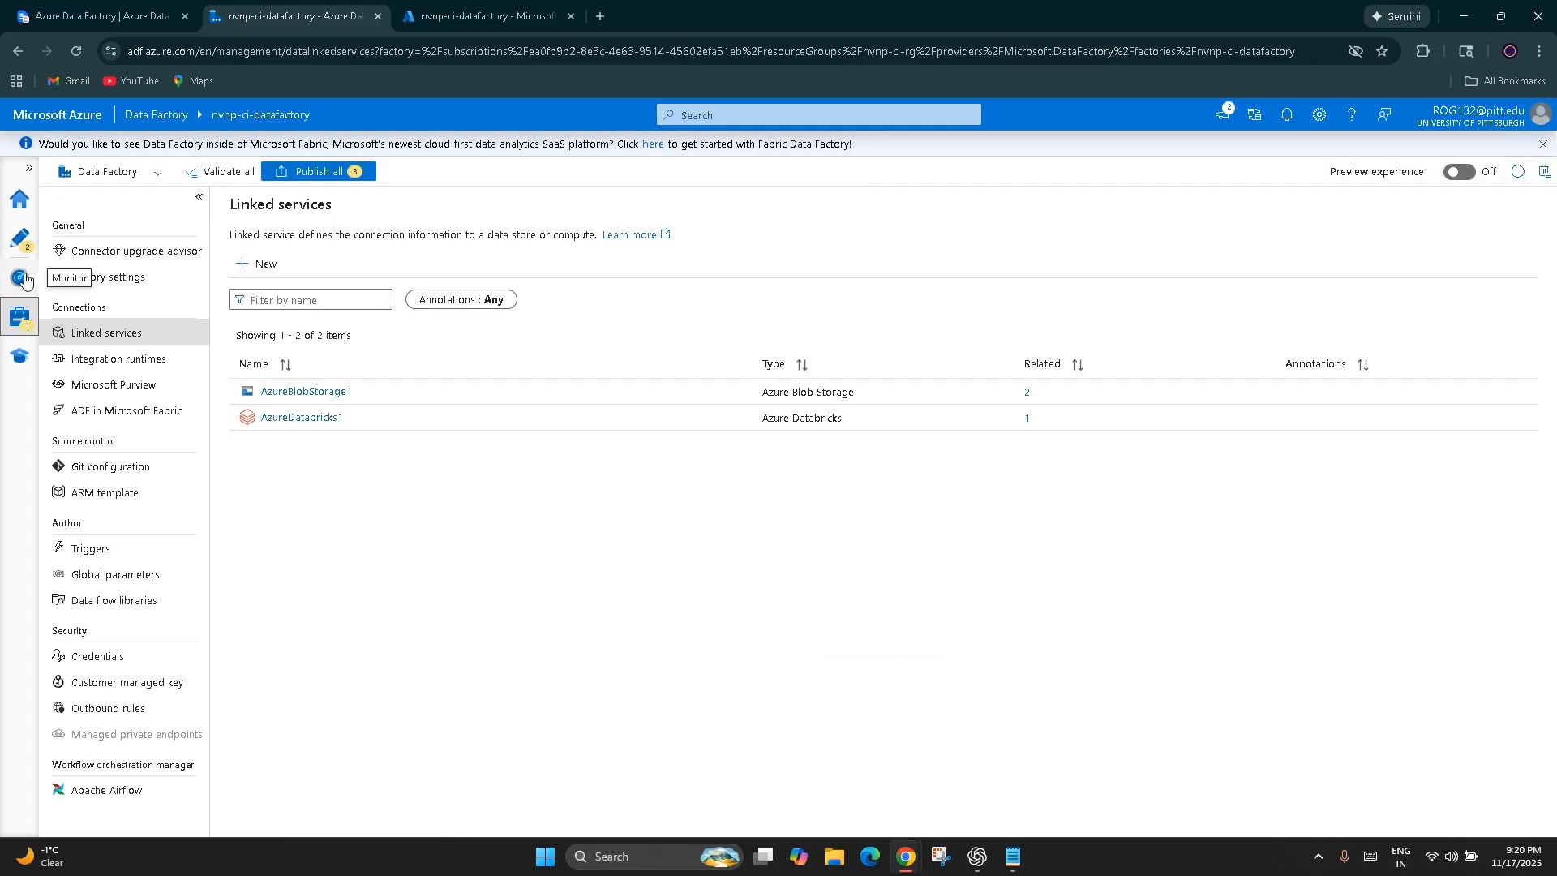
left_click(20, 277)
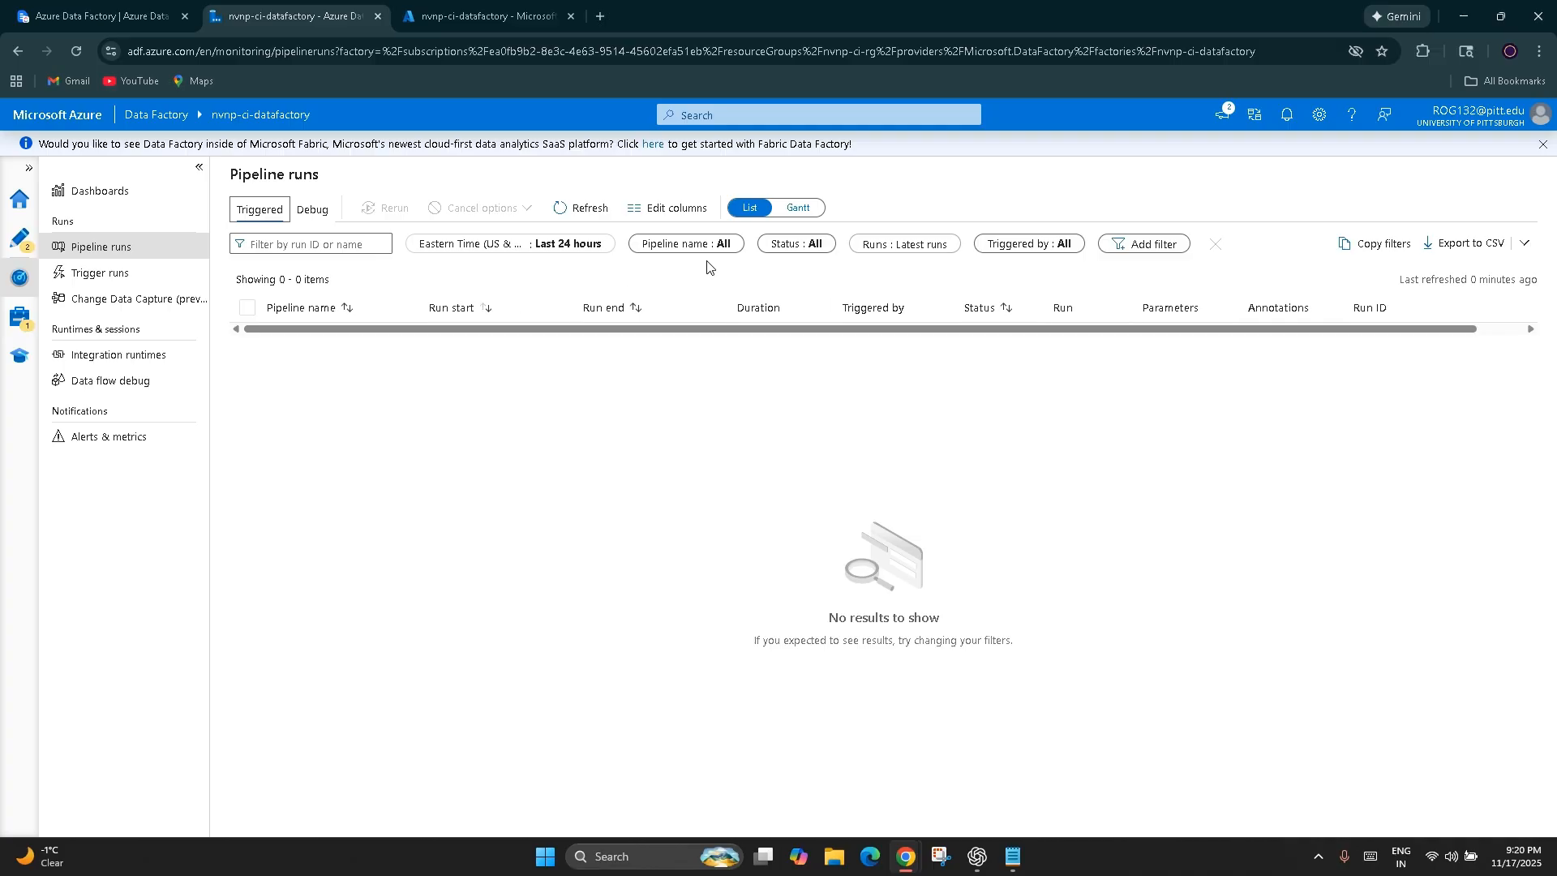
left_click(581, 243)
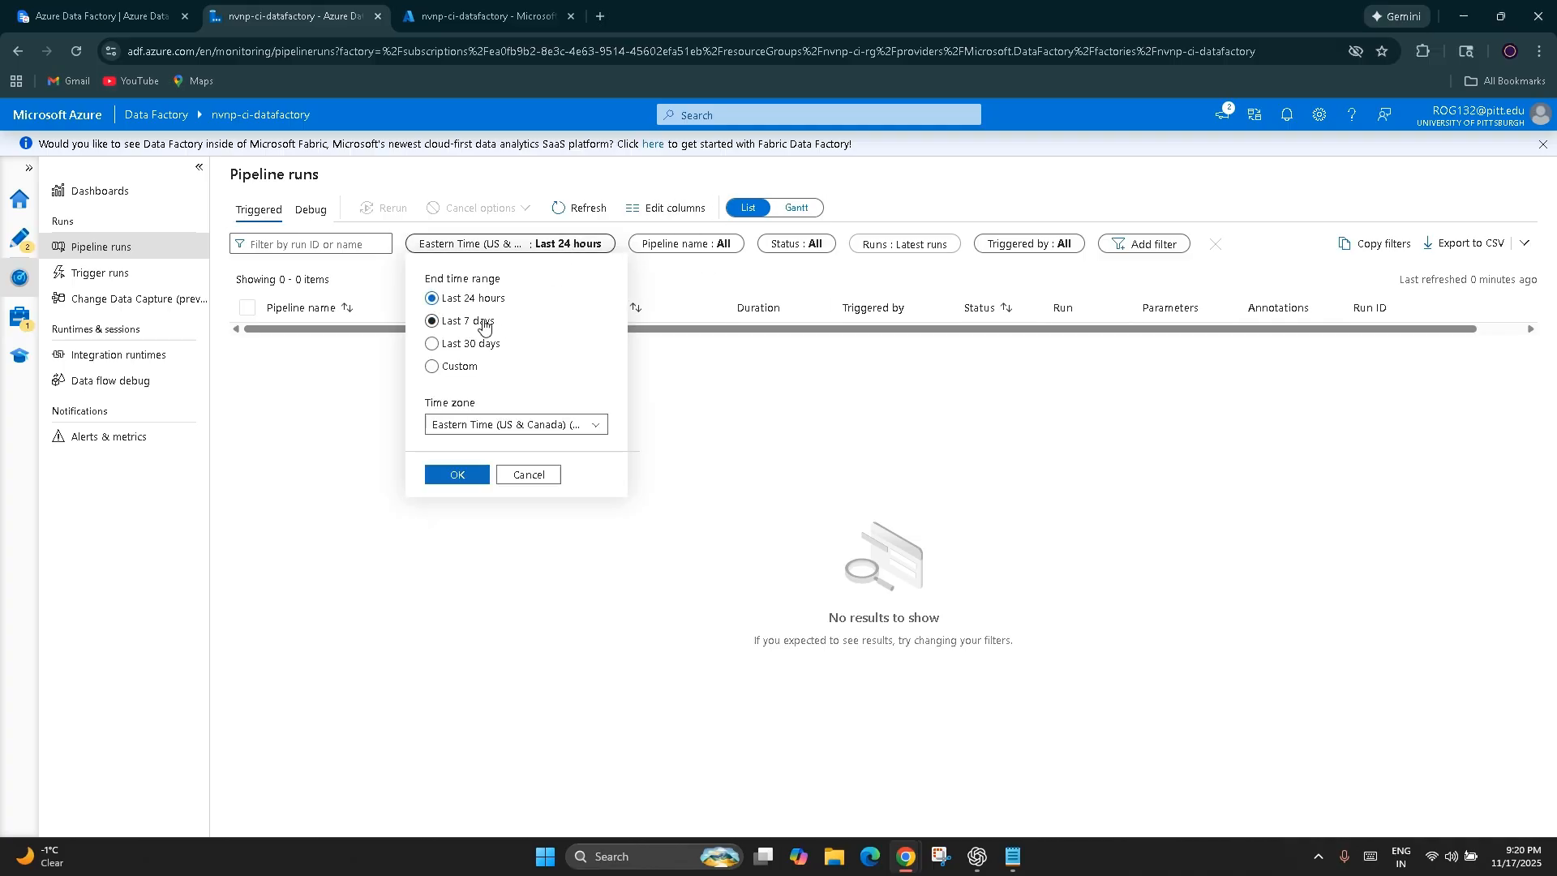
left_click(477, 344)
left_click(458, 475)
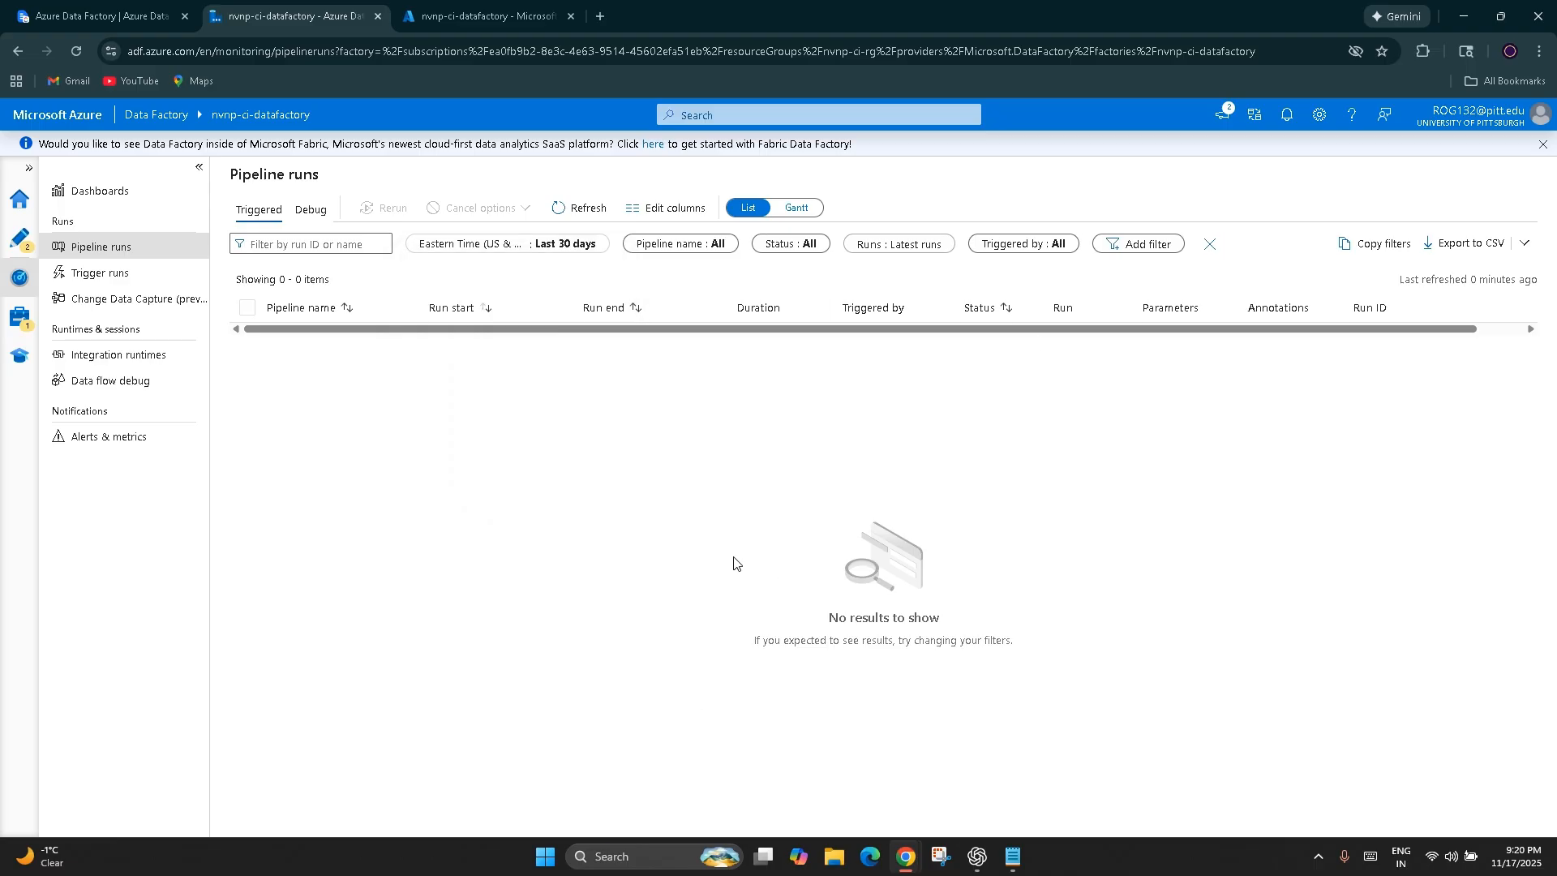
Check the end time range and time zone options of the pipeline runs filter
left_click(577, 245)
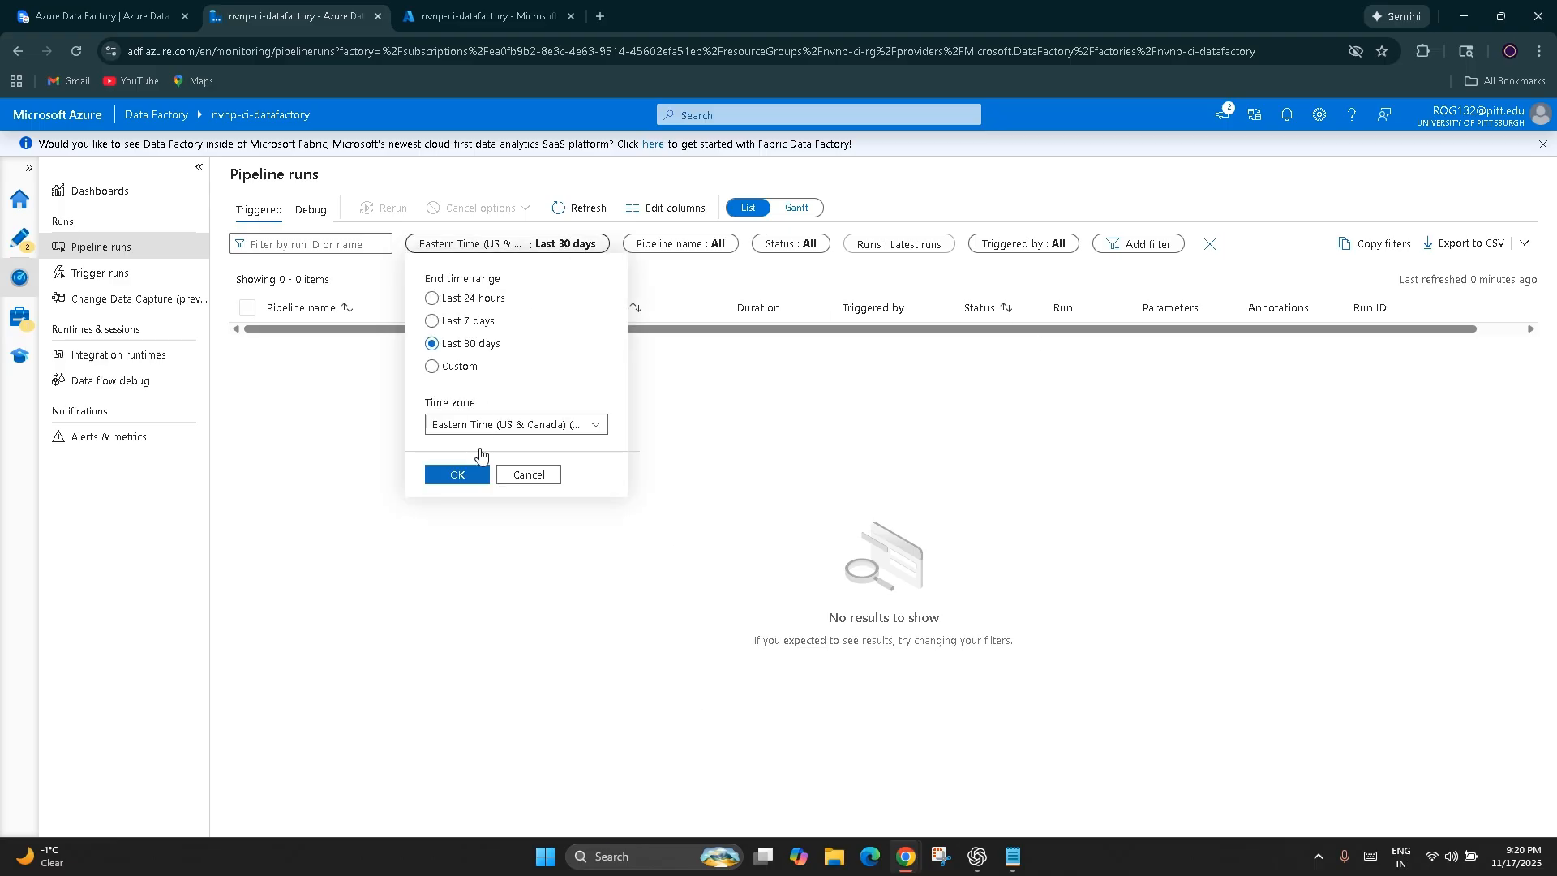
left_click(566, 425)
left_click(565, 426)
left_click(468, 480)
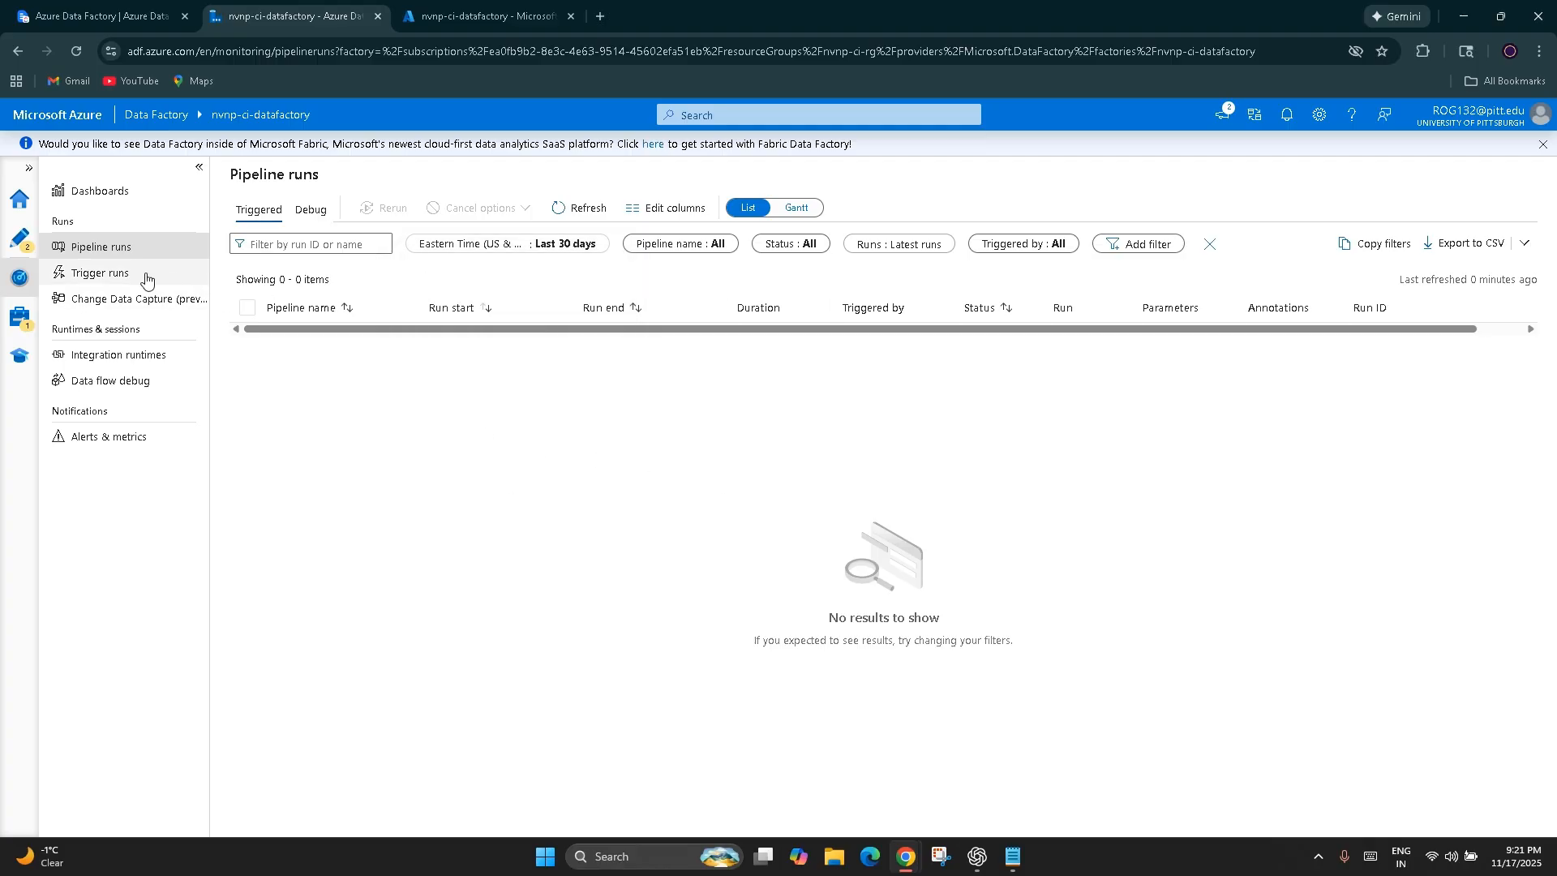
left_click(146, 245)
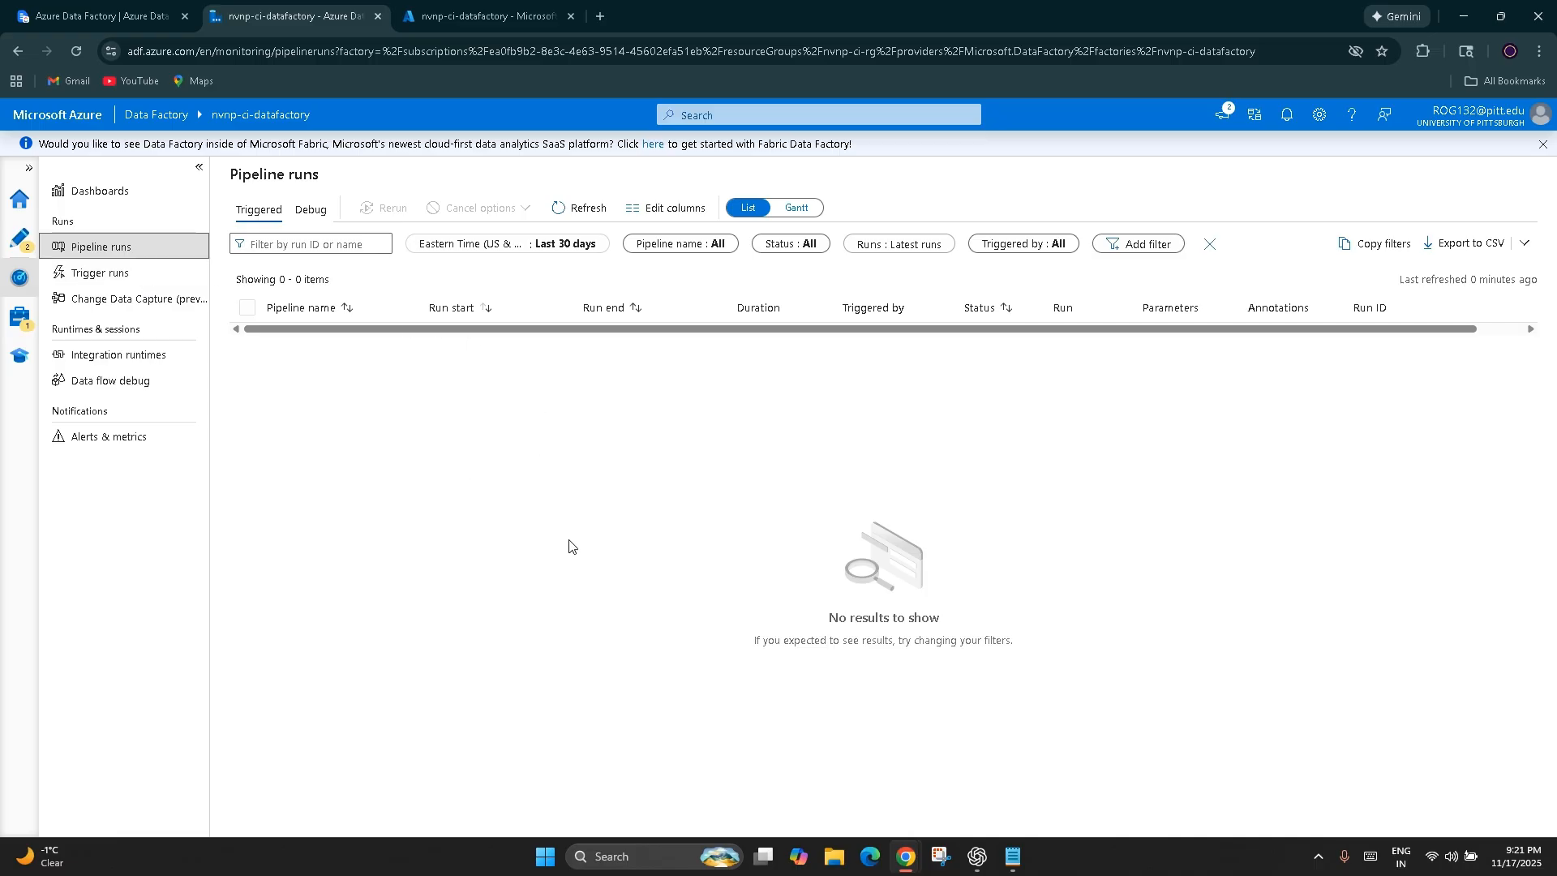
left_click(545, 244)
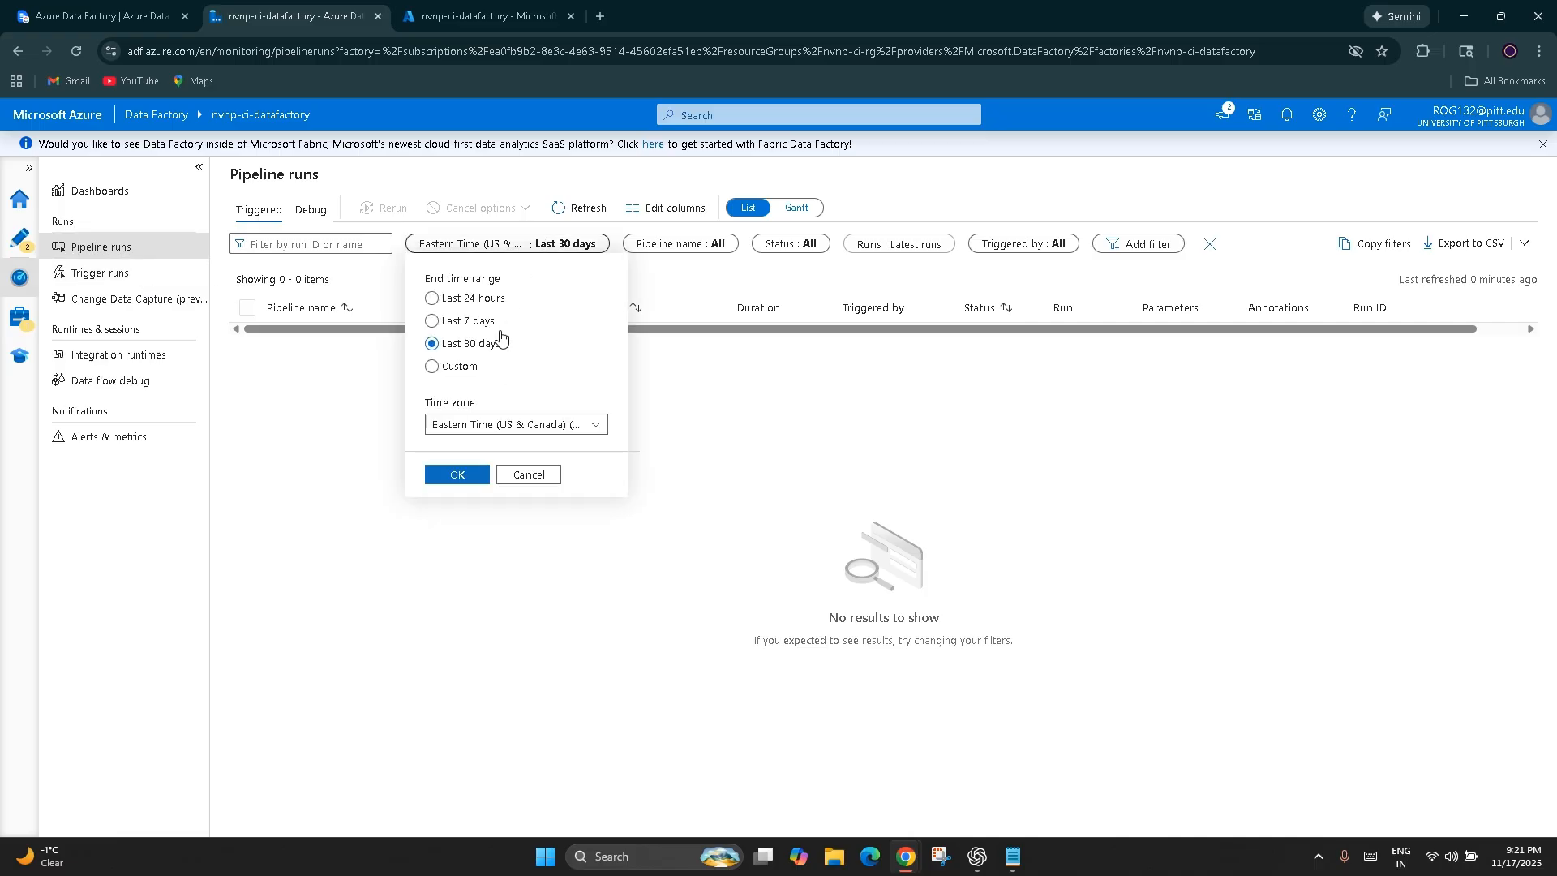
left_click(516, 424)
left_click(1077, 472)
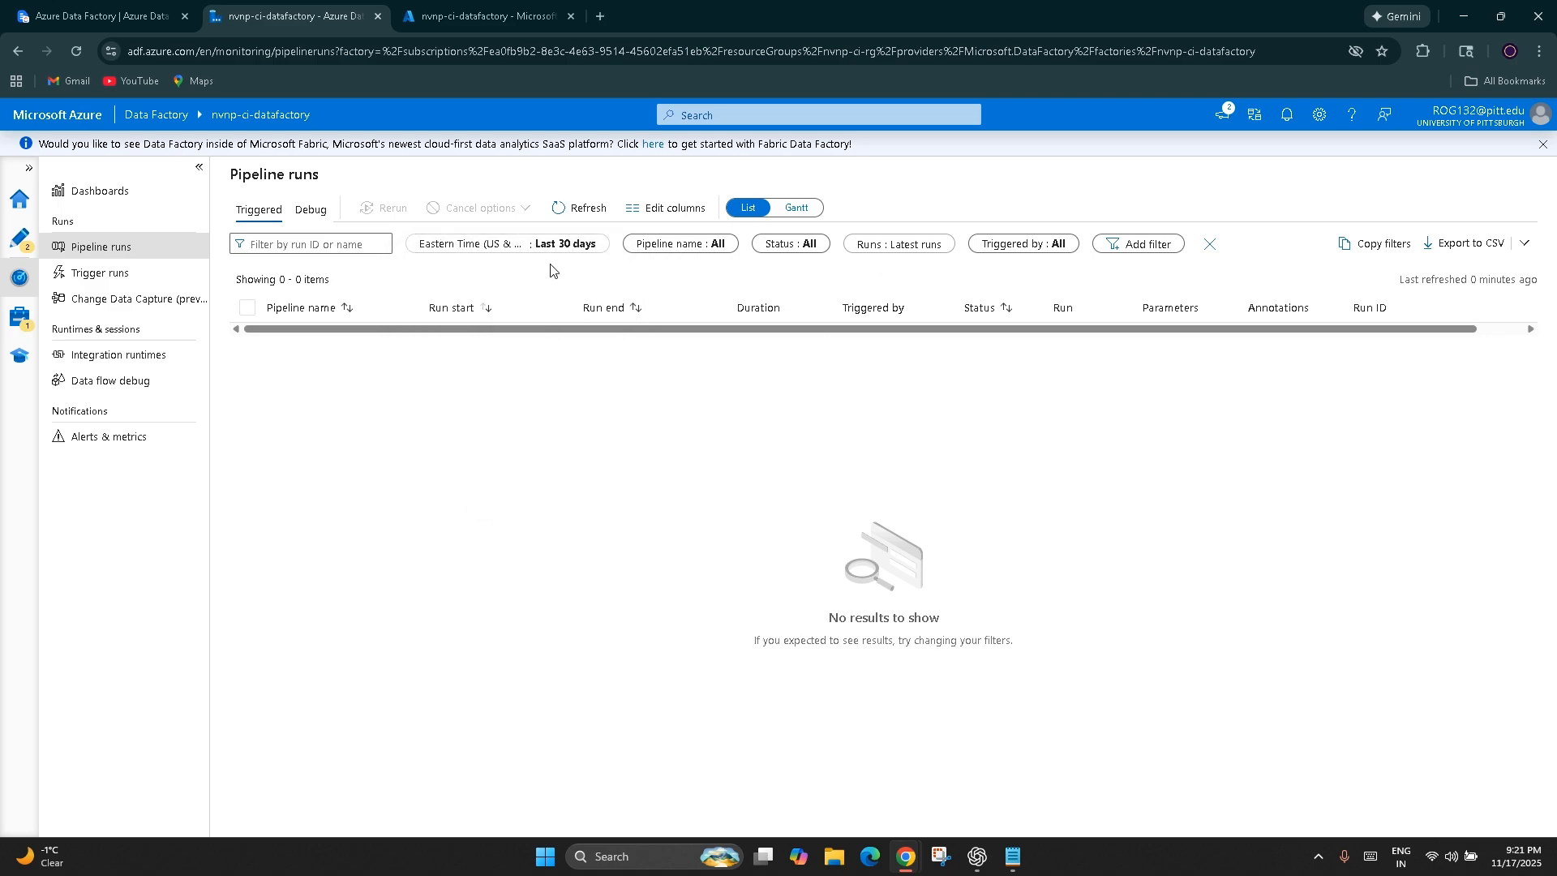
Check the trigger runs, look at nvnp-ci-pipeline in the authoring view and return to the pipeline runs
left_click(116, 275)
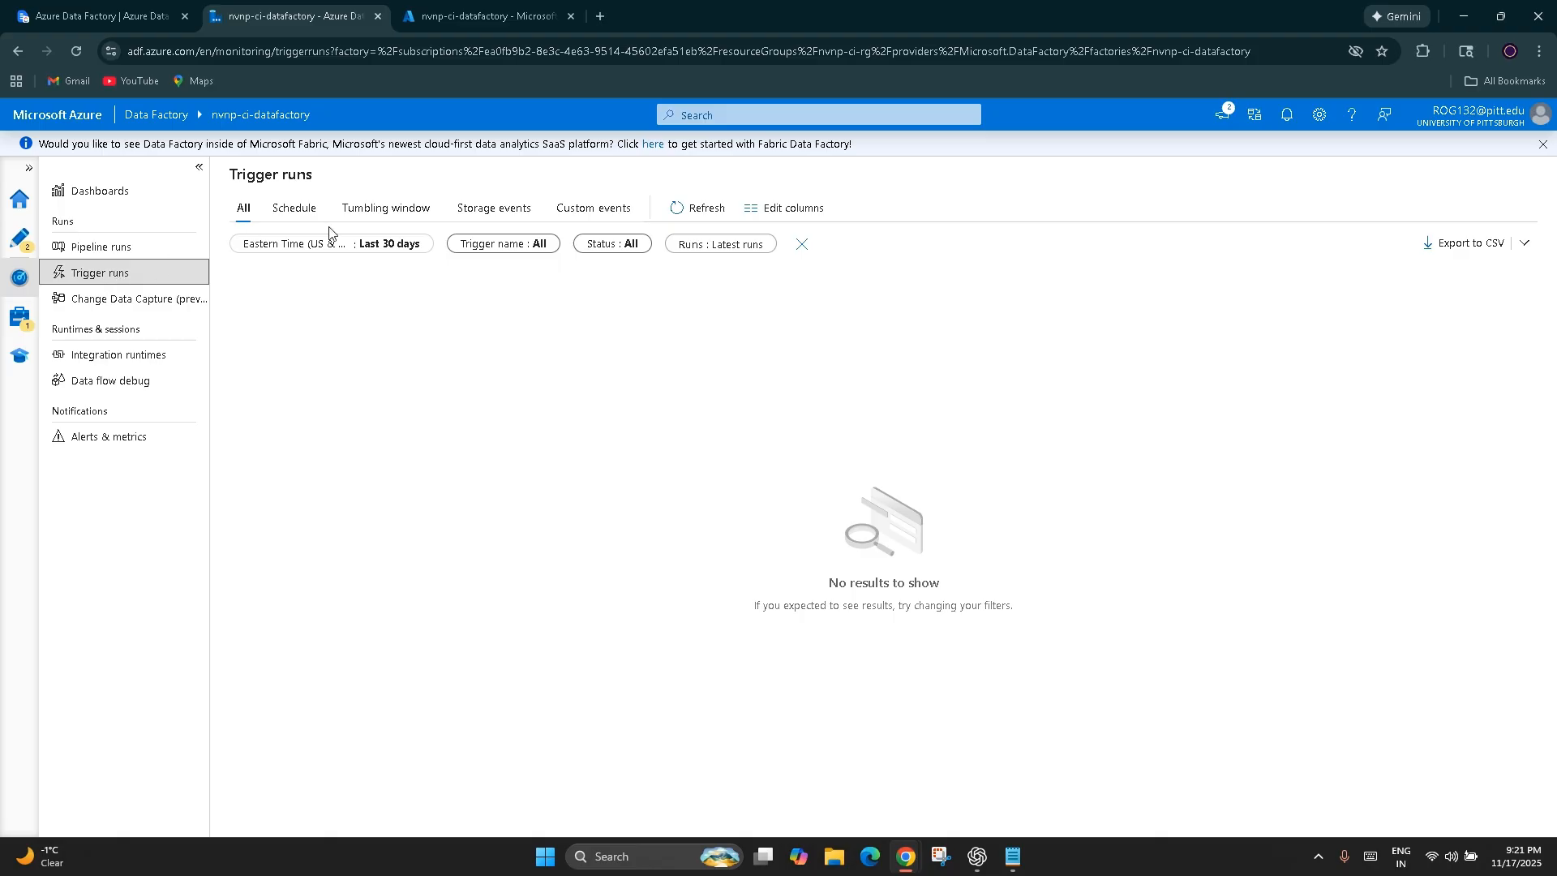
left_click(113, 248)
left_click(21, 237)
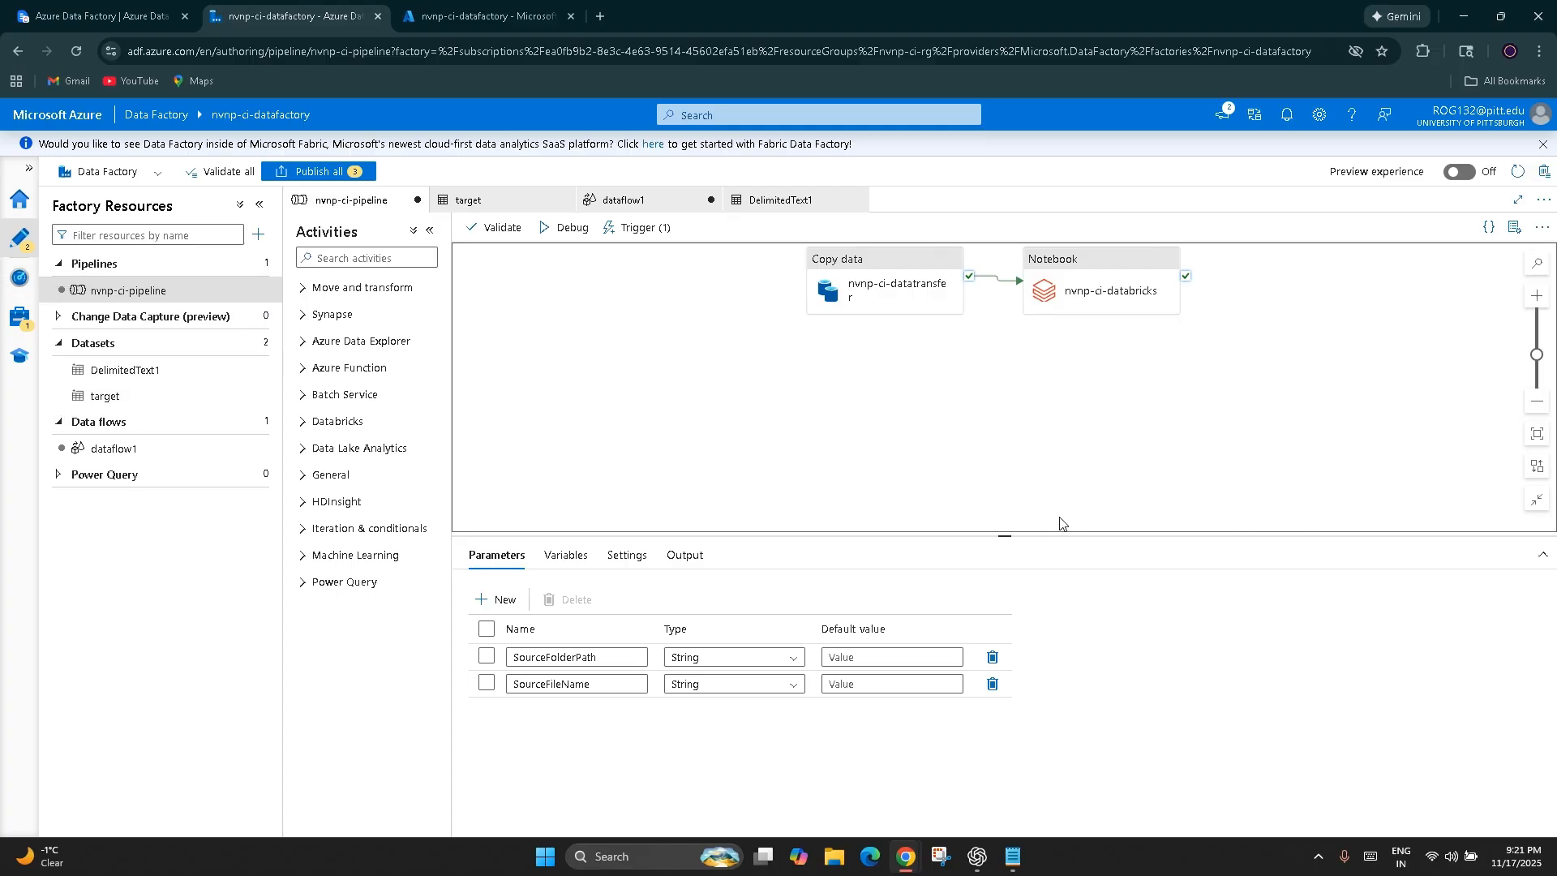
left_click(21, 277)
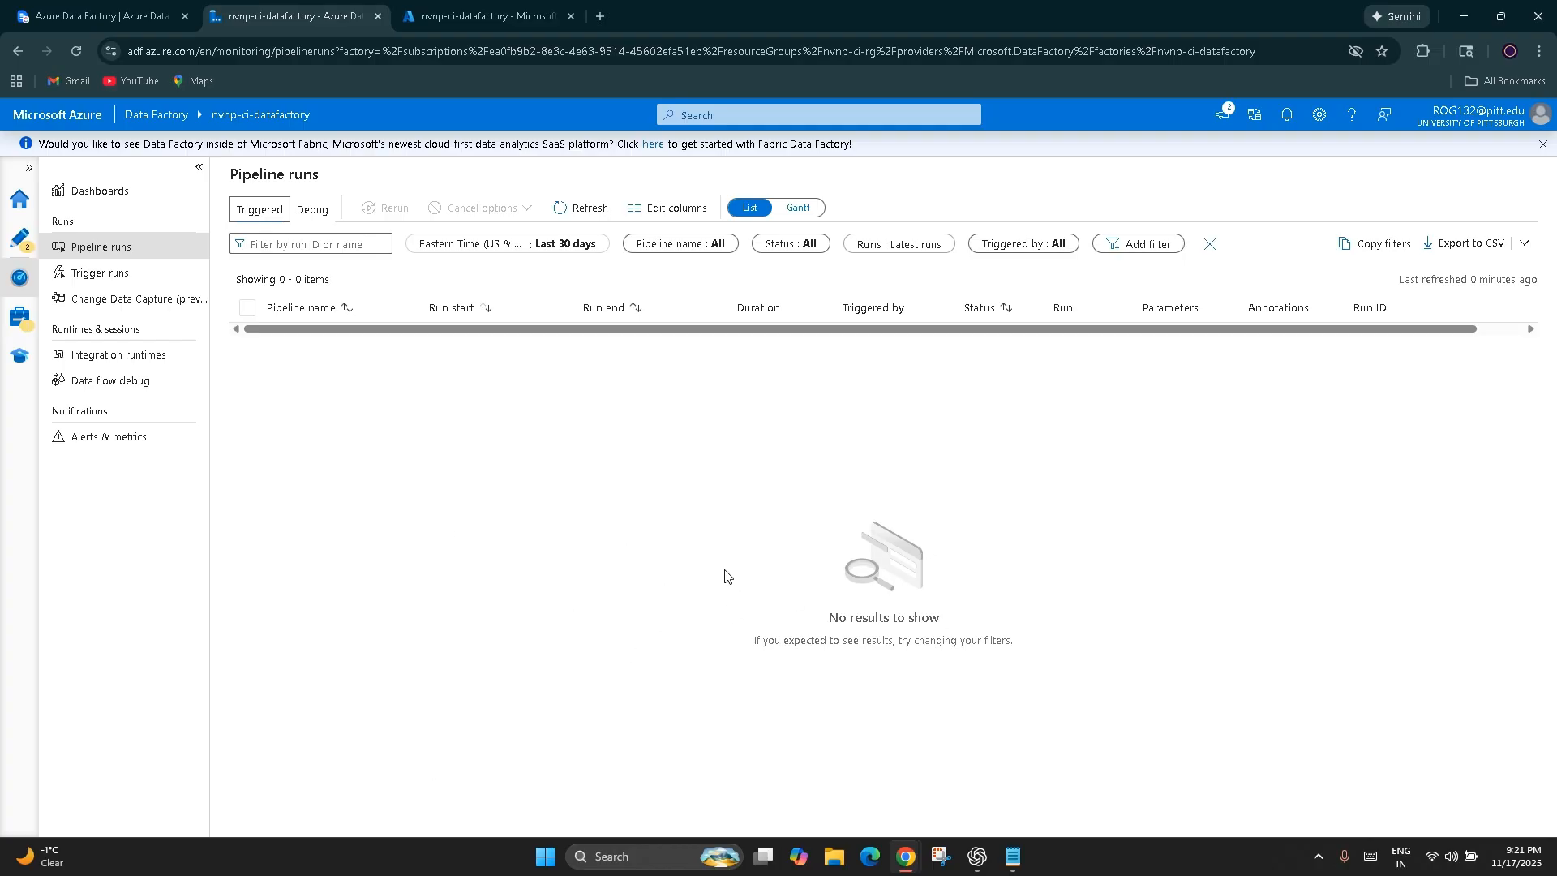
Return to nvnp-ci-pipeline in the authoring view and move the copy and notebook activities farther apart on the canvas
left_click(19, 238)
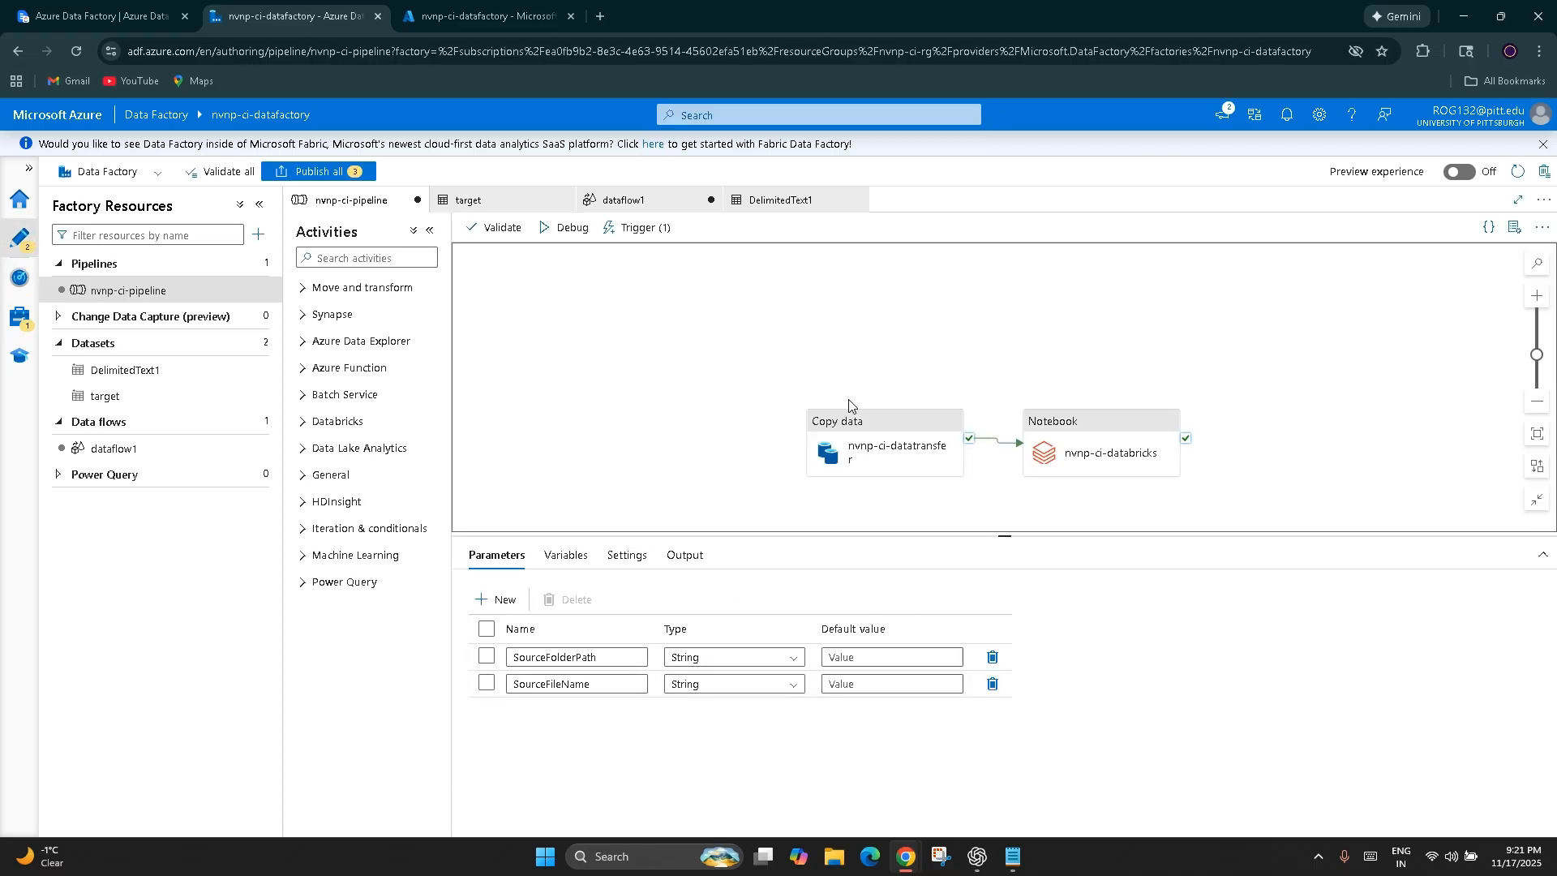
left_click_drag(862, 462, 740, 392)
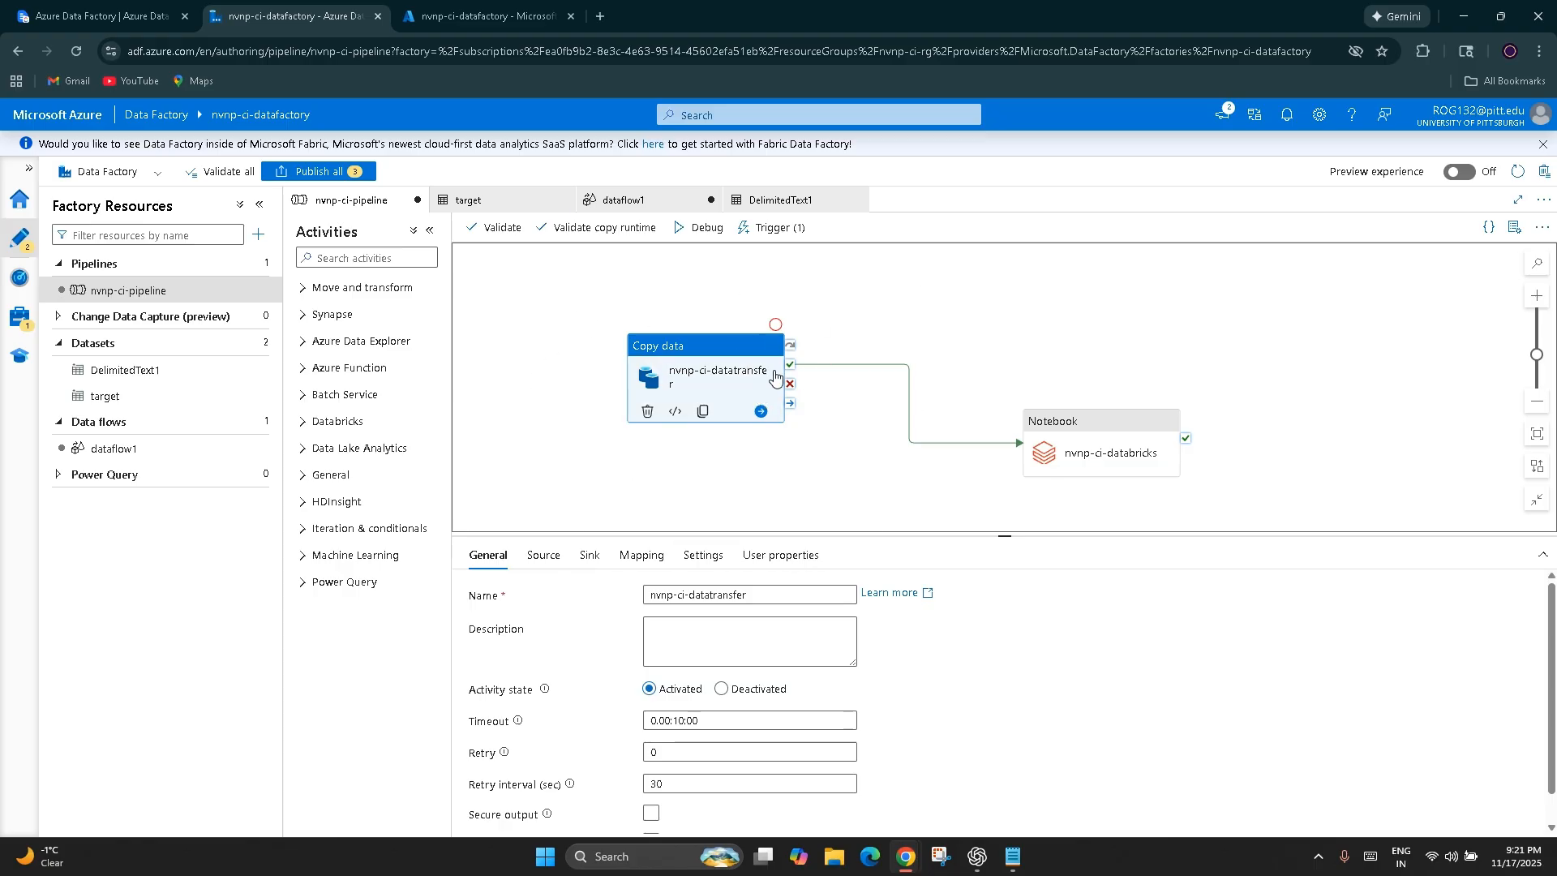
left_click_drag(1086, 454, 1089, 391)
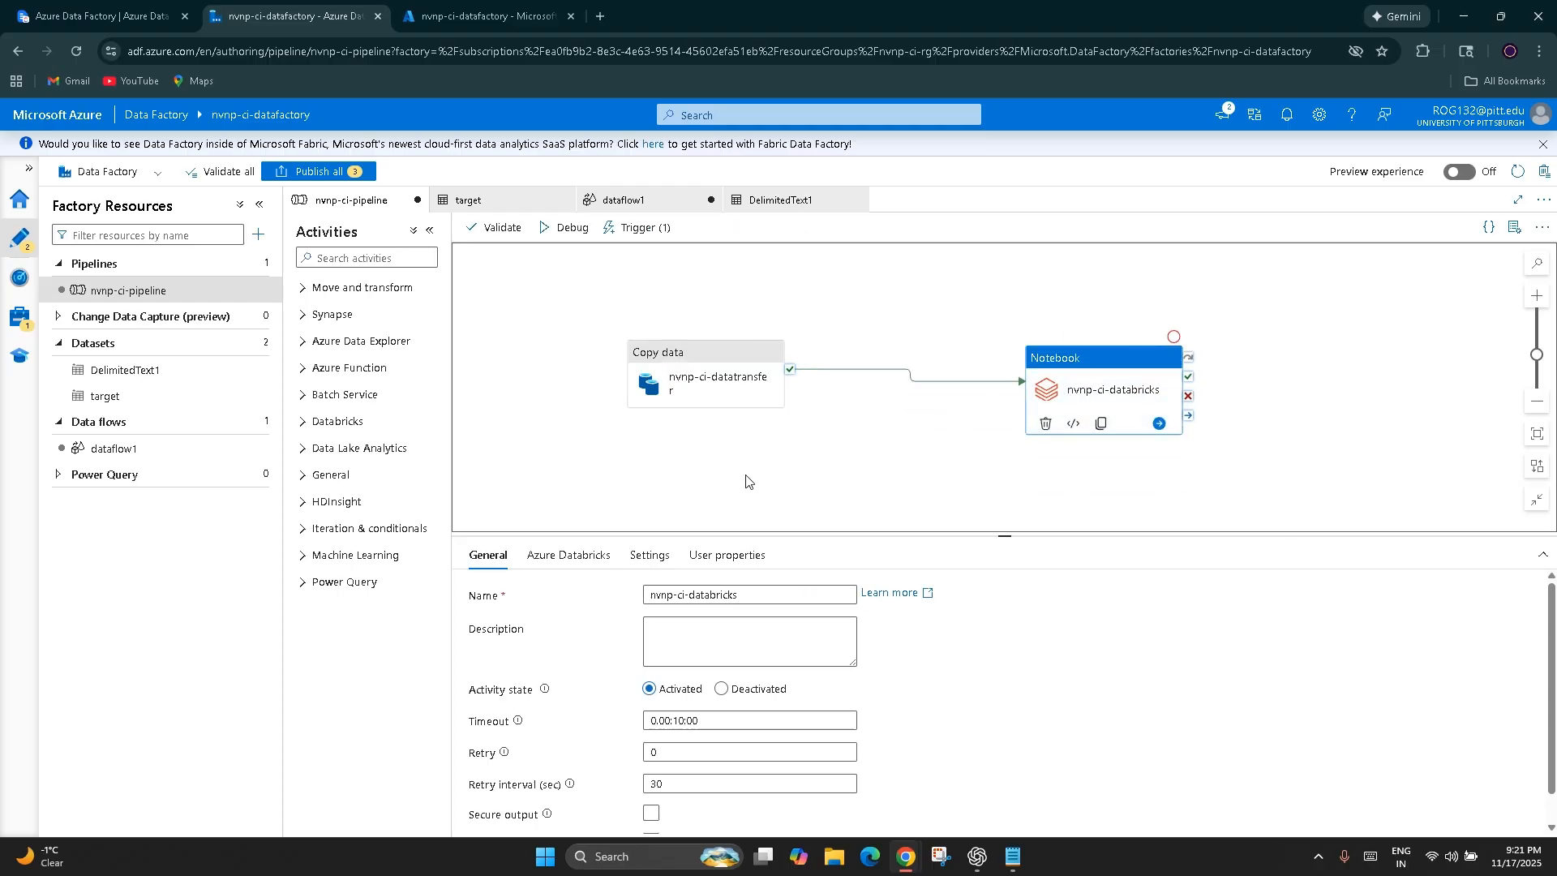
Switch to the ClickUp notes and review the activity outputs flow under "Passing values across activities"
left_click(127, 16)
left_click_drag(561, 426, 643, 442)
left_click(697, 488)
double_click(680, 425)
left_click(746, 473)
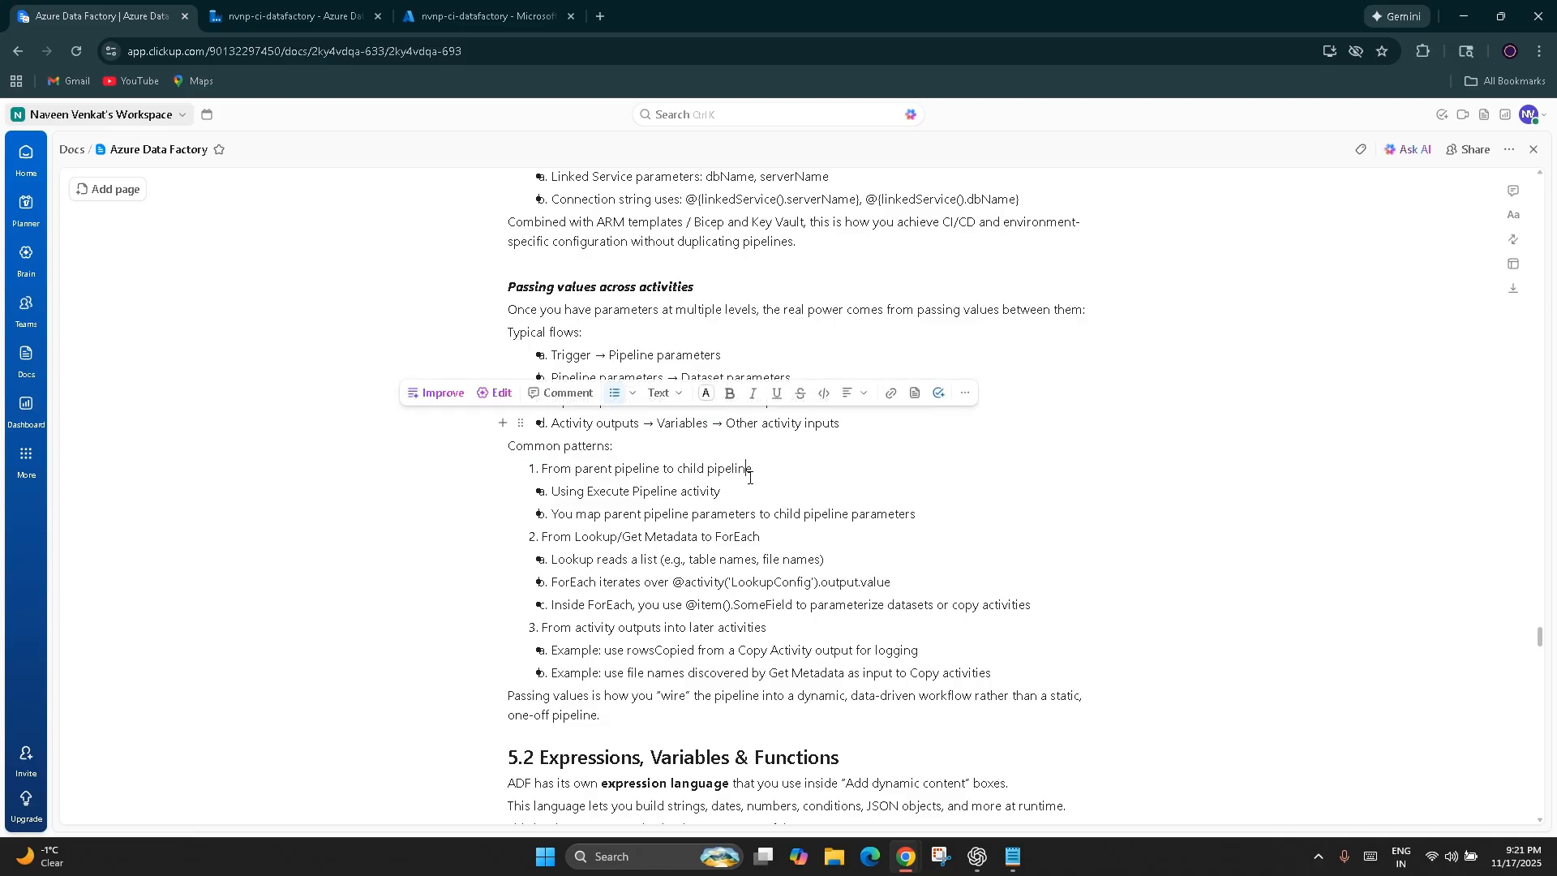
left_click_drag(863, 419, 704, 423)
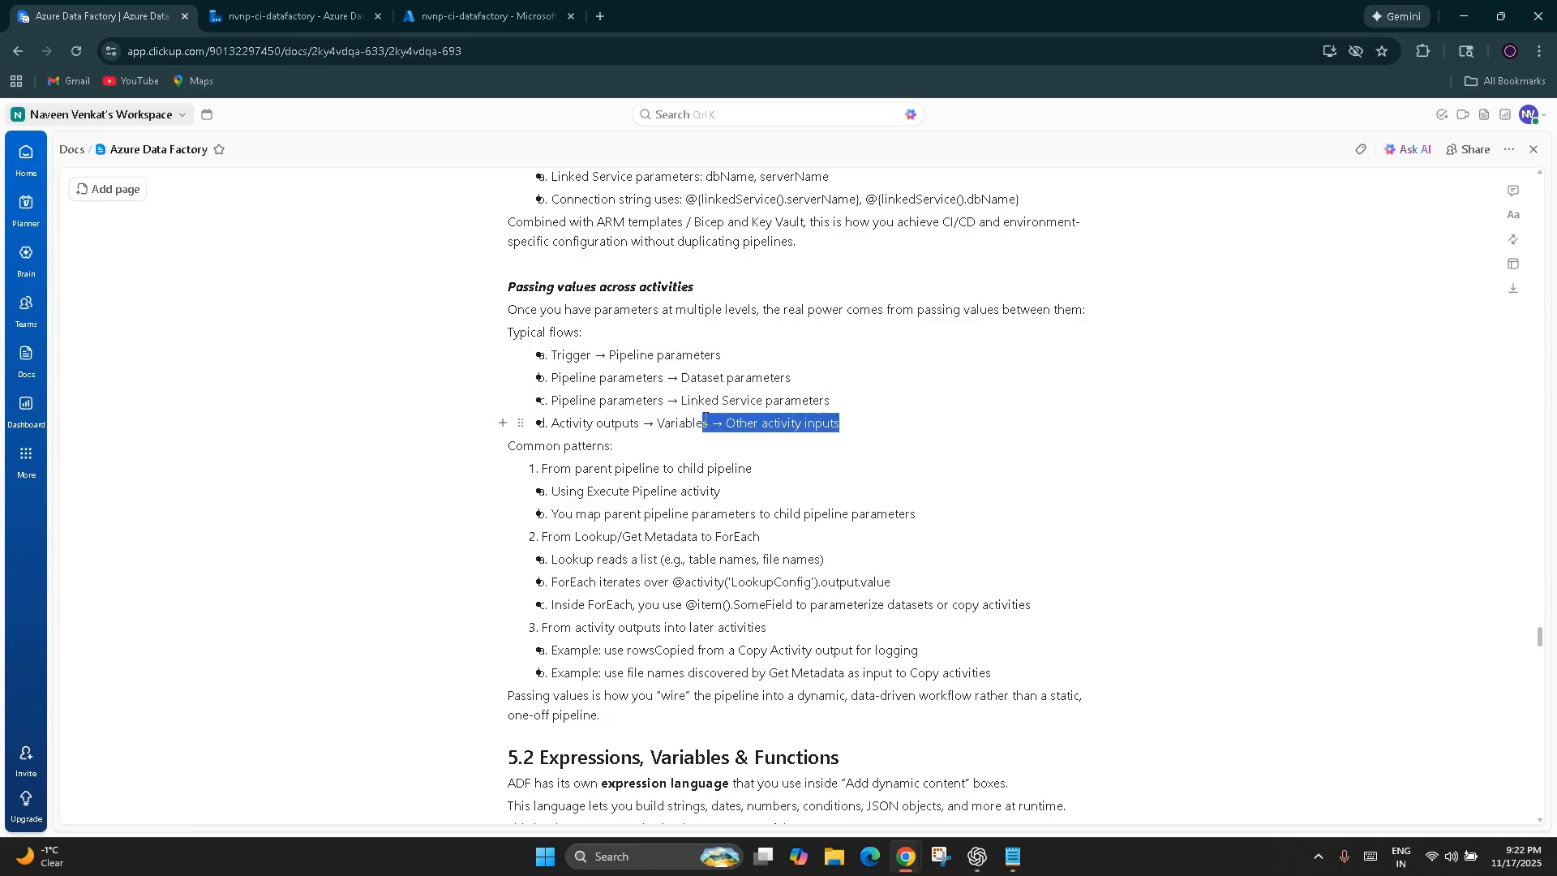
left_click(777, 526)
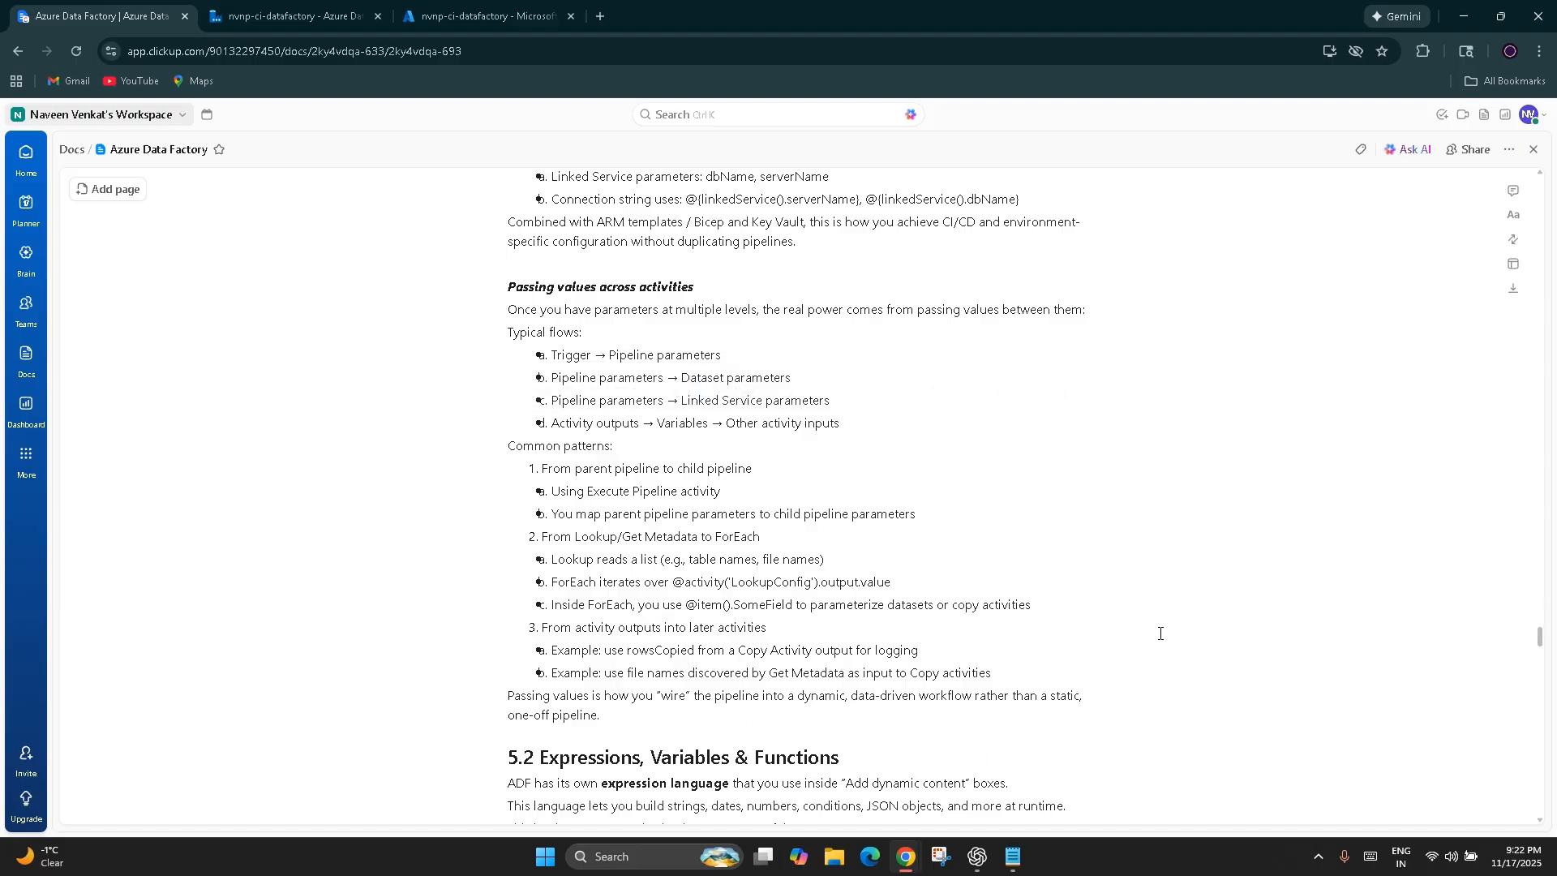
Look over section 5.2 Expressions, Variables & Functions in the notes
scroll(838, 619, "down", 5)
scroll(838, 619, "down", 3)
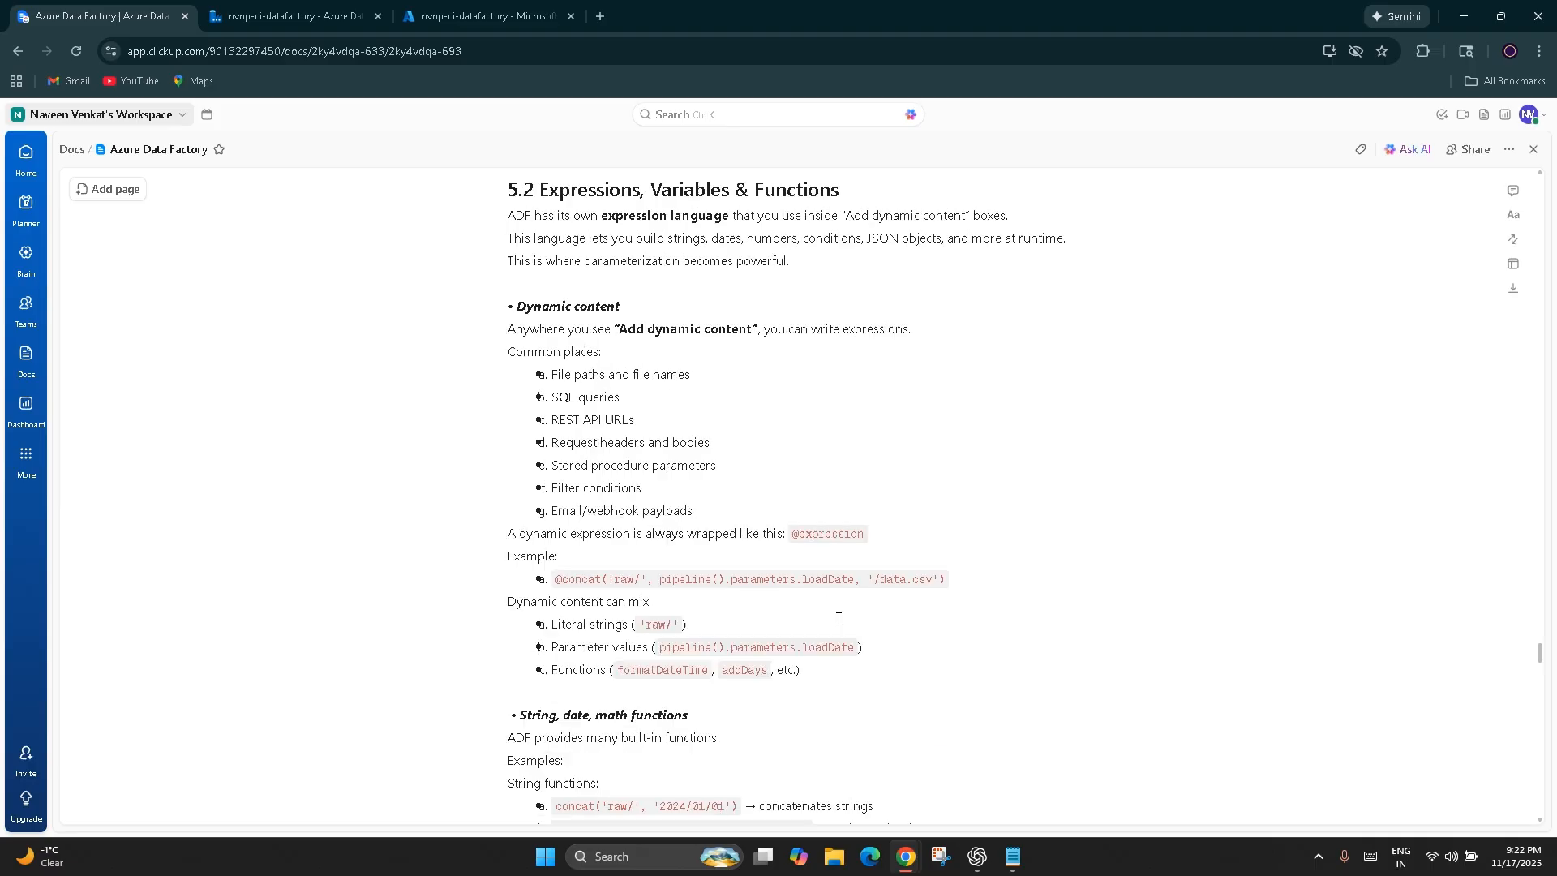
scroll(839, 619, "up", 2)
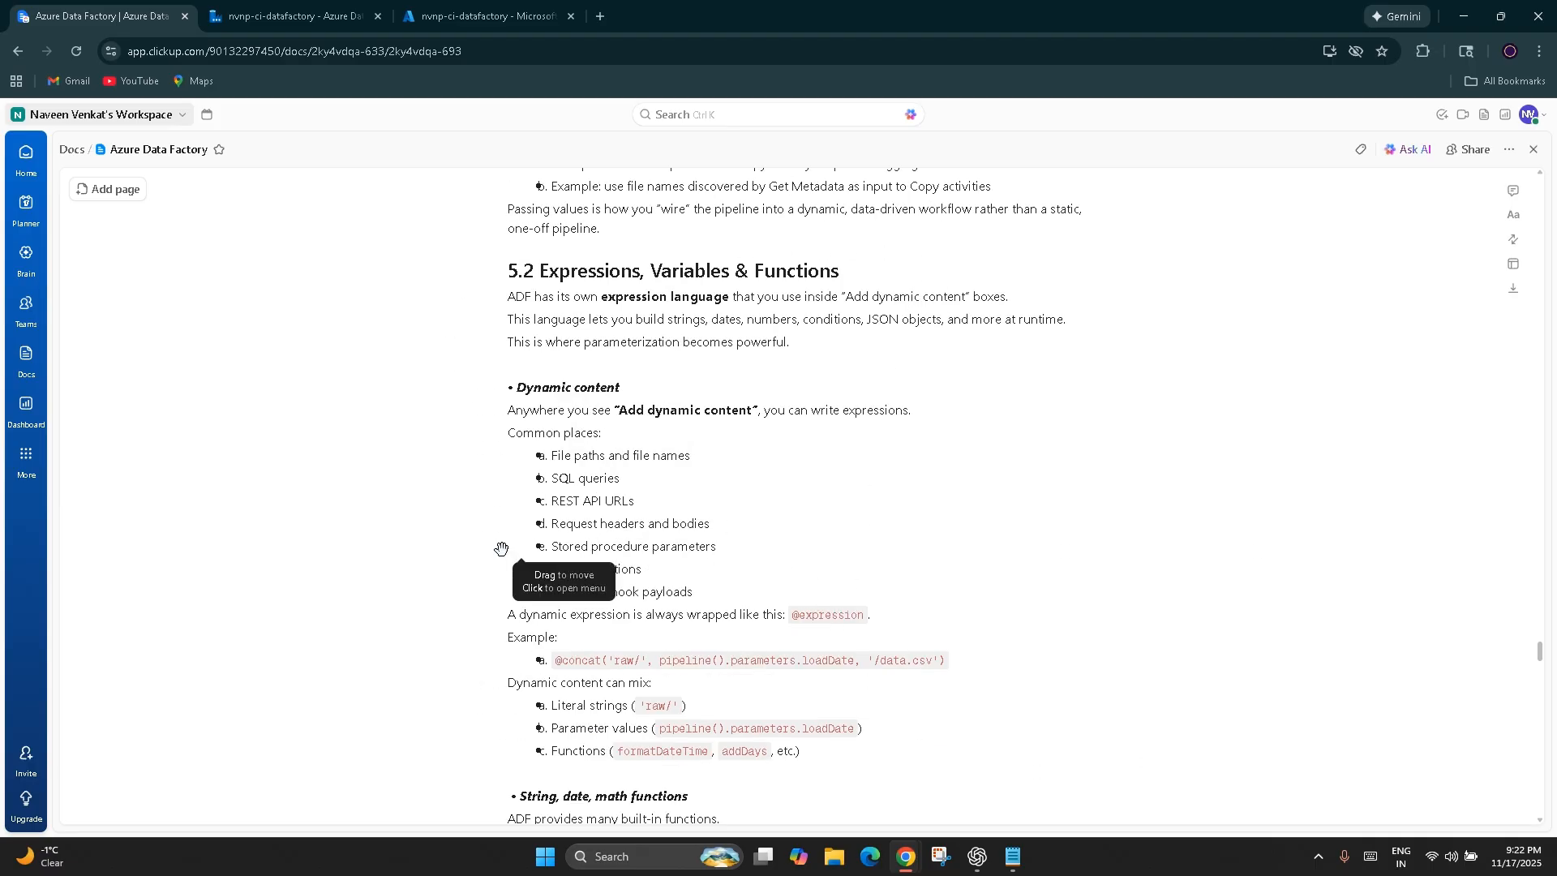
Return to Data Factory and inspect the DataSetFolderPath expression in the source settings of the nvnp-ci-datatransfer copy activity
left_click(288, 16)
left_click(713, 407)
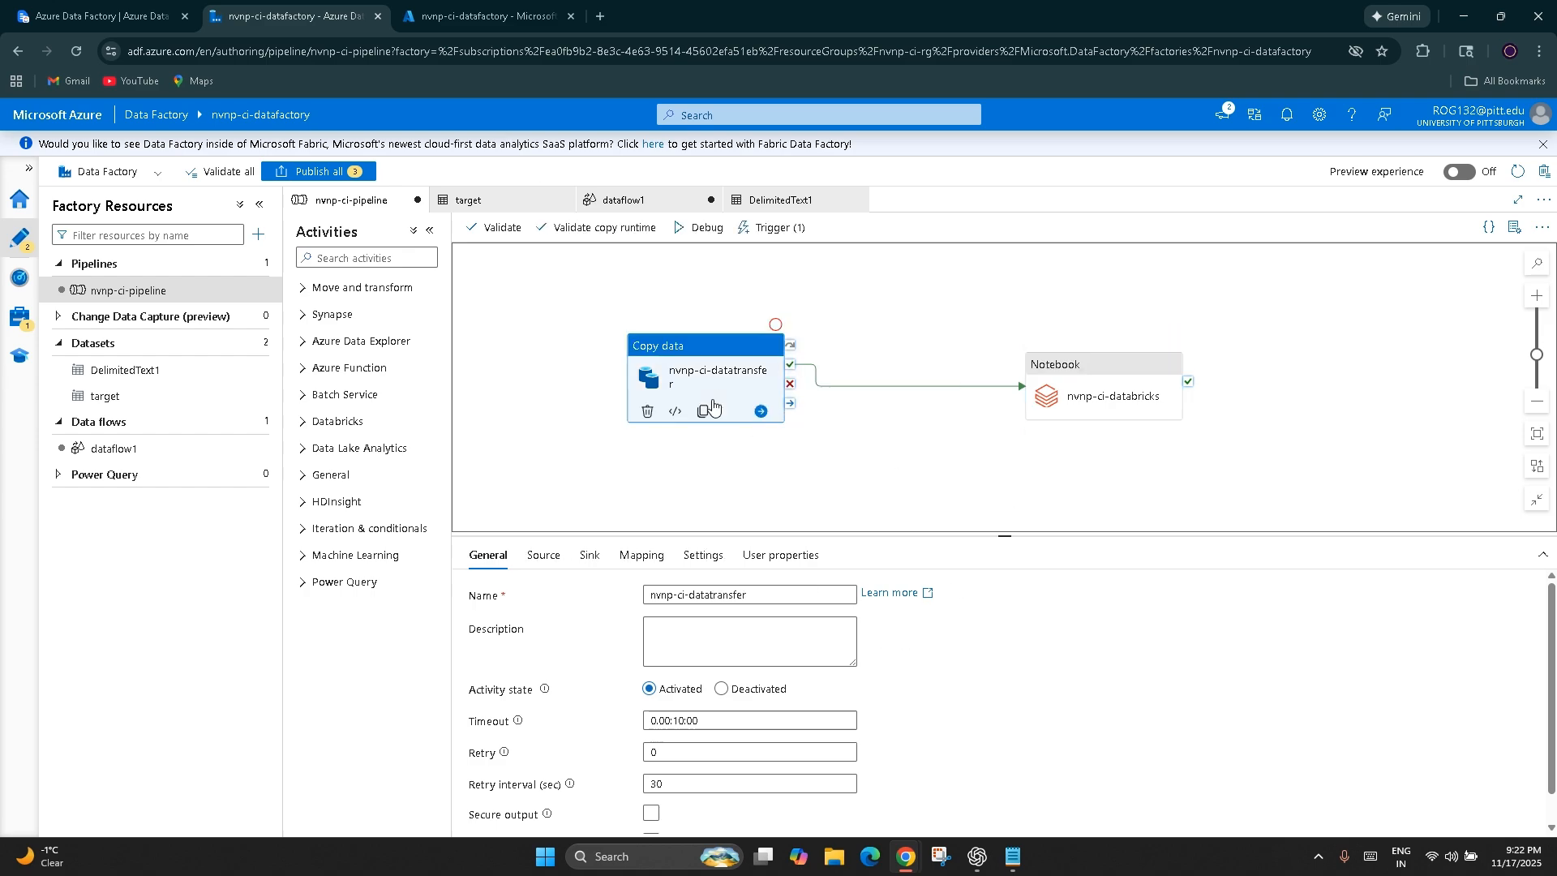
left_click(543, 554)
left_click(858, 677)
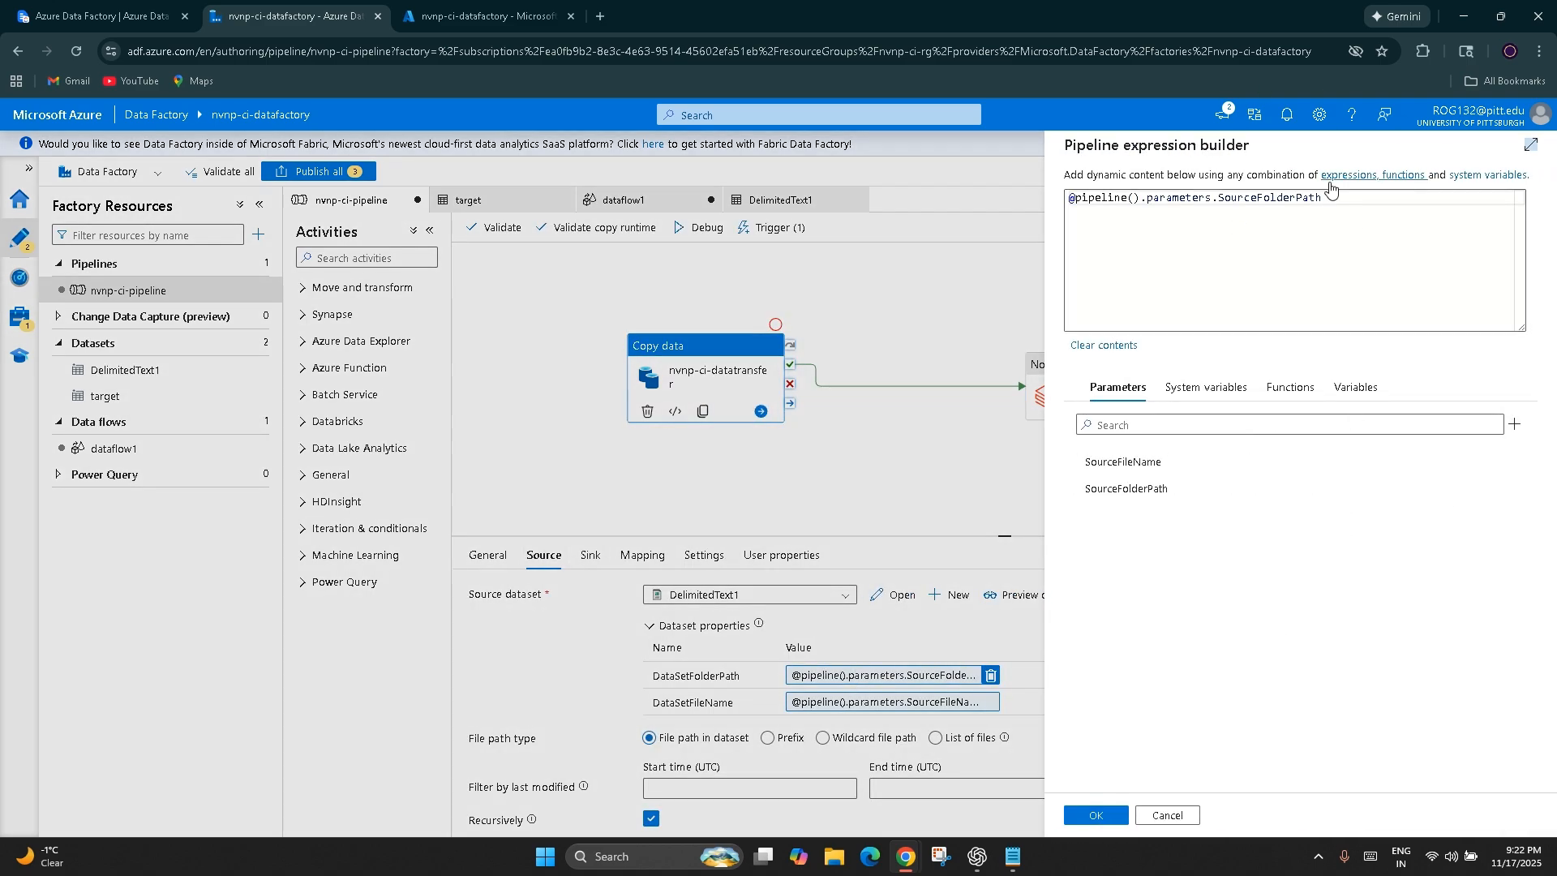
left_click_drag(1344, 202, 1066, 176)
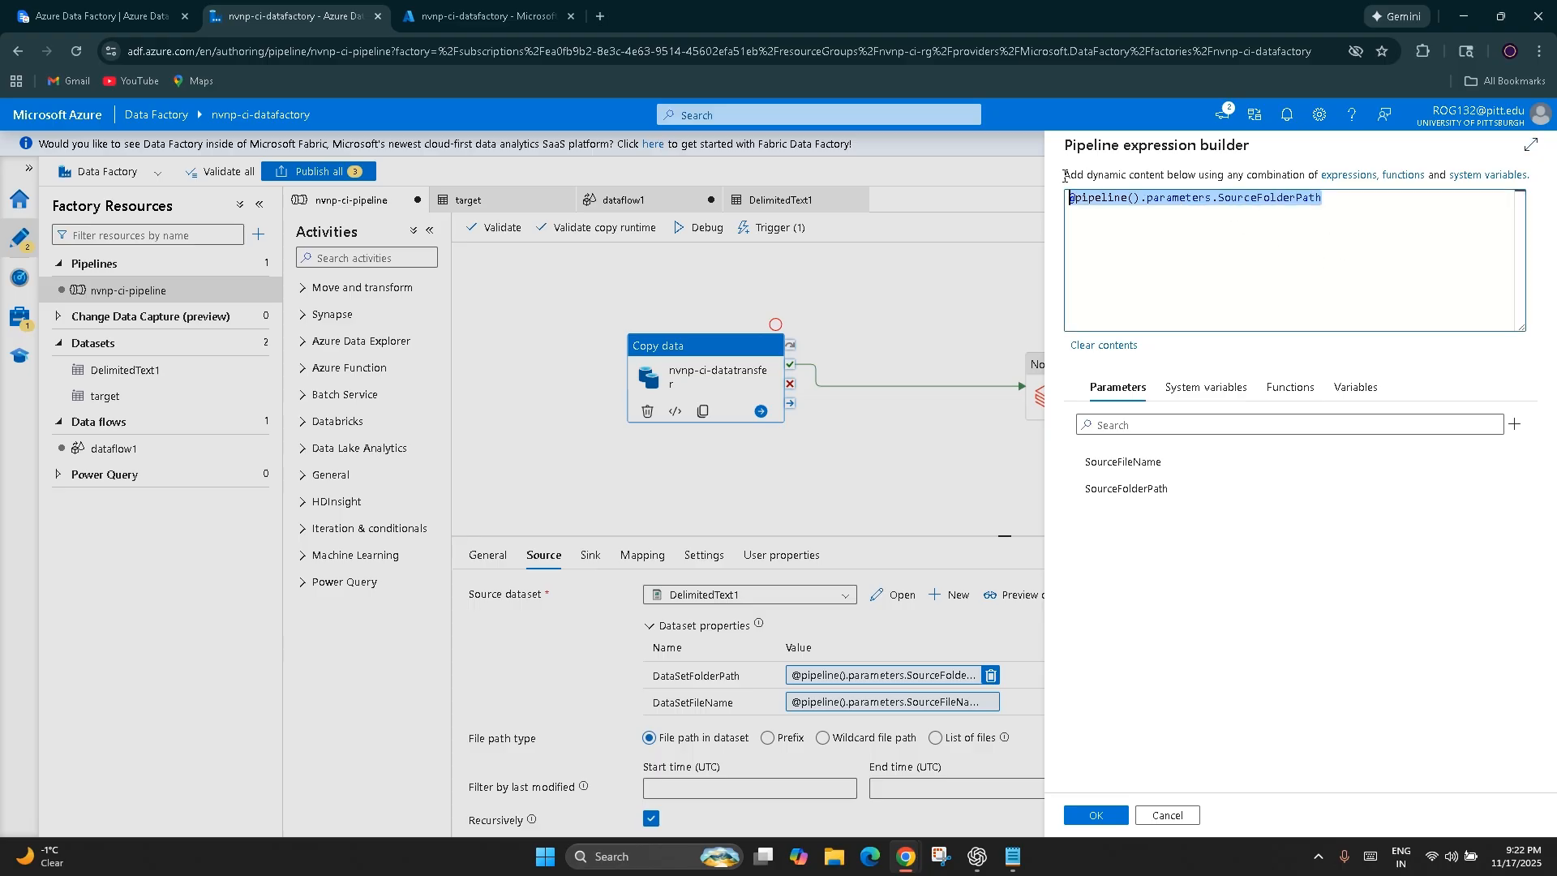
left_click(1200, 327)
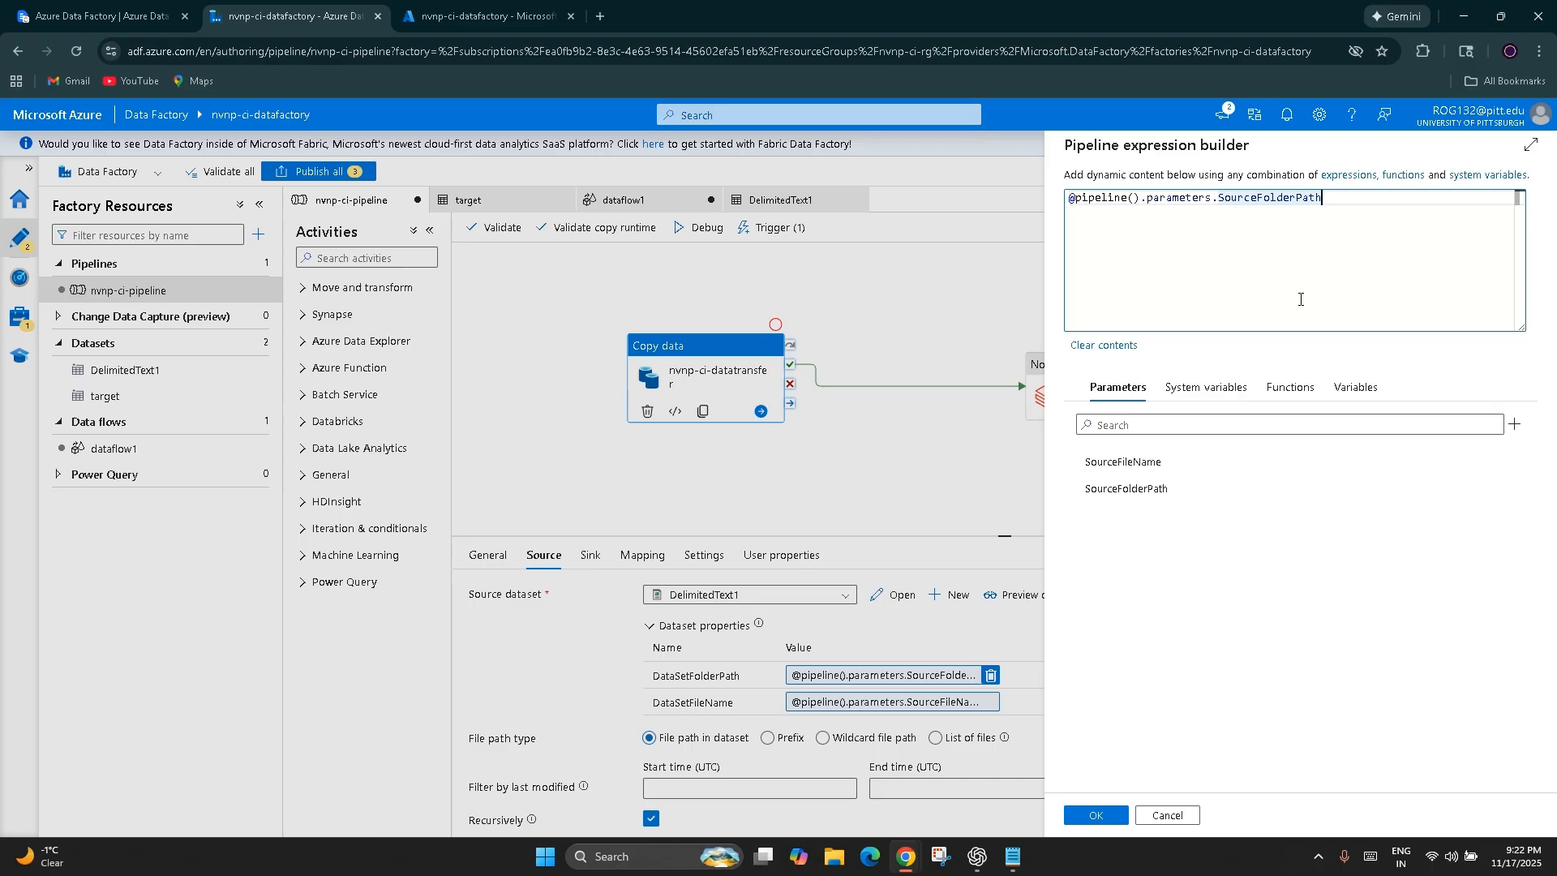
Examine the system variables, functions and variables available for the DataSetFolderPath expression, leaving the expression builder without saving
left_click(1206, 387)
left_click_drag(1355, 198, 1067, 197)
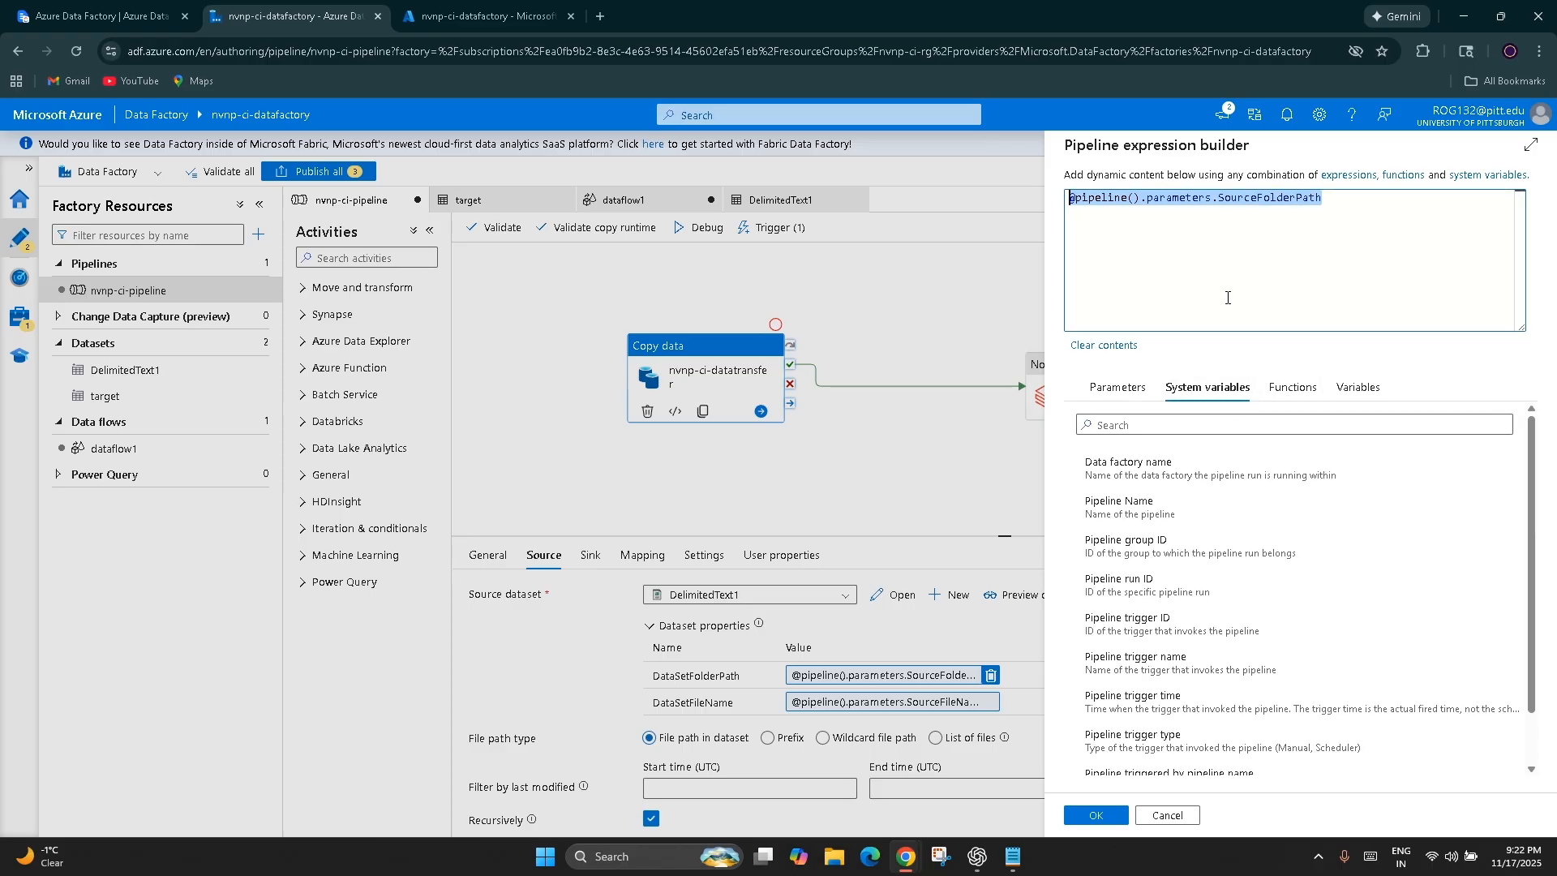
left_click(1291, 307)
left_click_drag(1331, 208, 1103, 184)
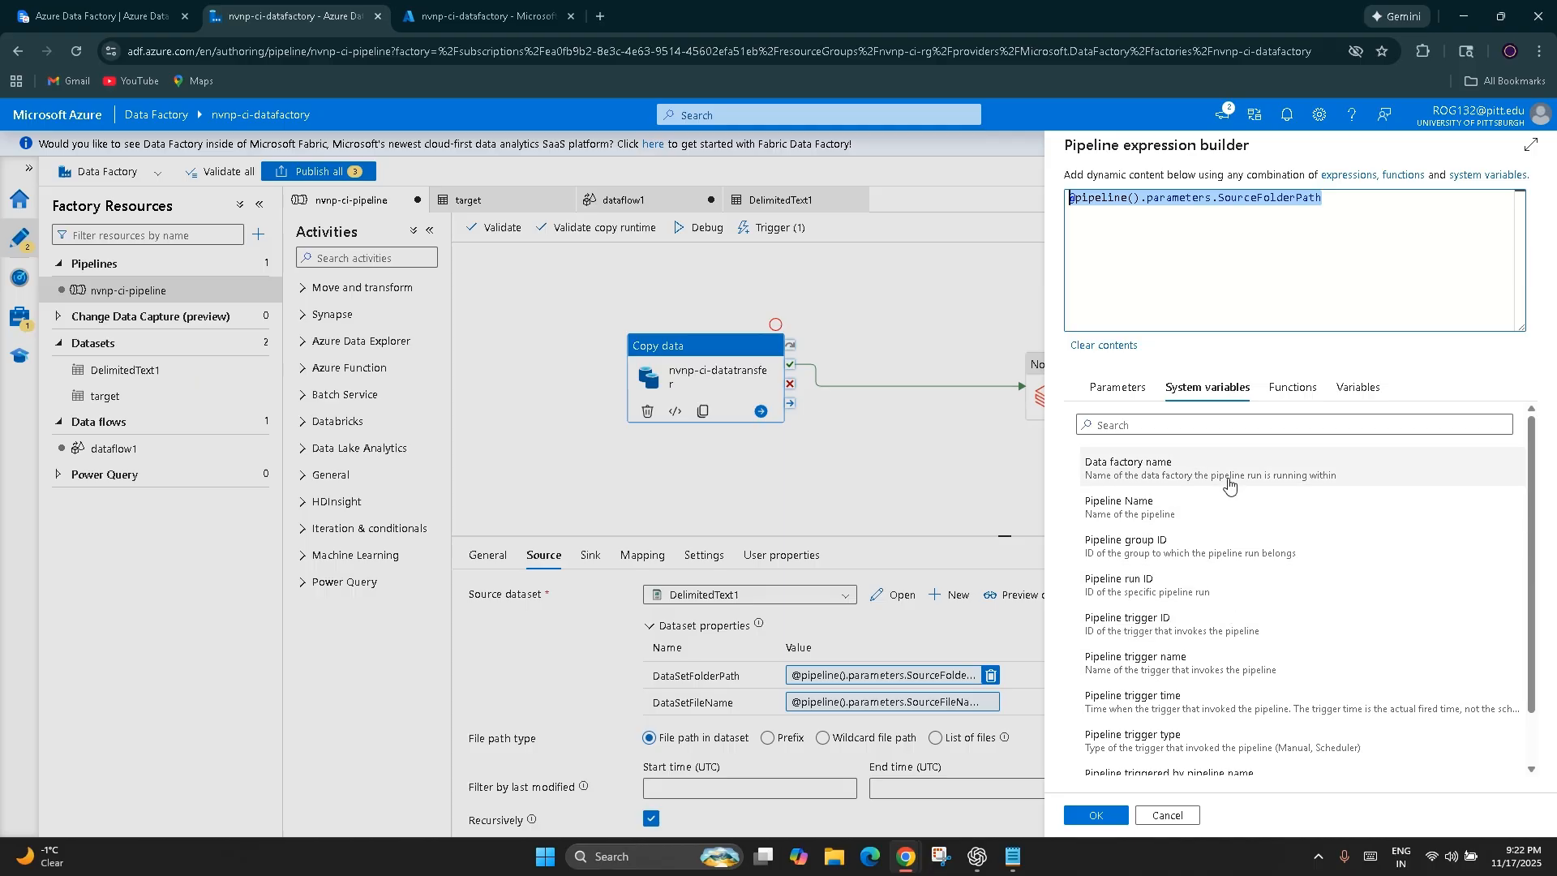
left_click(1297, 389)
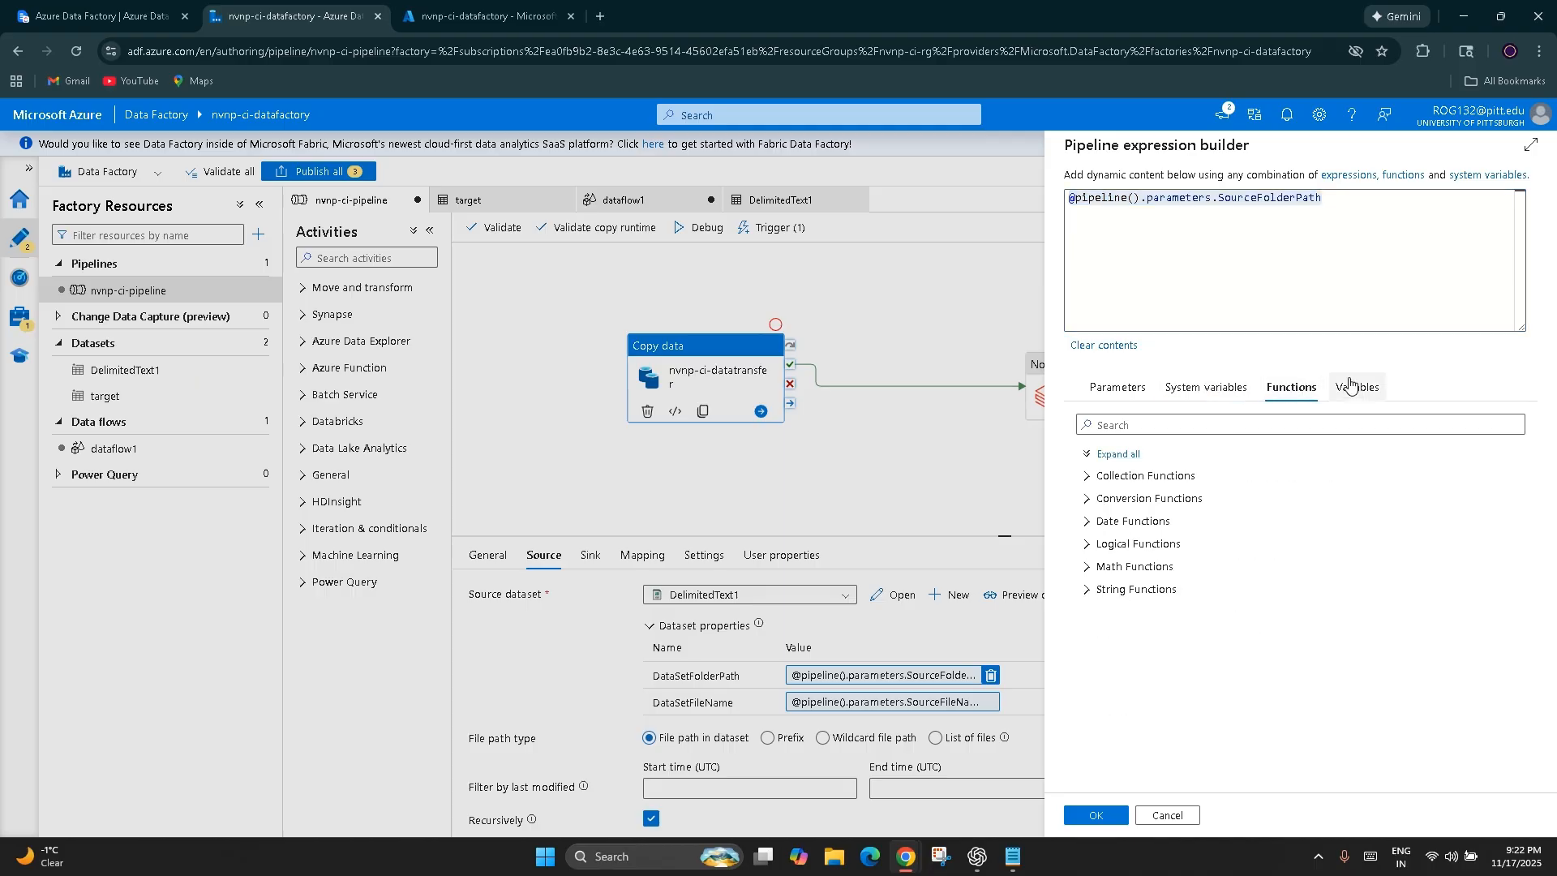
left_click(1377, 395)
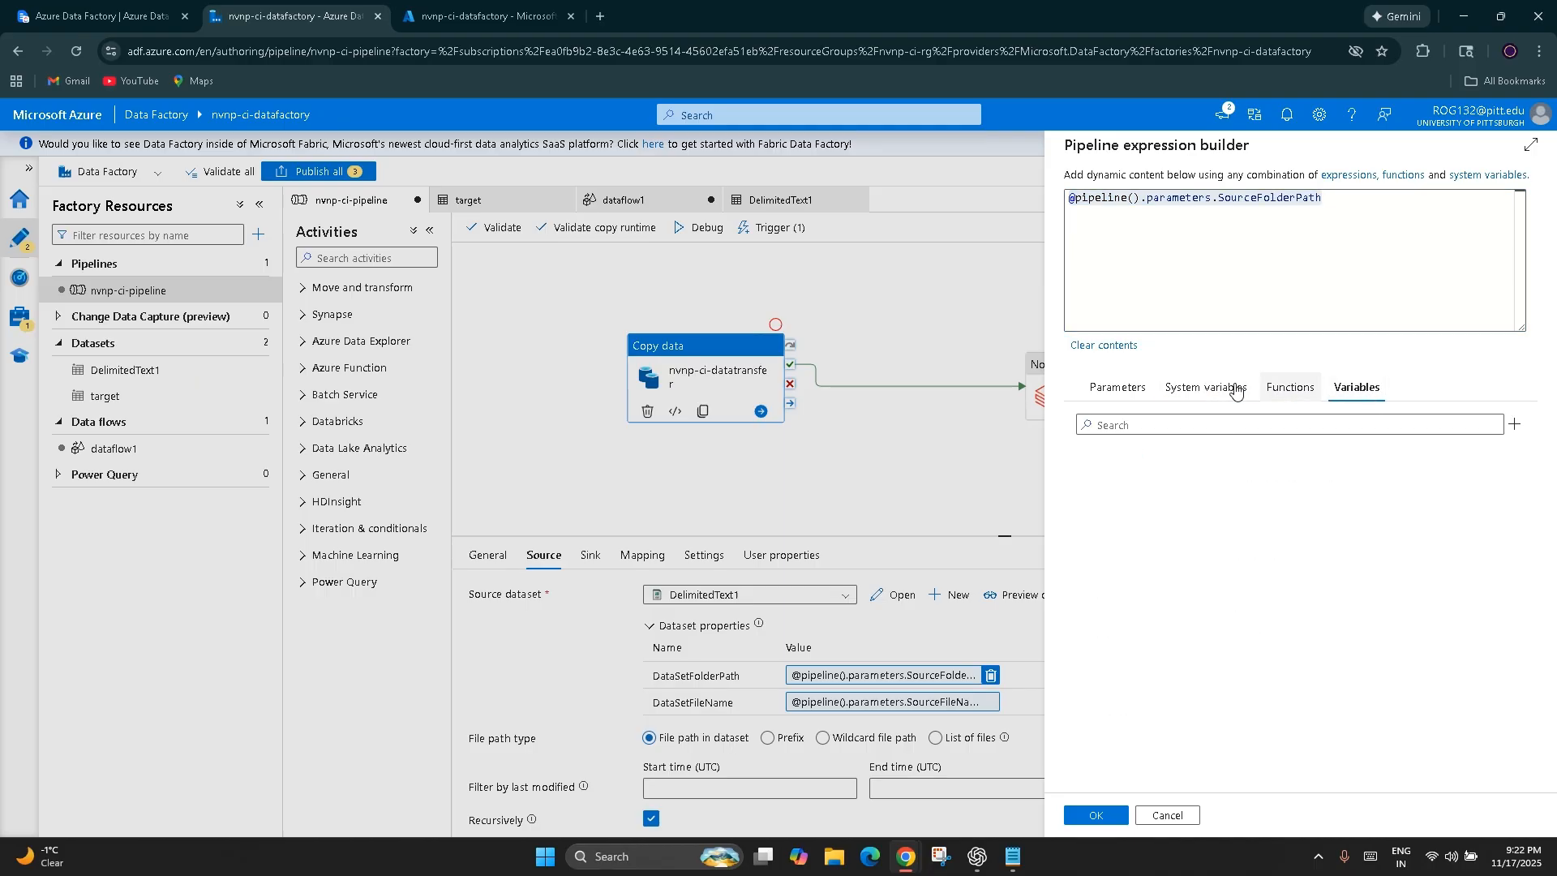
left_click(1207, 388)
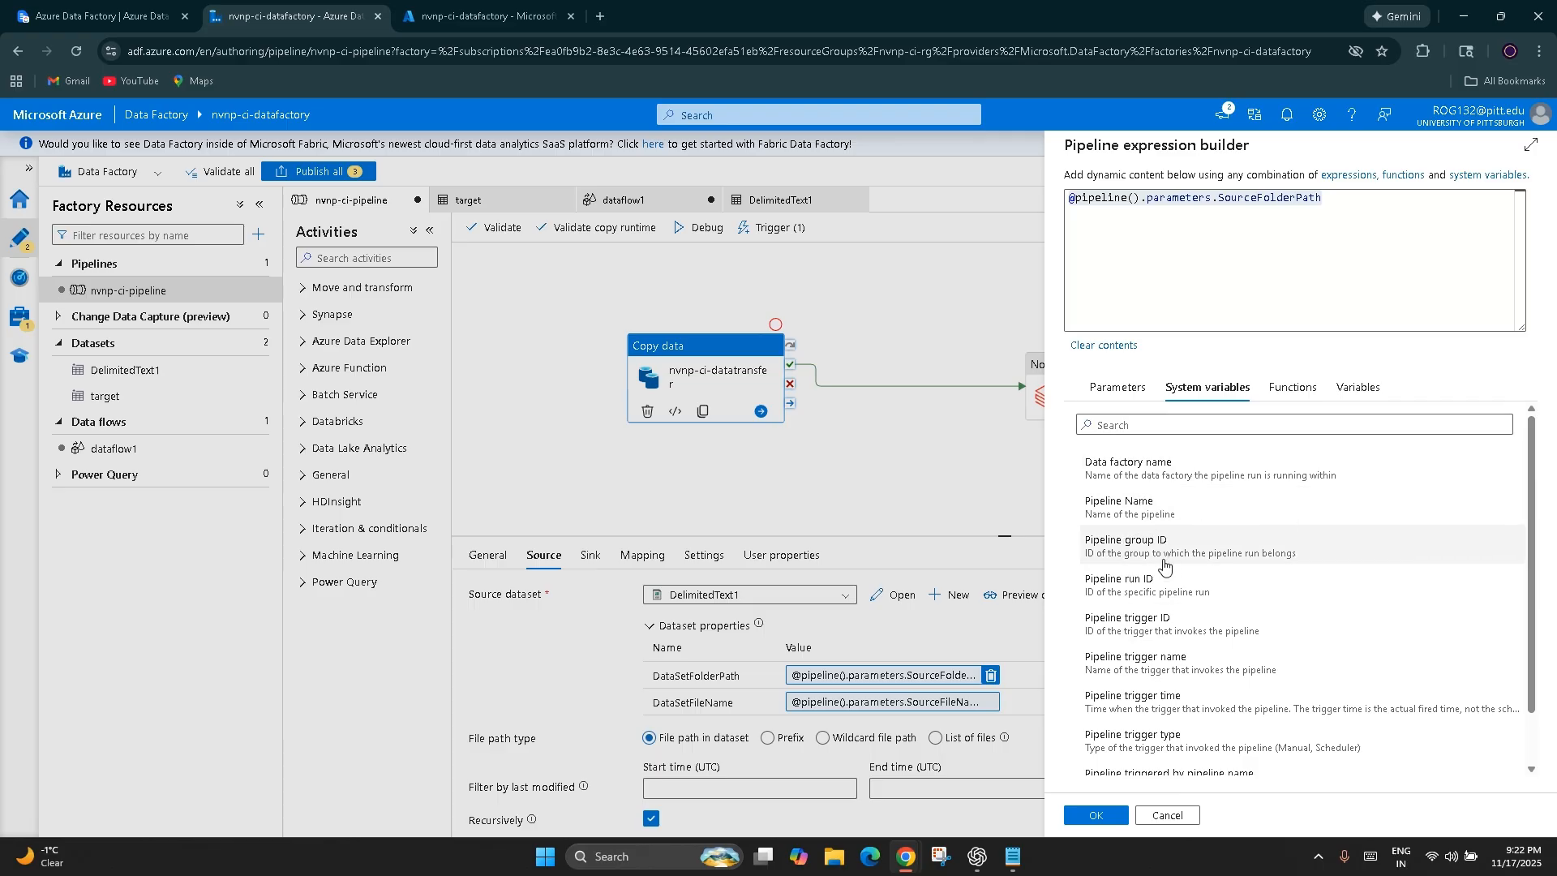
scroll(1184, 599, "down", 1)
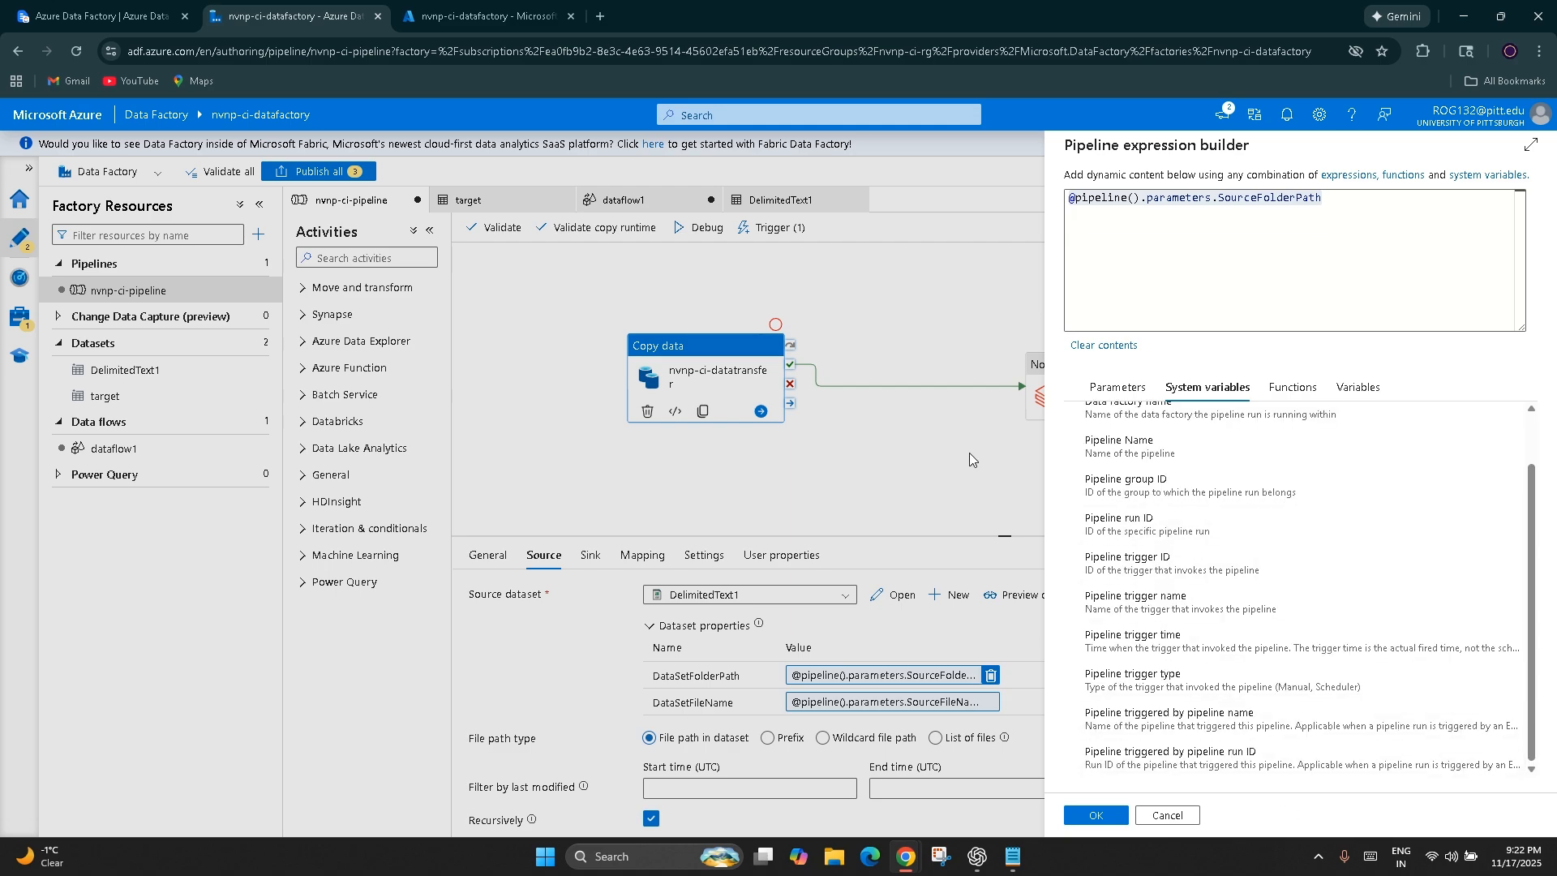
left_click(1168, 815)
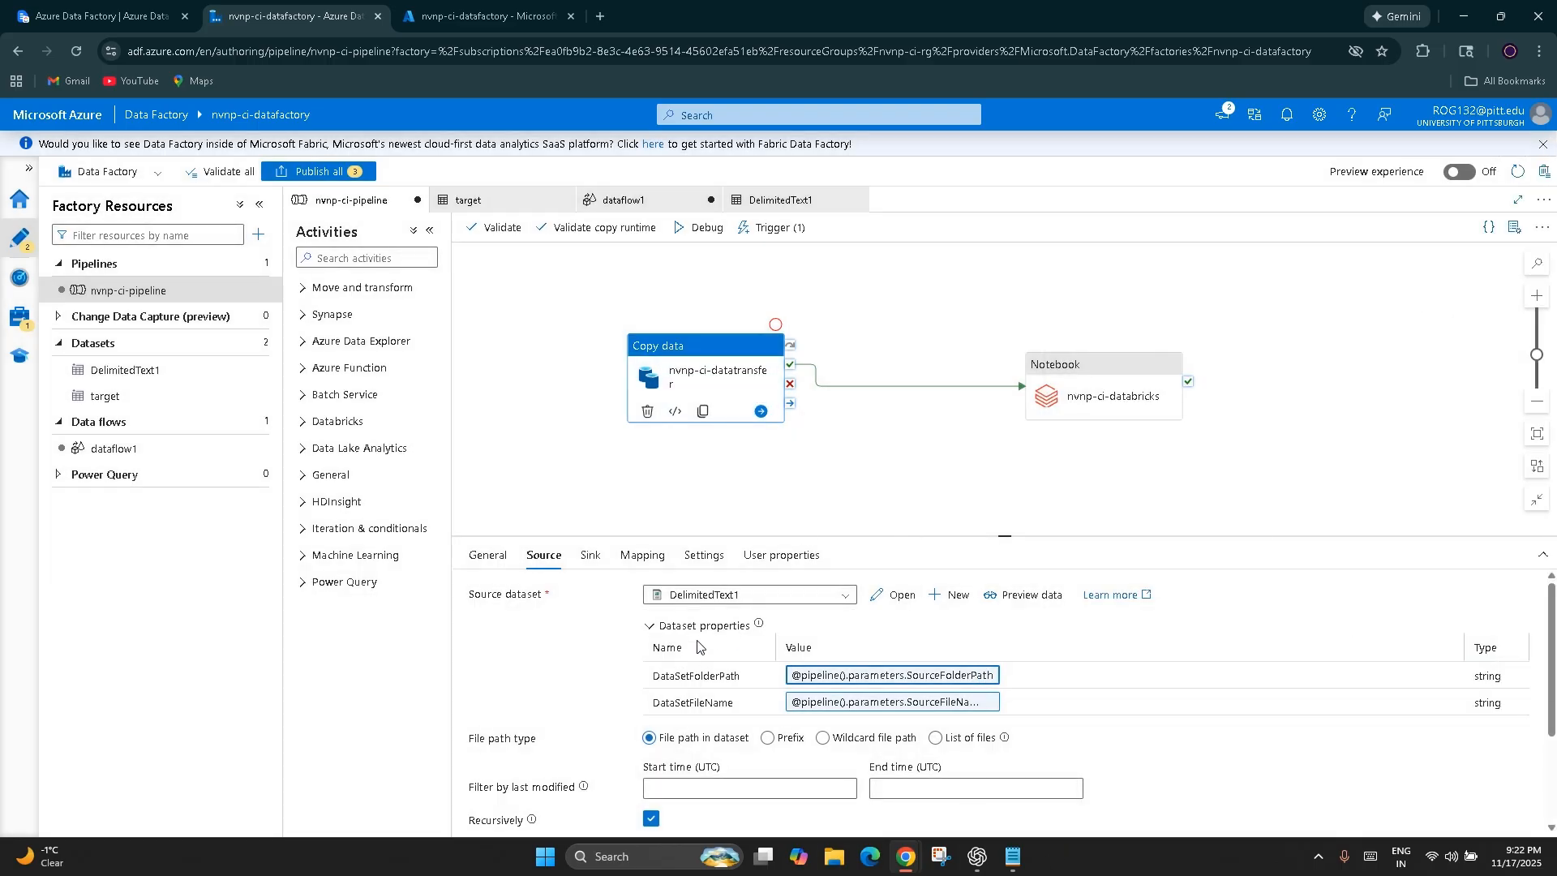
left_click(886, 688)
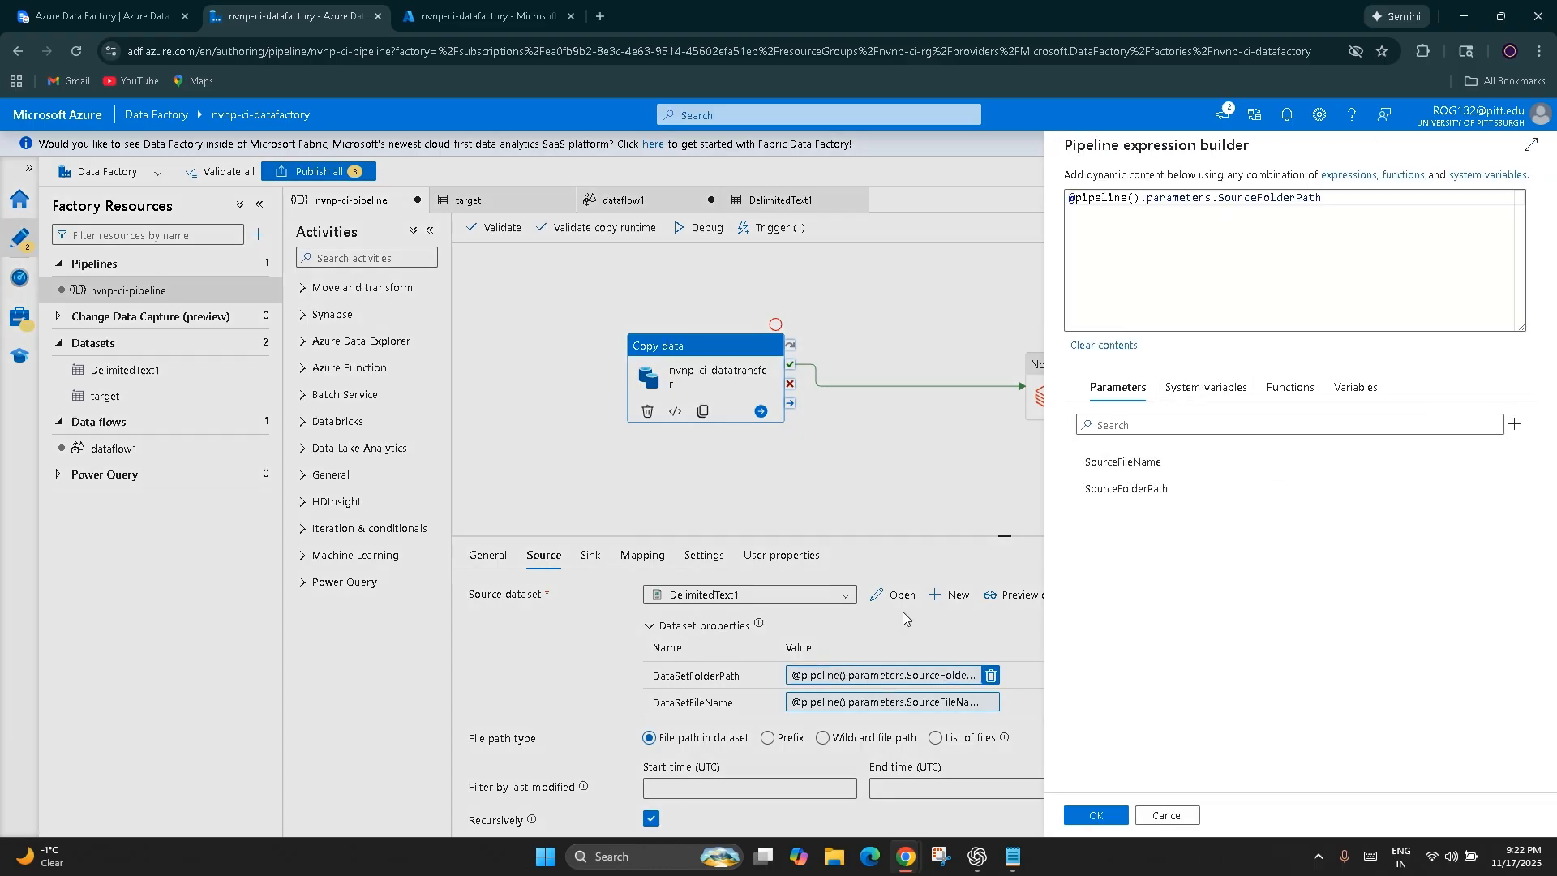
left_click(1145, 807)
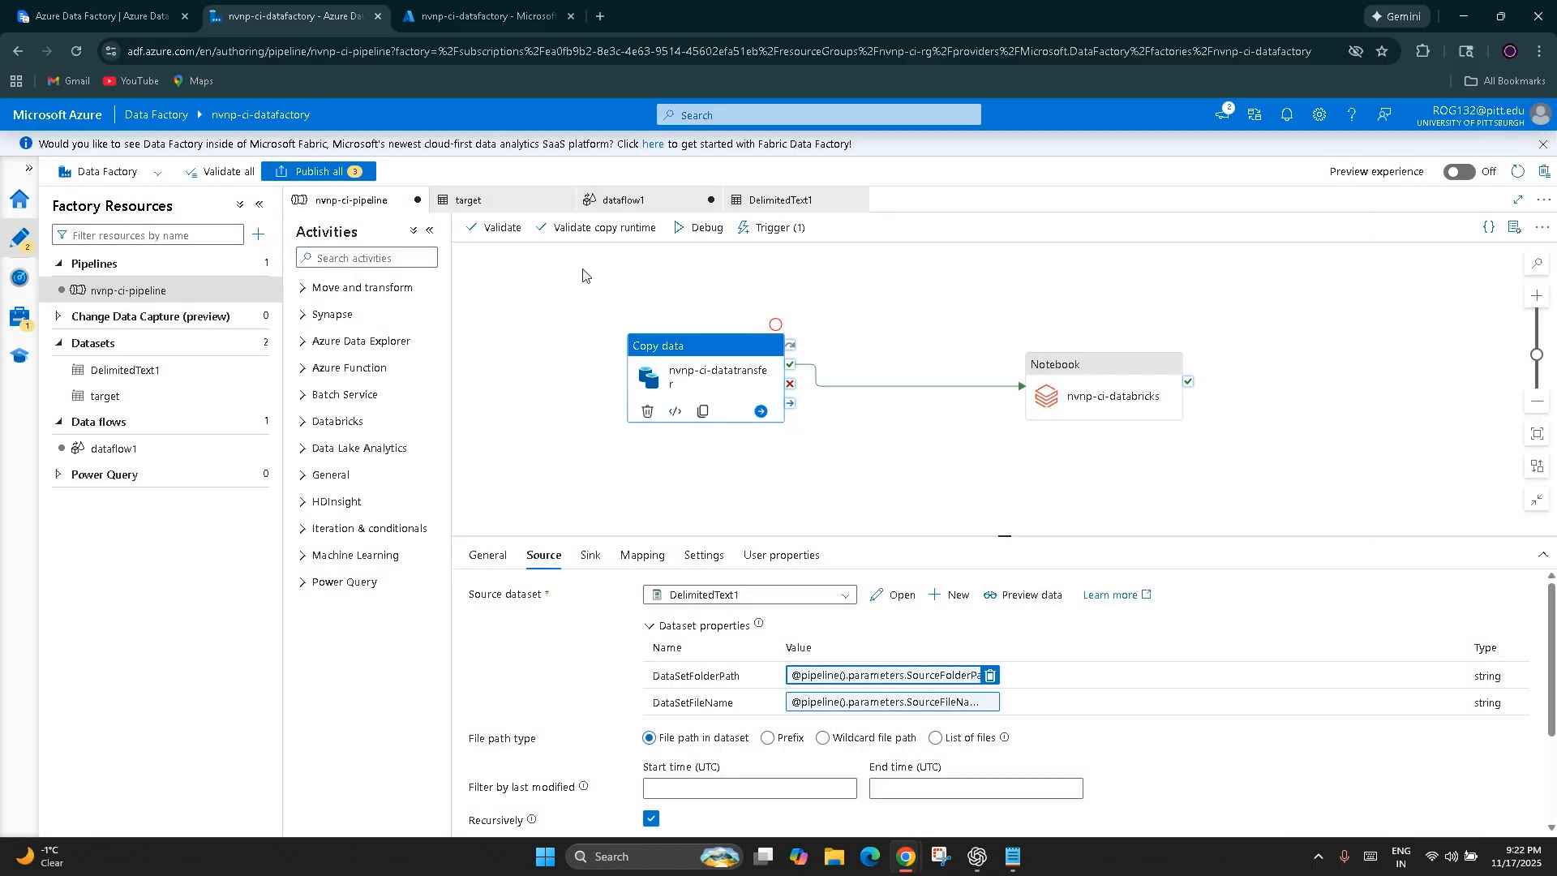
Open the DelimitedText1 dataset and check its parameters and connection settings
left_click(774, 200)
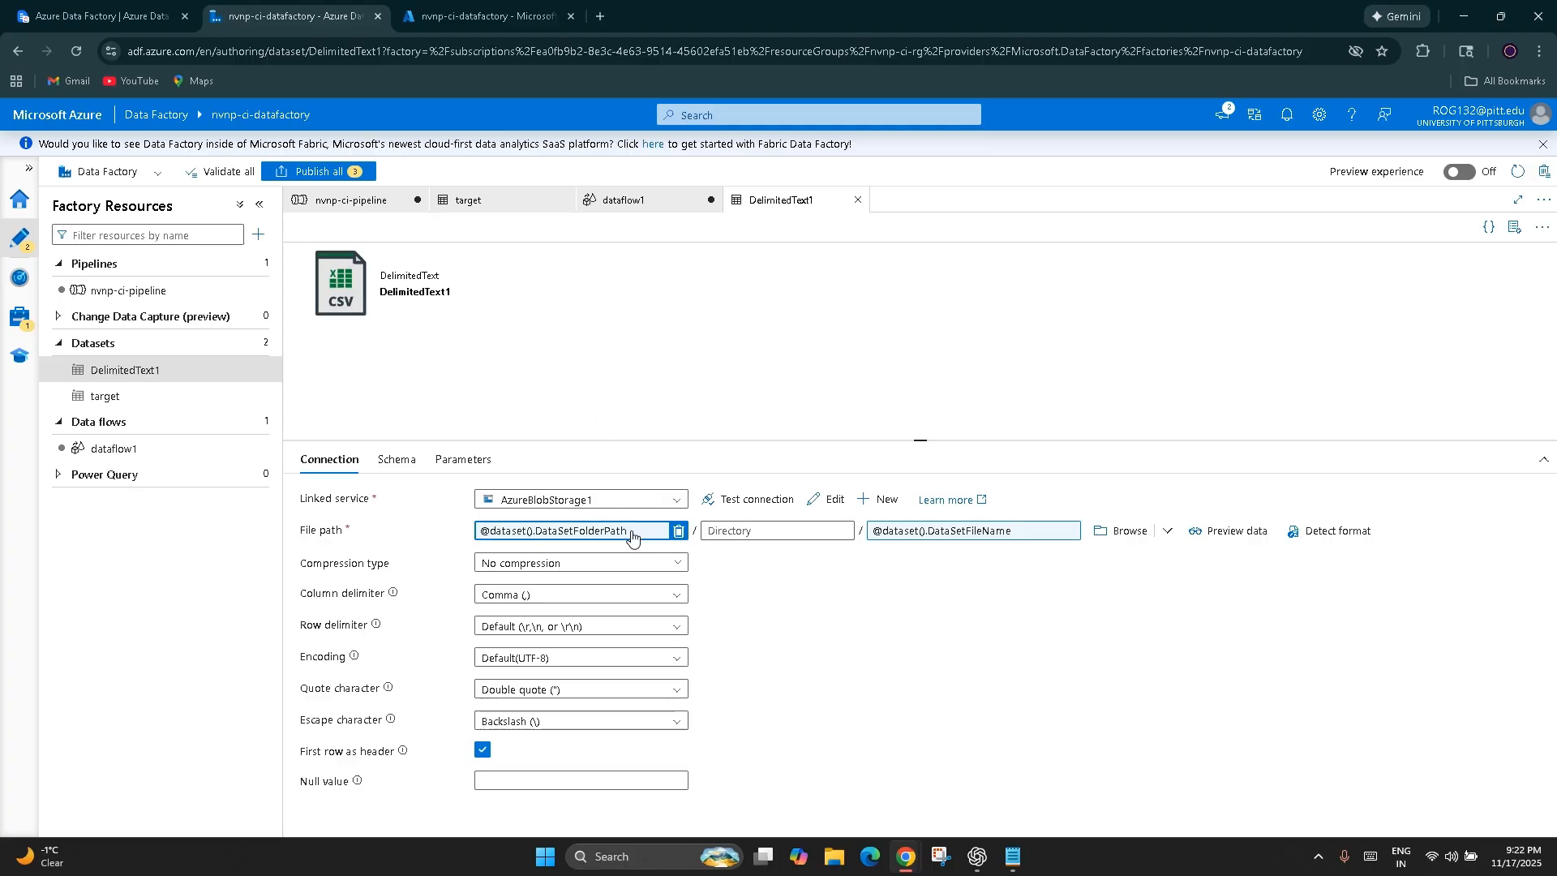
left_click(463, 459)
left_click(326, 459)
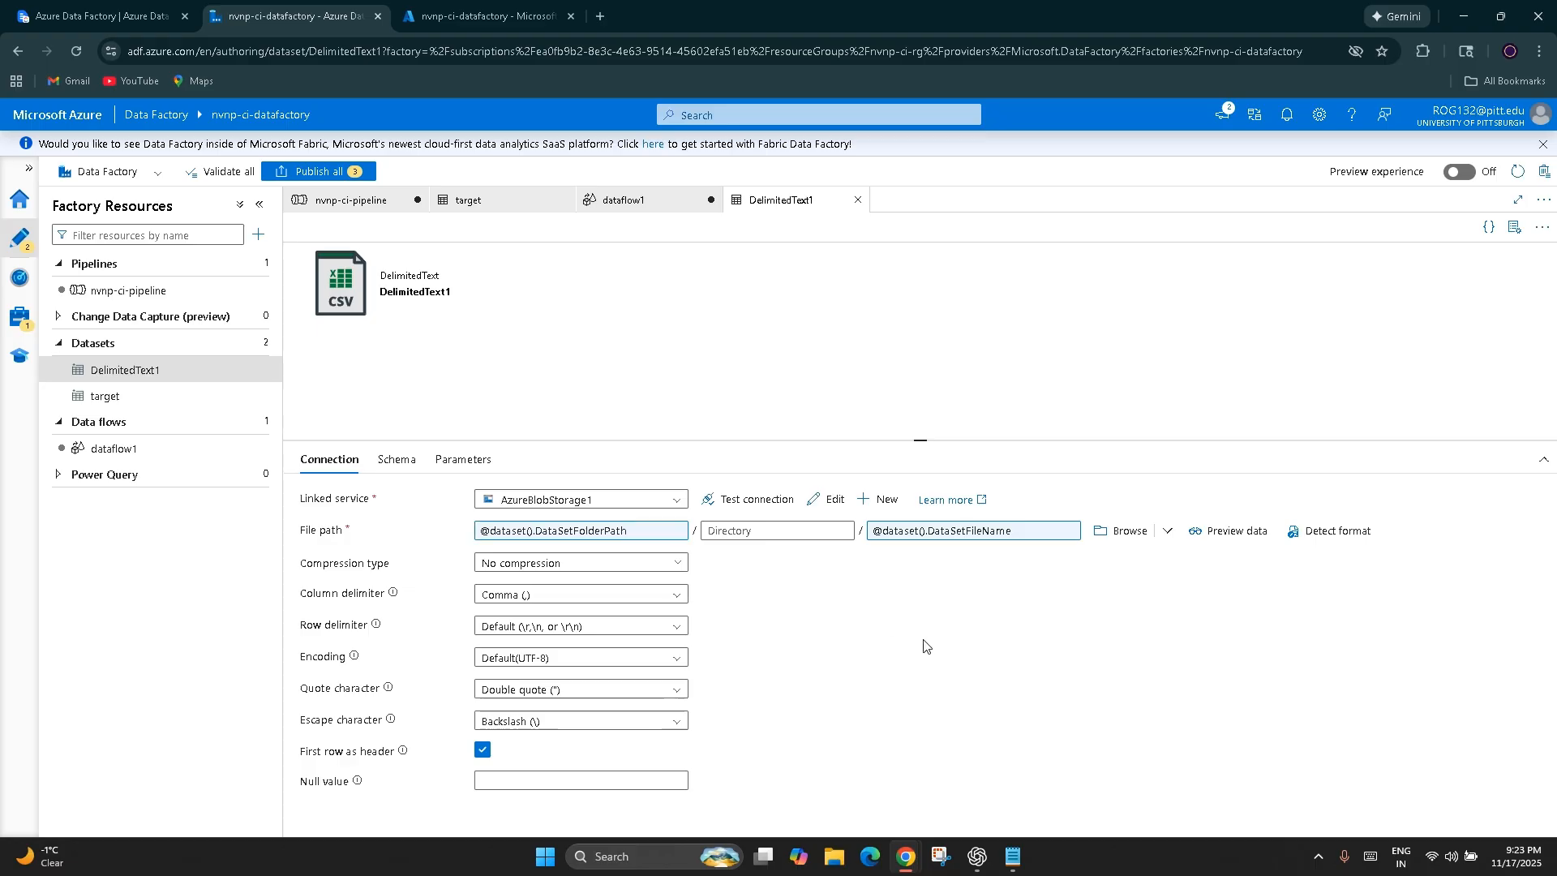
Open the expression for the dataset's file name, browse the built-in functions from collection to string, and leave without saving
left_click(988, 554)
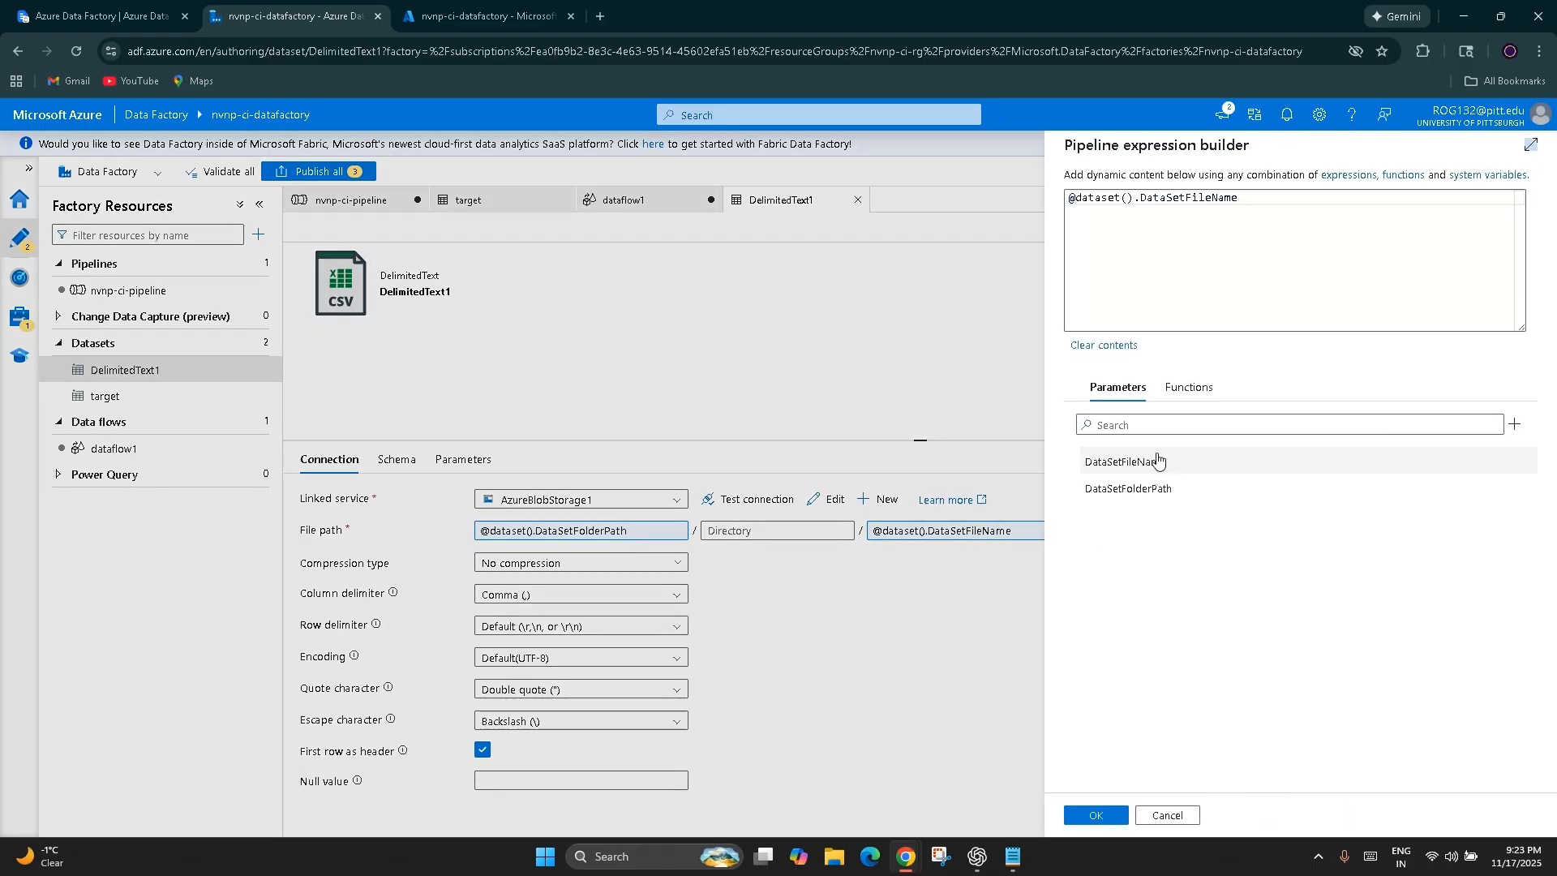
left_click(1200, 397)
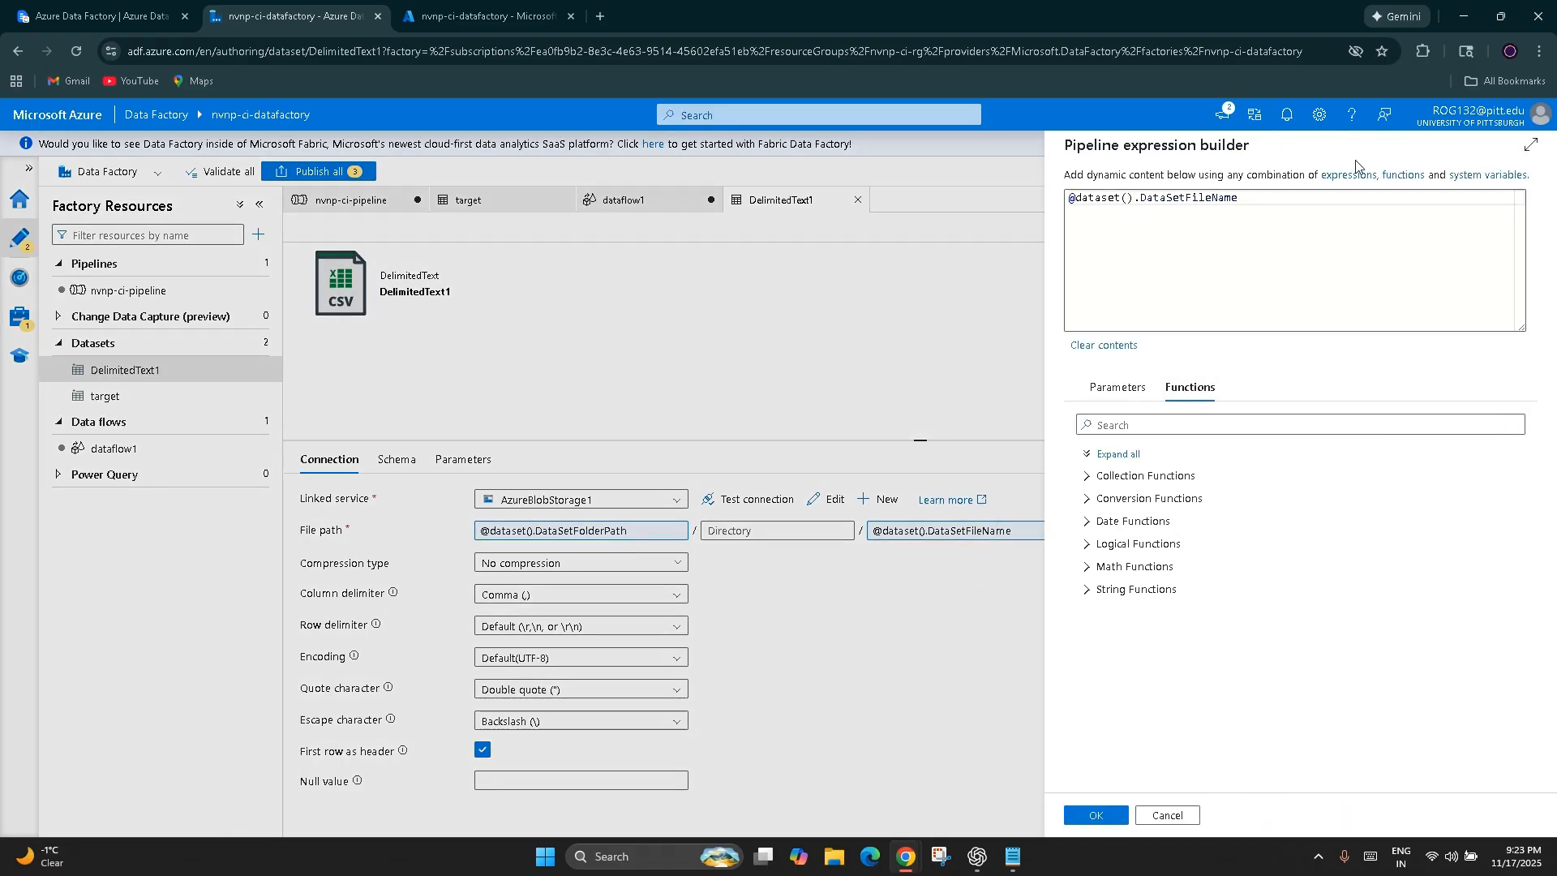
left_click(1088, 480)
scroll(1176, 487, "down", 2)
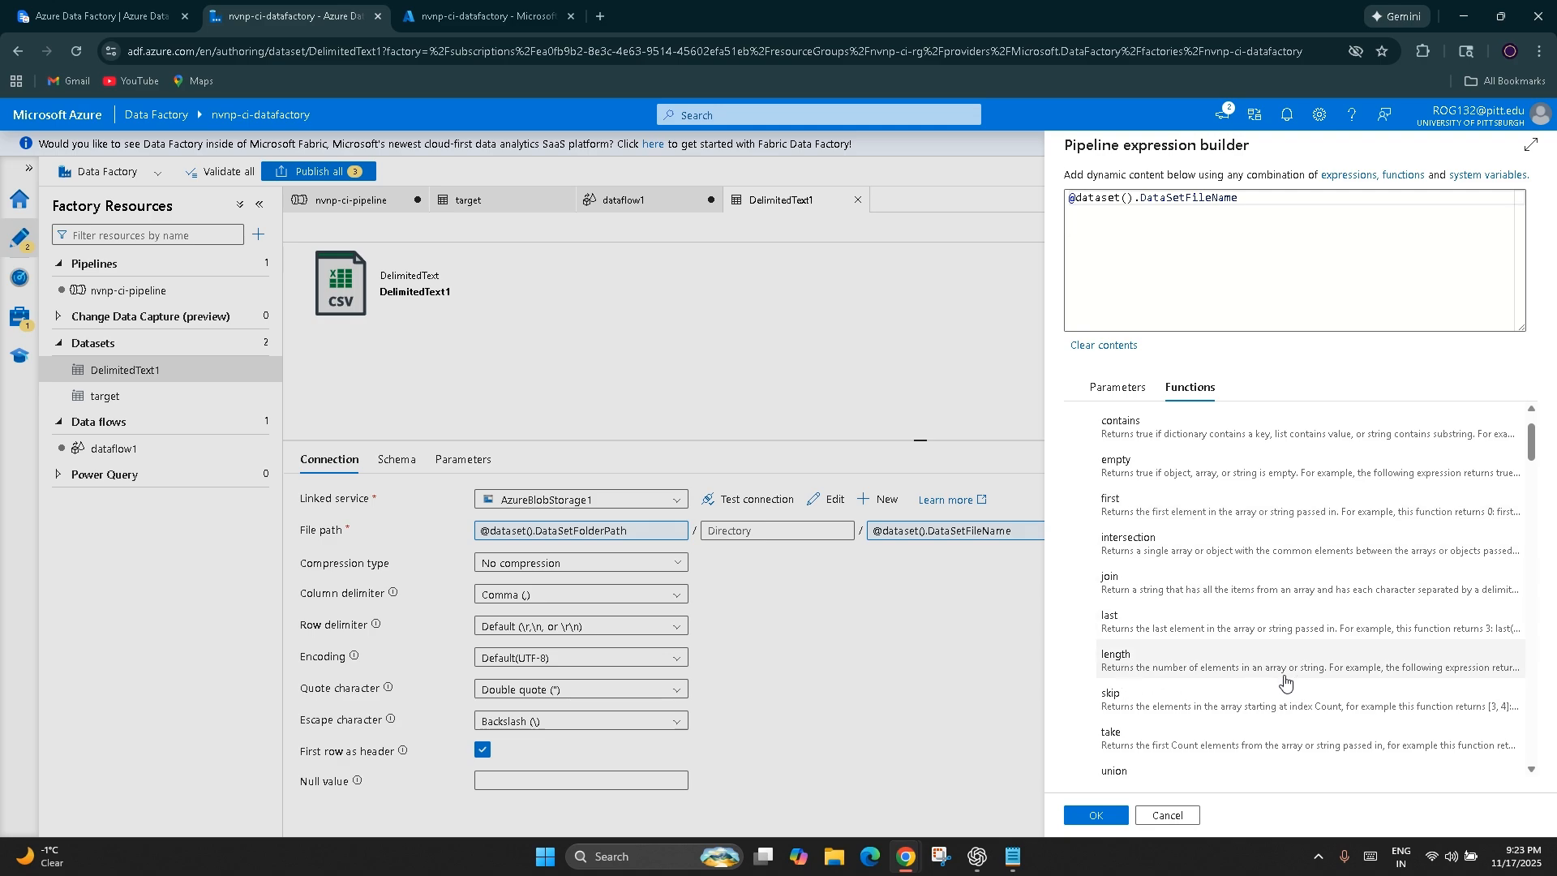
scroll(1492, 680, "down", 1)
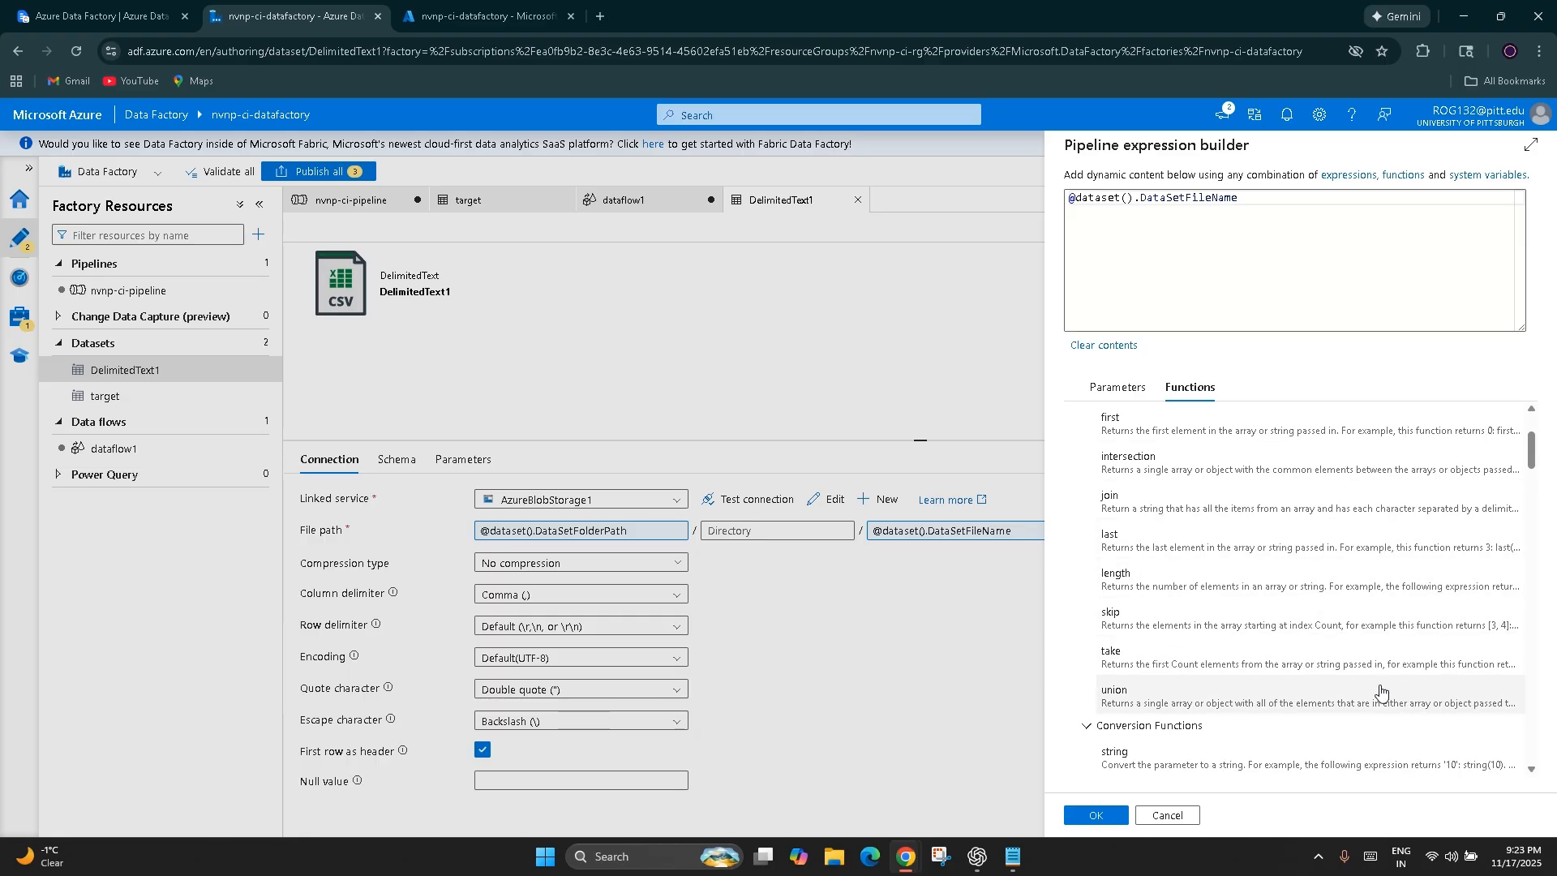
scroll(1277, 696, "down", 3)
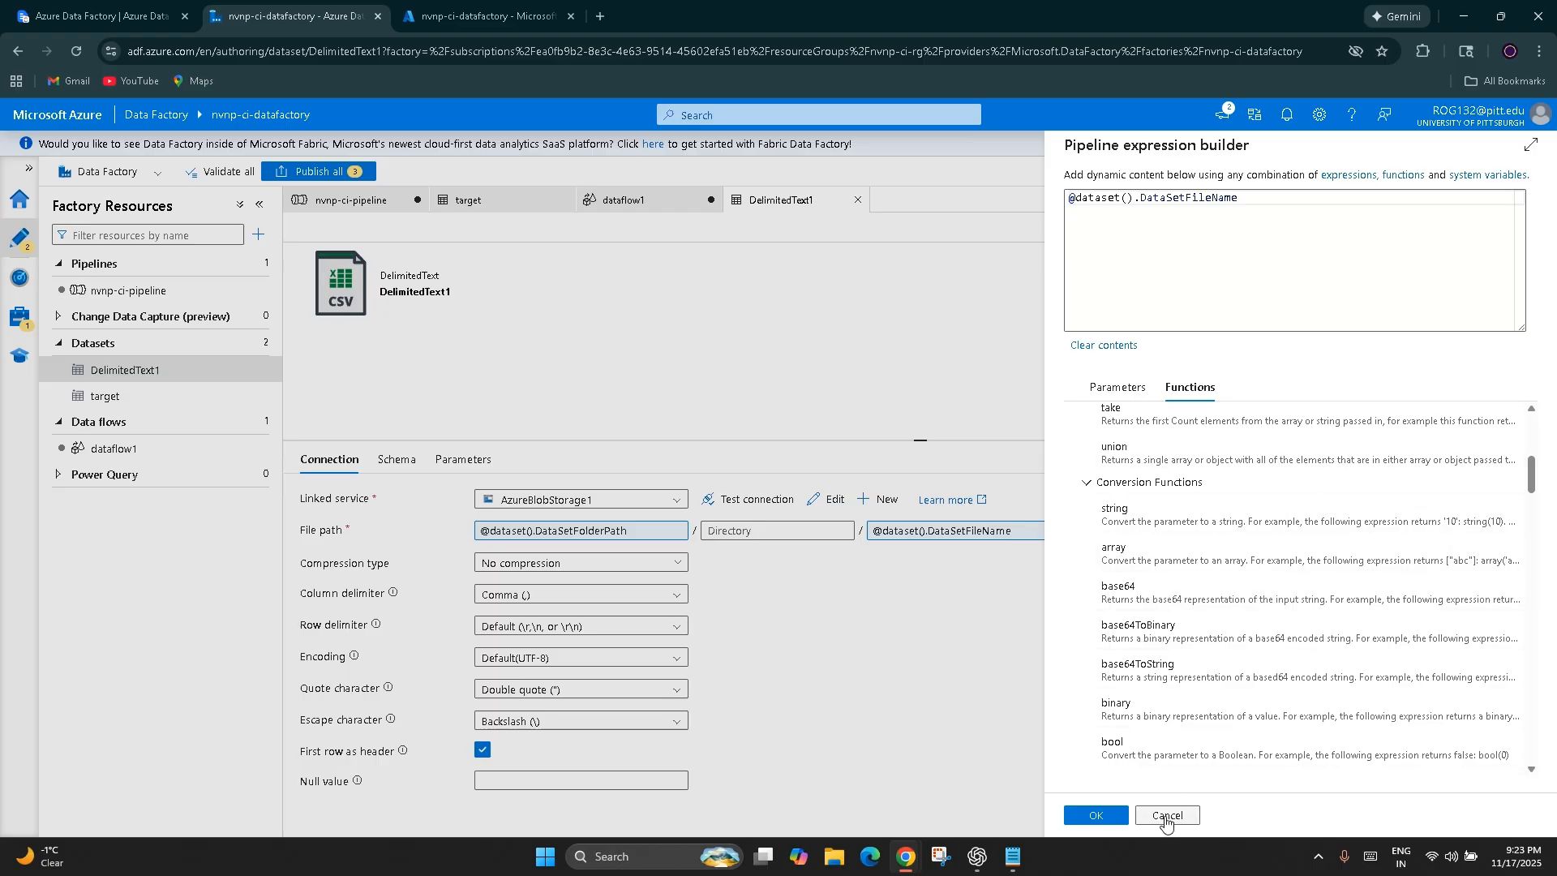
scroll(1341, 688, "down", 5)
scroll(1330, 690, "down", 5)
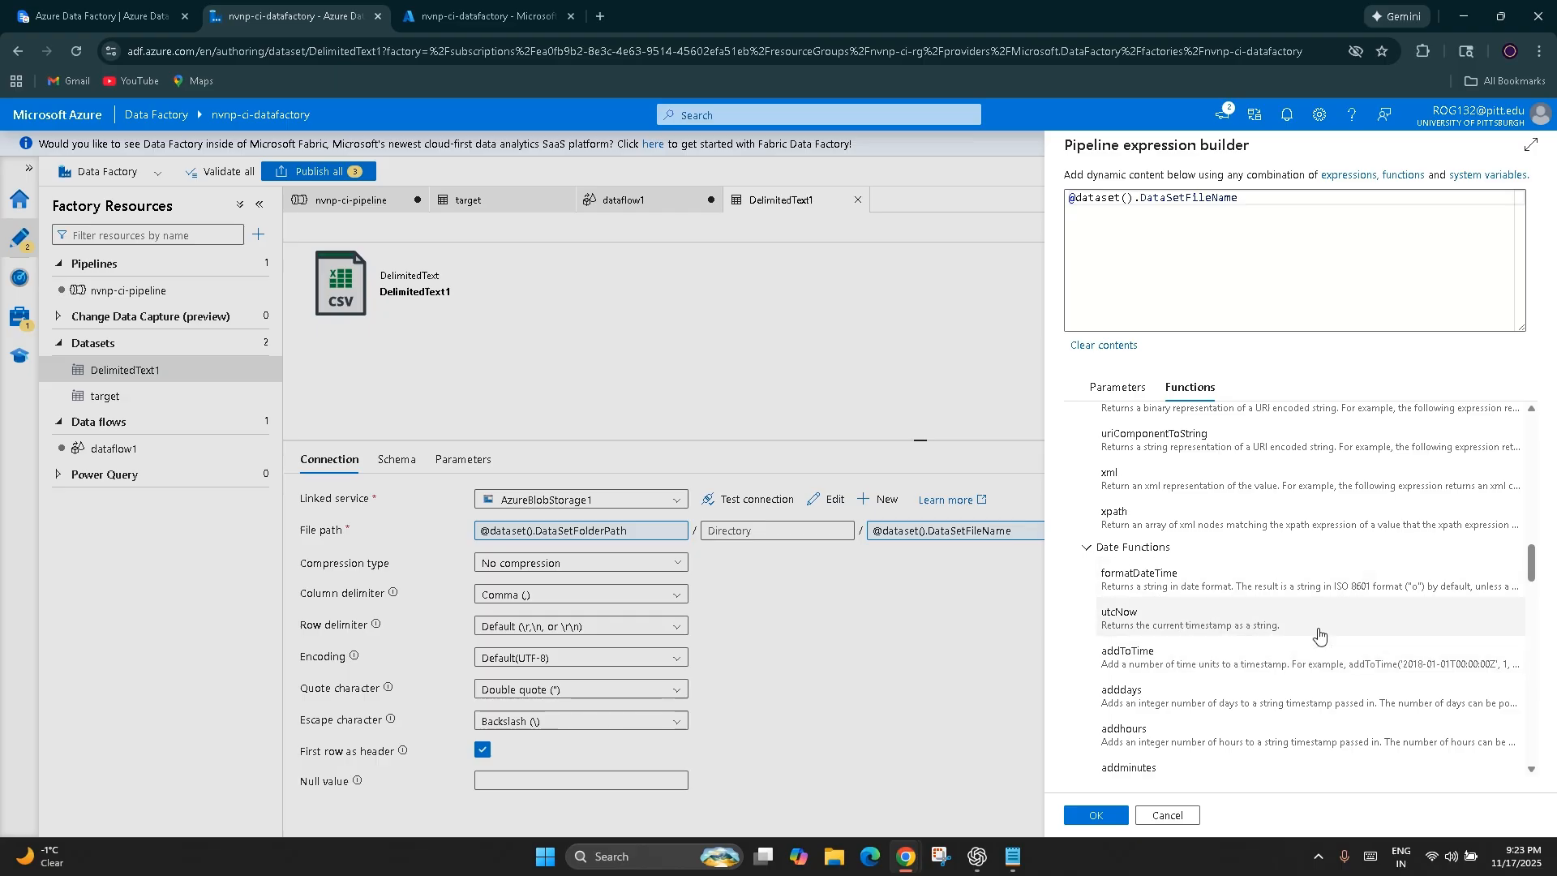
scroll(1281, 641, "down", 5)
scroll(1260, 647, "down", 15)
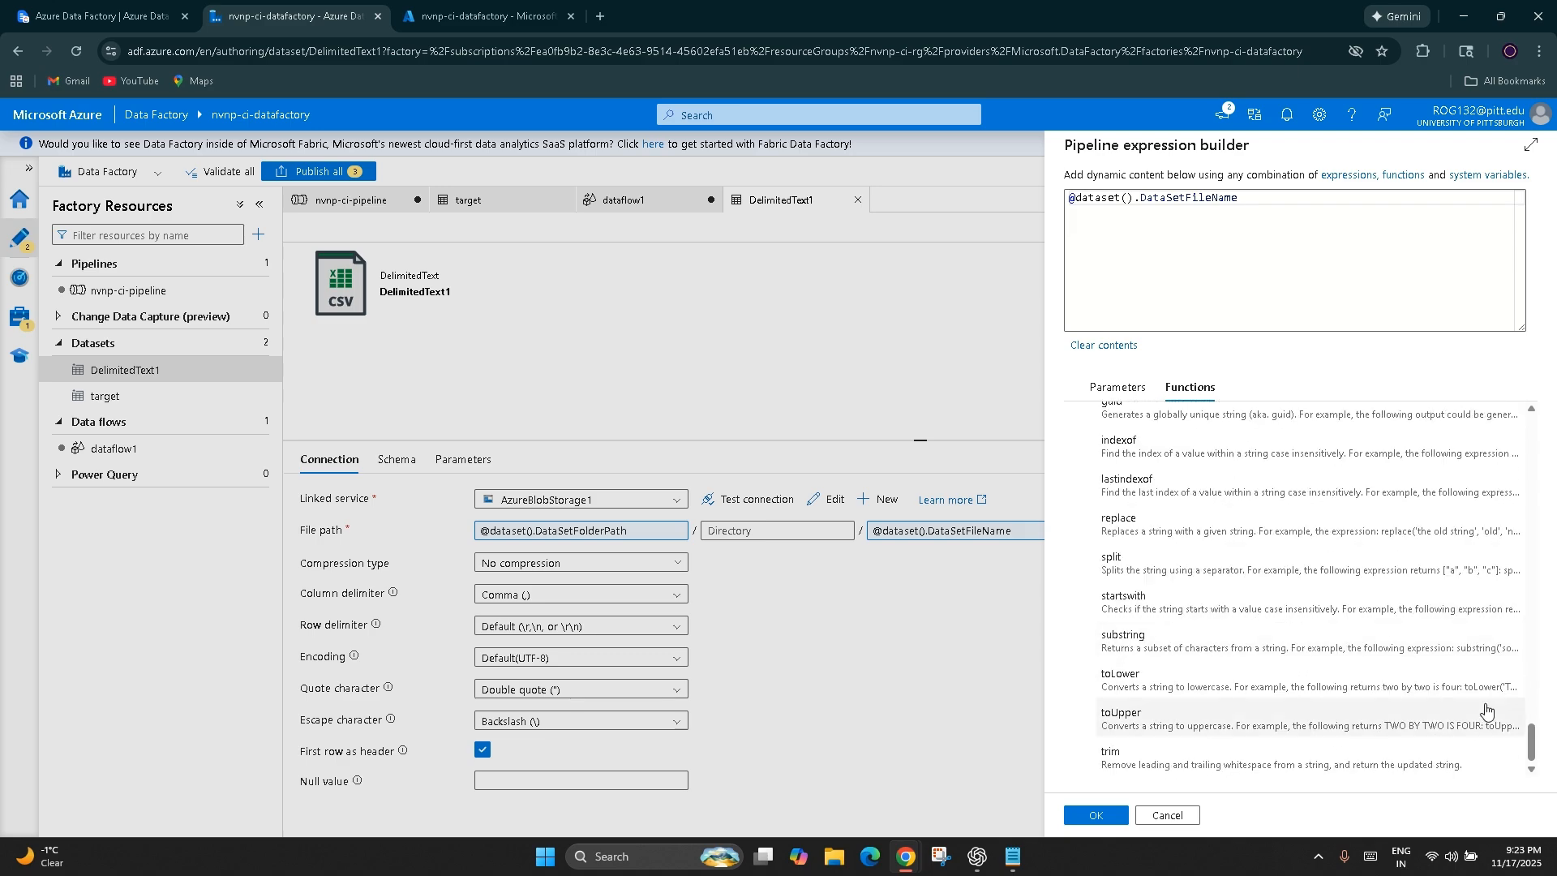
left_click(1156, 819)
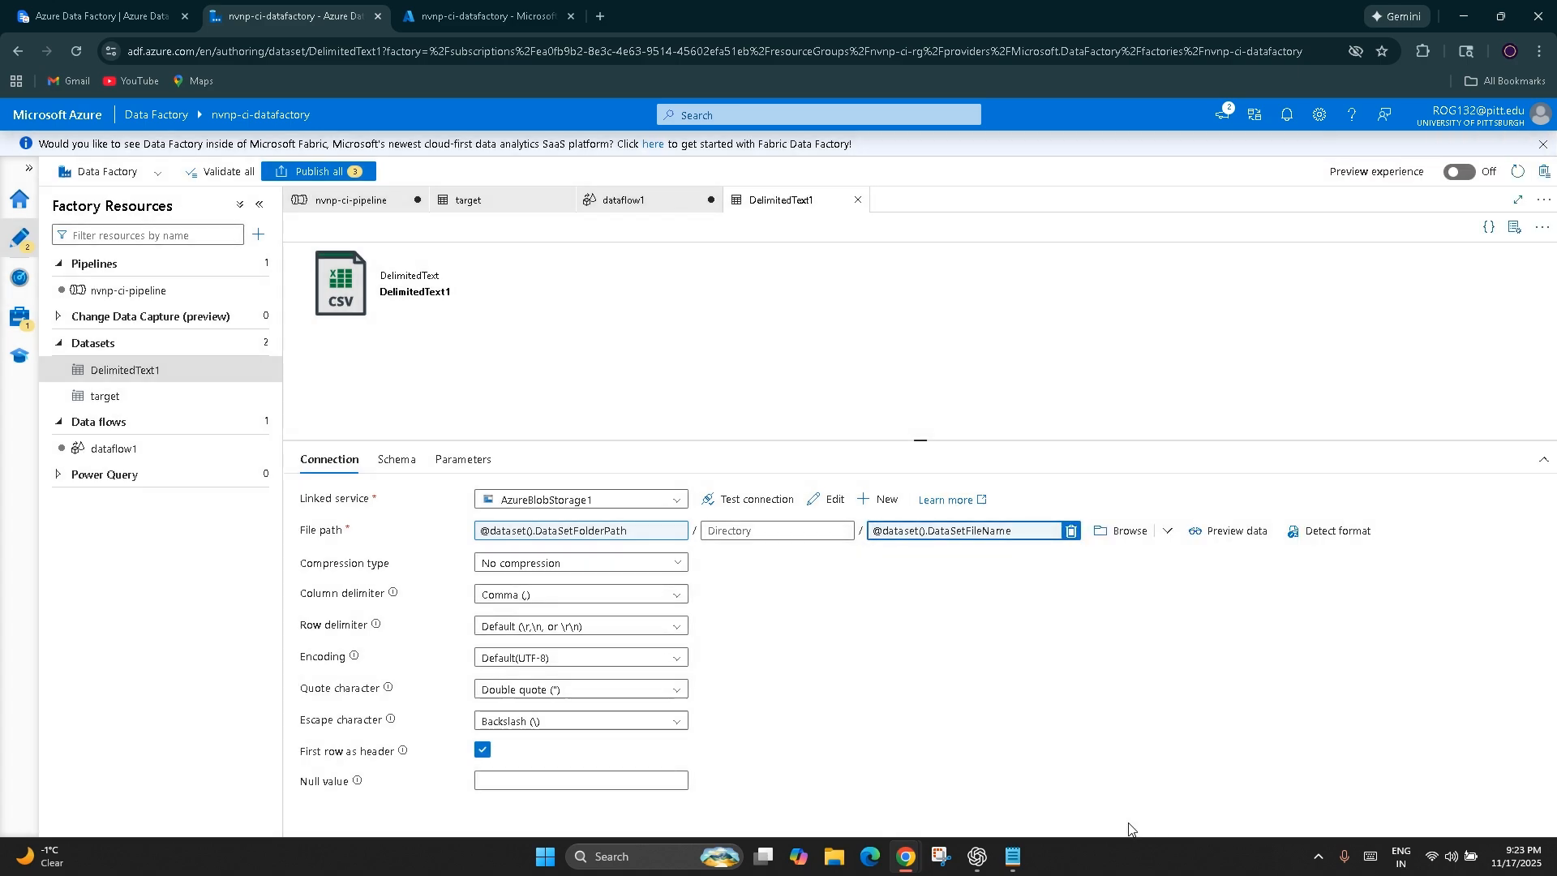
left_click(101, 16)
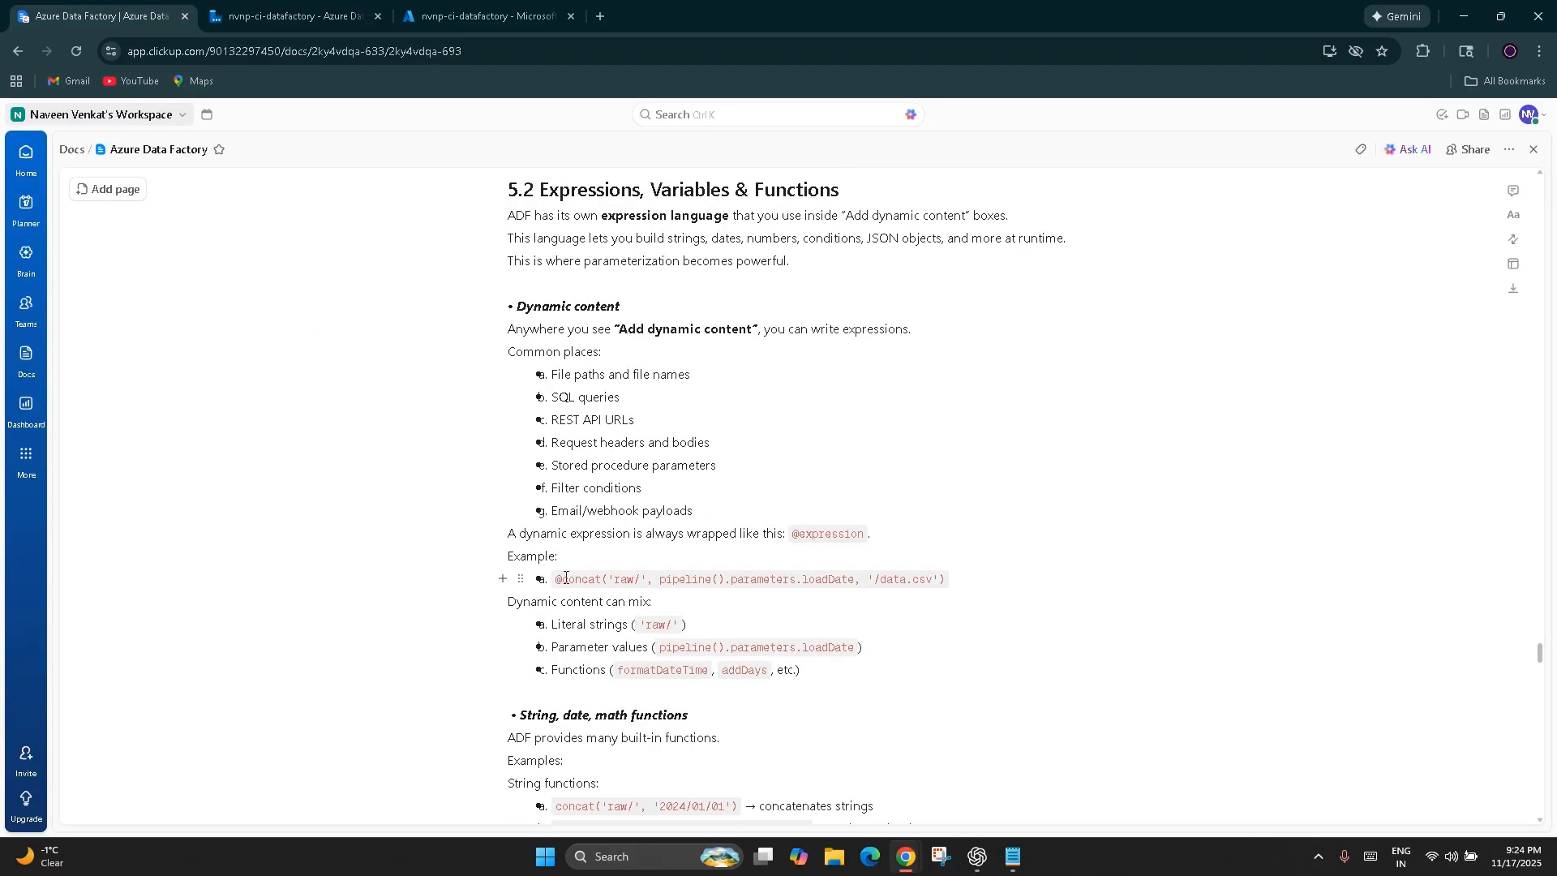
left_click_drag(557, 578, 945, 579)
left_click(635, 587)
left_click_drag(657, 581, 855, 585)
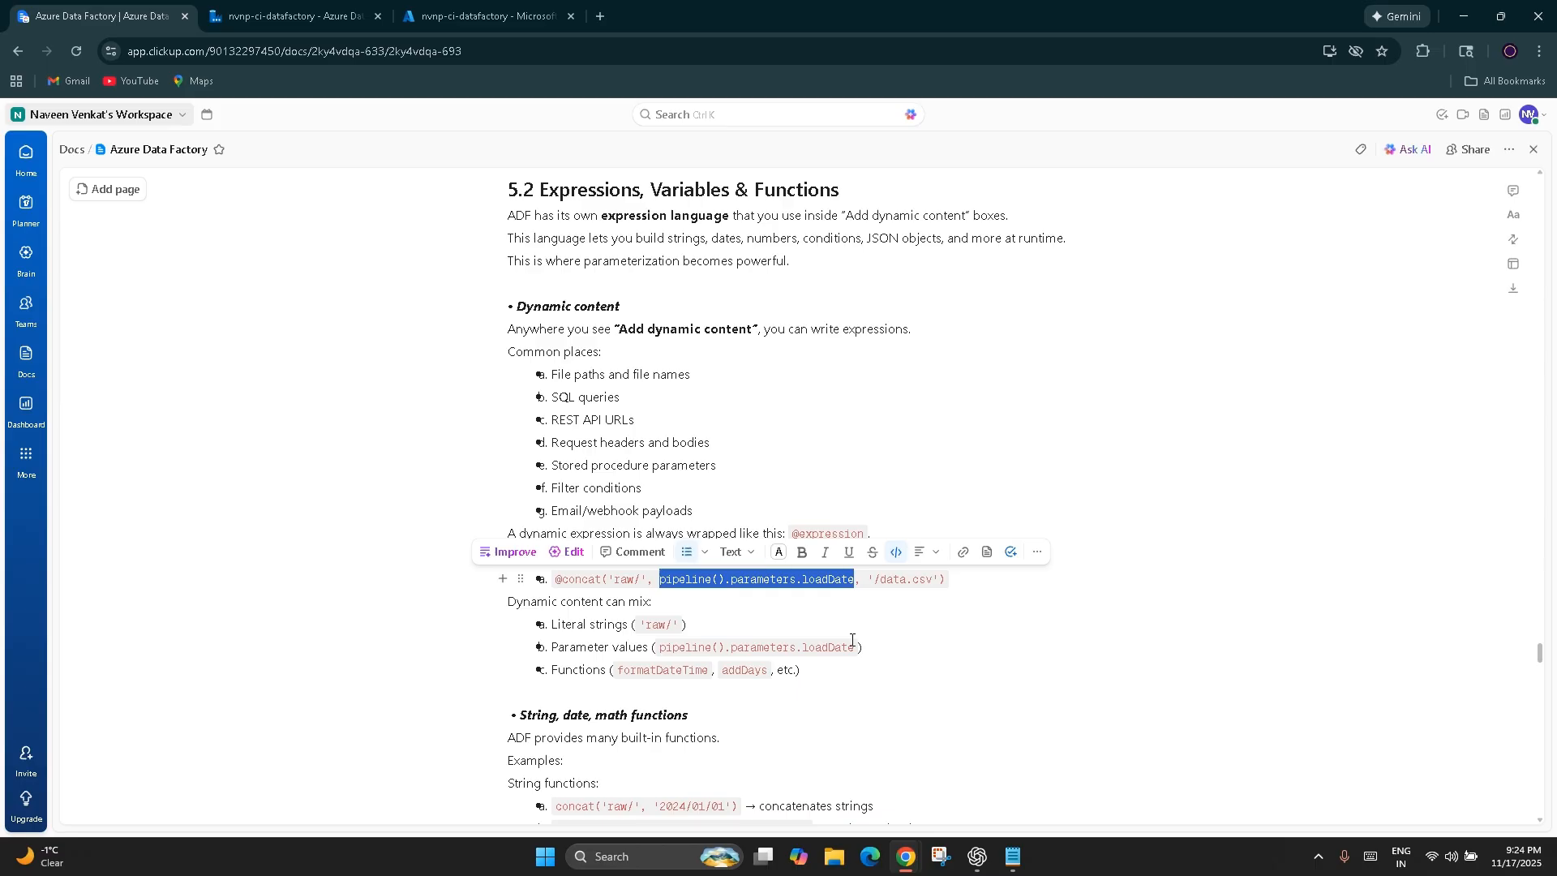
left_click(852, 641)
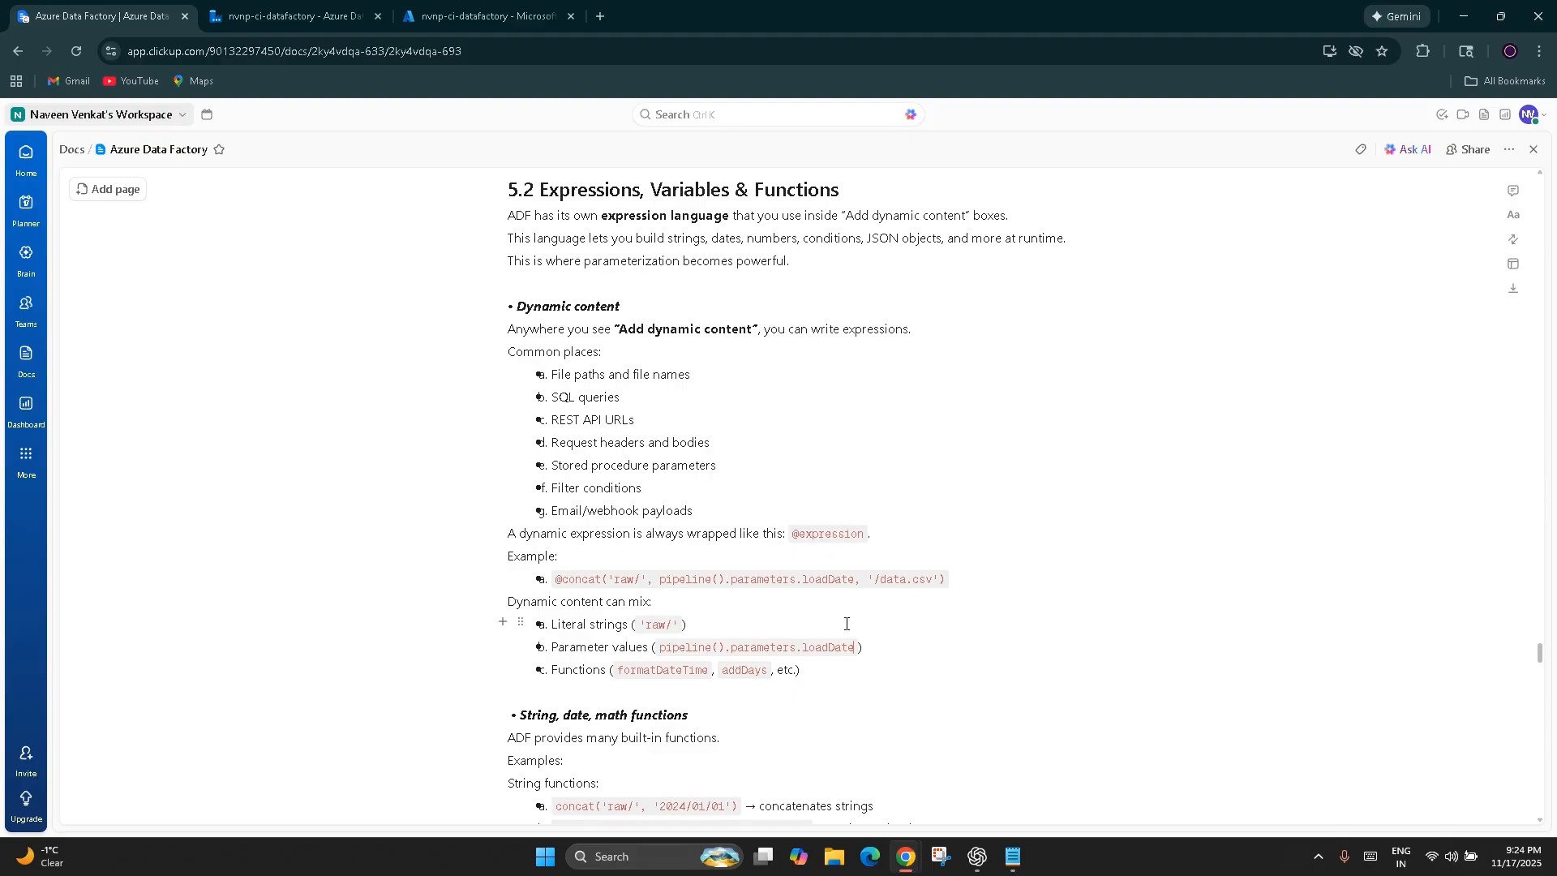
left_click_drag(559, 580, 601, 579)
left_click(609, 618)
double_click(622, 579)
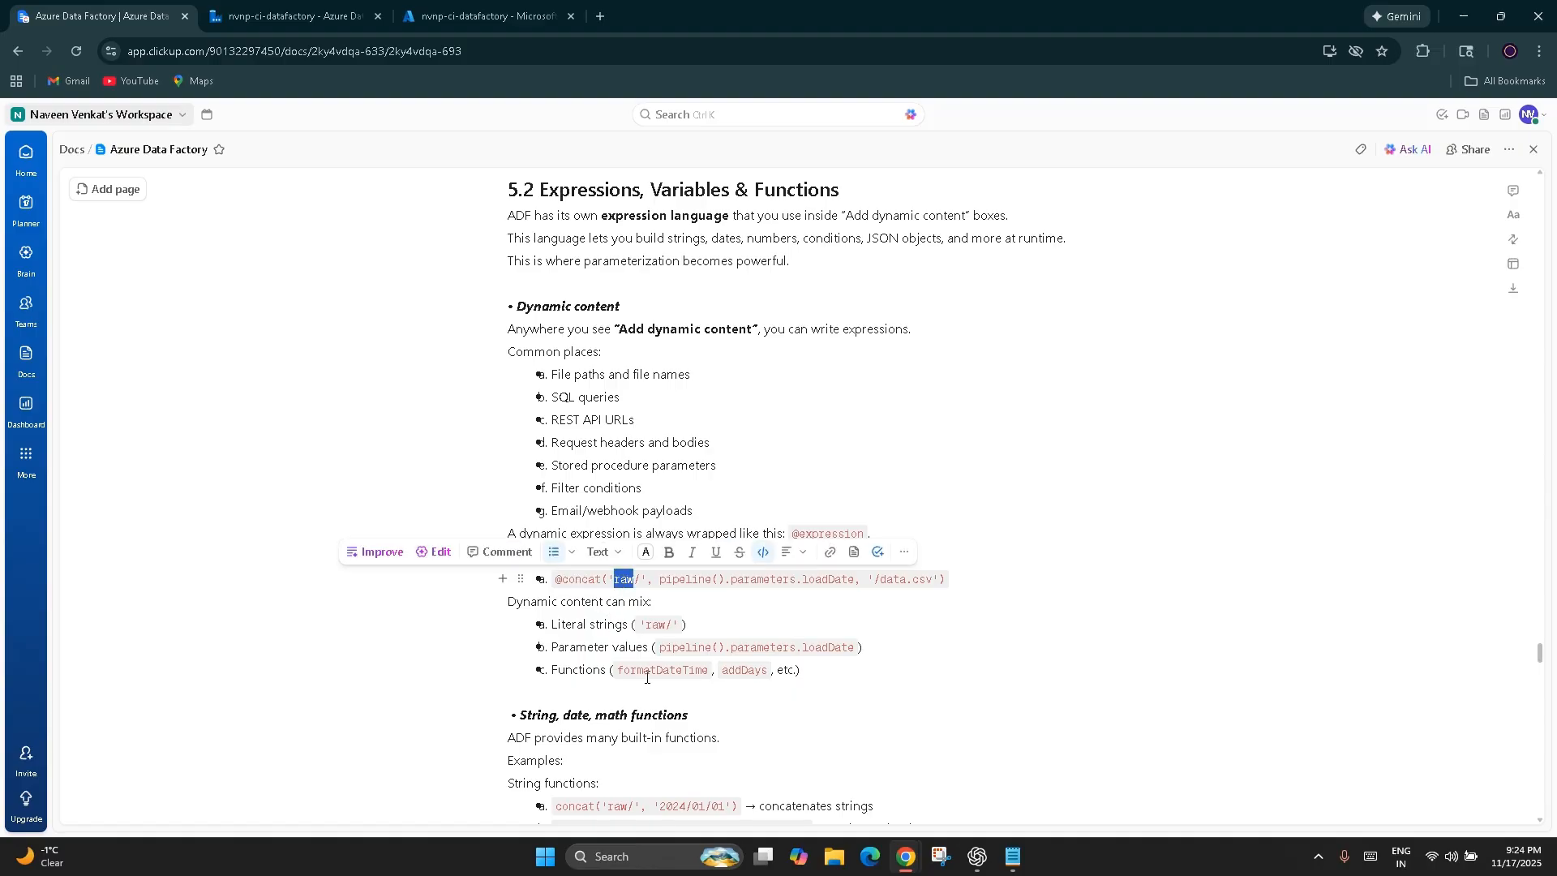
left_click_drag(660, 581, 891, 585)
left_click(896, 659)
left_click(912, 632)
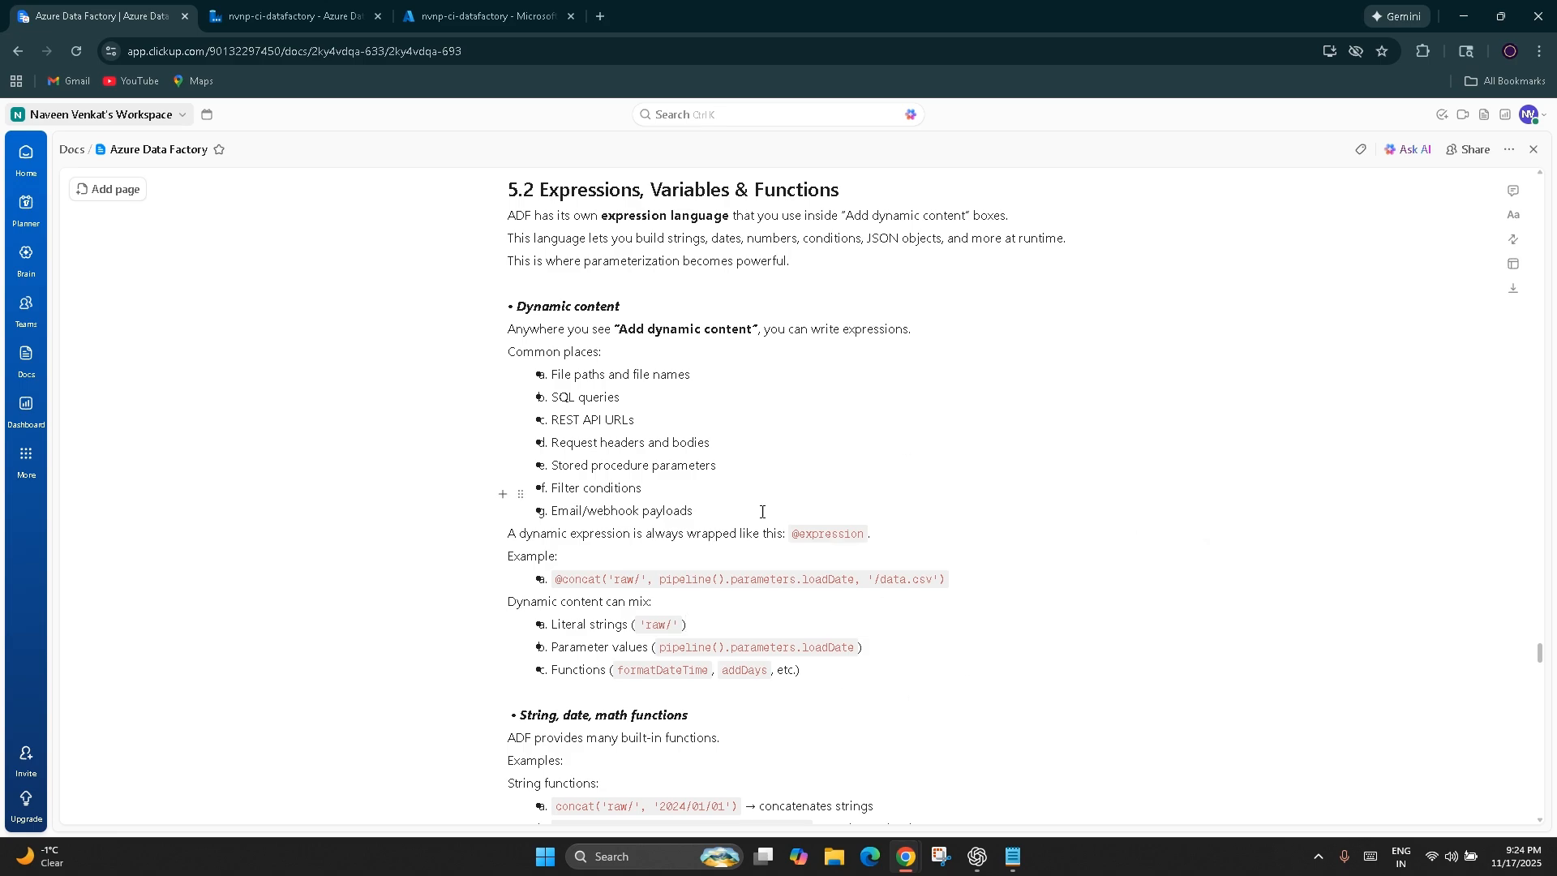
left_click_drag(687, 627, 547, 627)
left_click(902, 632)
left_click_drag(801, 671, 605, 674)
left_click(908, 724)
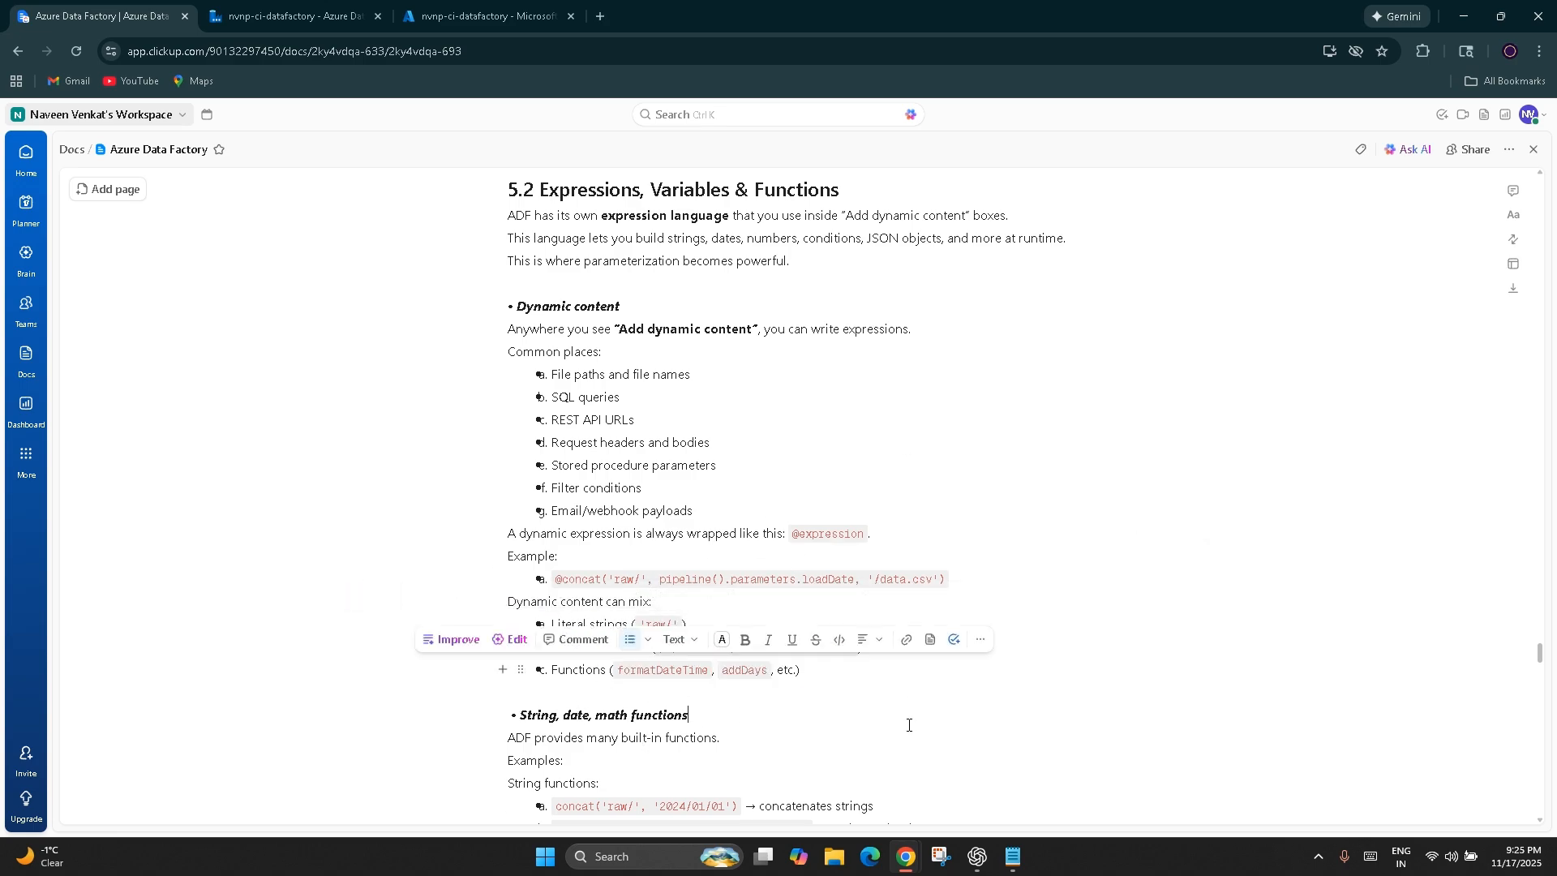
Highlight concat in the dynamic content example and examine the notes on string, date and math functions
double_click(575, 581)
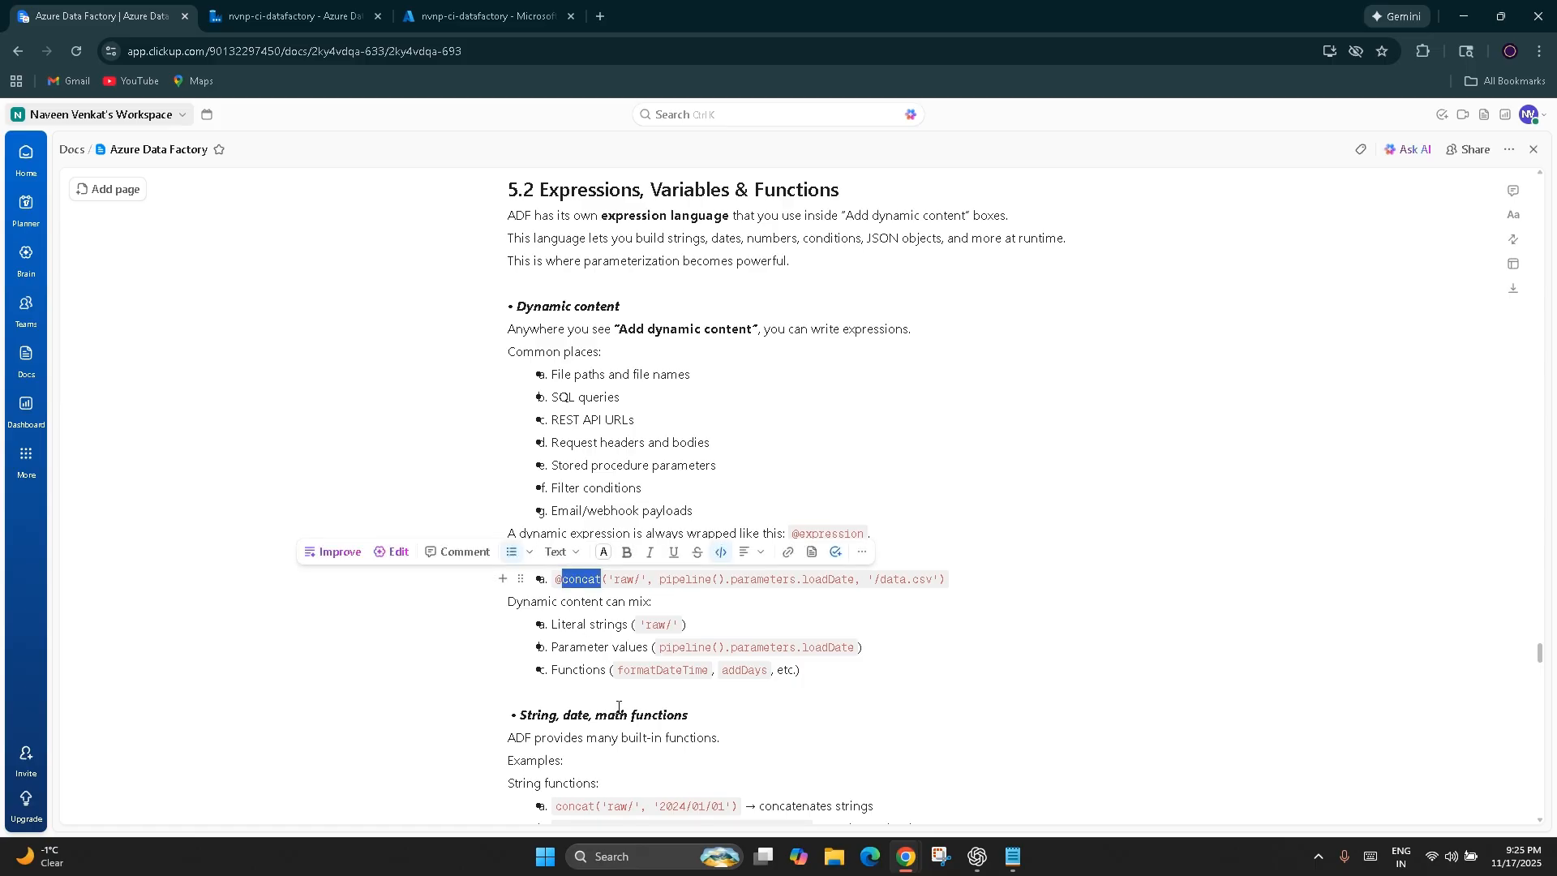
scroll(616, 708, "down", 2)
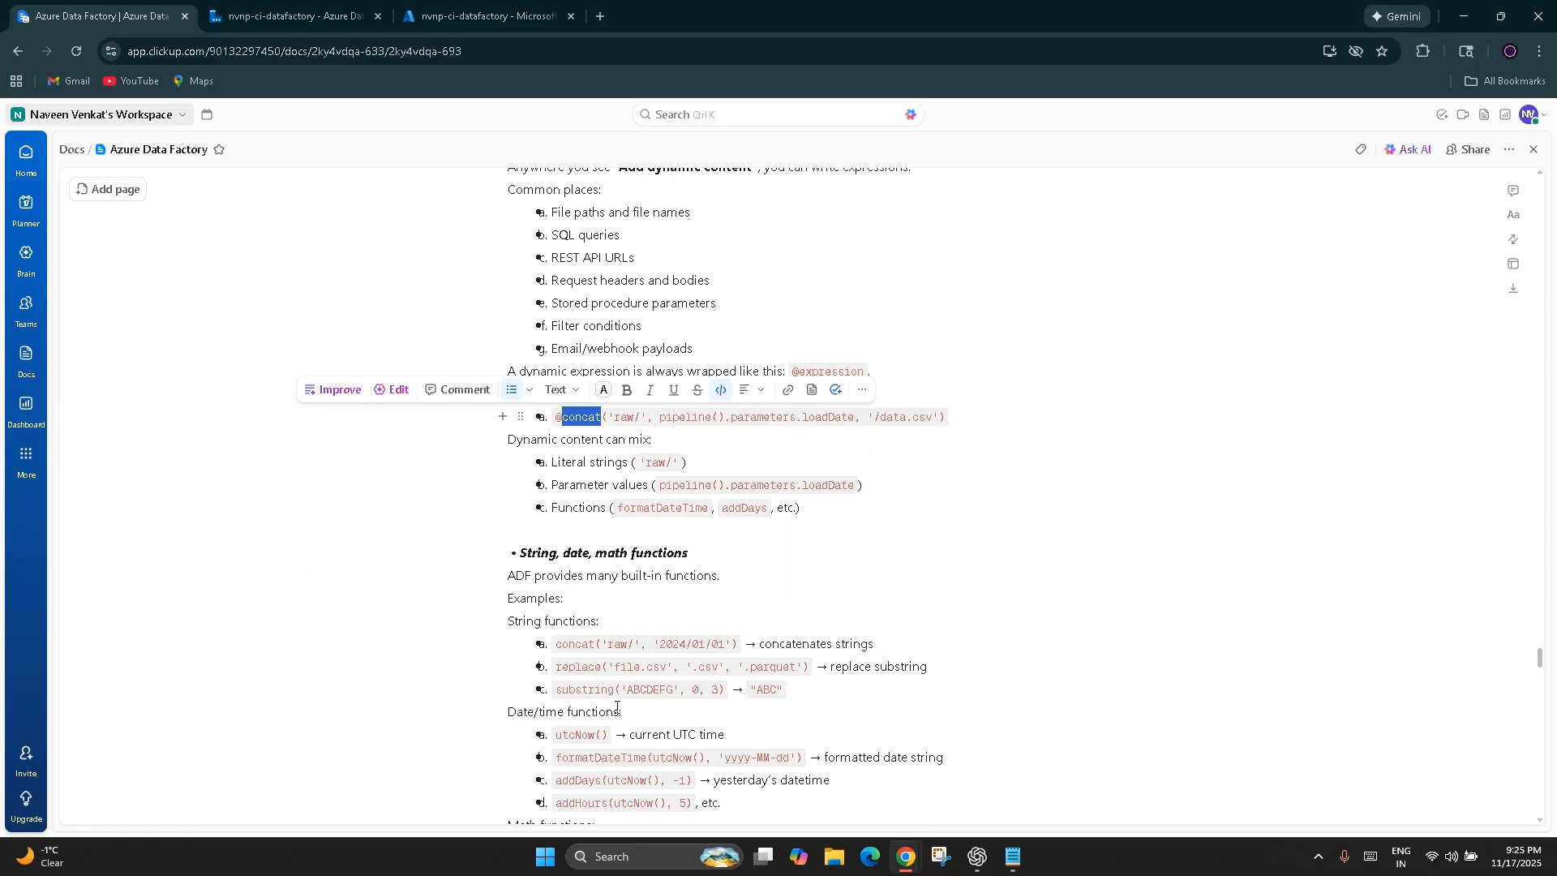
scroll(617, 708, "up", 1)
left_click(880, 704)
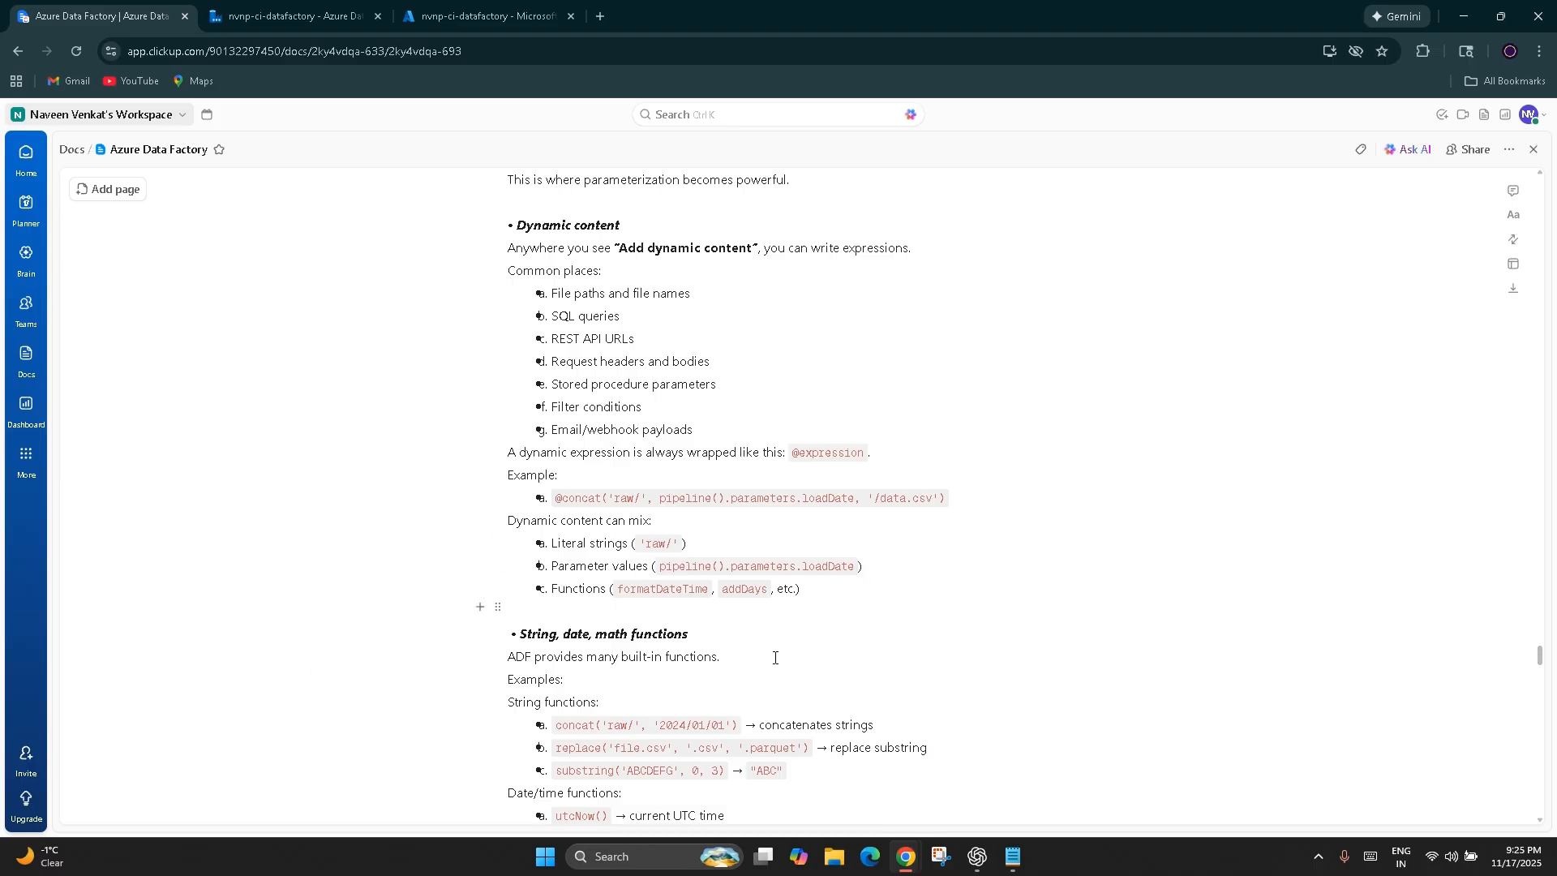
scroll(746, 692, "down", 2)
left_click_drag(713, 472, 537, 472)
Switch to Azure Data Factory, open nvnp-ci-pipeline's DataSetFolderPath expression, and examine the system variables and the expanded function list
left_click(356, 6)
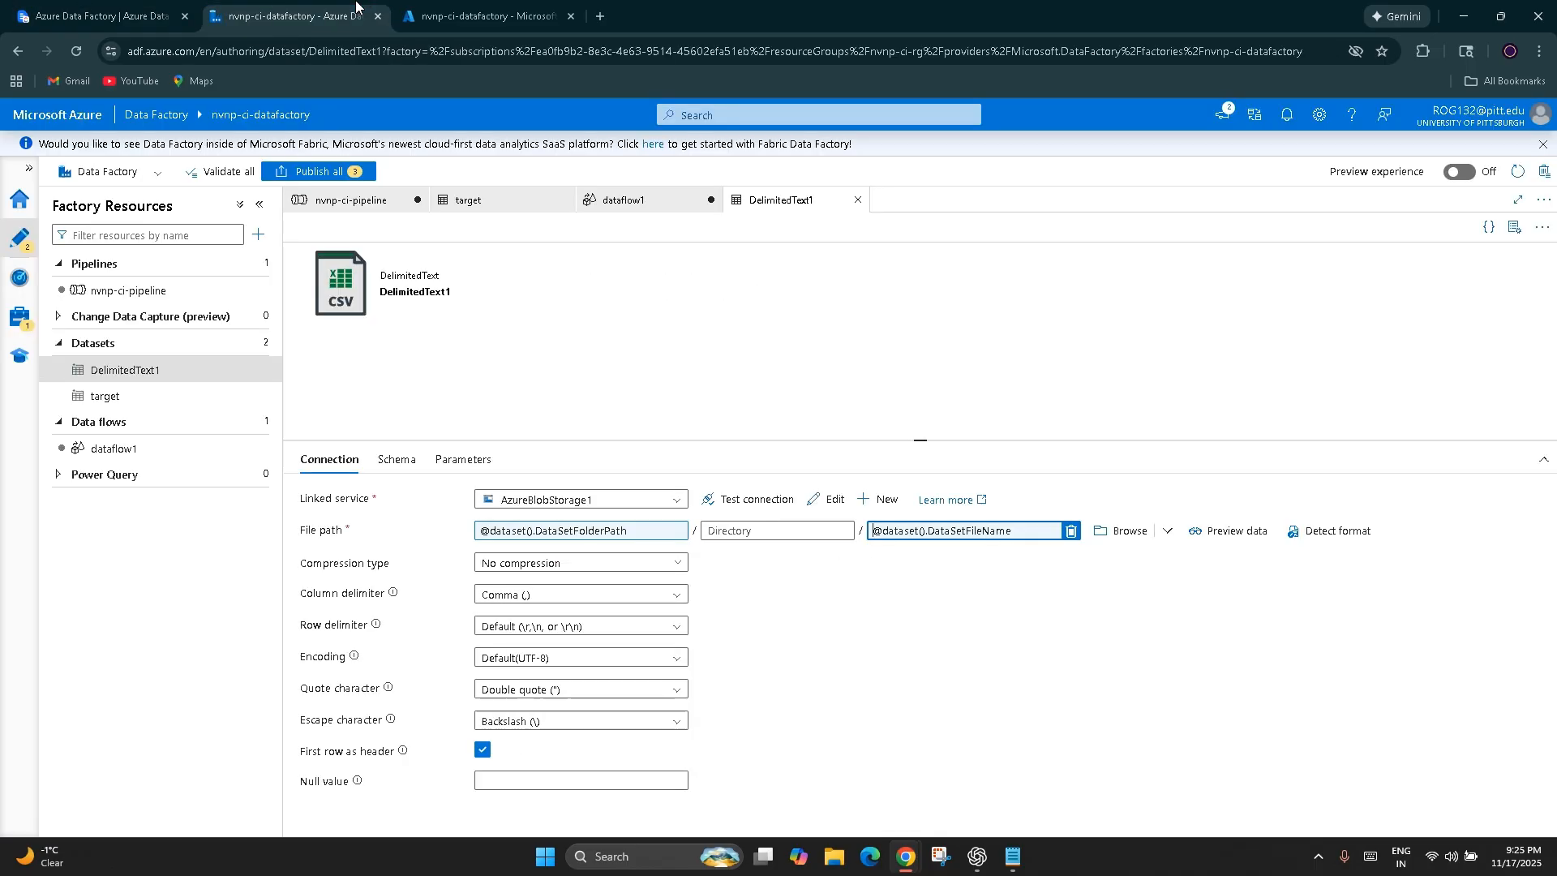
left_click(357, 200)
left_click(829, 676)
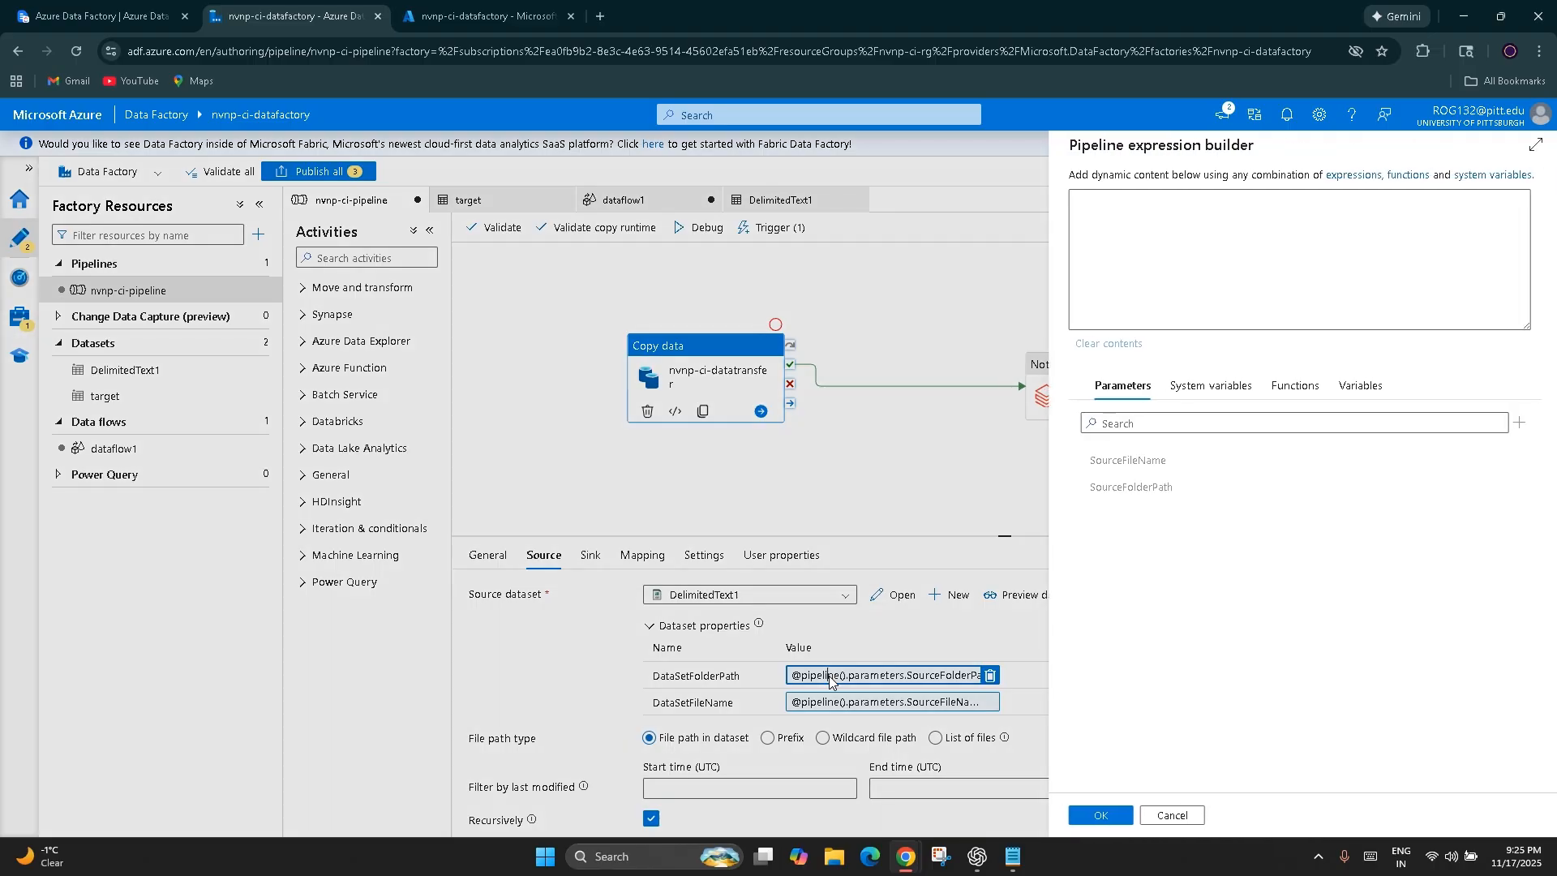
left_click(1213, 386)
scroll(1287, 594, "down", 1)
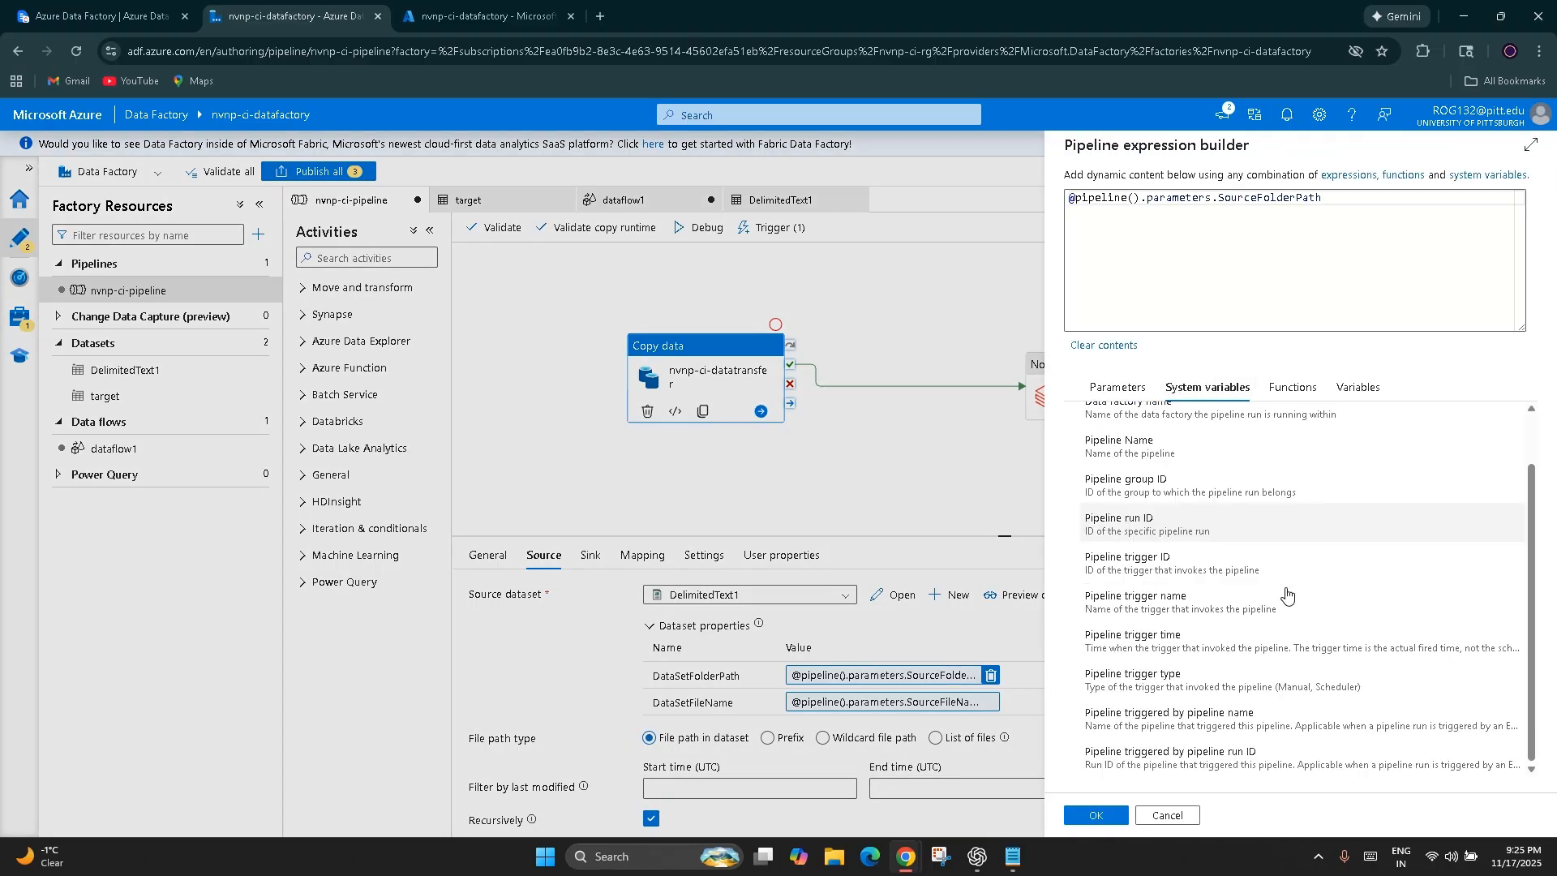
scroll(1286, 584, "up", 1)
left_click(1292, 387)
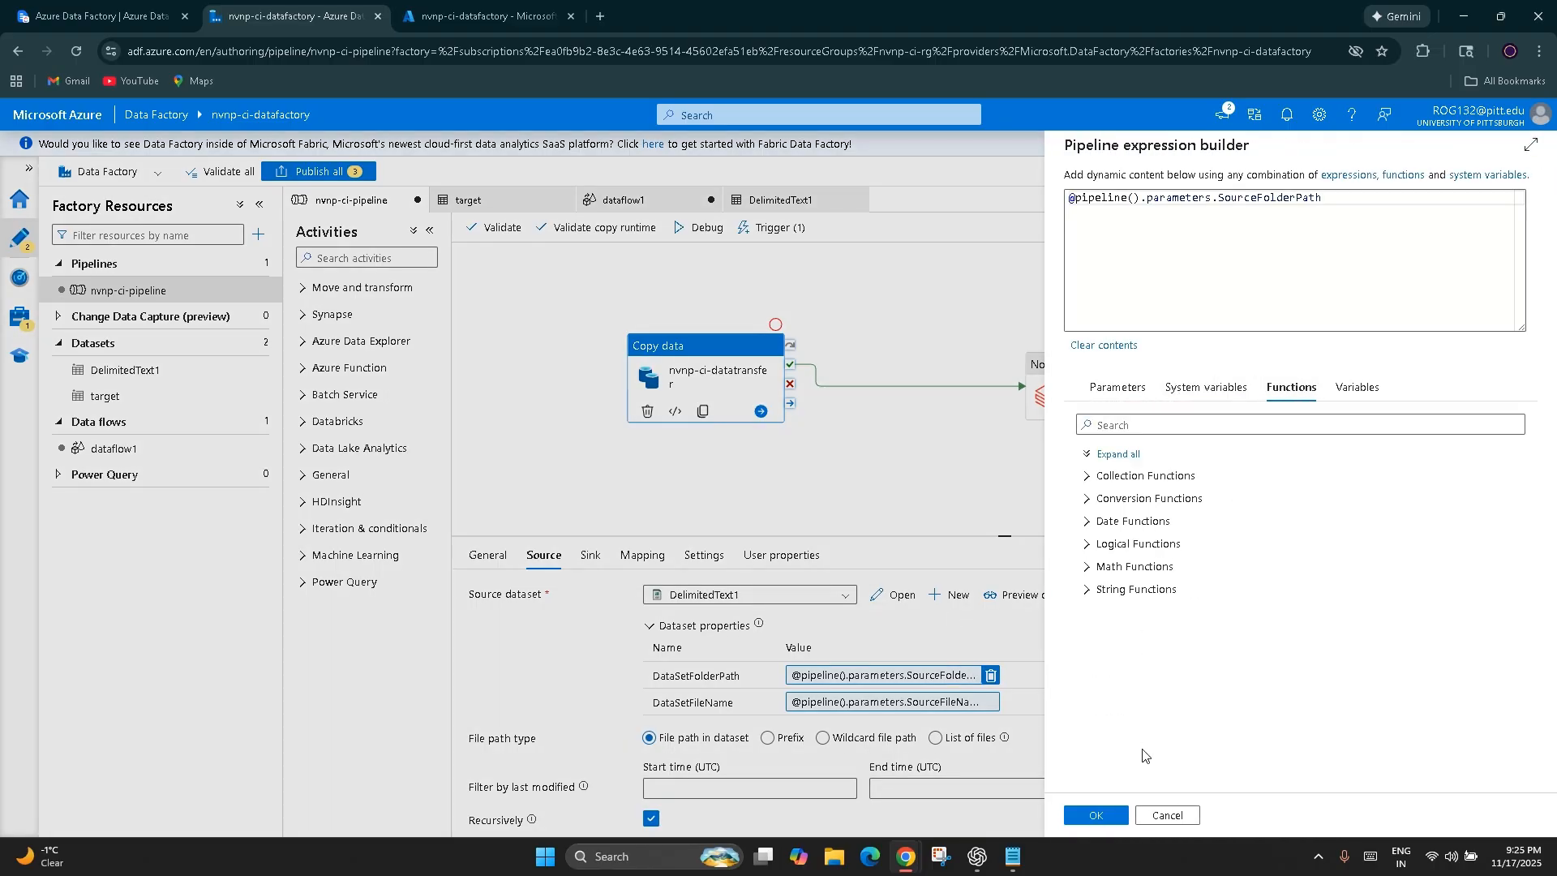
left_click(1119, 453)
scroll(1208, 633, "down", 10)
Look at the variables list and the form for adding a variable, leaving both the form and the expression builder without saving
left_click(1334, 393)
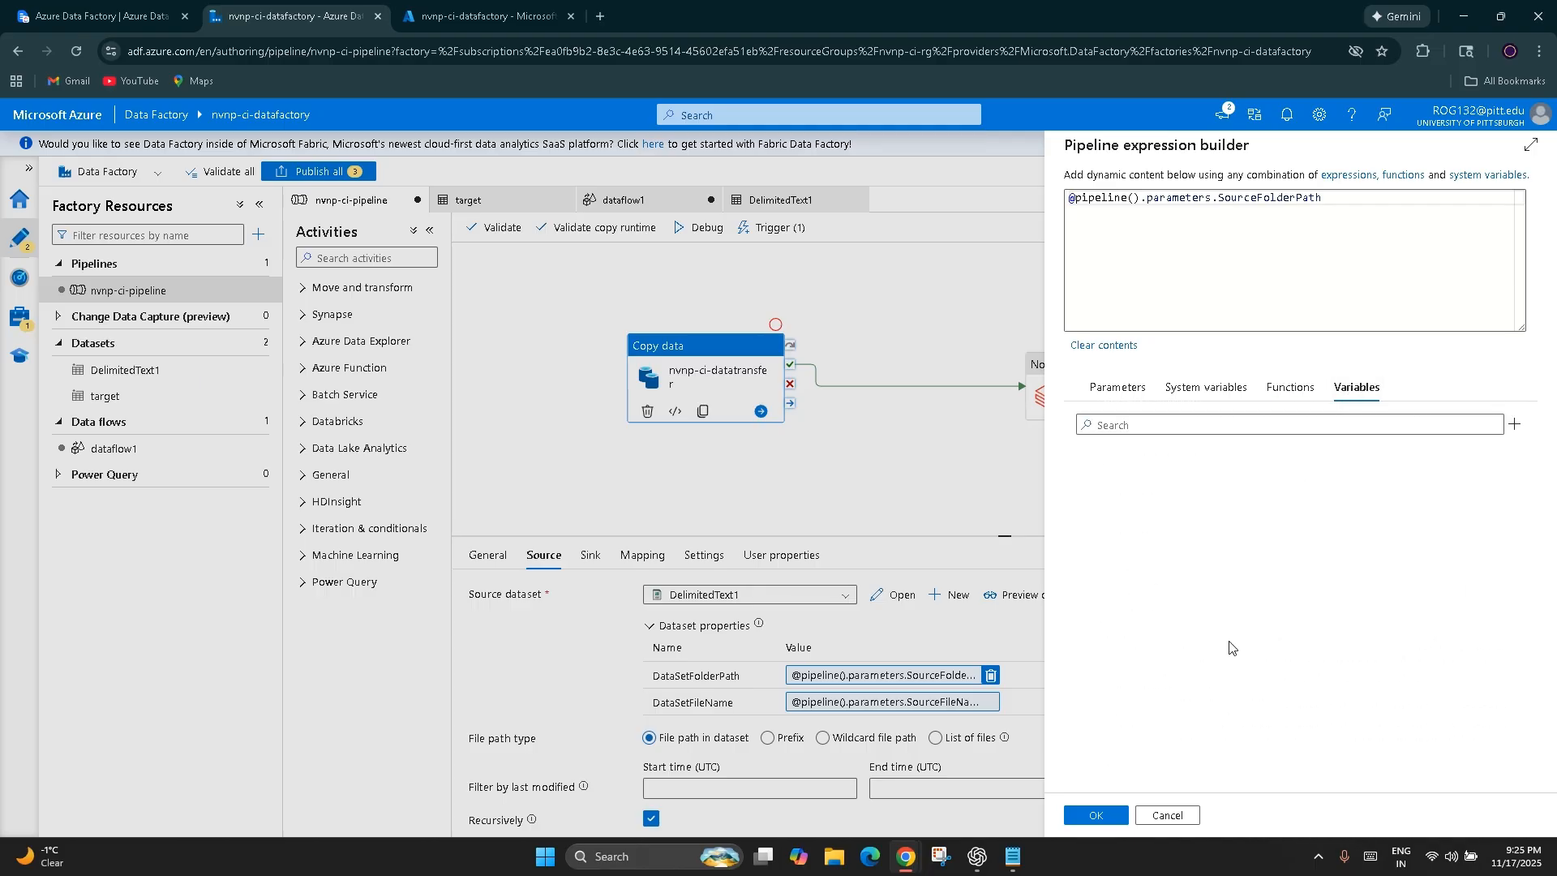
left_click(1514, 424)
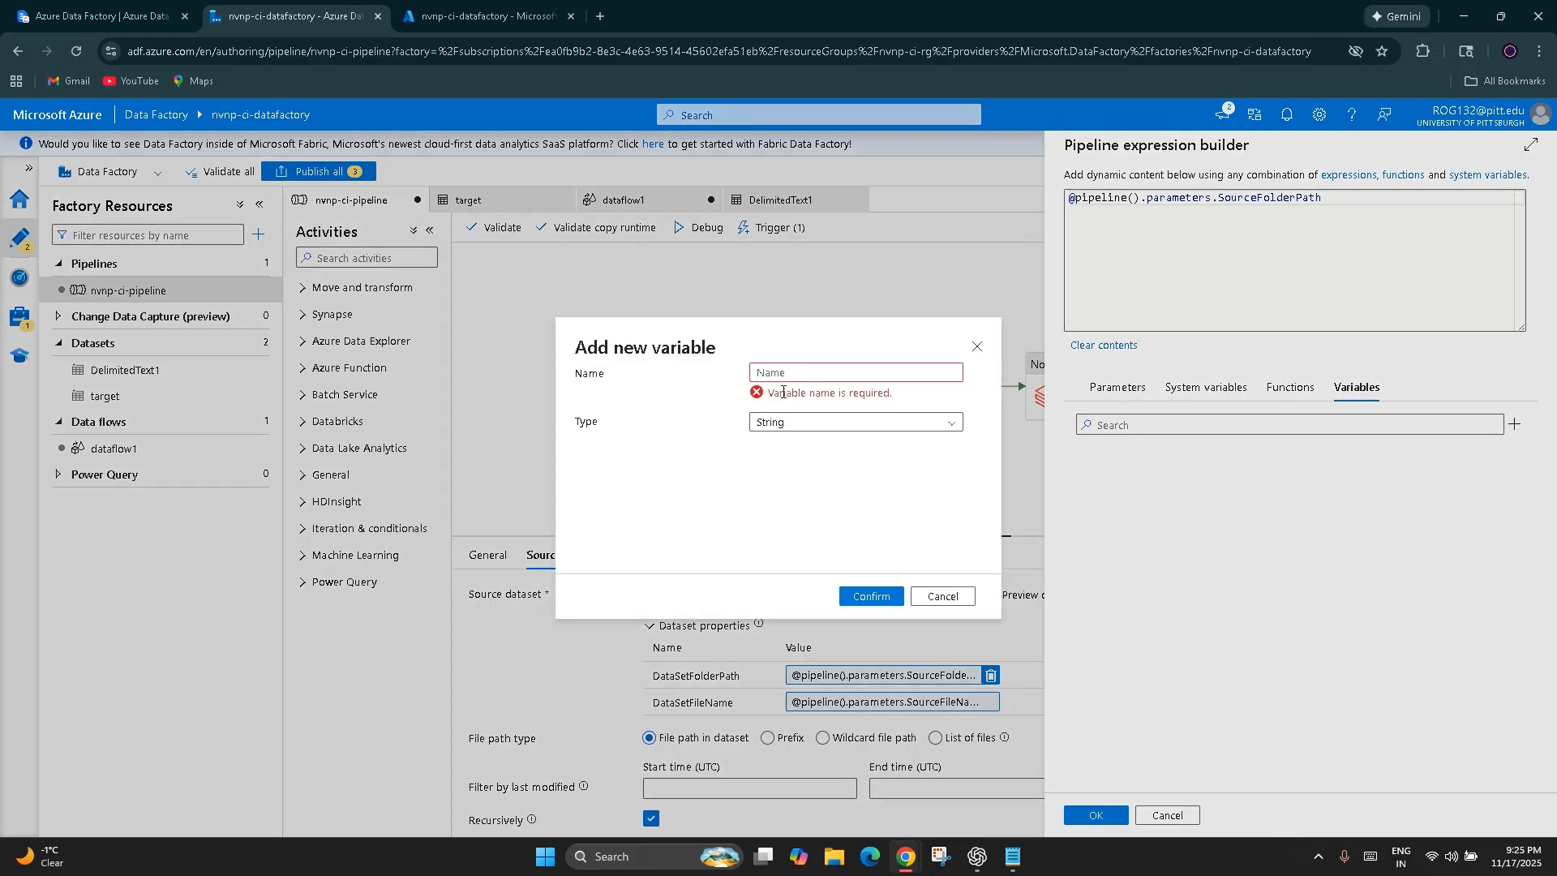
left_click(976, 349)
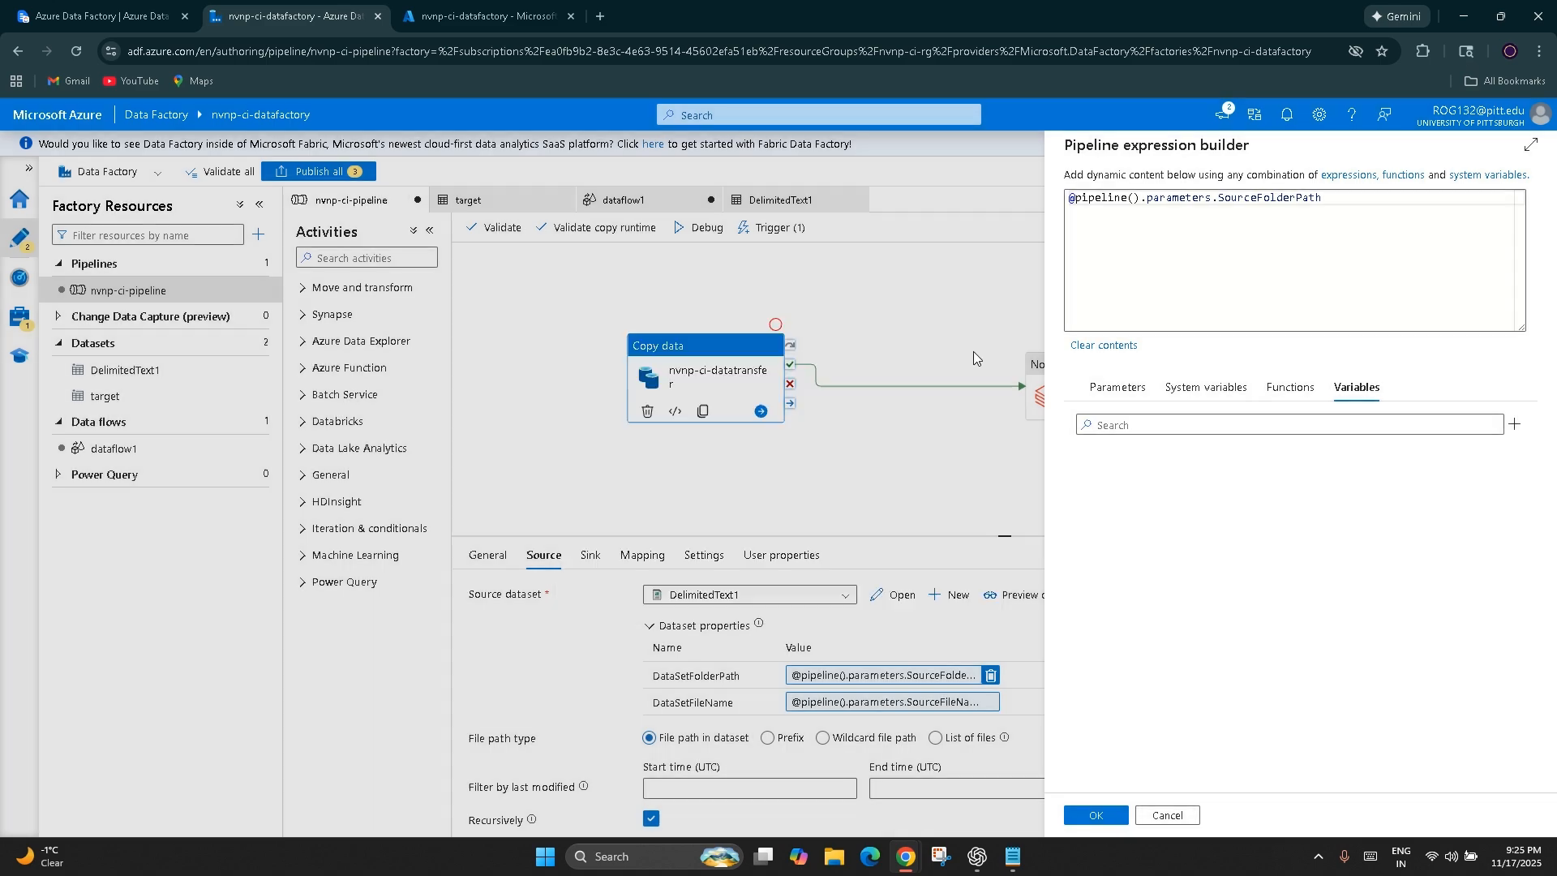
left_click(1167, 817)
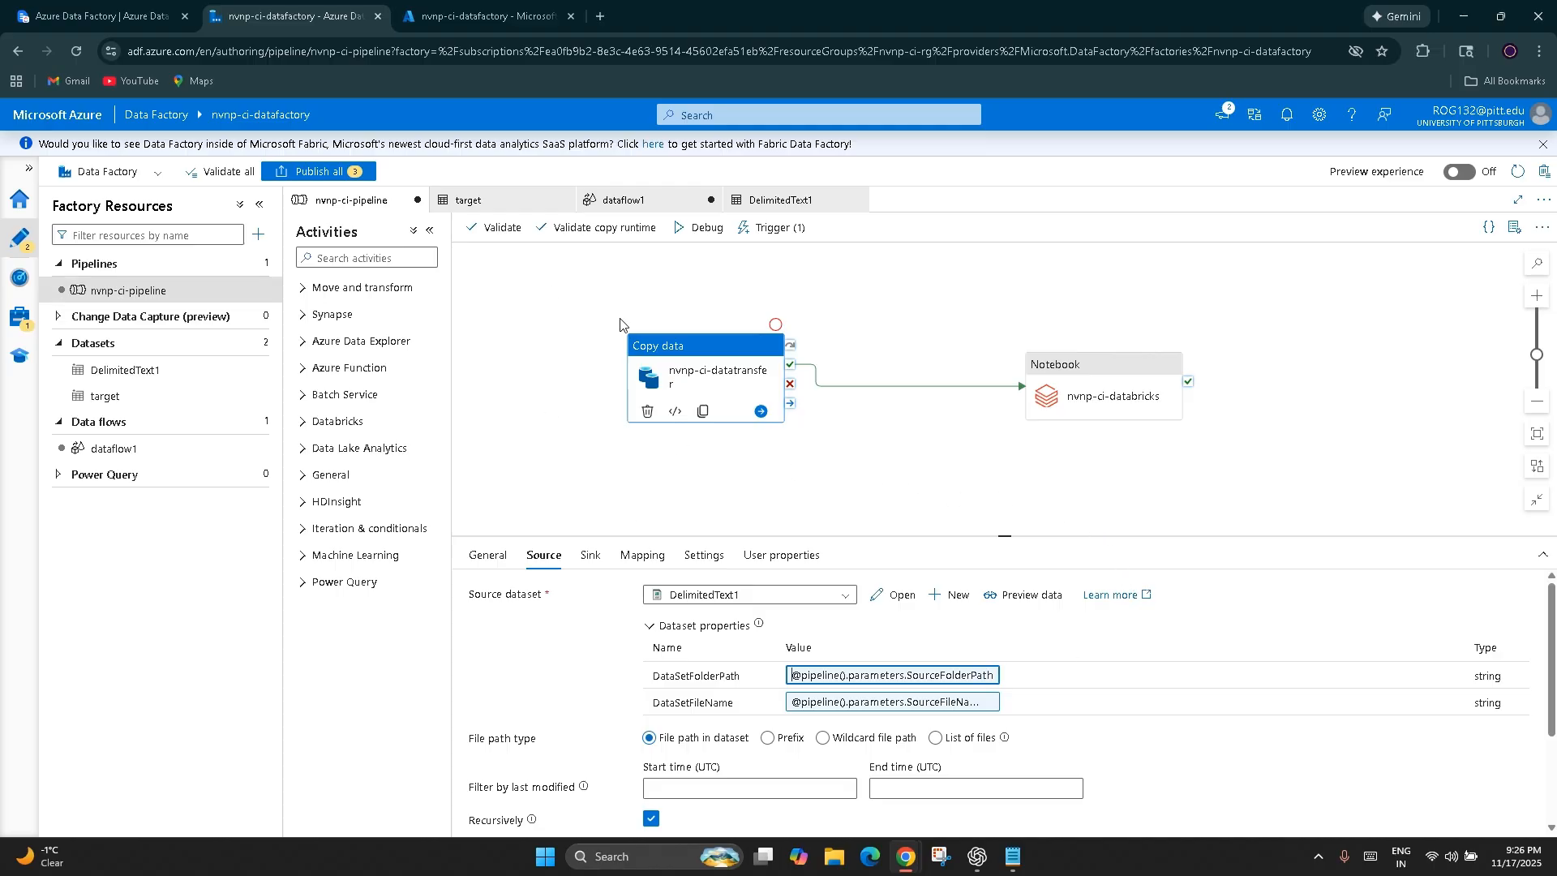
Move the nvnp-ci-databricks Notebook activity closer to the Copy data activity on the pipeline canvas
left_click(661, 347)
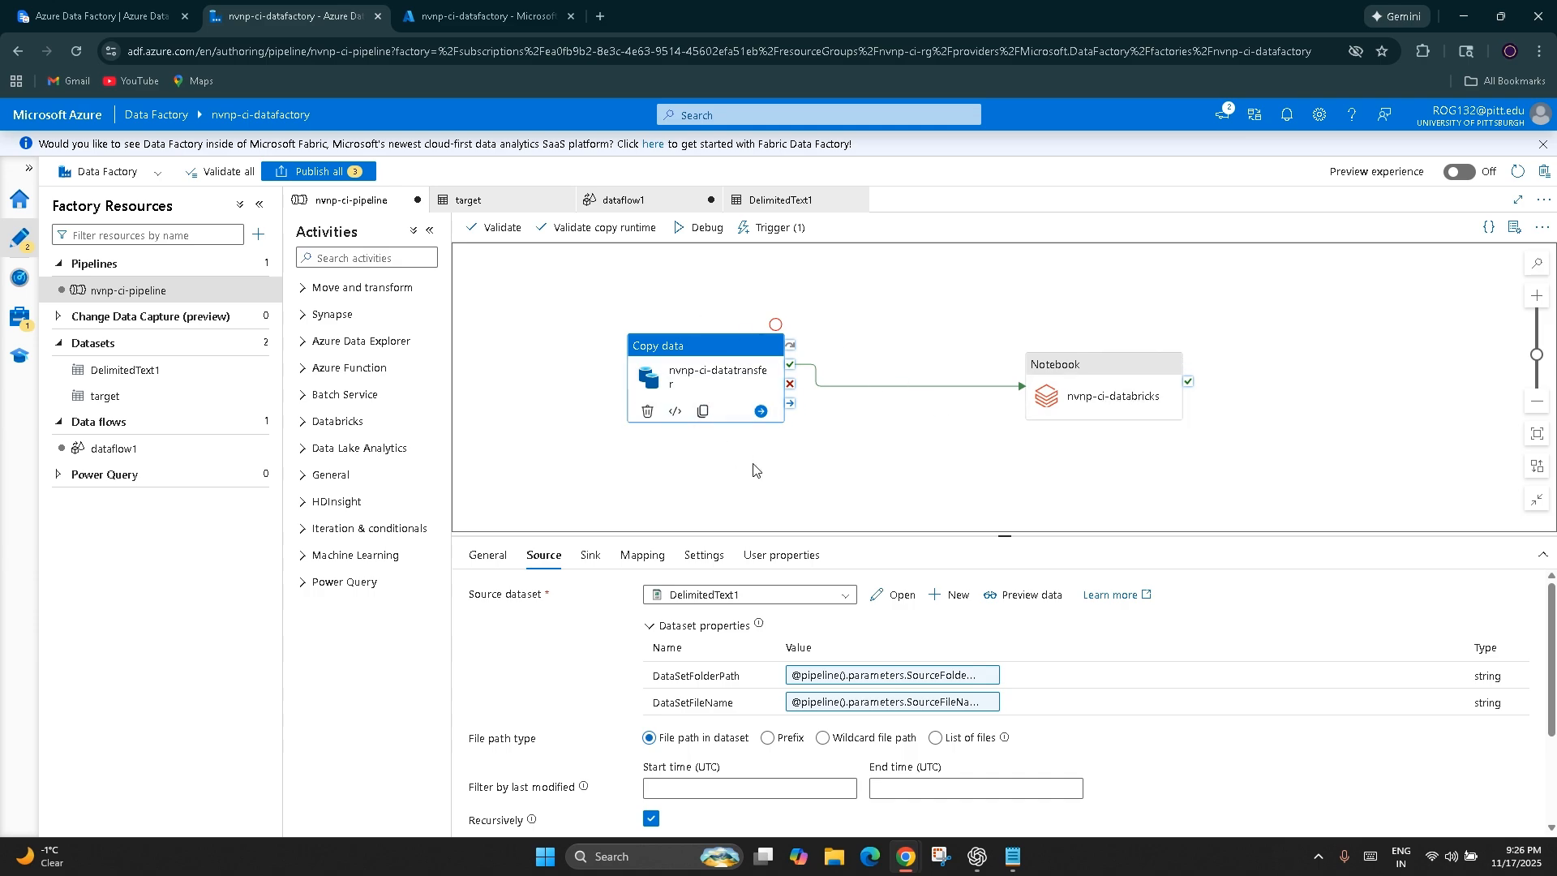
left_click_drag(1137, 398, 951, 382)
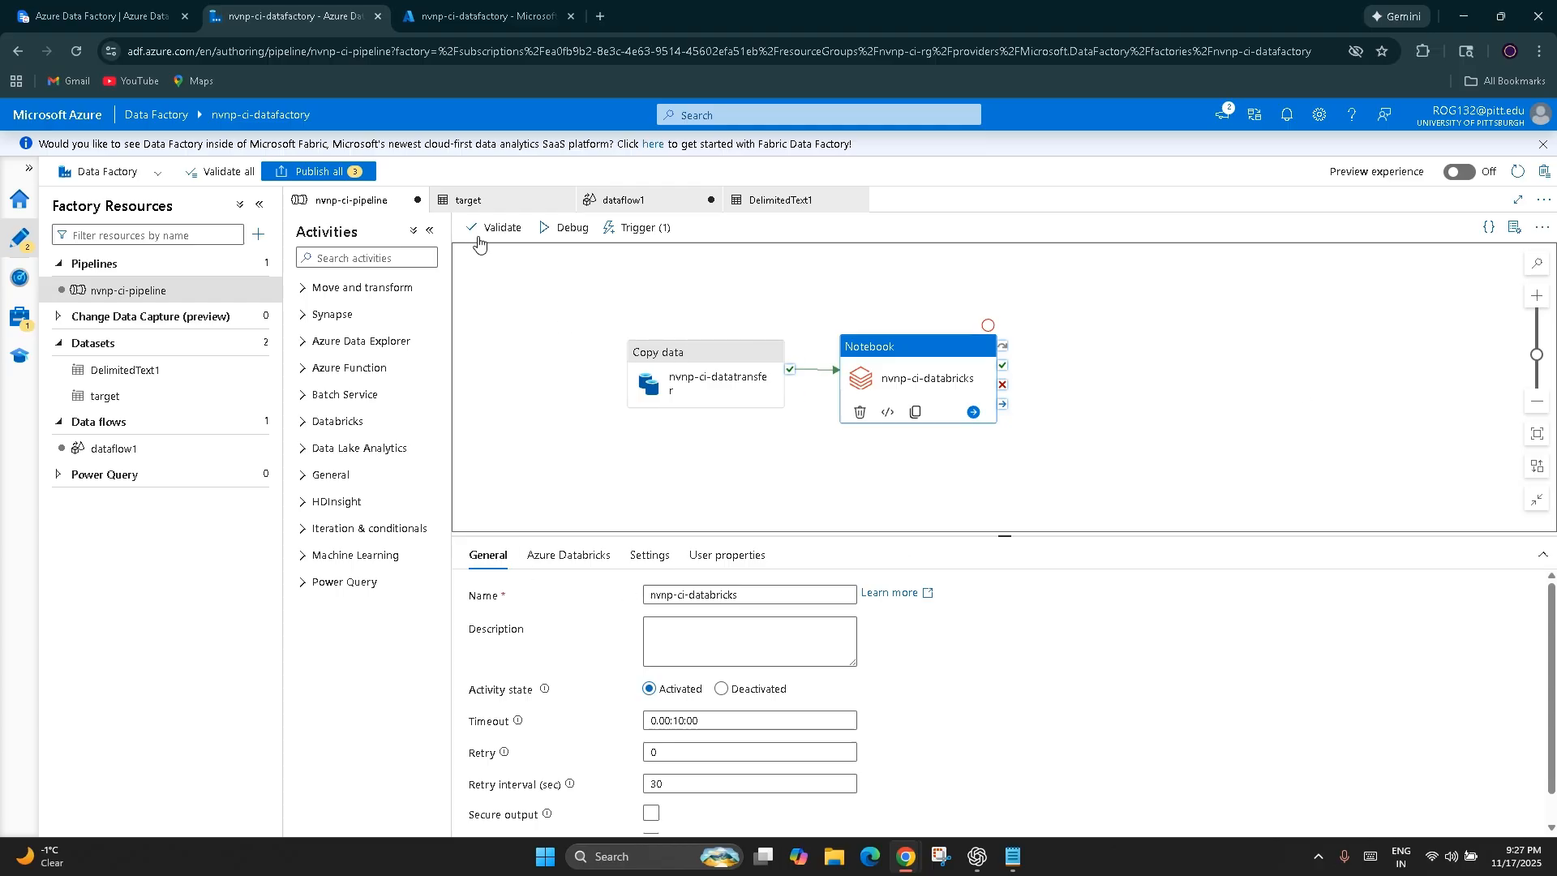
left_click(161, 7)
left_click(326, 637)
scroll(325, 637, "down", 4)
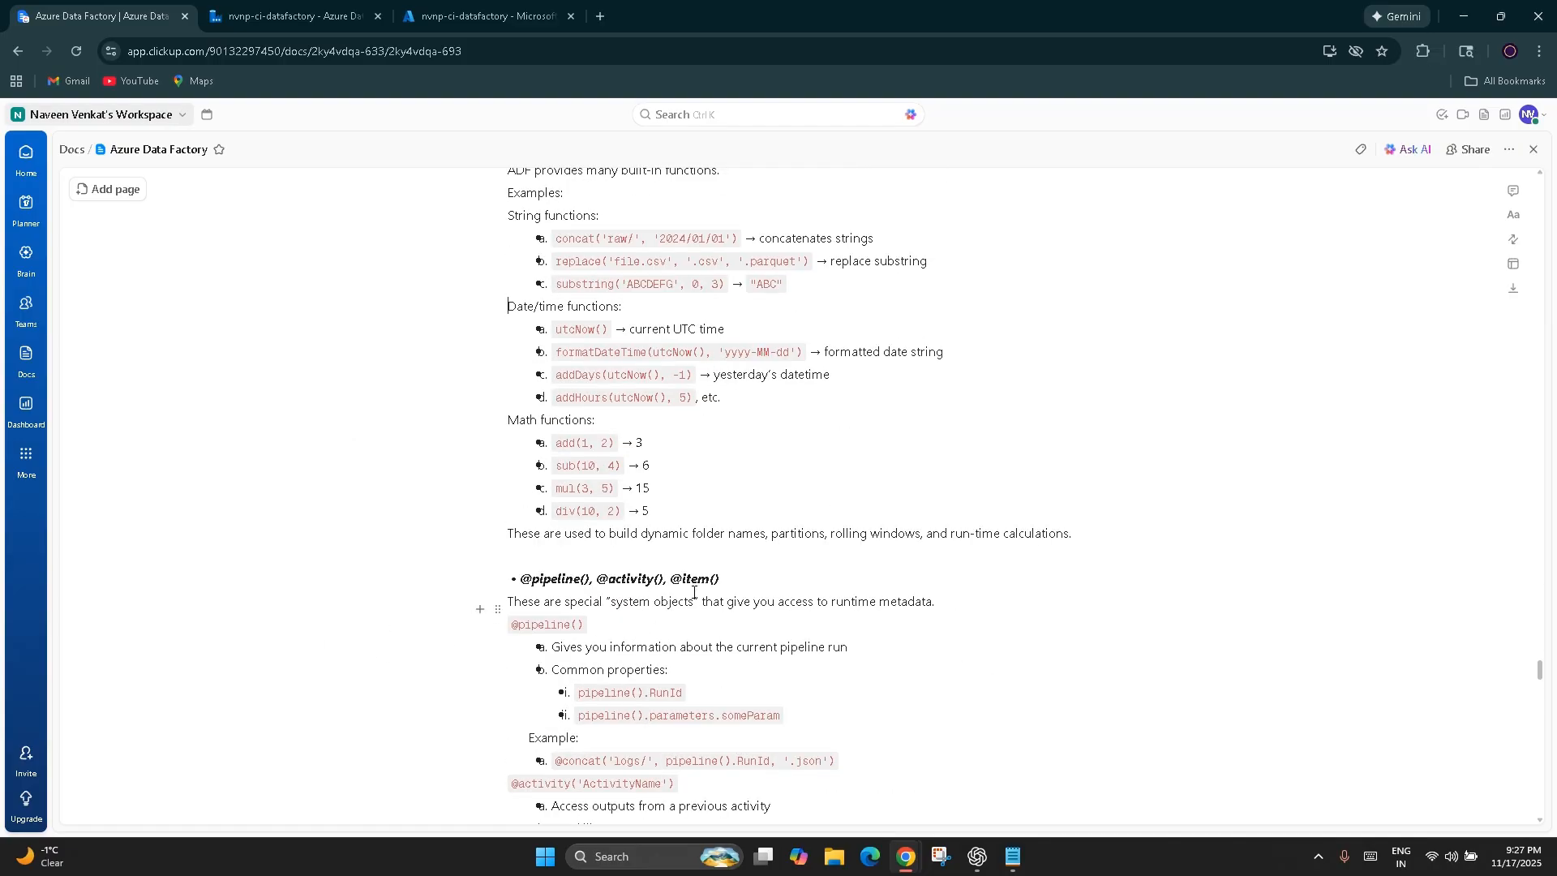
left_click_drag(737, 574, 519, 579)
left_click(493, 653)
left_click_drag(690, 692, 591, 692)
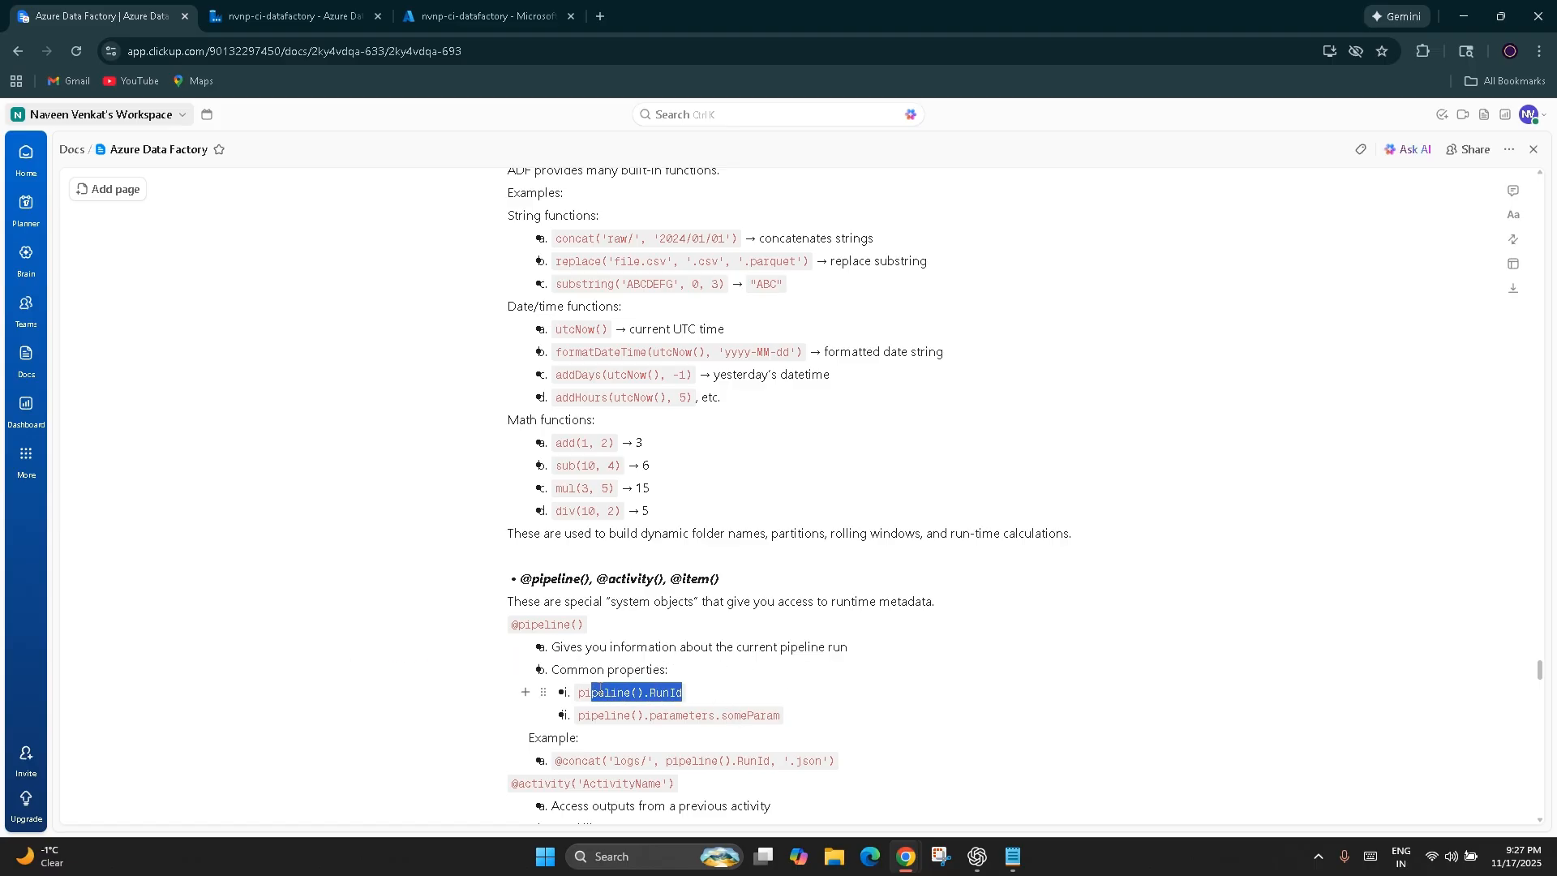
left_click_drag(780, 715, 584, 715)
scroll(584, 715, "down", 2)
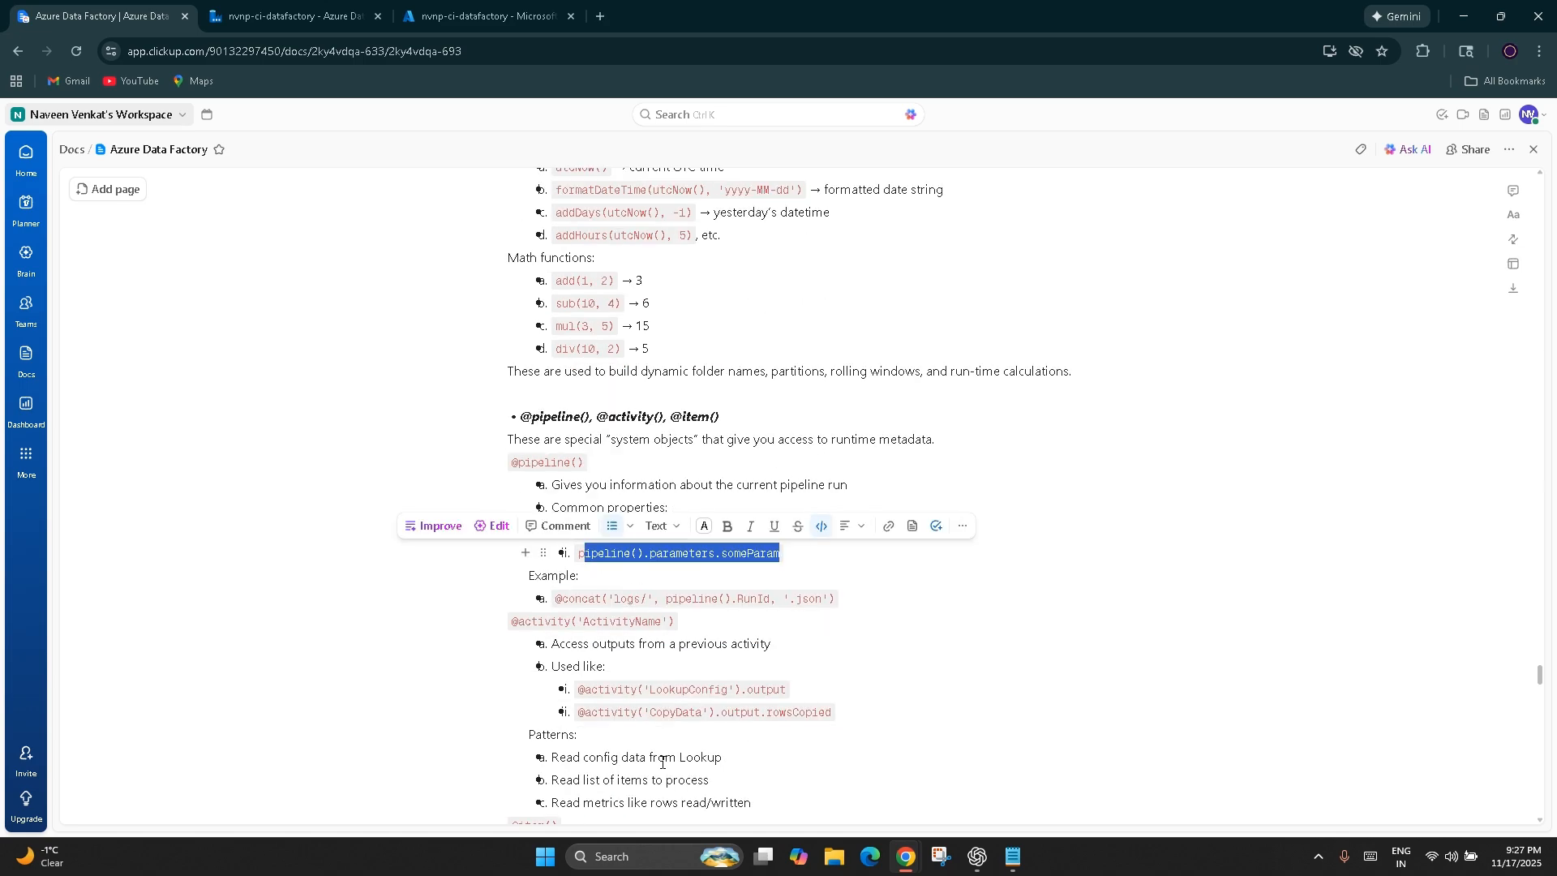
left_click(853, 614)
left_click_drag(853, 614, 551, 600)
left_click(491, 793)
Glance at the pipeline, return to the notes, and highlight the activity outputs to variables flow under Passing values across activities
scroll(467, 782, "down", 2)
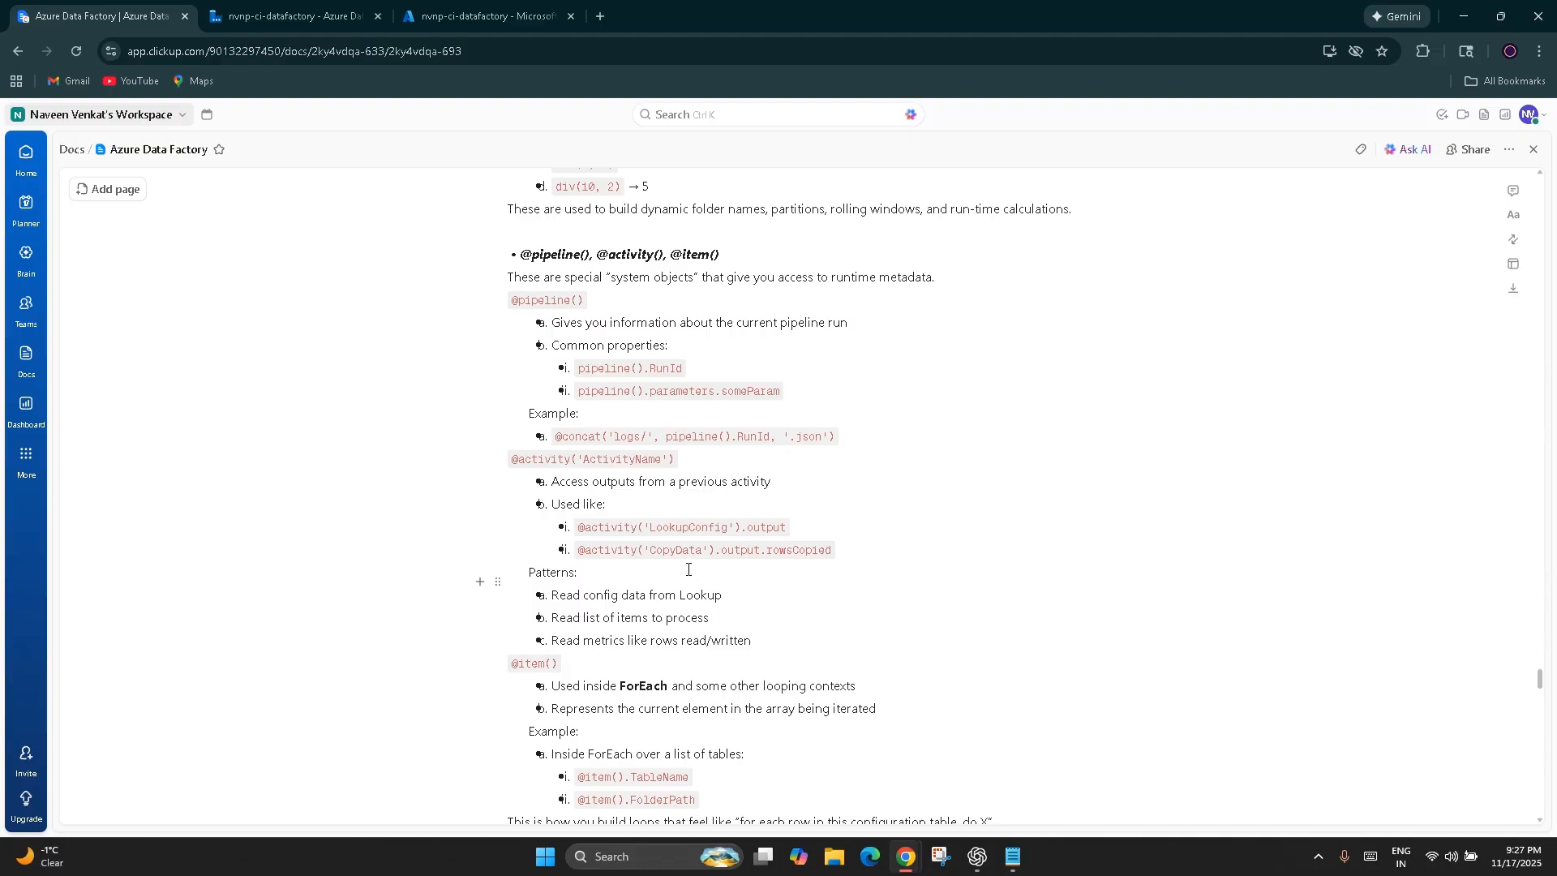
left_click(292, 17)
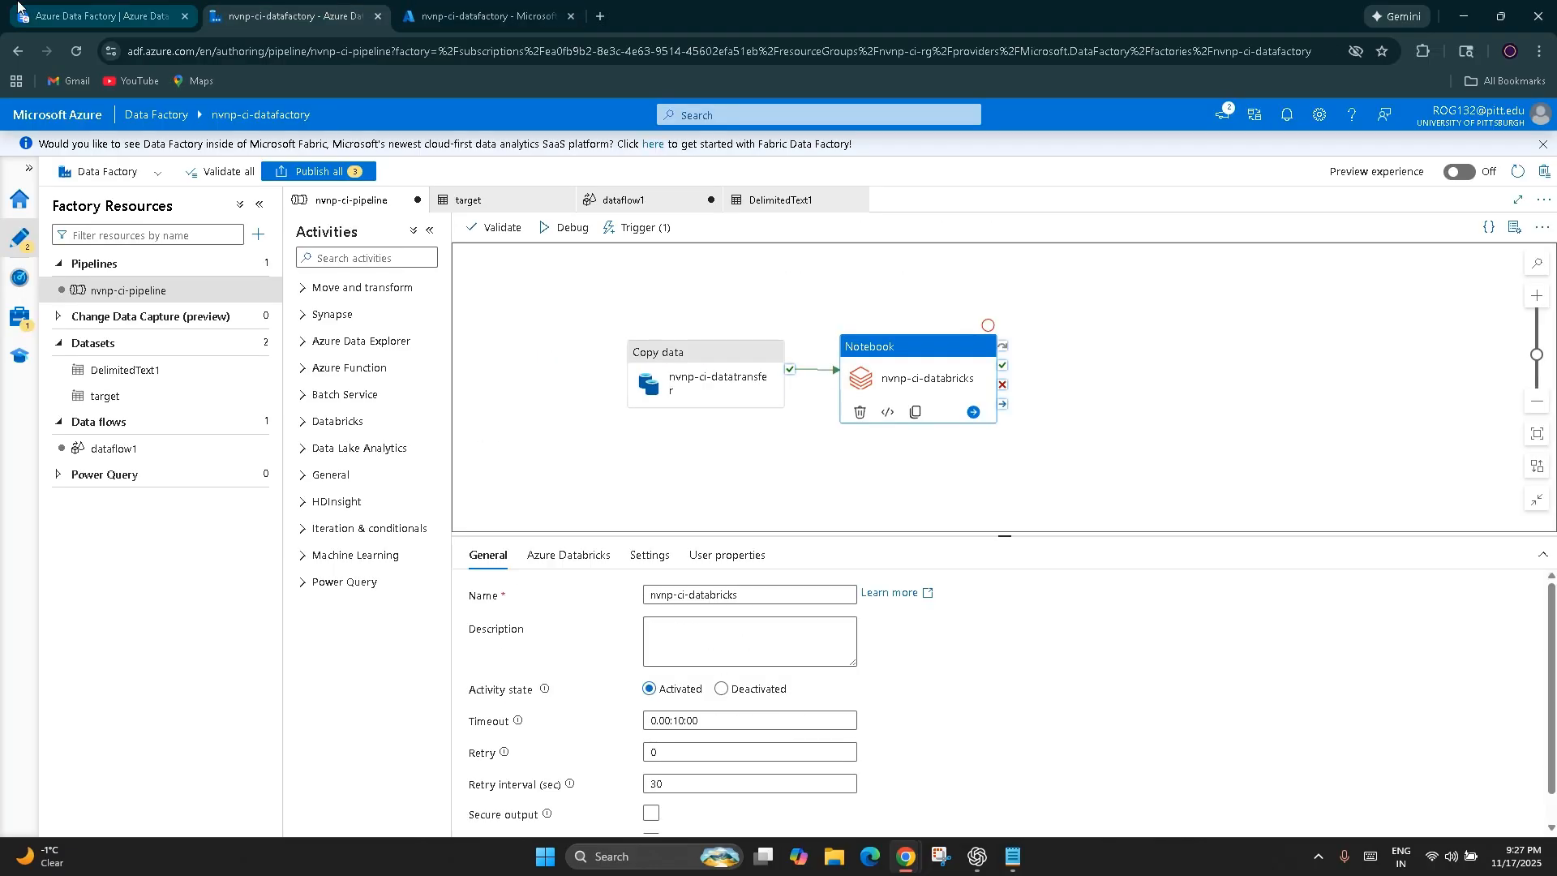
left_click(101, 16)
scroll(536, 464, "up", 5)
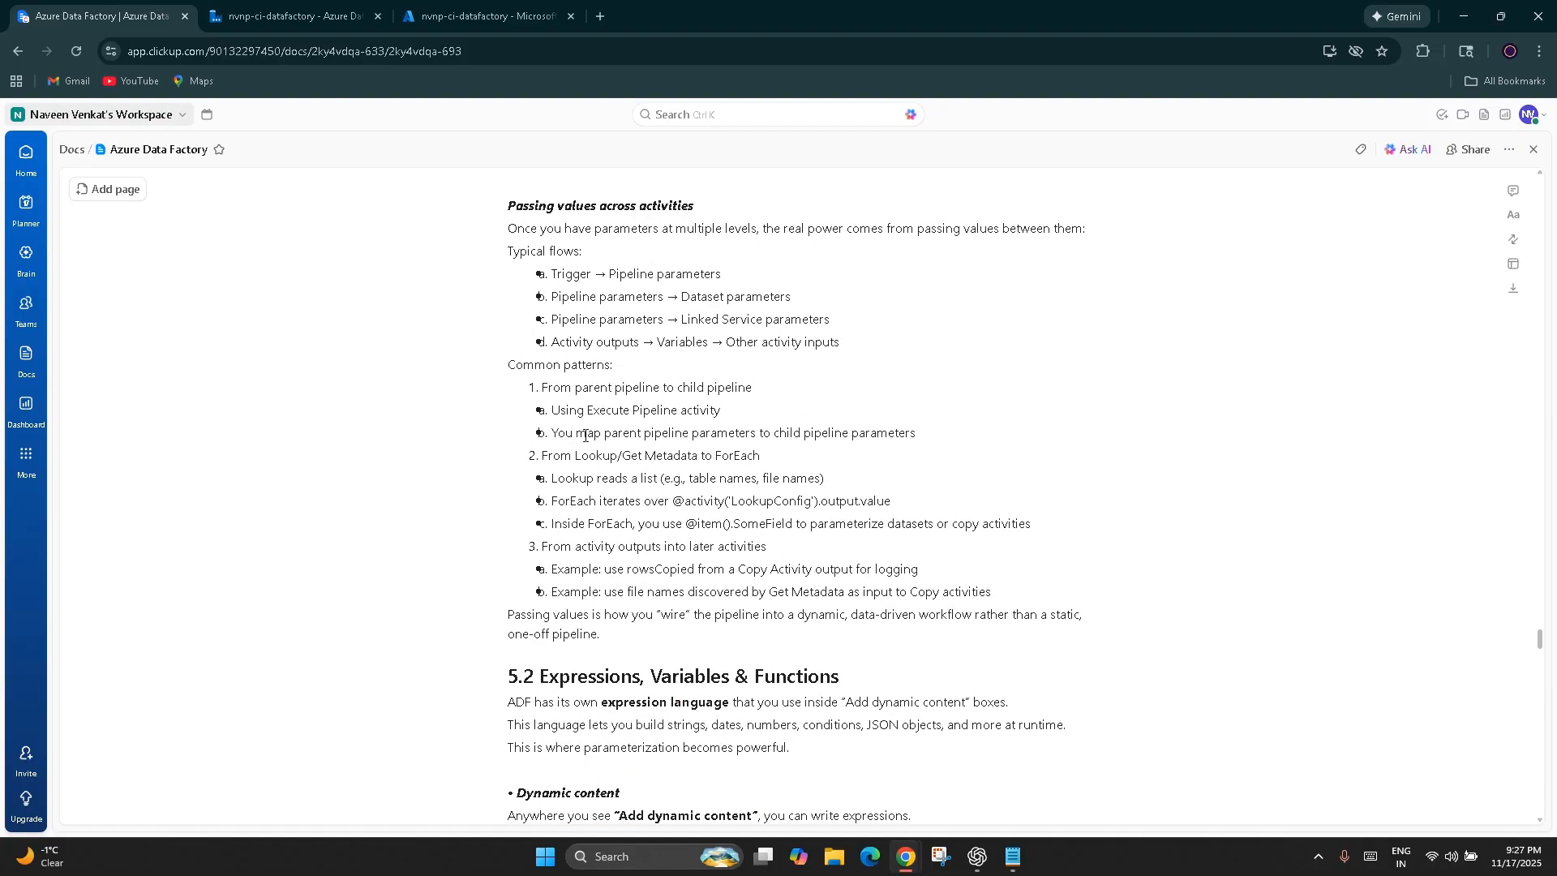
double_click(588, 342)
double_click(681, 341)
scroll(683, 608, "down", 15)
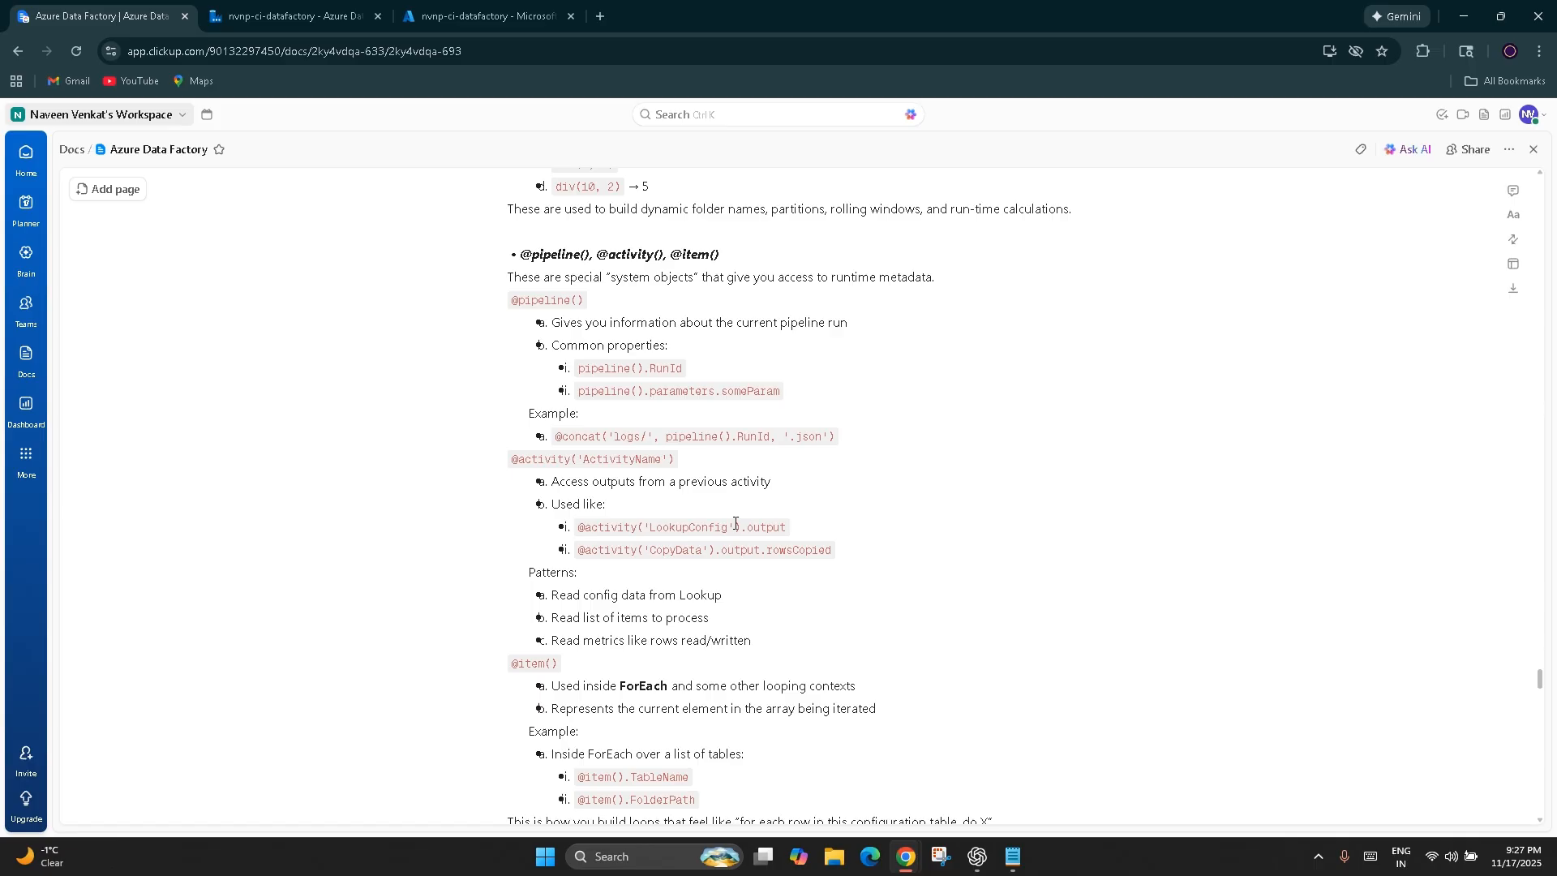
left_click_drag(788, 529, 643, 528)
left_click_drag(839, 550, 569, 529)
left_click(807, 622)
scroll(803, 619, "down", 2)
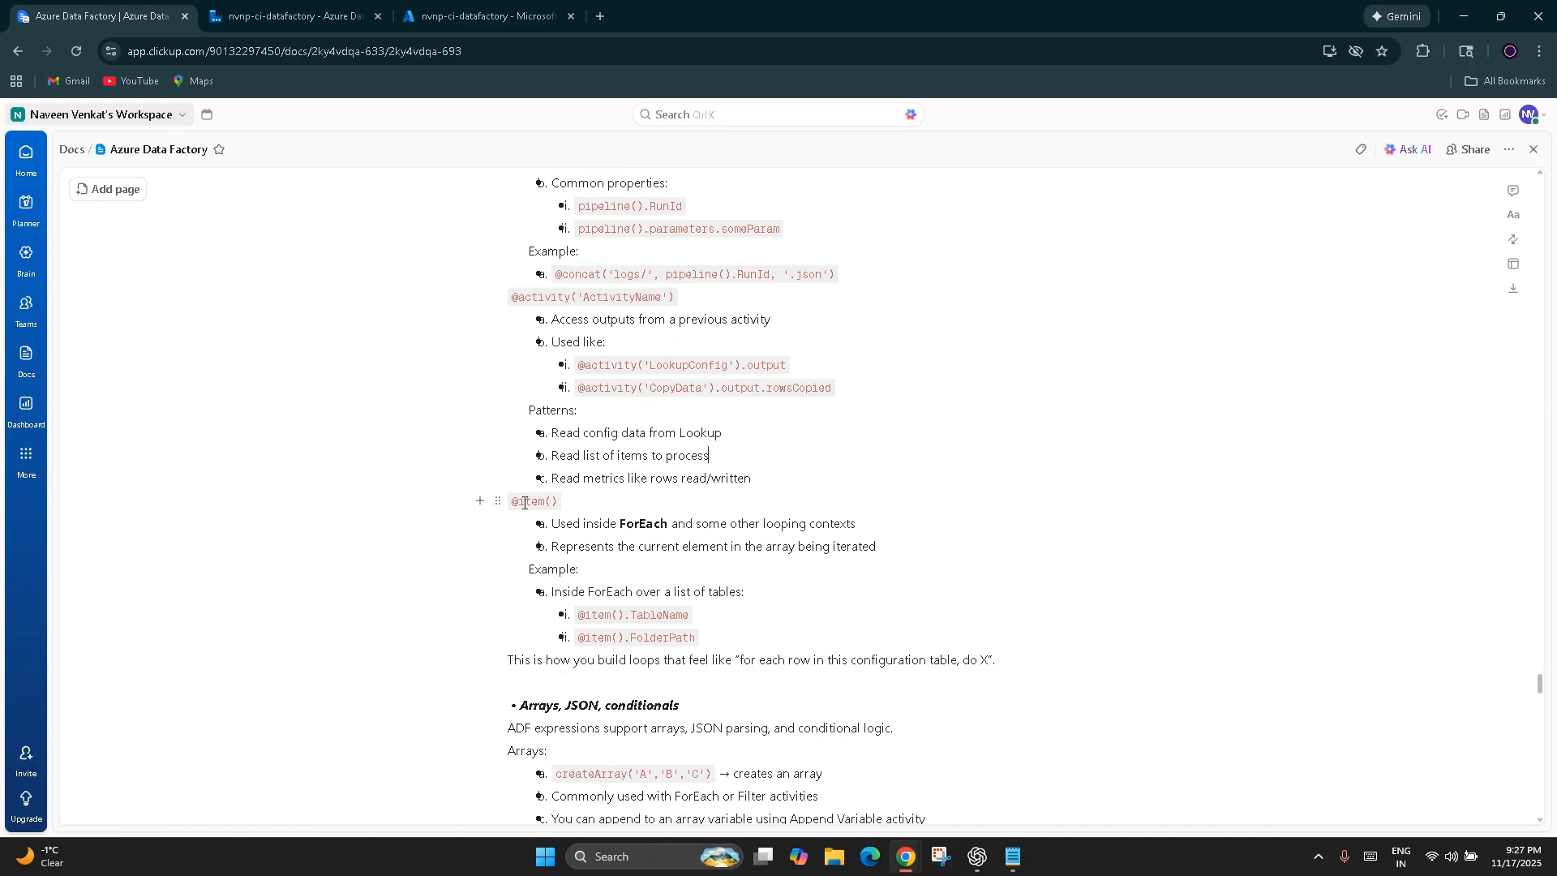
double_click(642, 524)
left_click(694, 524)
double_click(711, 523)
left_click(738, 524)
double_click(786, 524)
left_click(816, 523)
double_click(818, 527)
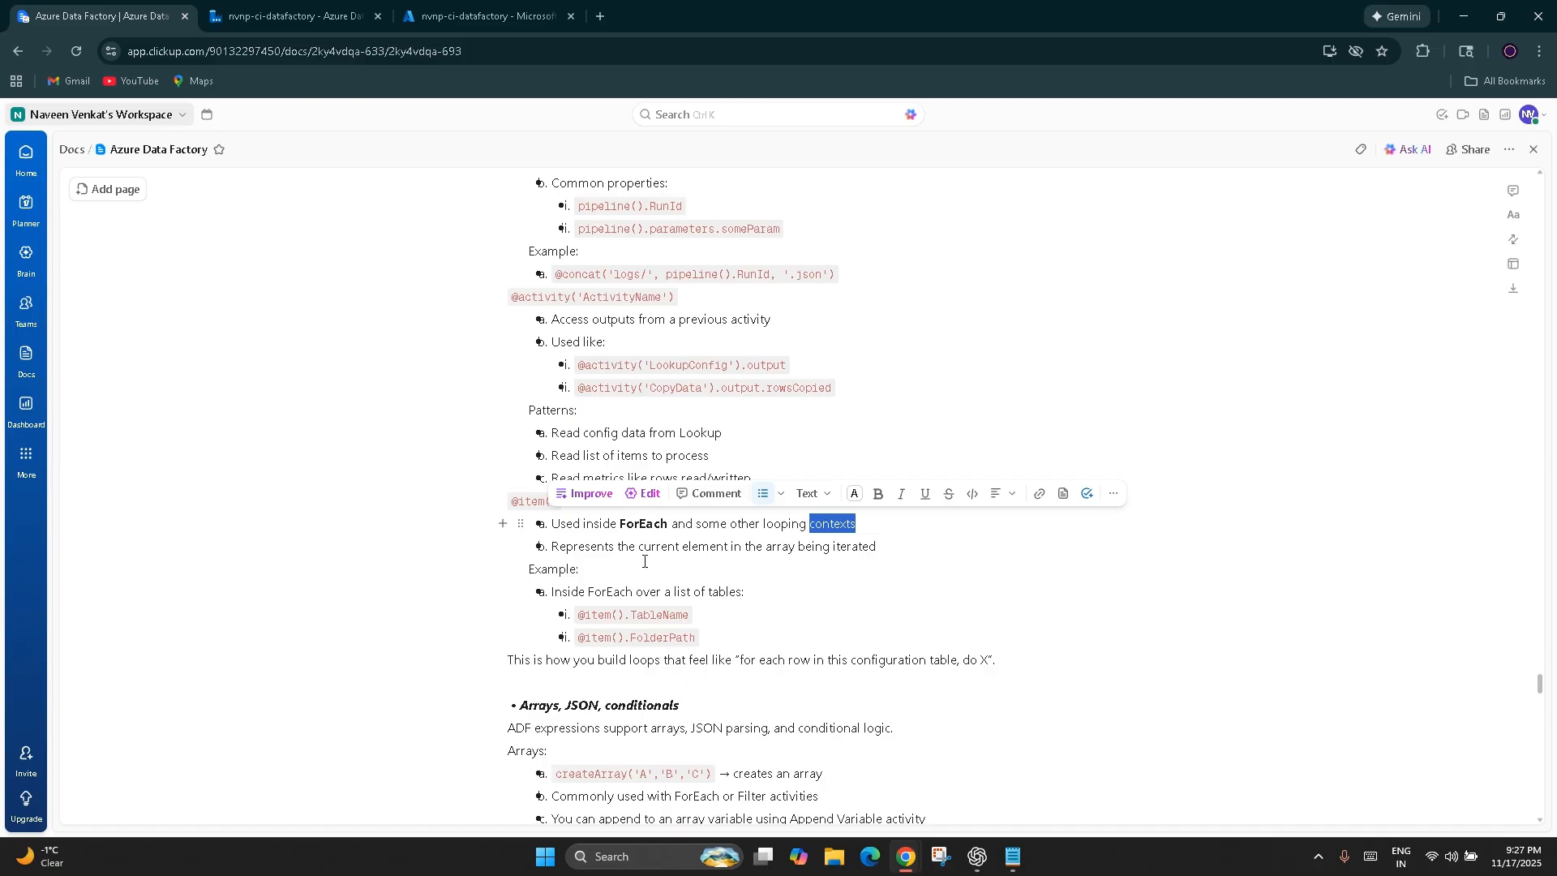
left_click(555, 533)
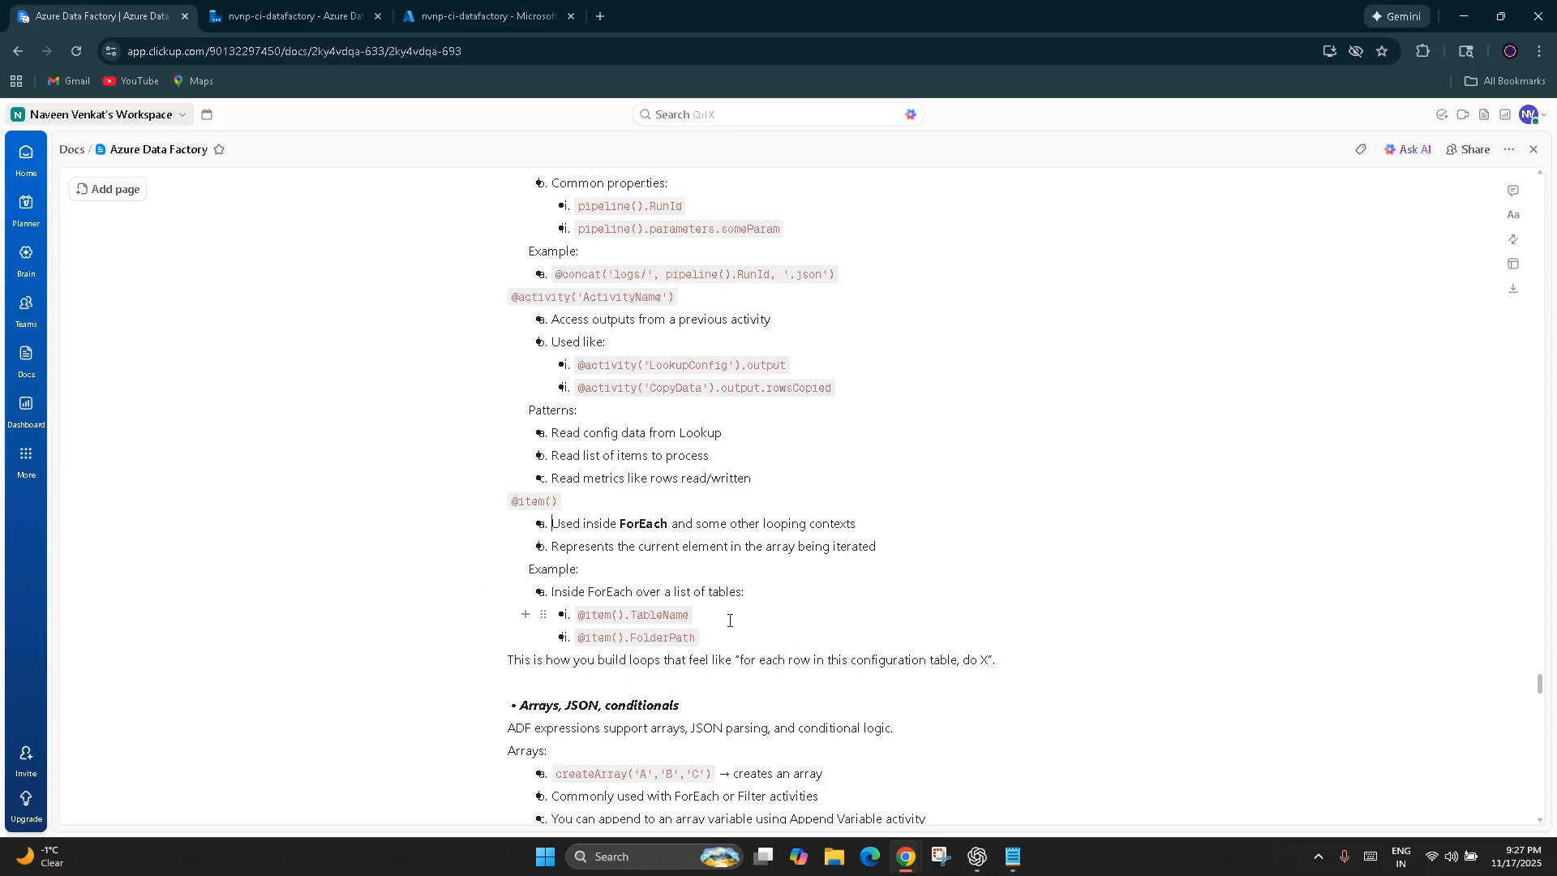
left_click_drag(578, 614, 696, 617)
left_click_drag(691, 617, 577, 615)
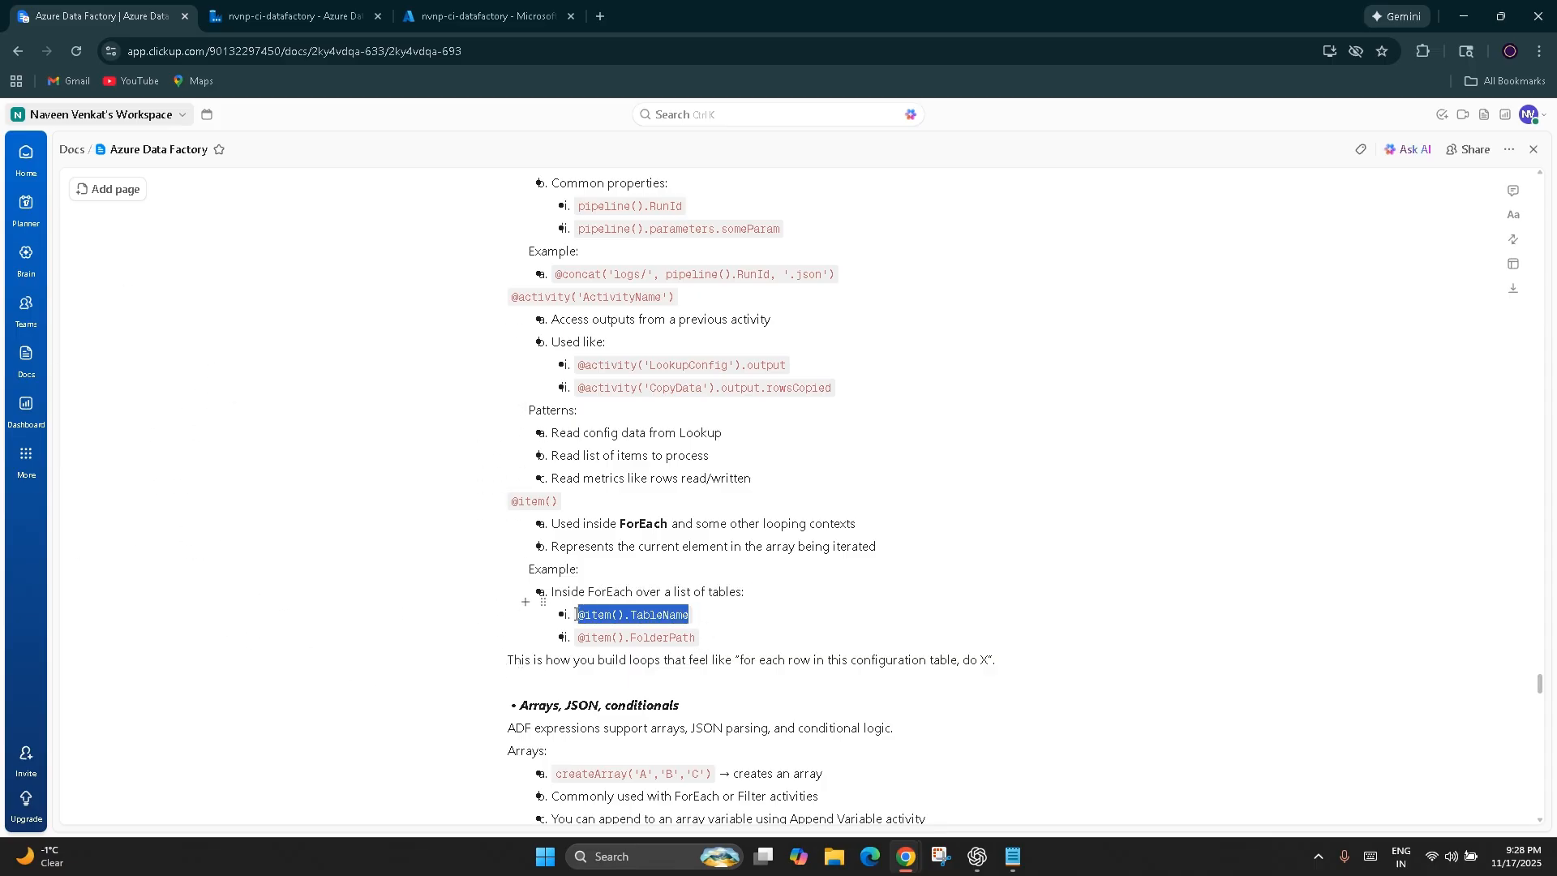
left_click(692, 618)
left_click_drag(694, 618, 577, 613)
left_click(279, 702)
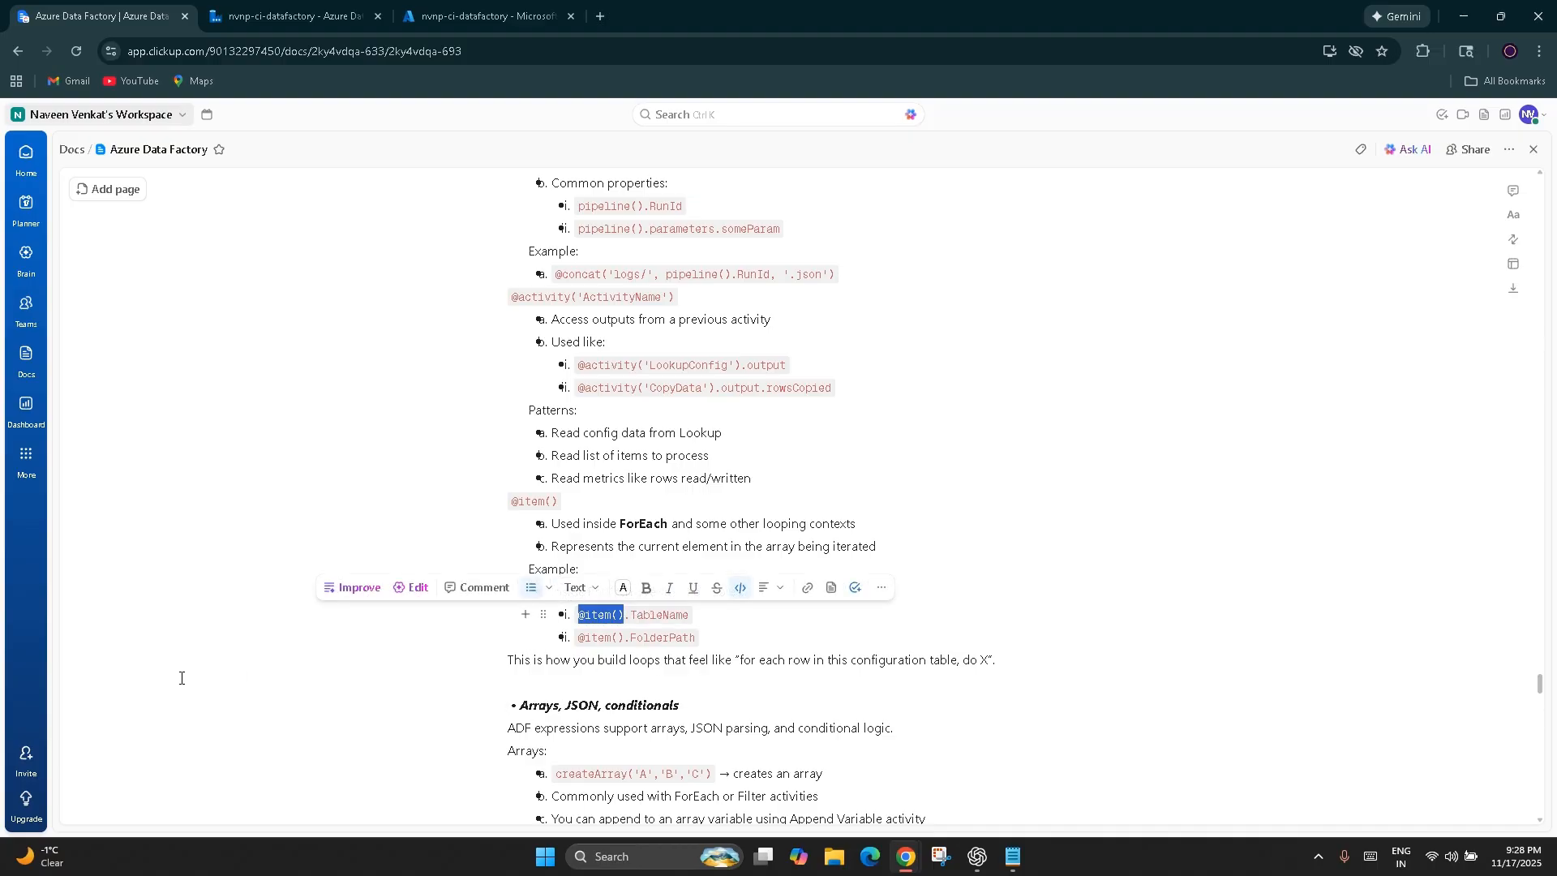
left_click(181, 678)
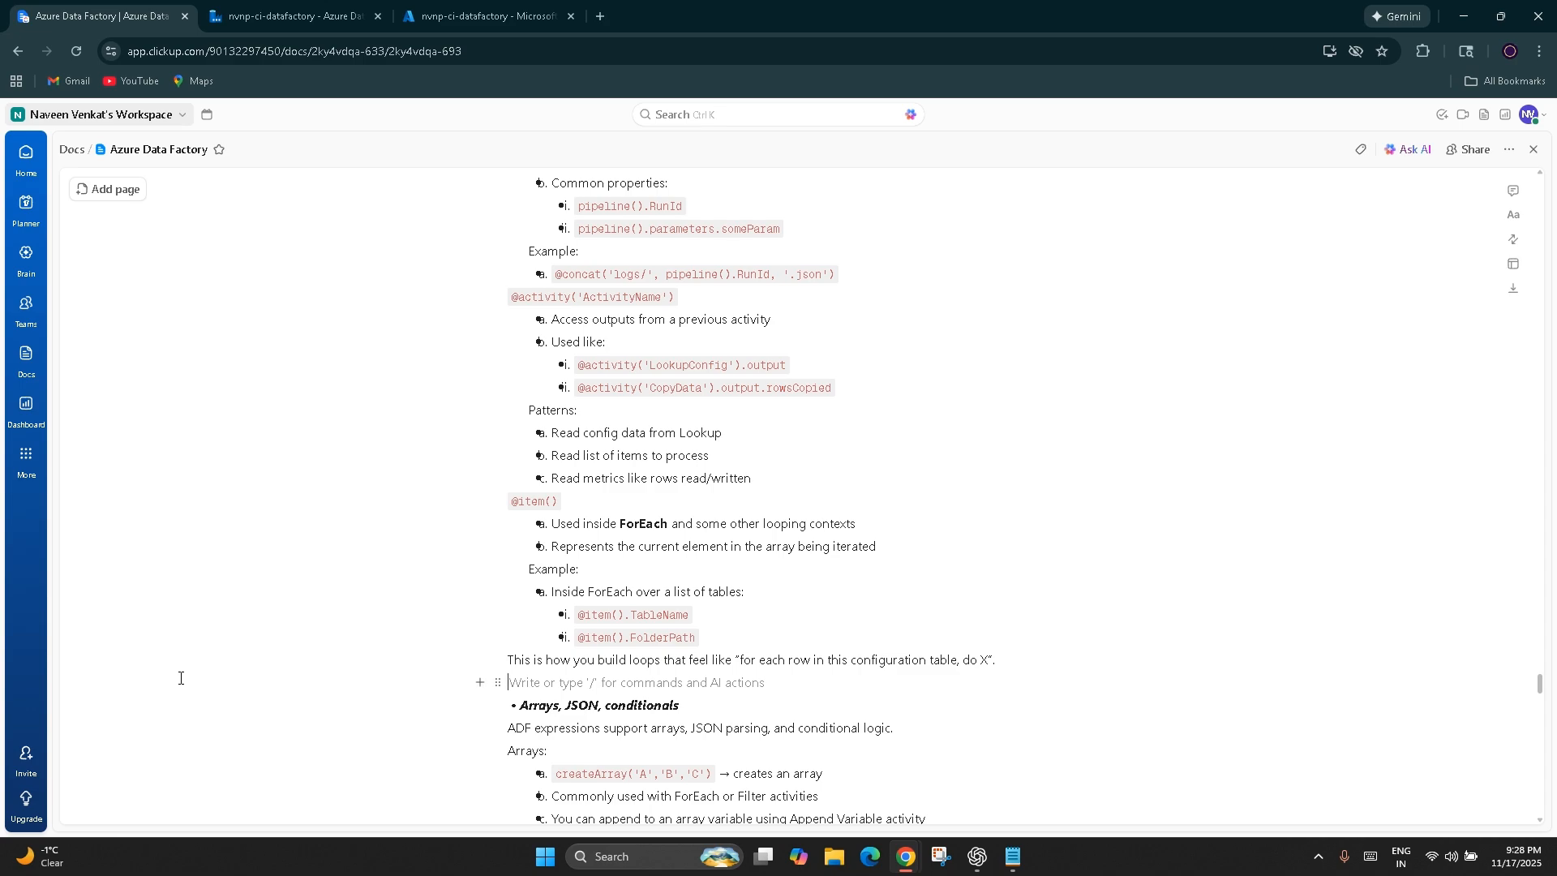
scroll(181, 678, "down", 3)
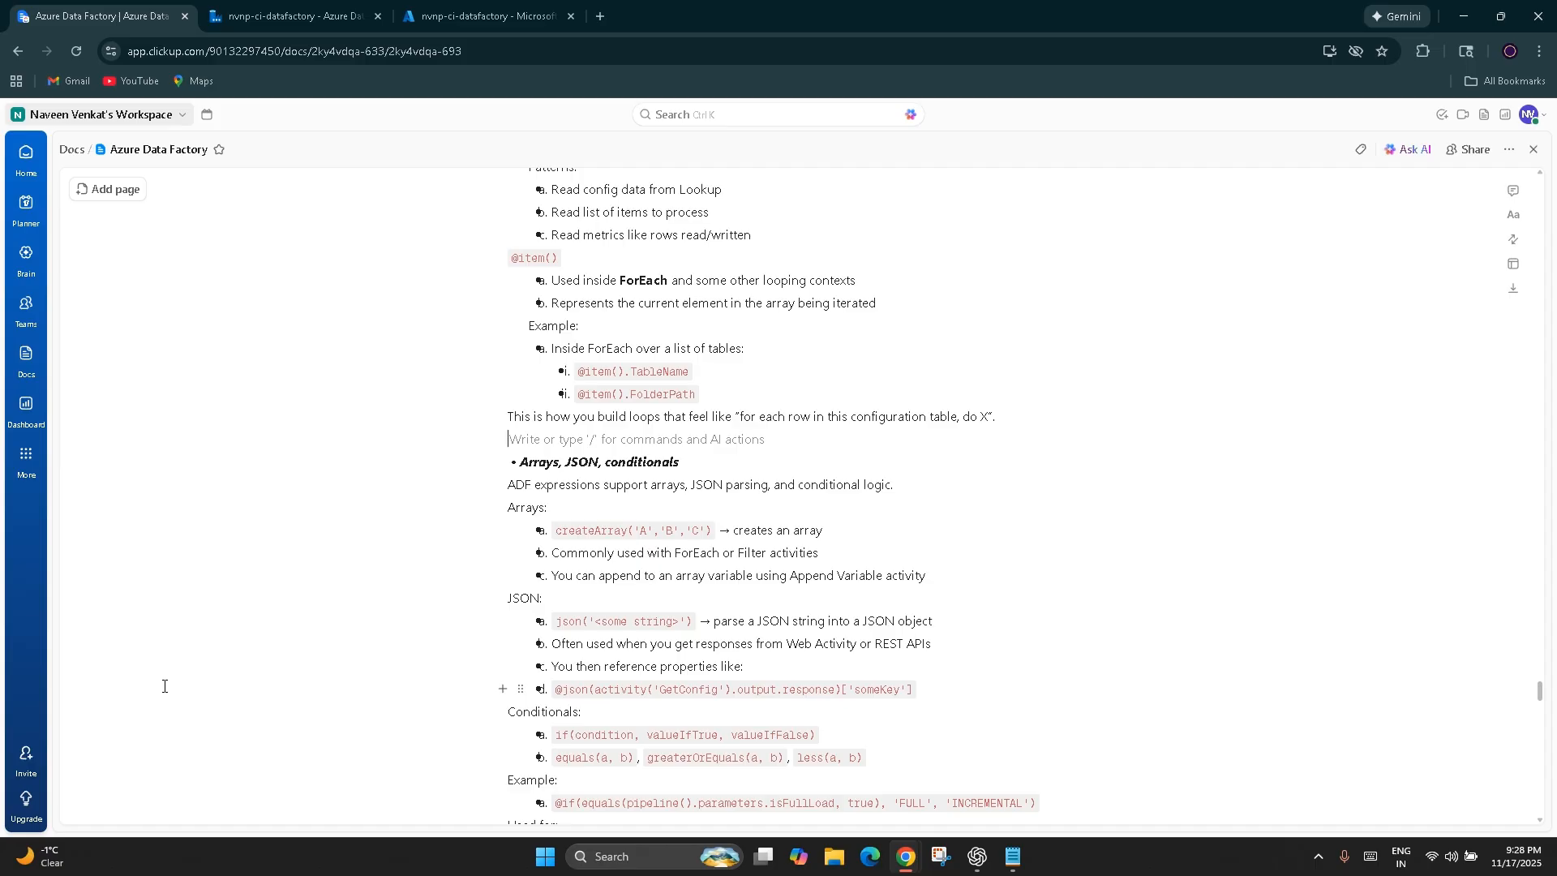
scroll(164, 686, "down", 2)
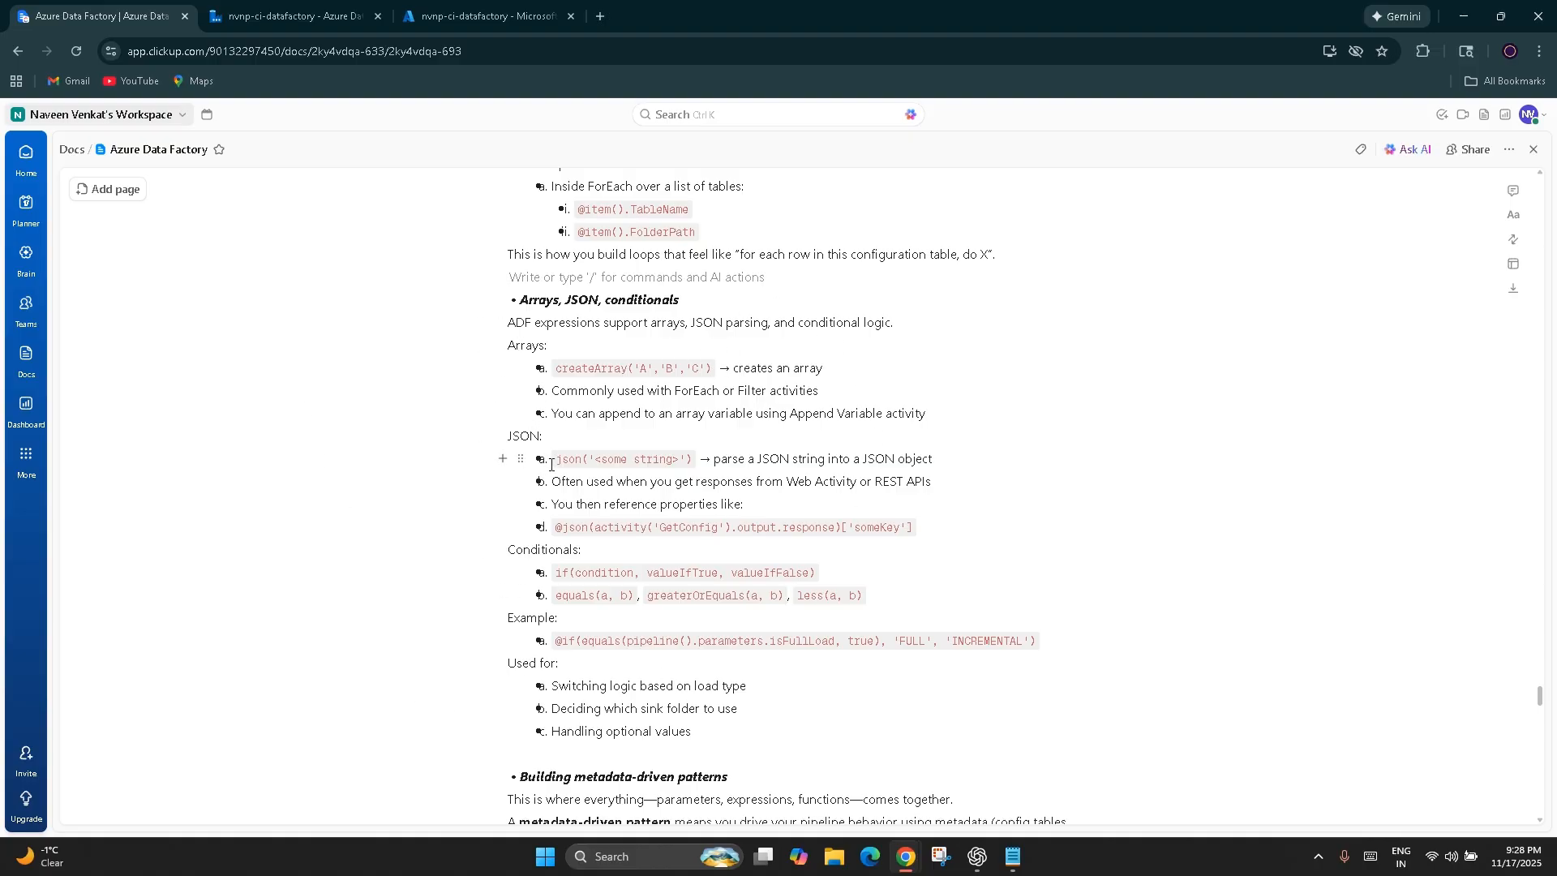
left_click_drag(552, 464, 692, 461)
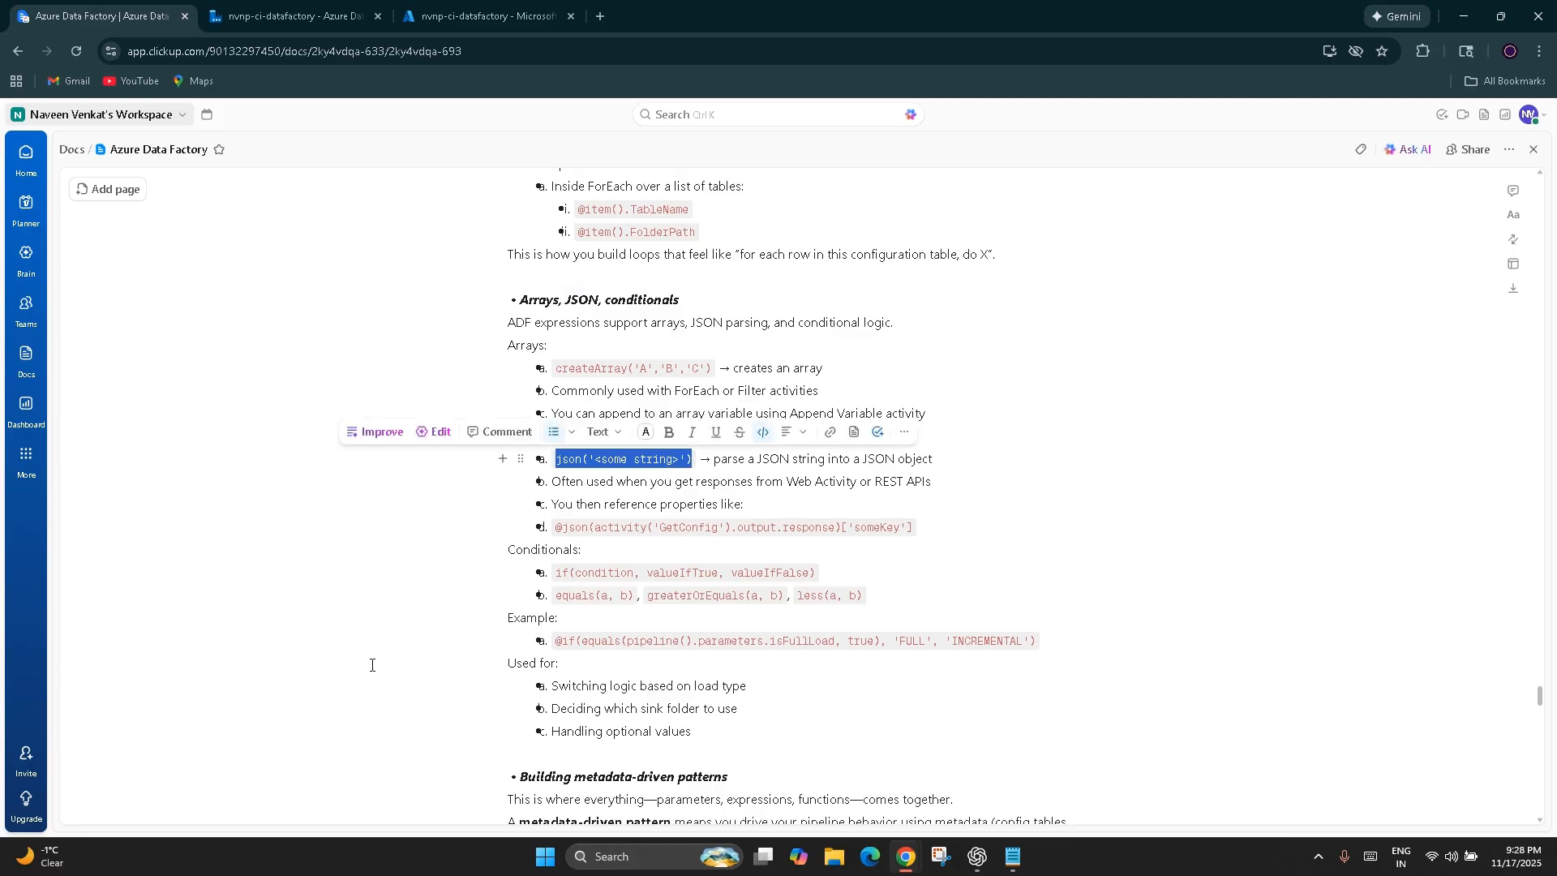
left_click_drag(583, 527, 569, 527)
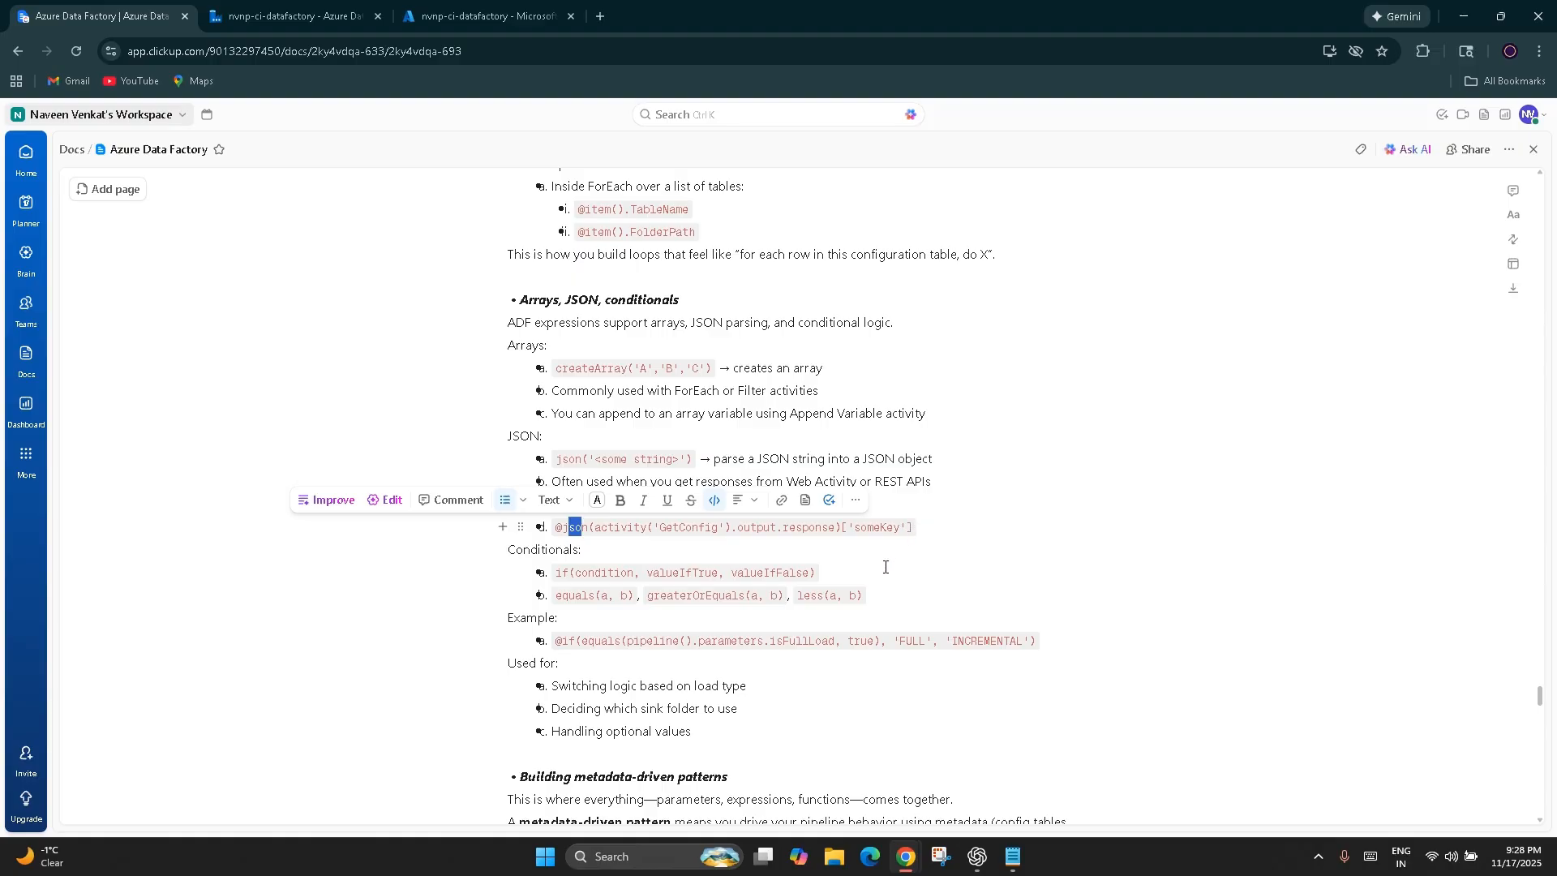
left_click(220, 747)
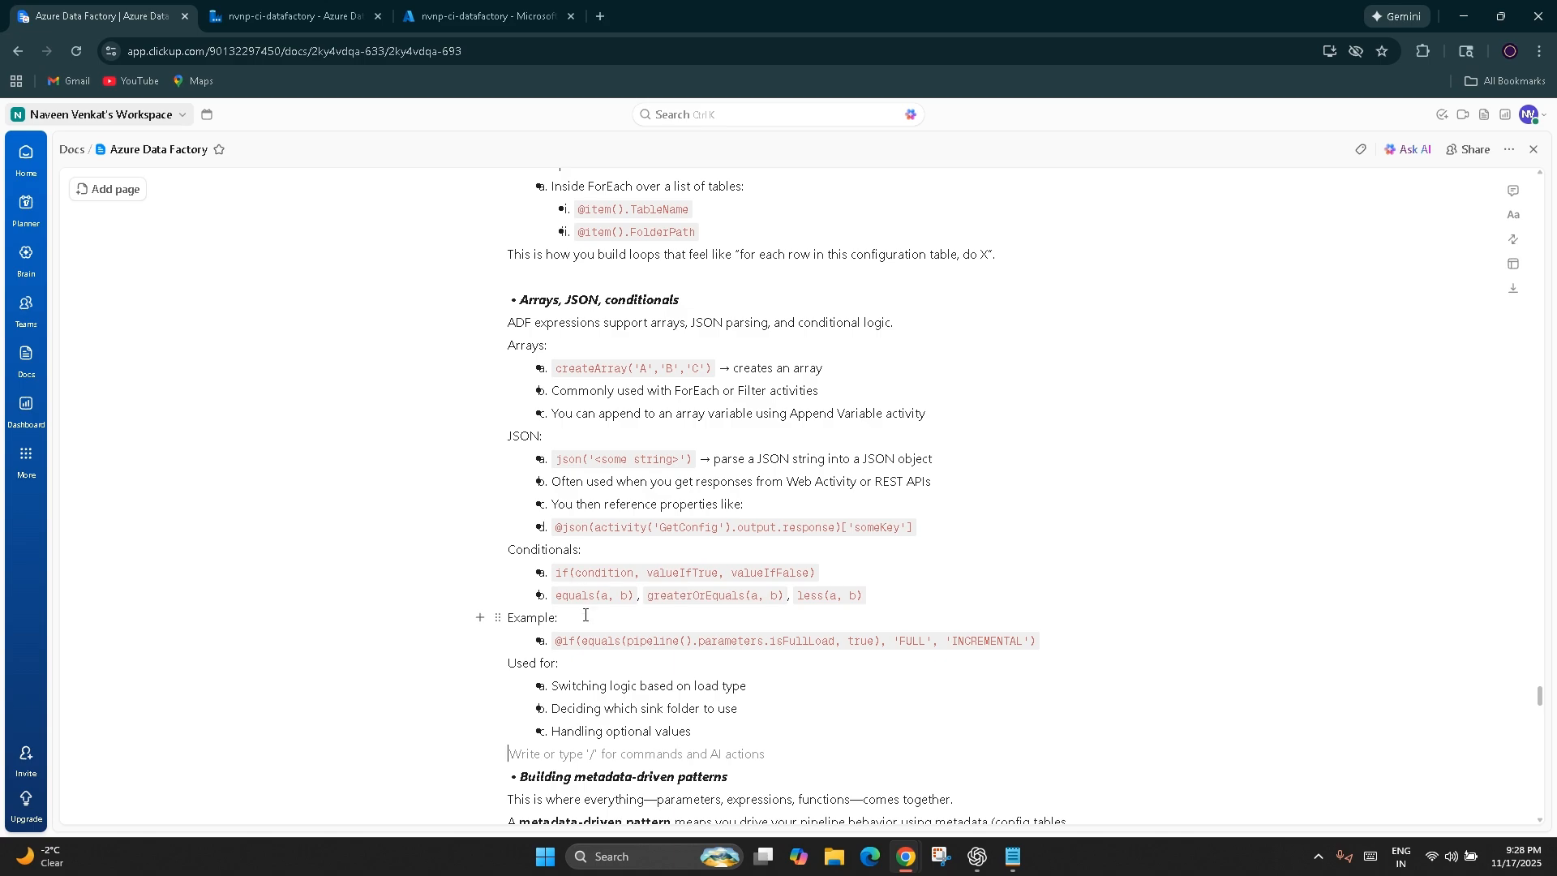
Highlight the Building metadata-driven patterns heading that follows the conditionals section of the notes
scroll(231, 775, "down", 3)
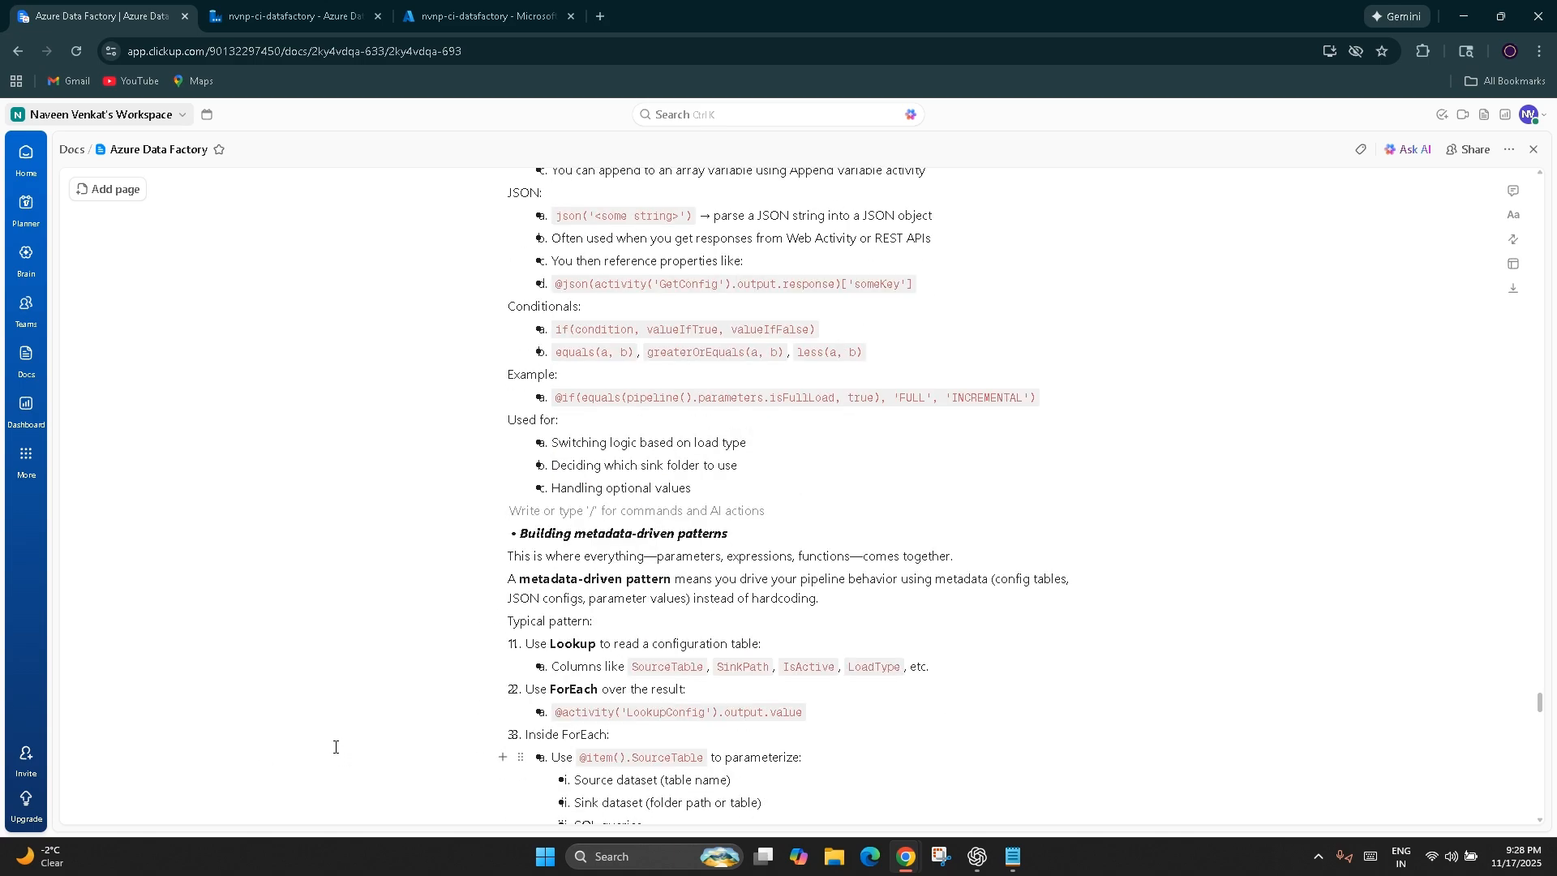
scroll(616, 677, "down", 3)
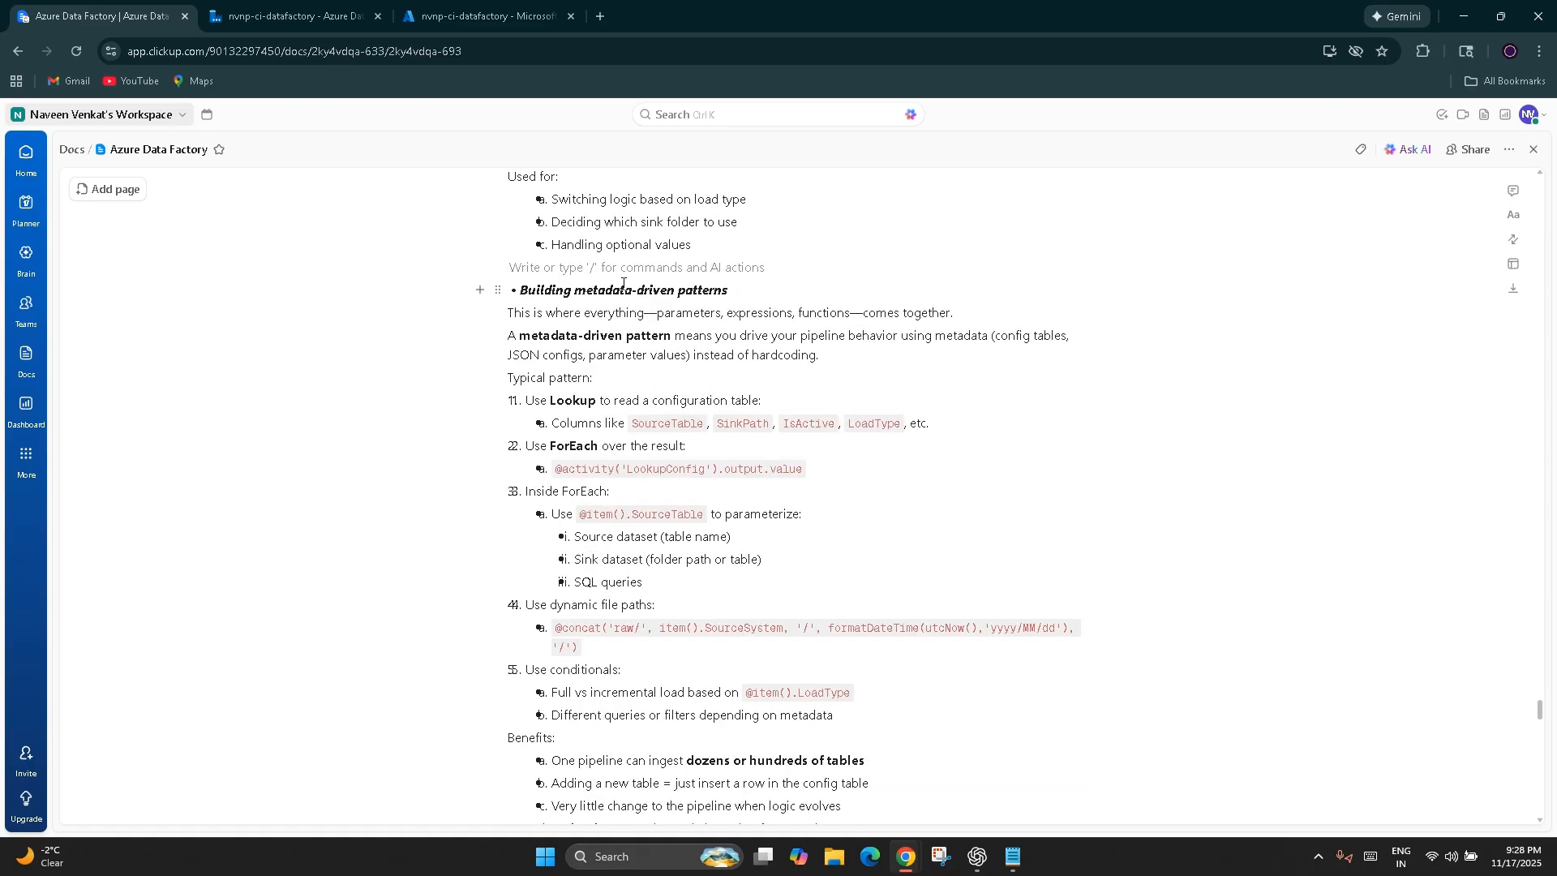
left_click_drag(520, 290, 727, 290)
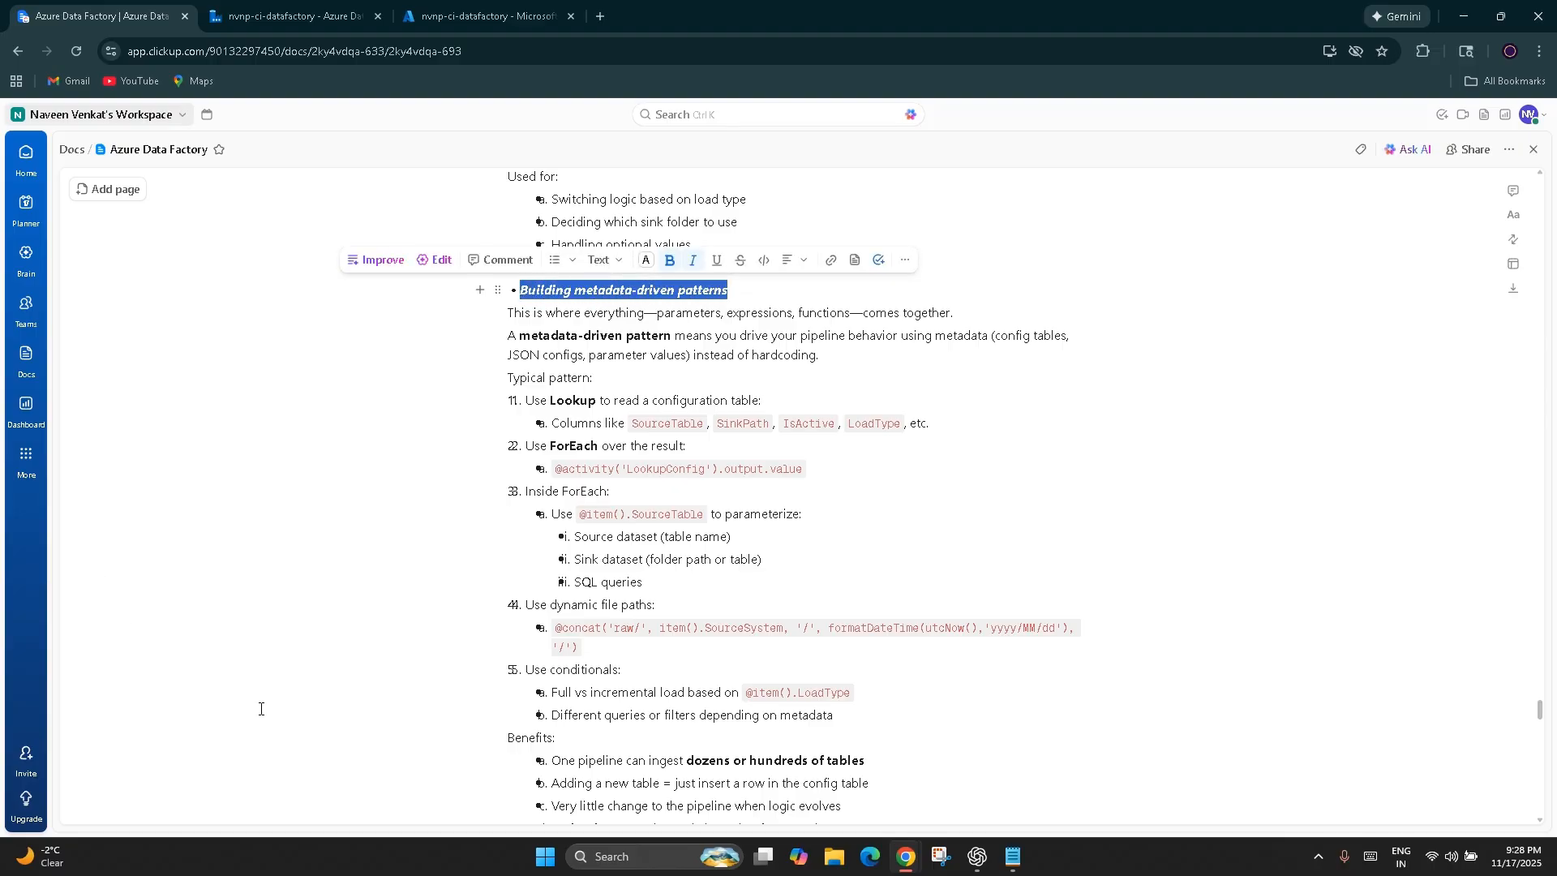
Switch to Azure Data Factory and move the nvnp-ci-datatransfer Copy data activity slightly up and farther from the Notebook activity
left_click(292, 17)
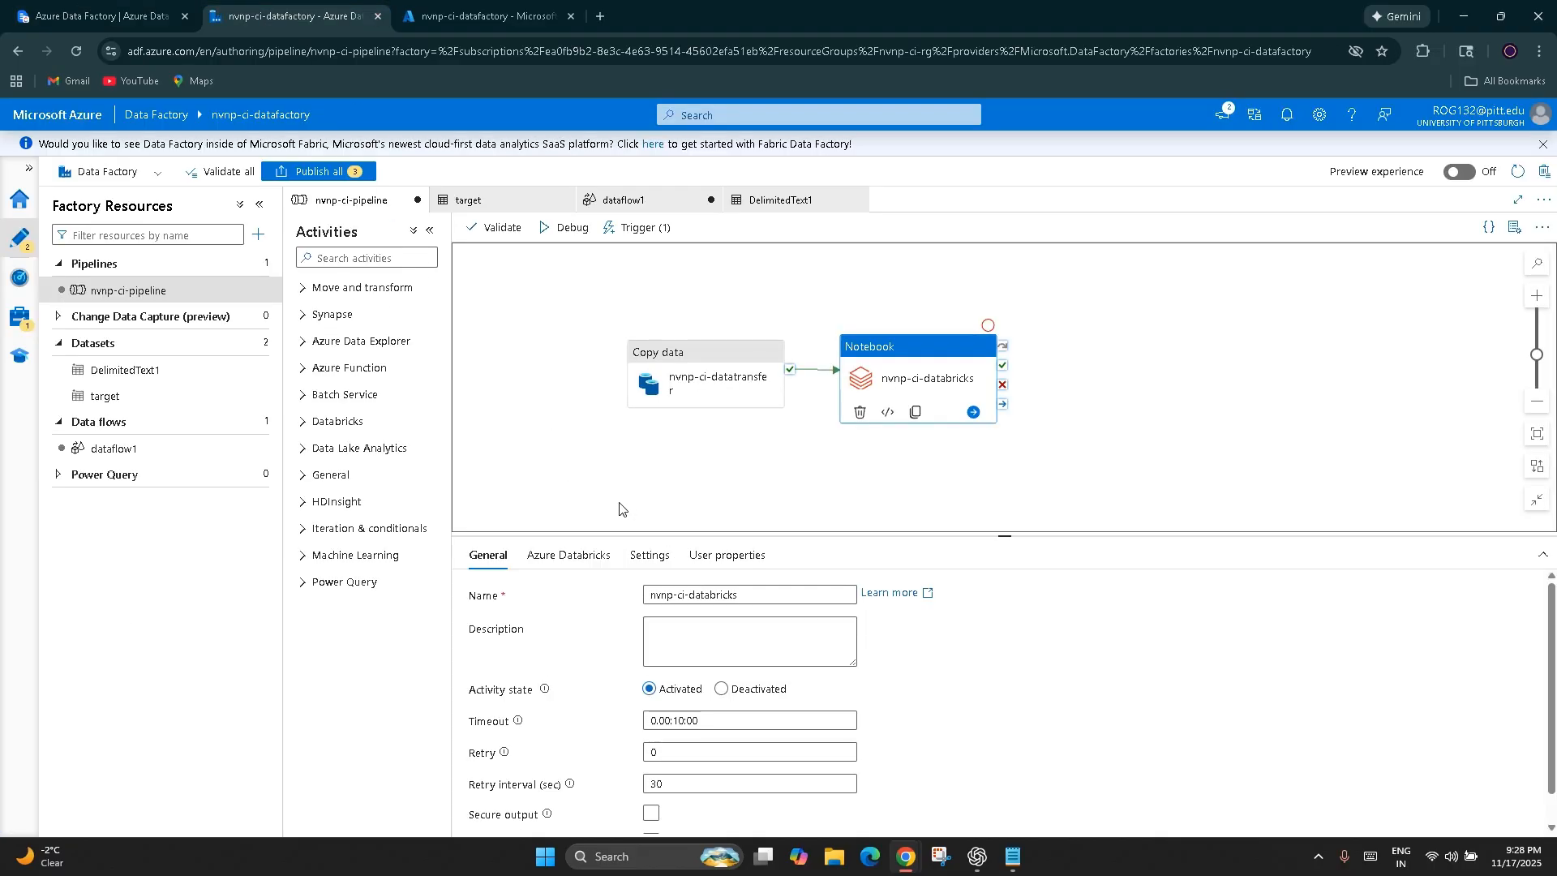
left_click(713, 337)
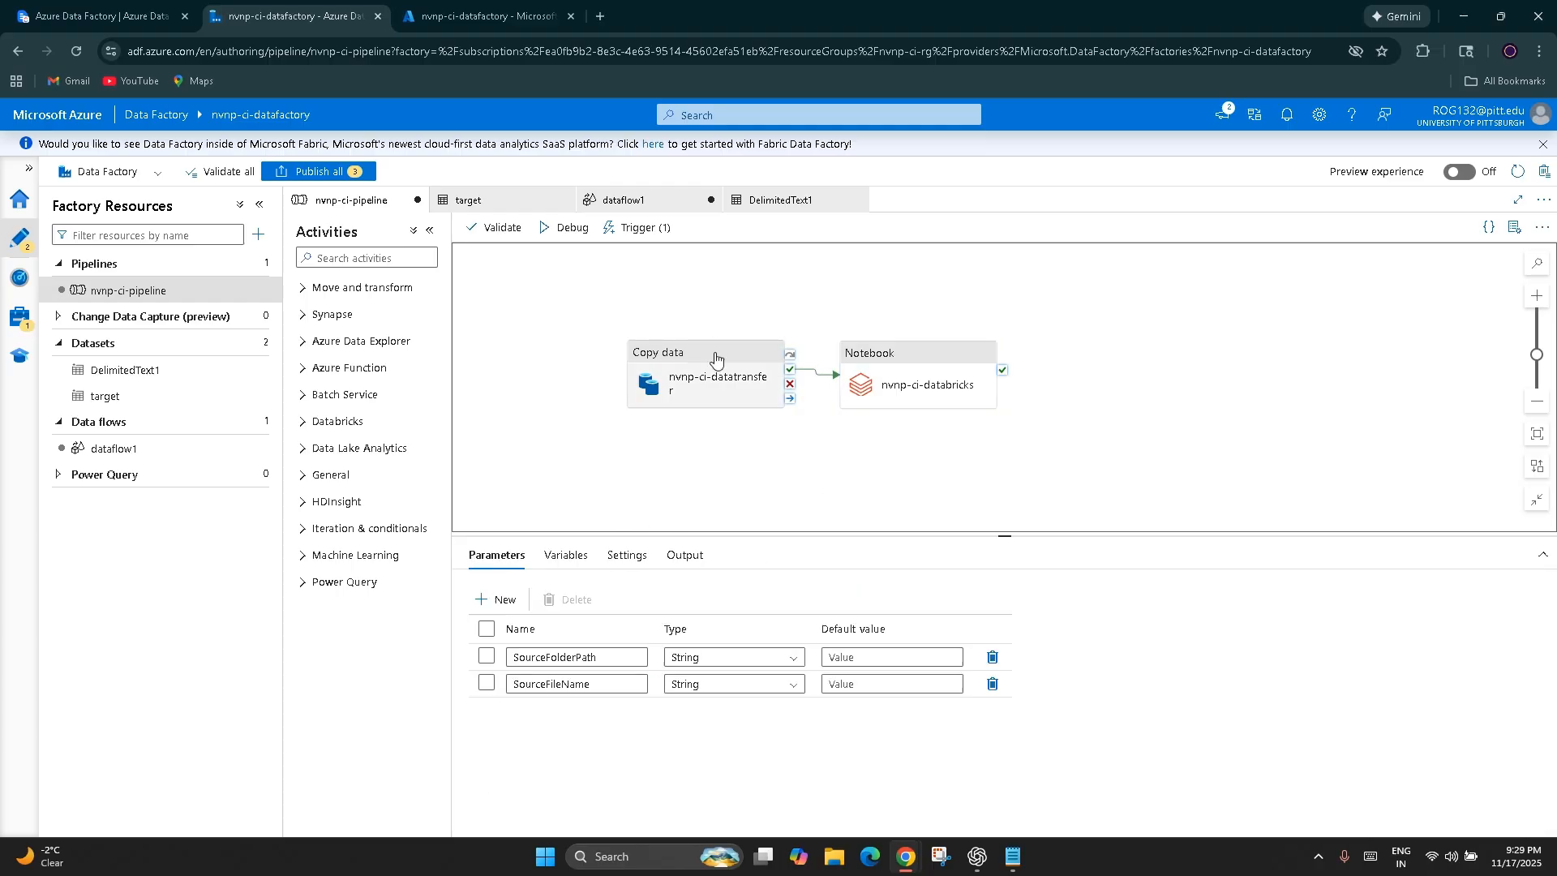
left_click_drag(715, 357, 658, 331)
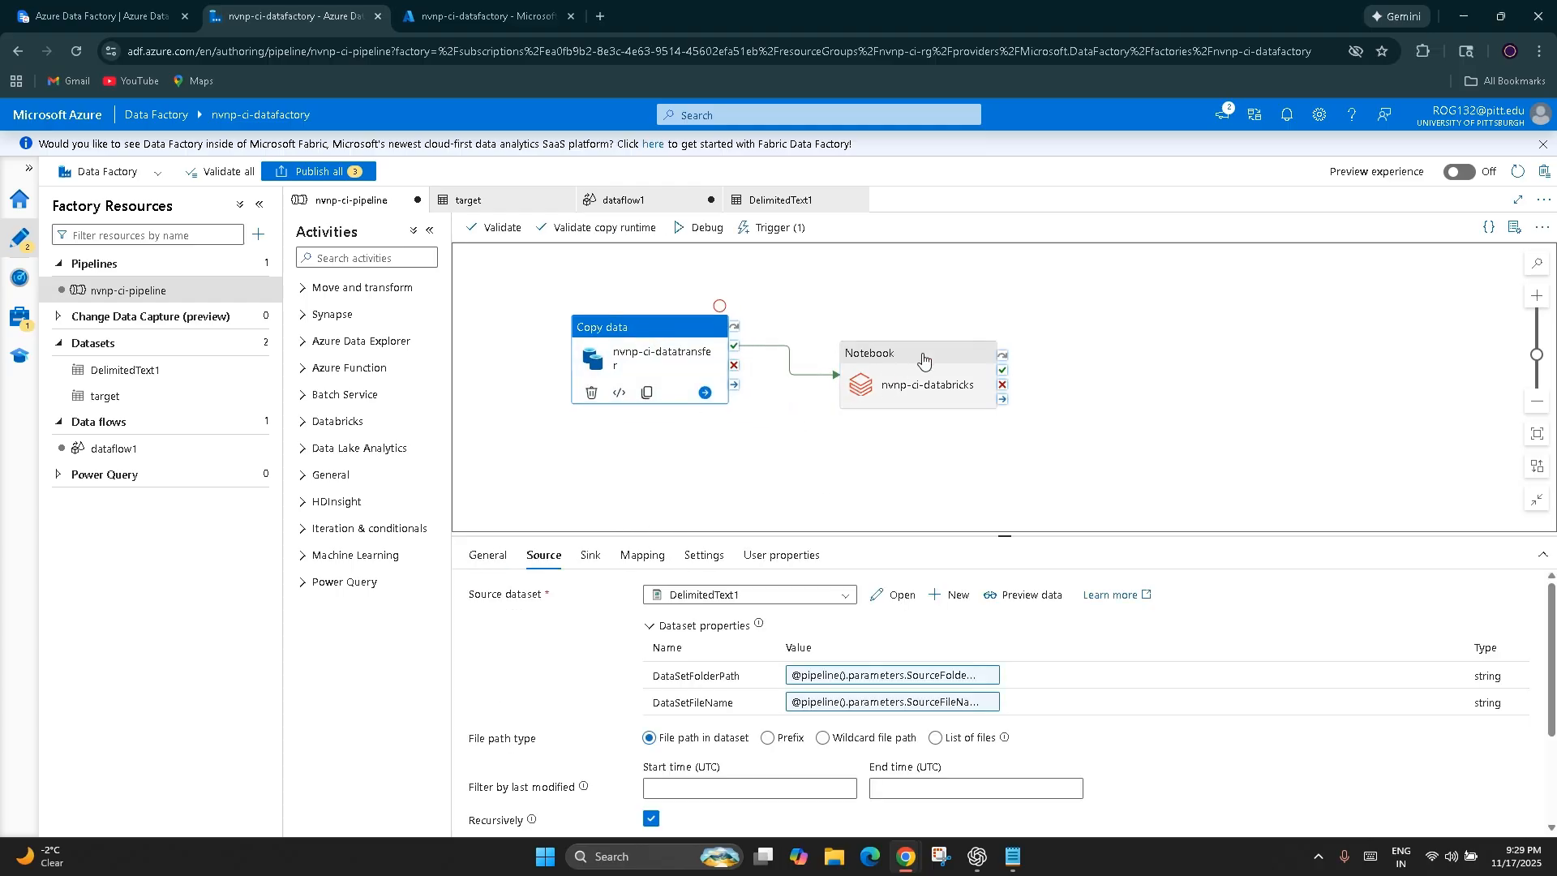
Return to the ClickUp notes and examine the typical metadata-driven pattern and its benefits, down to the Module 6 Triggers outline
left_click(136, 7)
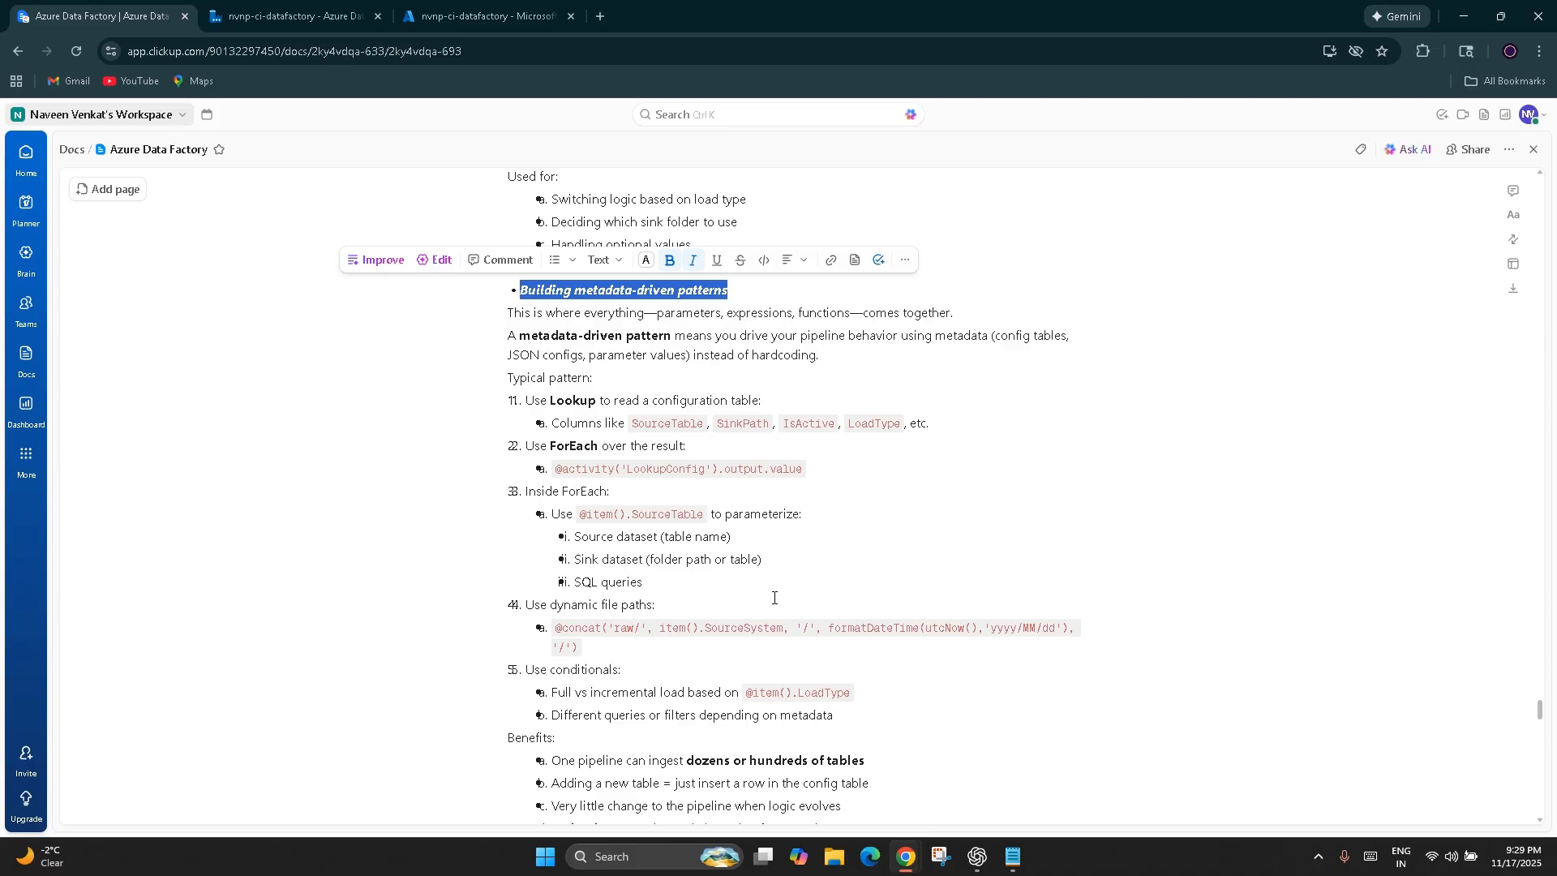
scroll(795, 612, "down", 1)
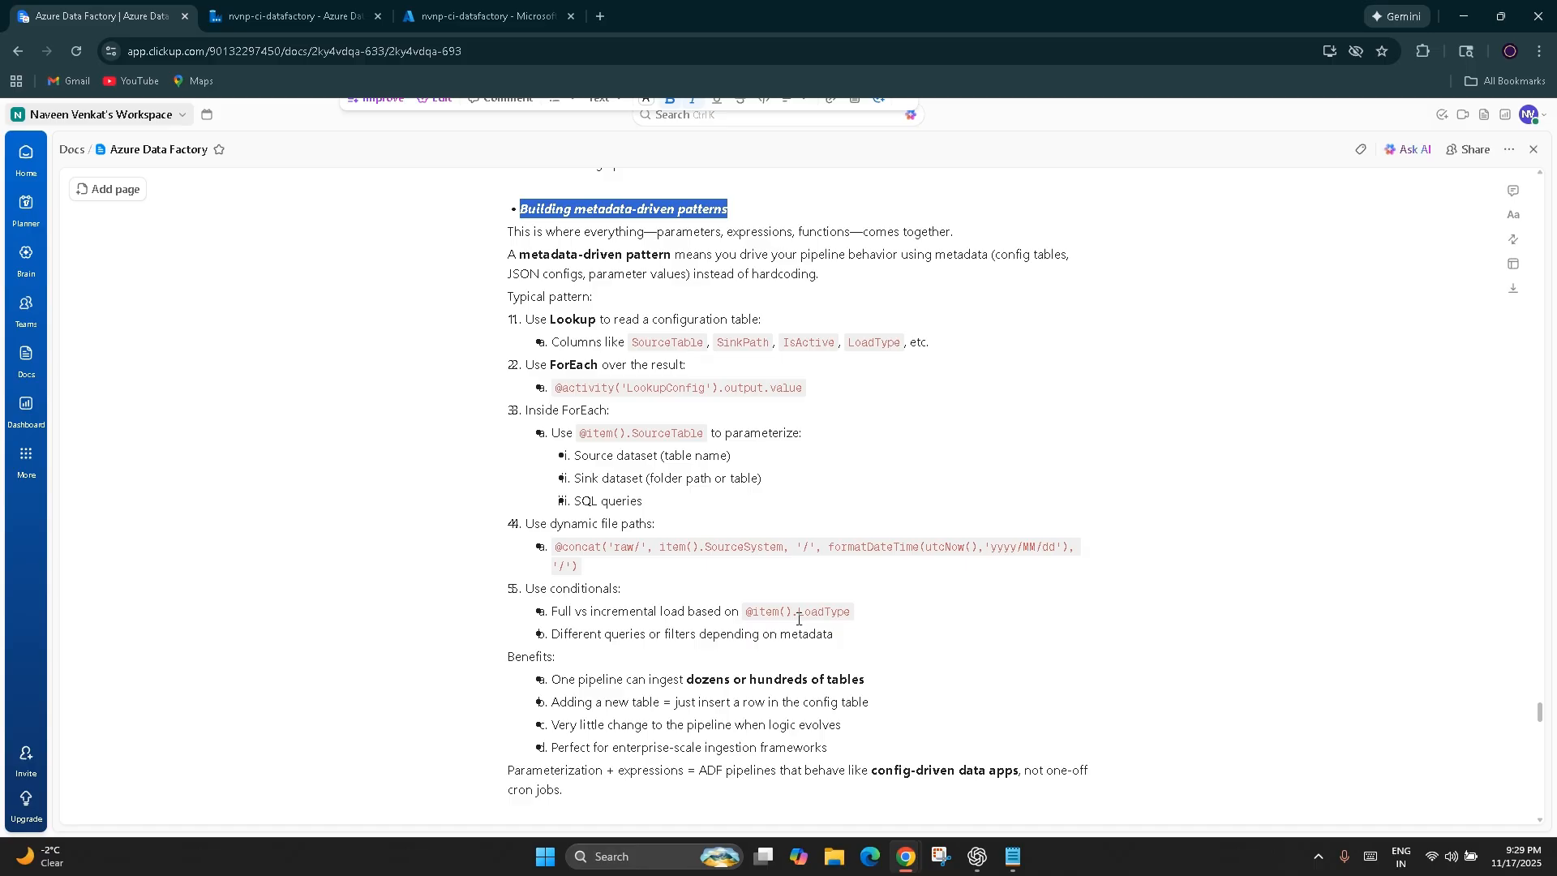
scroll(798, 619, "down", 3)
scroll(798, 619, "up", 2)
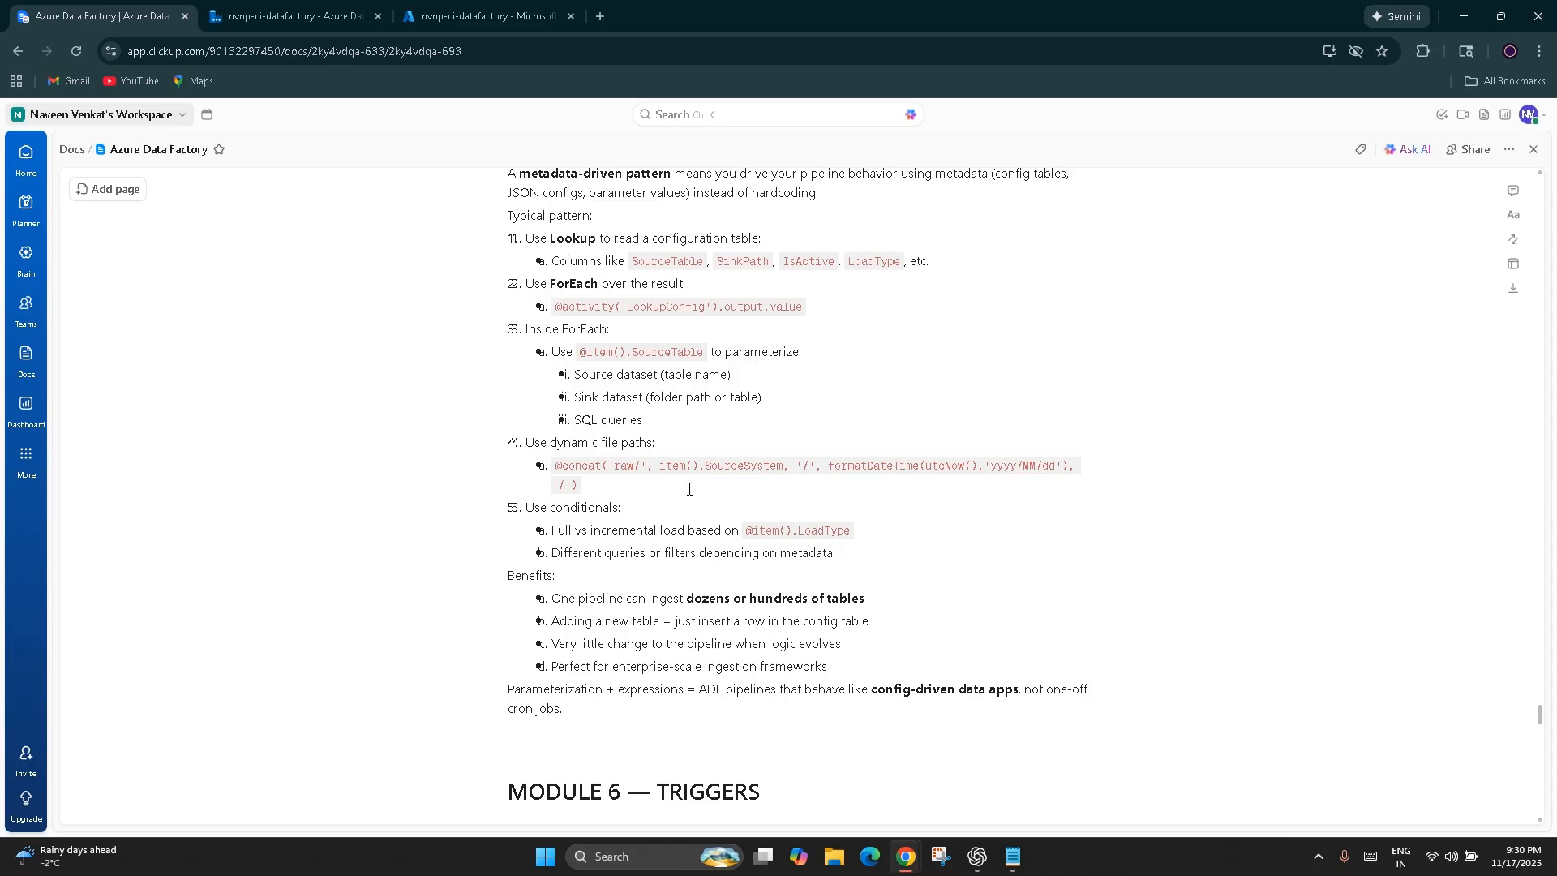
scroll(688, 488, "down", 2)
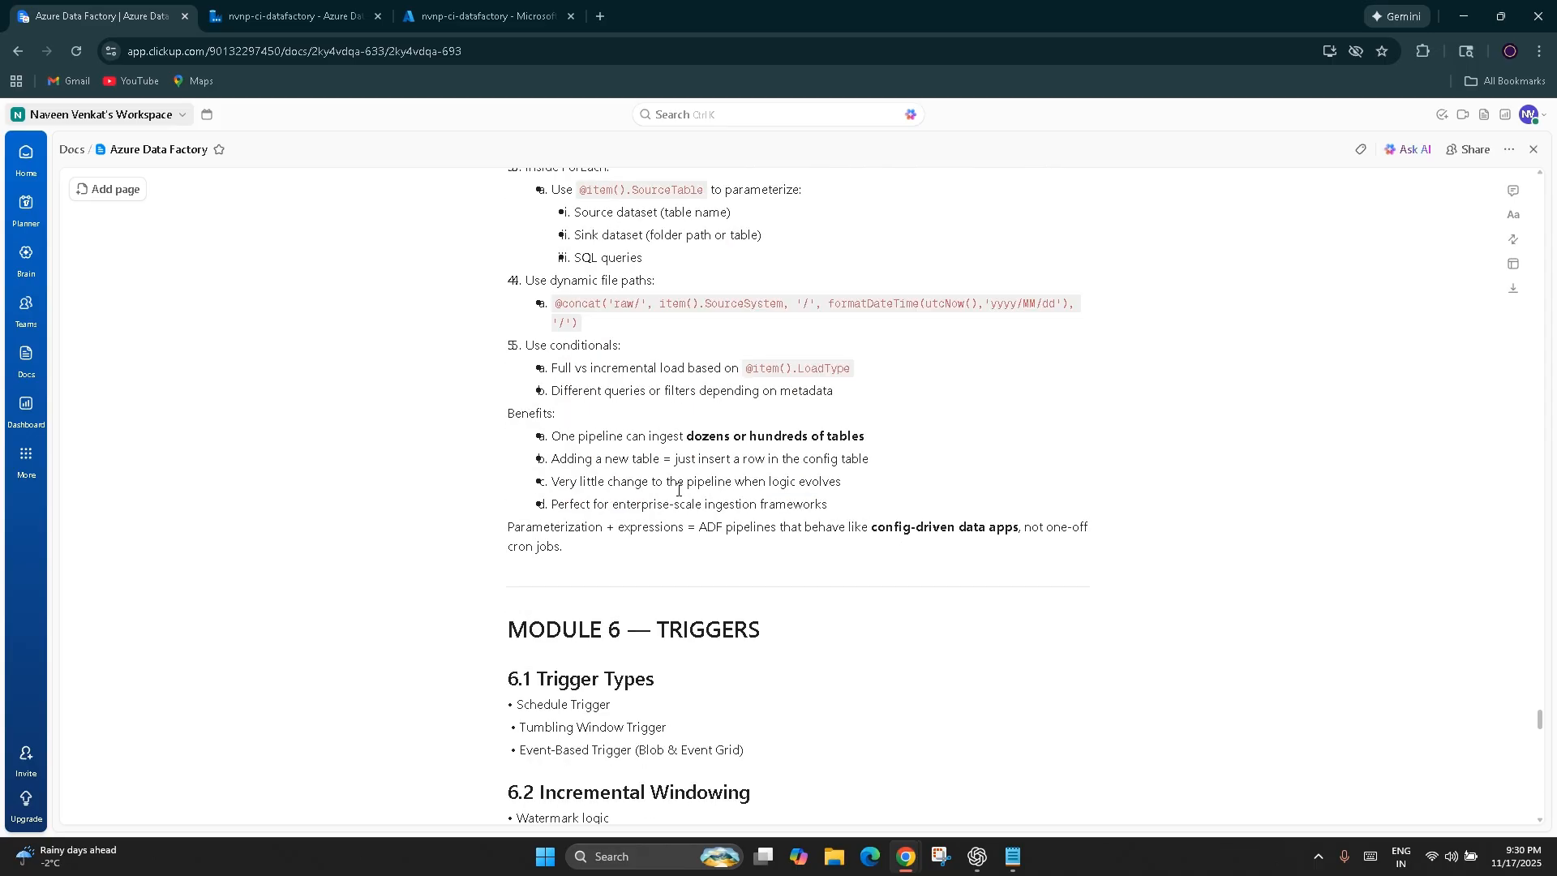
scroll(677, 490, "down", 1)
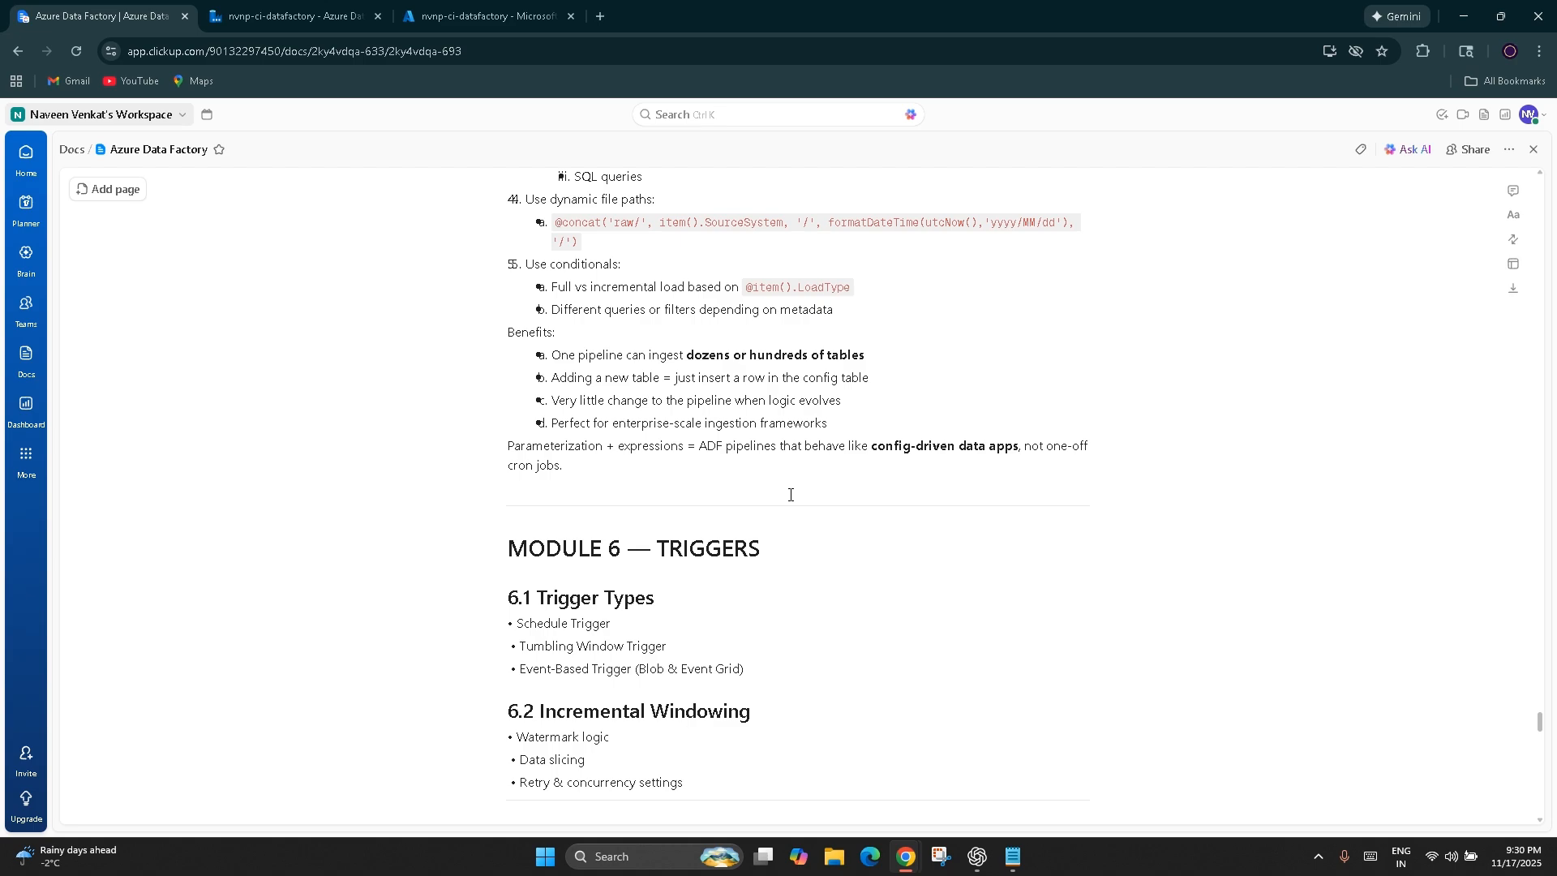
Review the Module 5 notes back up to section 5.2 Expressions, Variables & Functions, briefly checking the Data Factory pipeline before returning
scroll(790, 495, "up", 3)
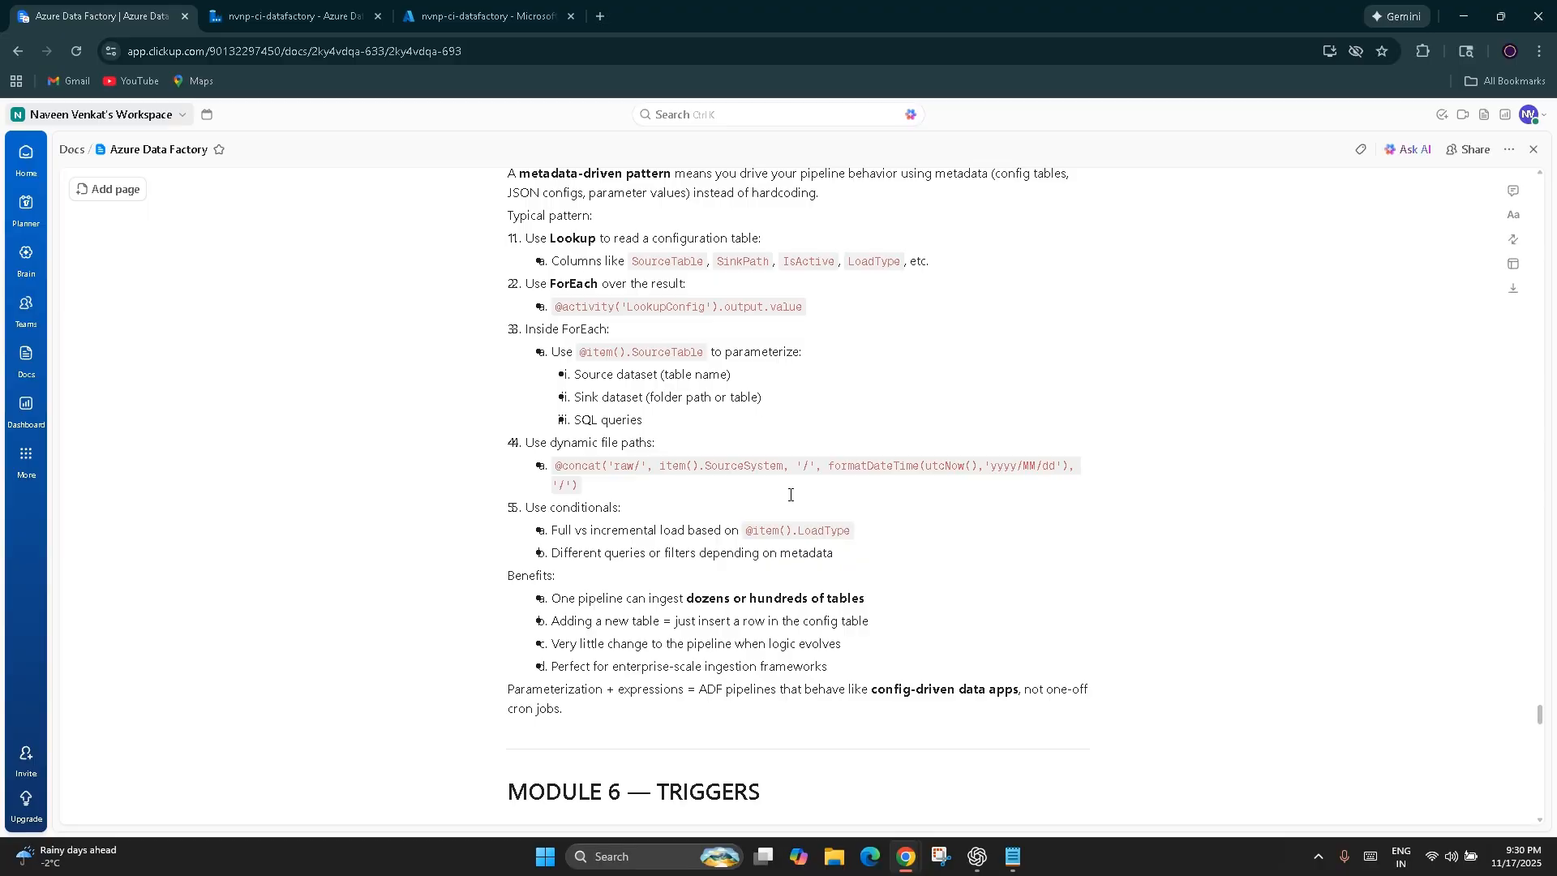
scroll(790, 495, "up", 7)
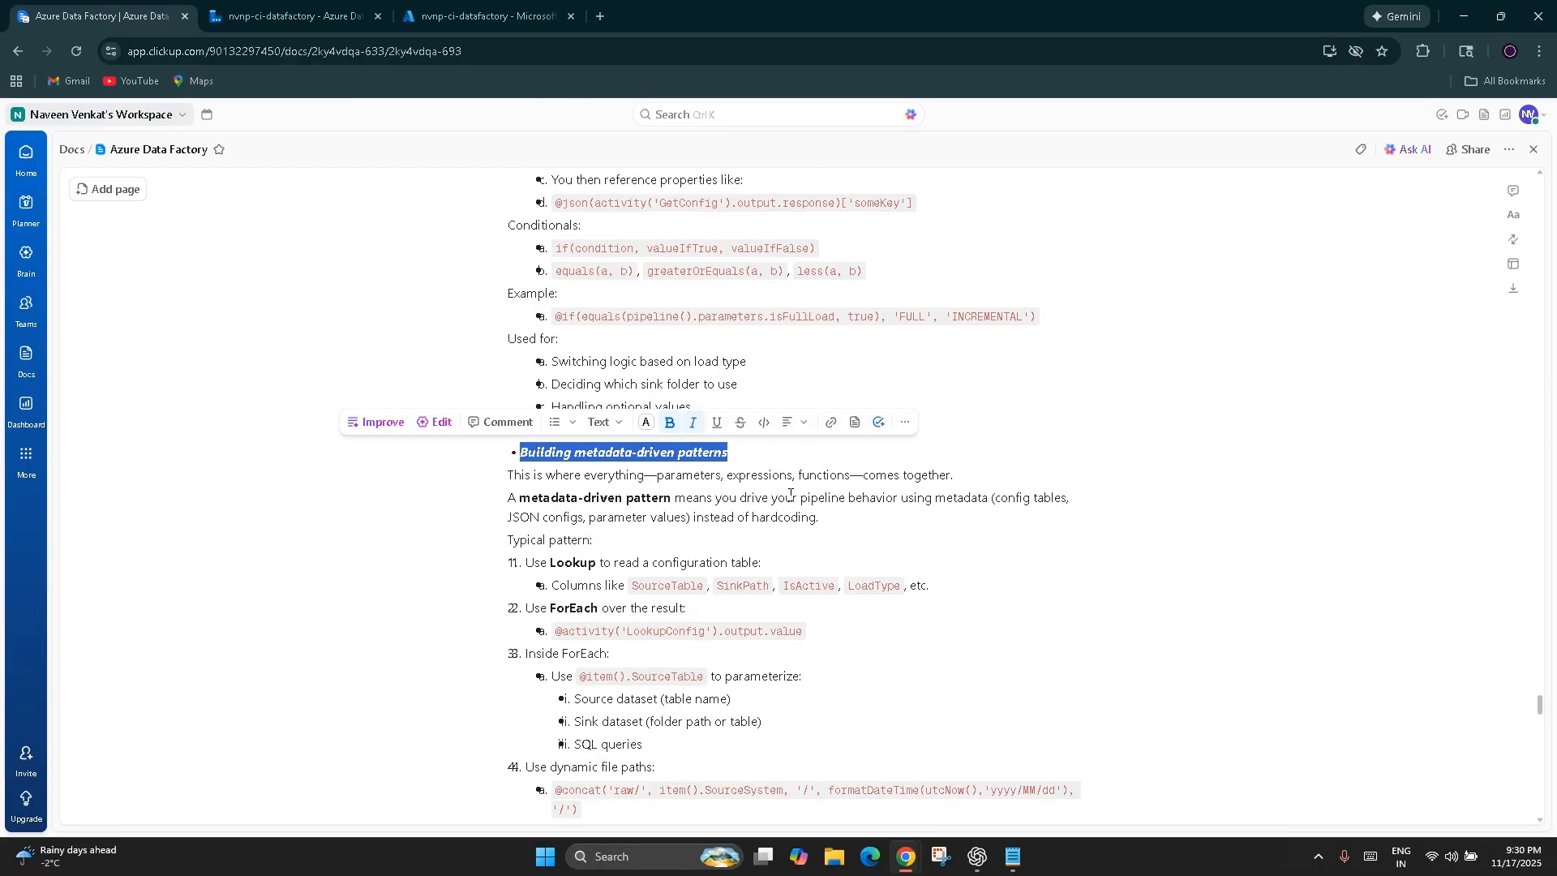
scroll(778, 375, "up", 5)
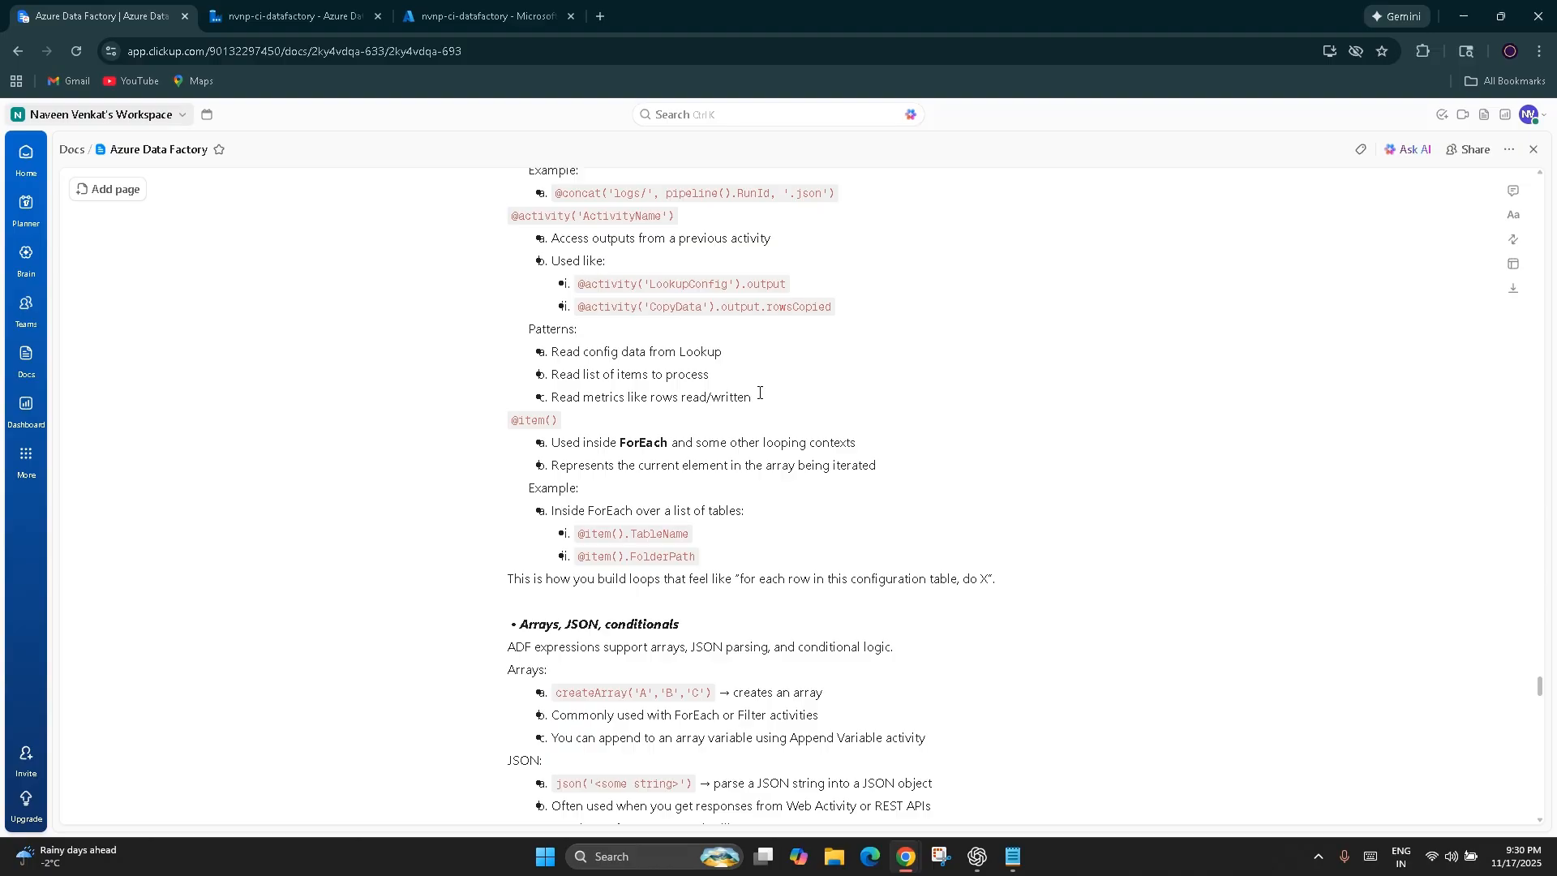
scroll(760, 394, "up", 5)
scroll(760, 391, "up", 11)
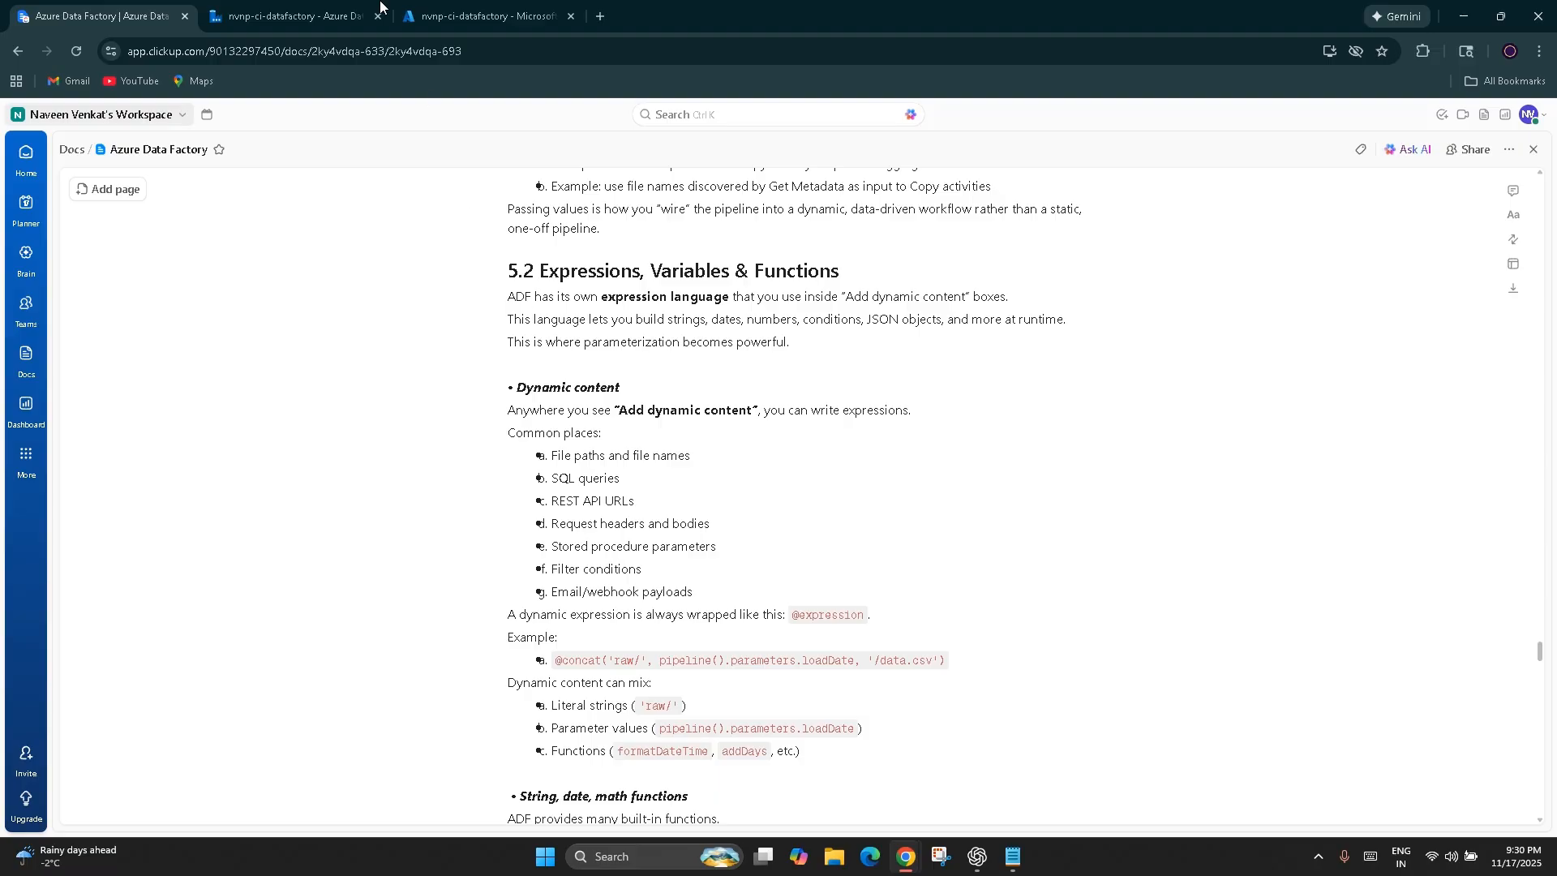
left_click(292, 16)
left_click(154, 17)
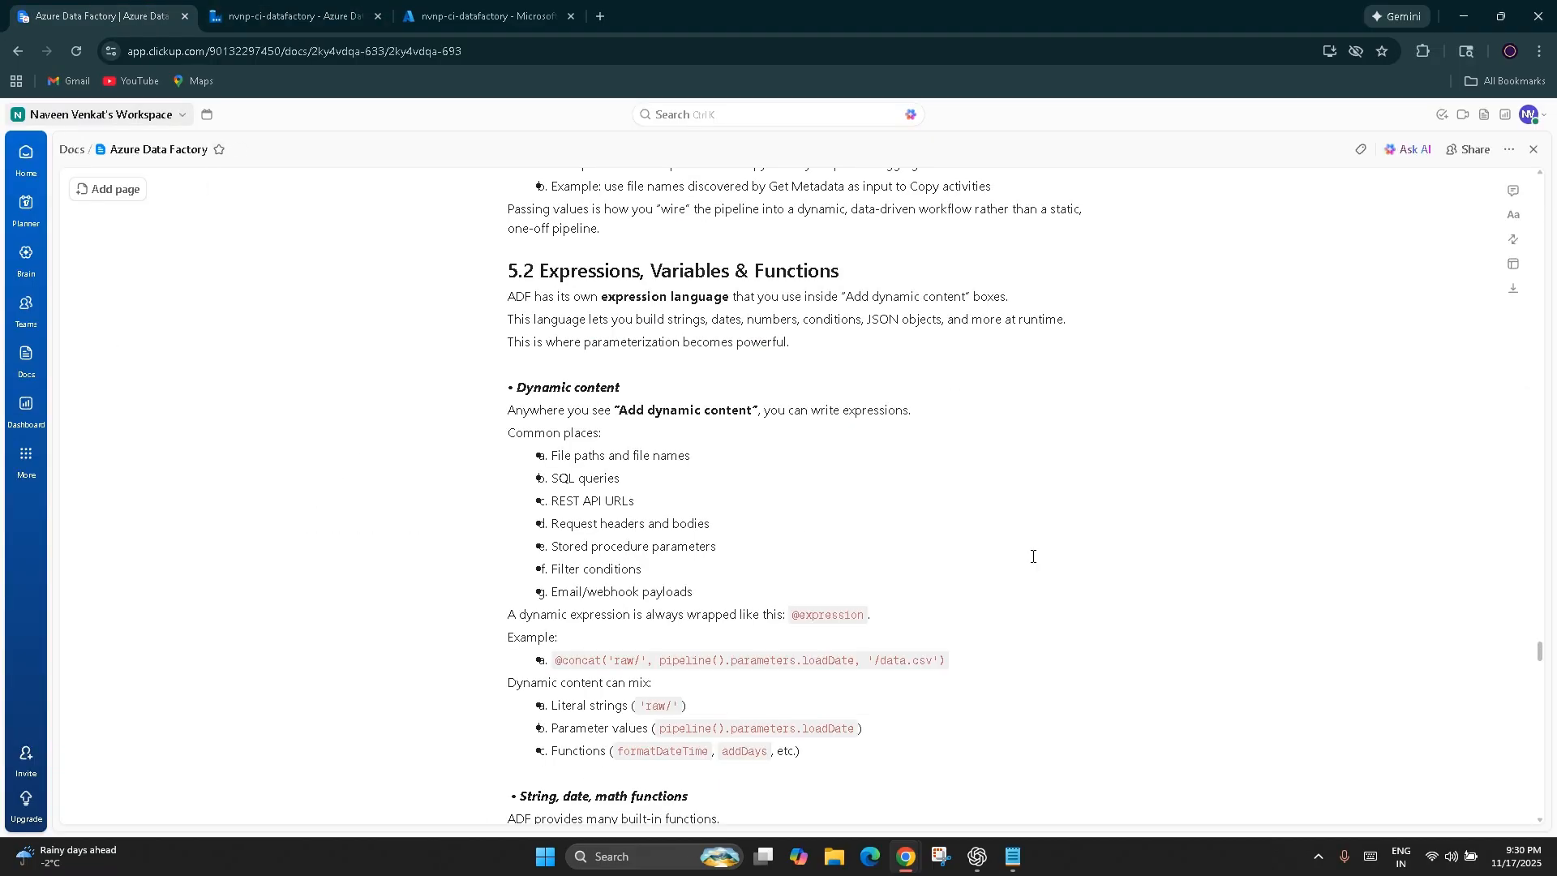